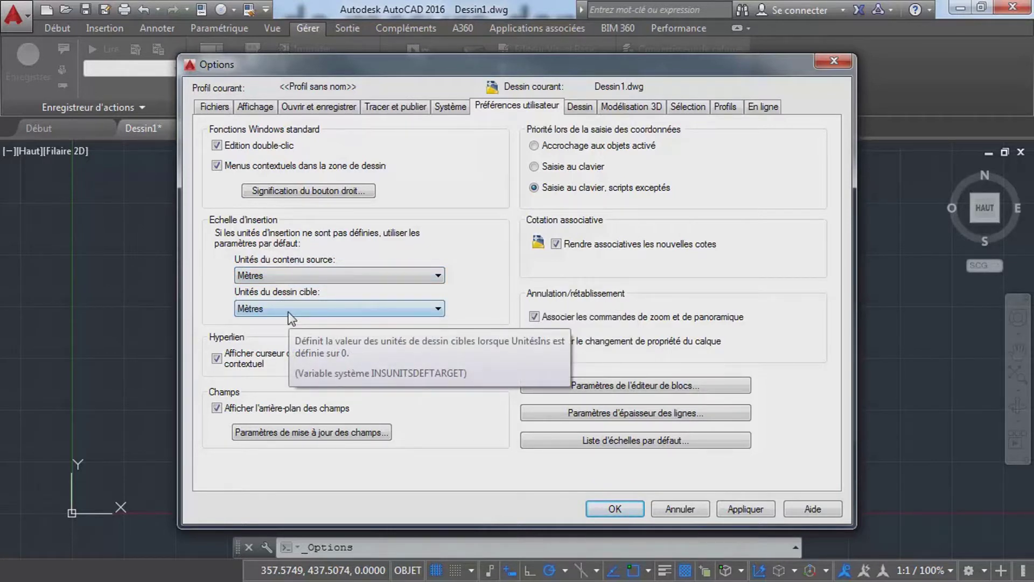
- Set the insertion scale units of both the source content and the target drawing to Millimètres and apply the options
left_click(438, 280)
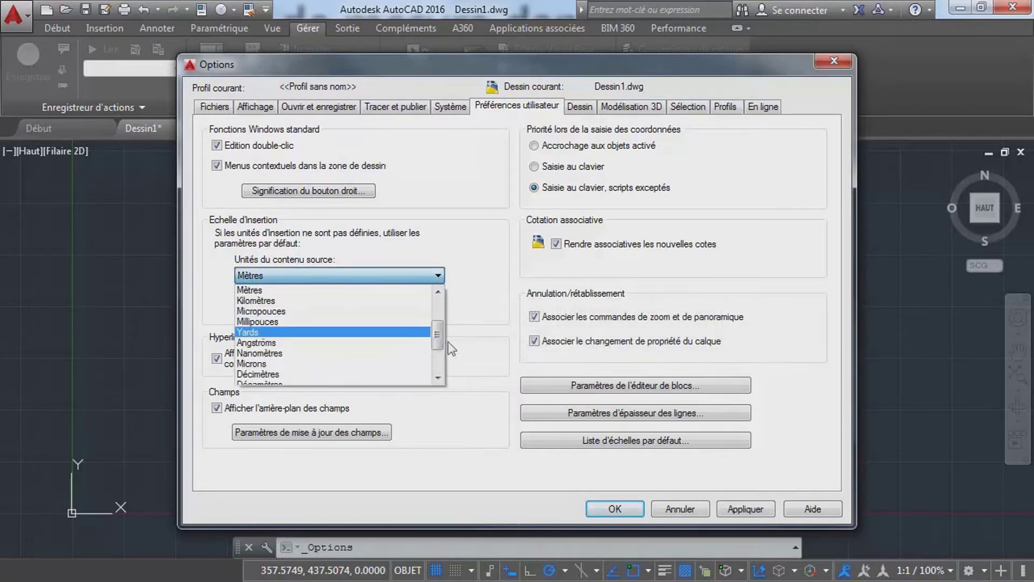
left_click_drag(440, 341, 437, 328)
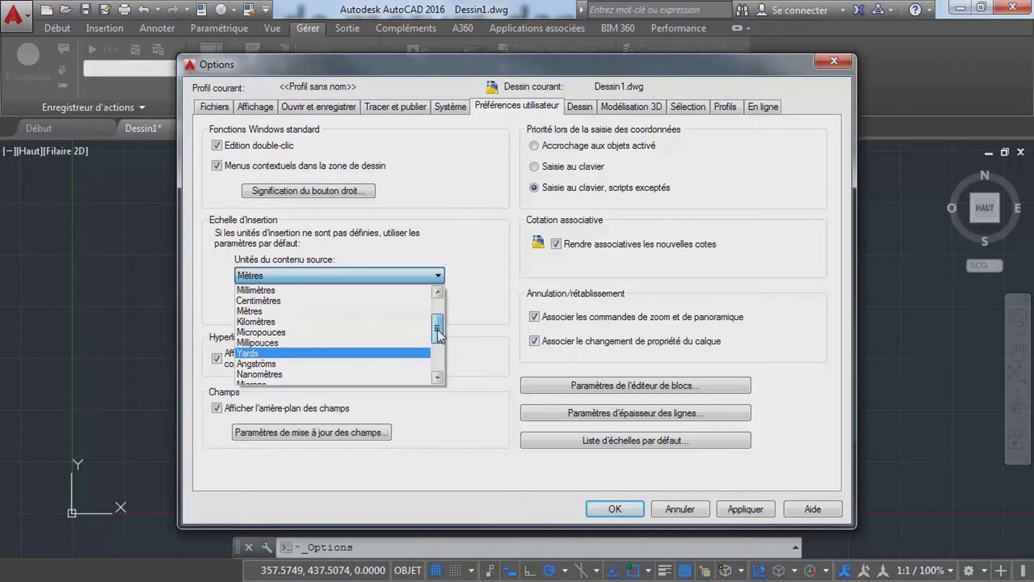
left_click(302, 291)
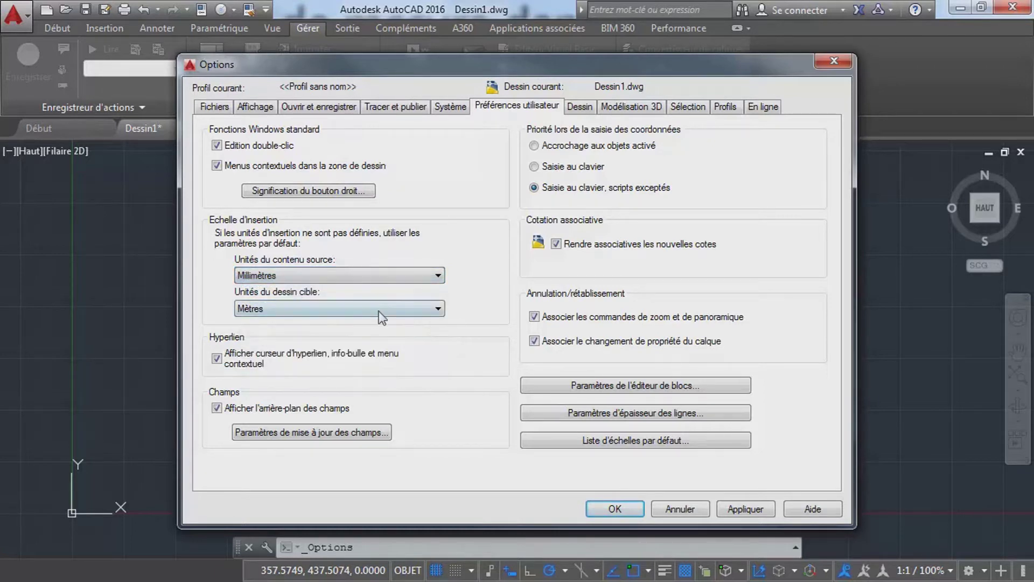
left_click(379, 309)
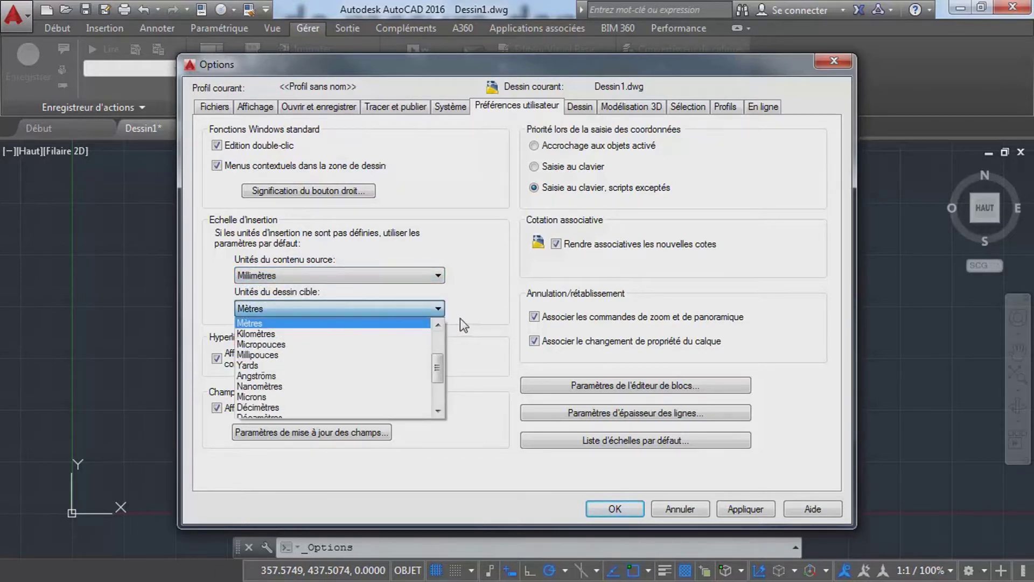
double_click(438, 325)
left_click(376, 324)
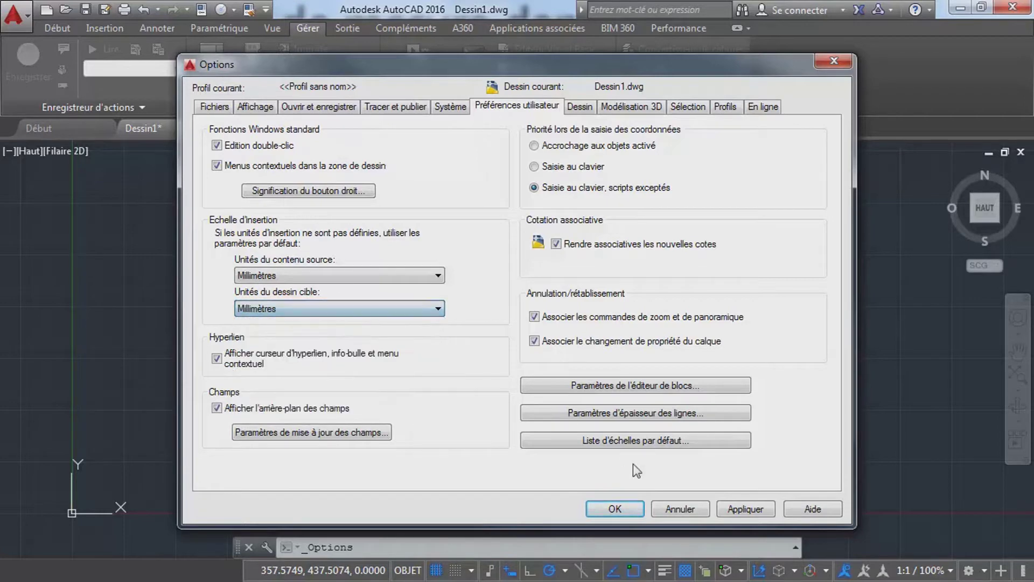
left_click(614, 509)
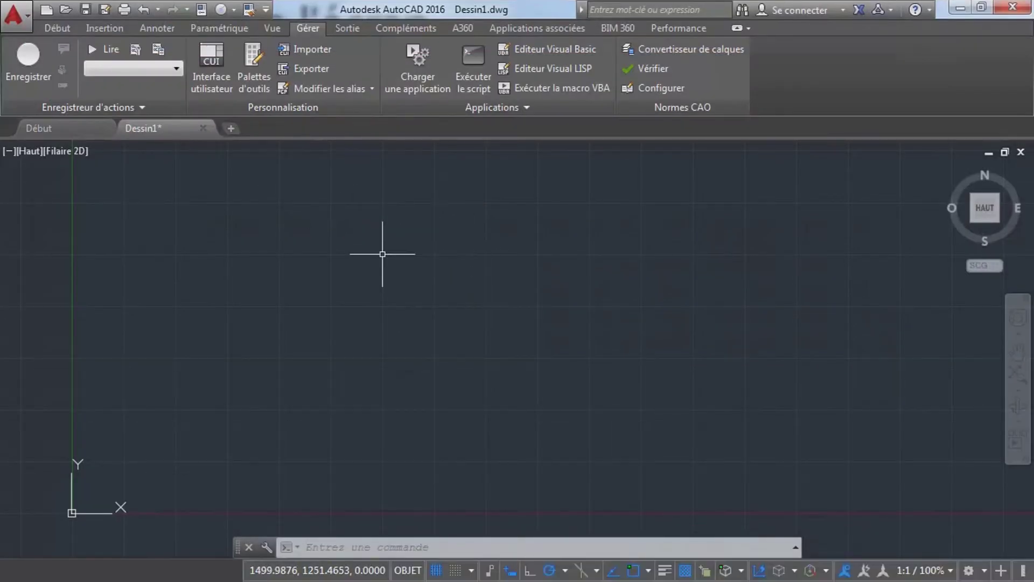
- Pan and zoom the empty drawing around the origin, also using the Pan tool
mouse_move(354, 267)
middle_mouse_down()
mouse_move(339, 288)
mouse_move(330, 273)
middle_mouse_up()
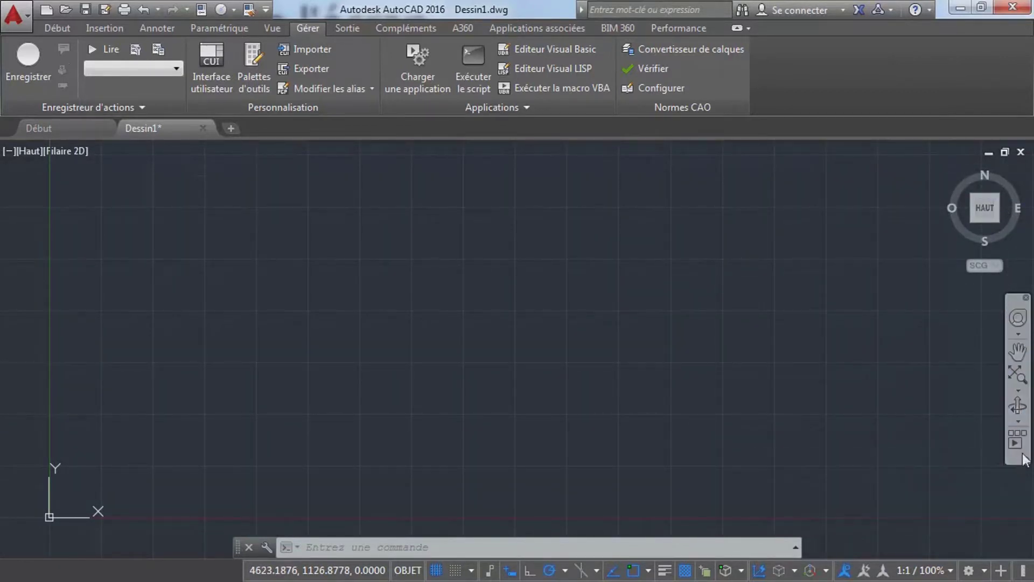
middle_click_drag(369, 330, 383, 321)
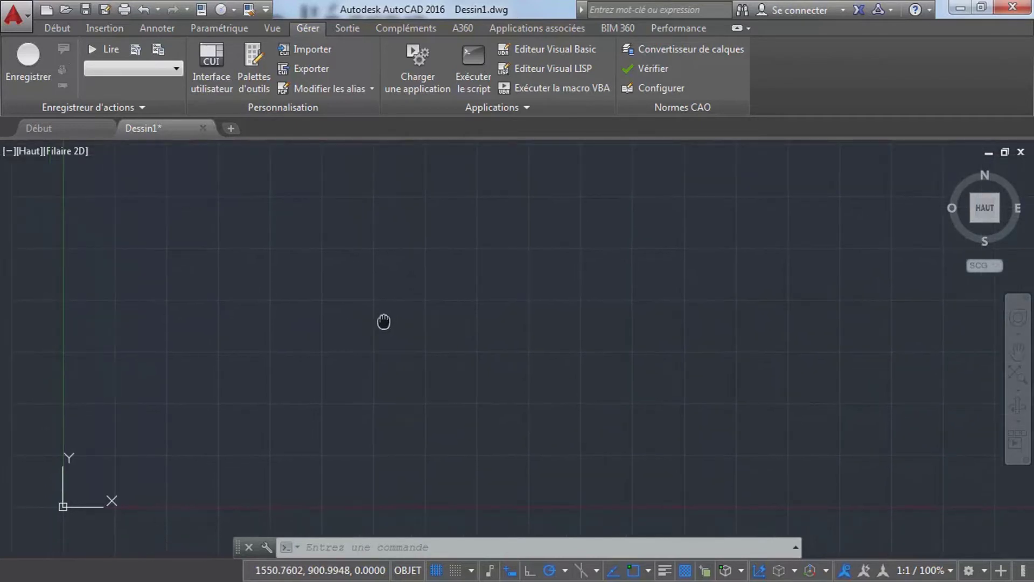
mouse_move(234, 337)
middle_mouse_down()
mouse_move(383, 325)
mouse_move(274, 332)
mouse_move(212, 291)
mouse_move(208, 327)
middle_mouse_up()
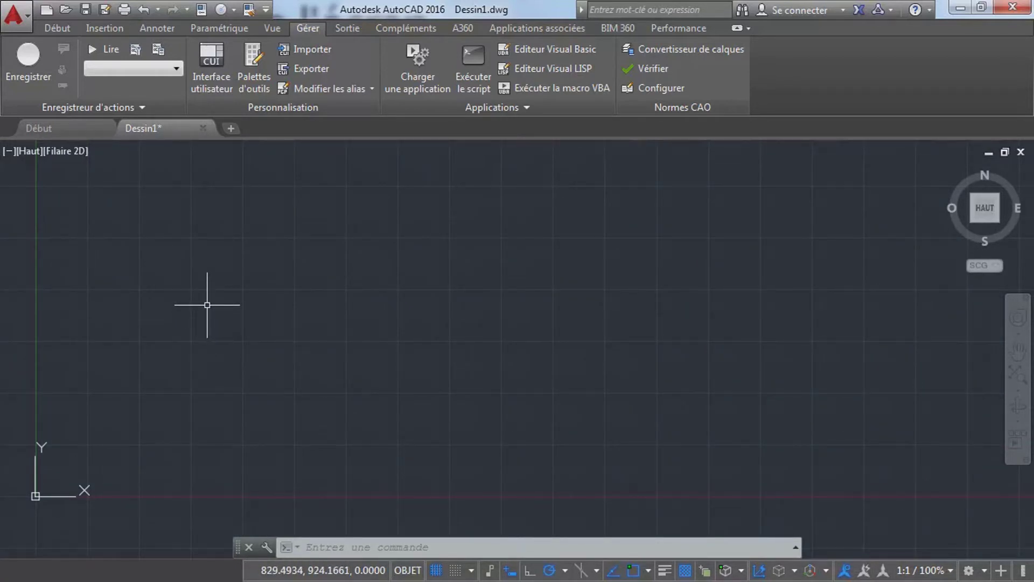
mouse_move(203, 316)
middle_mouse_down()
mouse_move(469, 312)
mouse_move(250, 313)
mouse_move(217, 228)
mouse_move(224, 298)
mouse_move(222, 323)
mouse_move(215, 277)
mouse_move(212, 332)
mouse_move(234, 300)
middle_mouse_up()
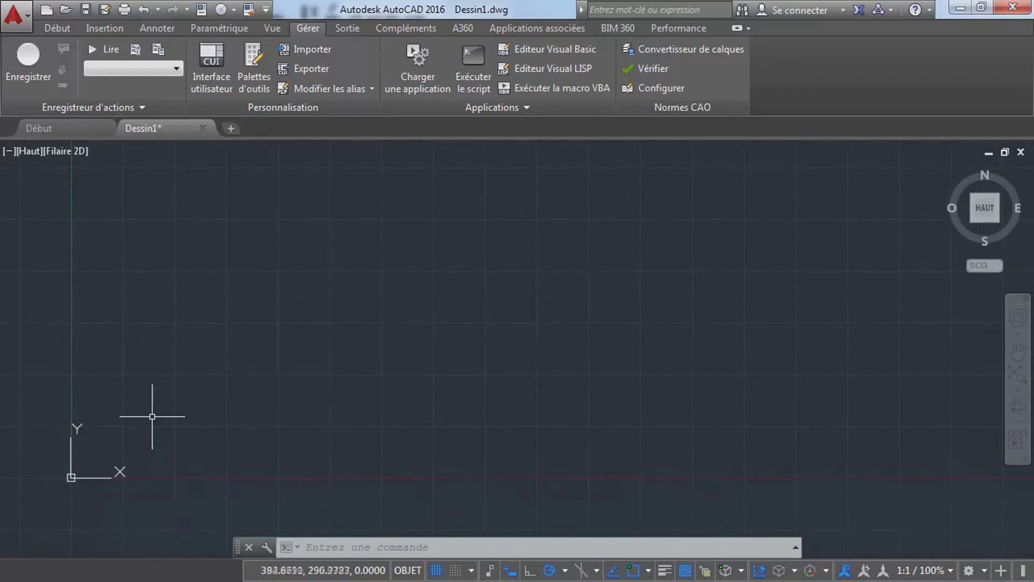
scroll(125, 417, "down", 10)
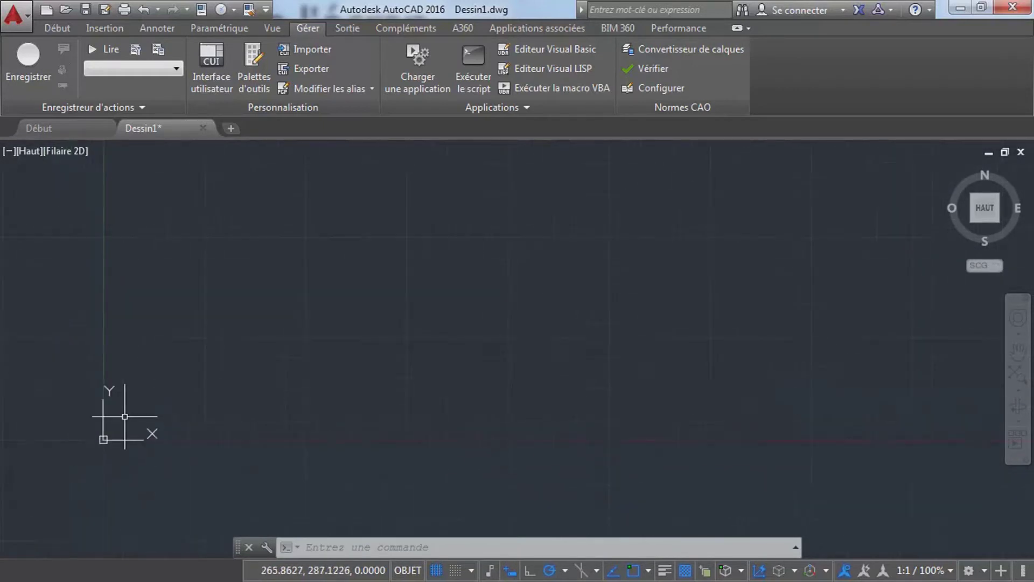
scroll(124, 416, "up", 10)
scroll(124, 416, "up", 2)
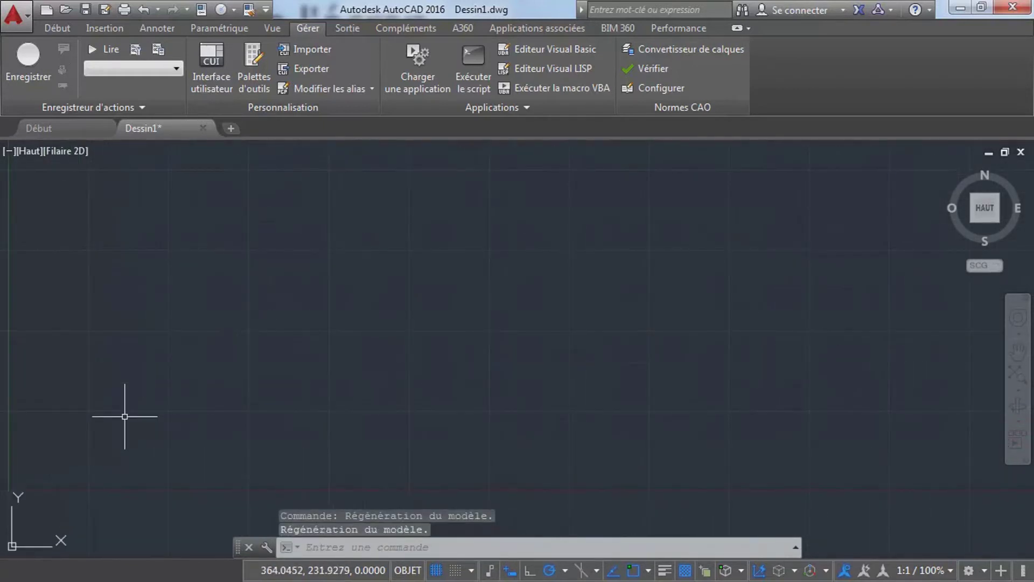
scroll(125, 416, "down", 12)
scroll(124, 417, "up", 6)
middle_click_drag(114, 417, 199, 459)
middle_click_drag(317, 441, 277, 440)
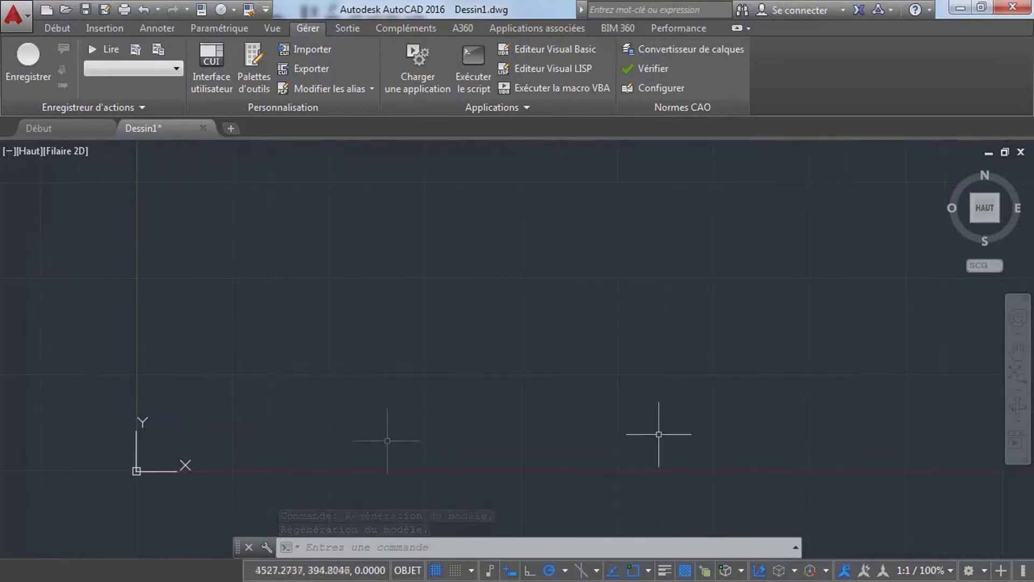
left_click(1018, 352)
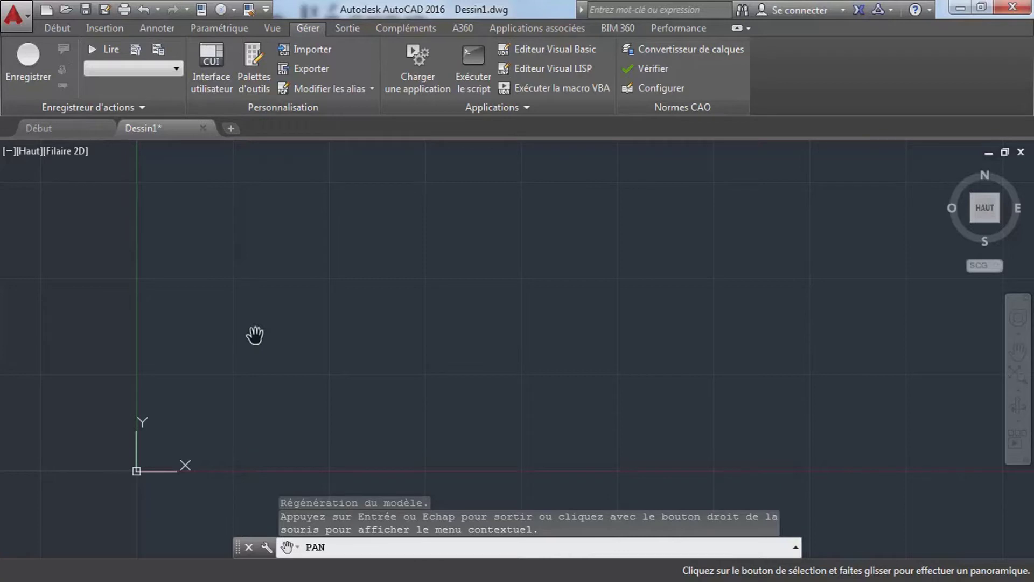
left_click_drag(226, 339, 293, 355)
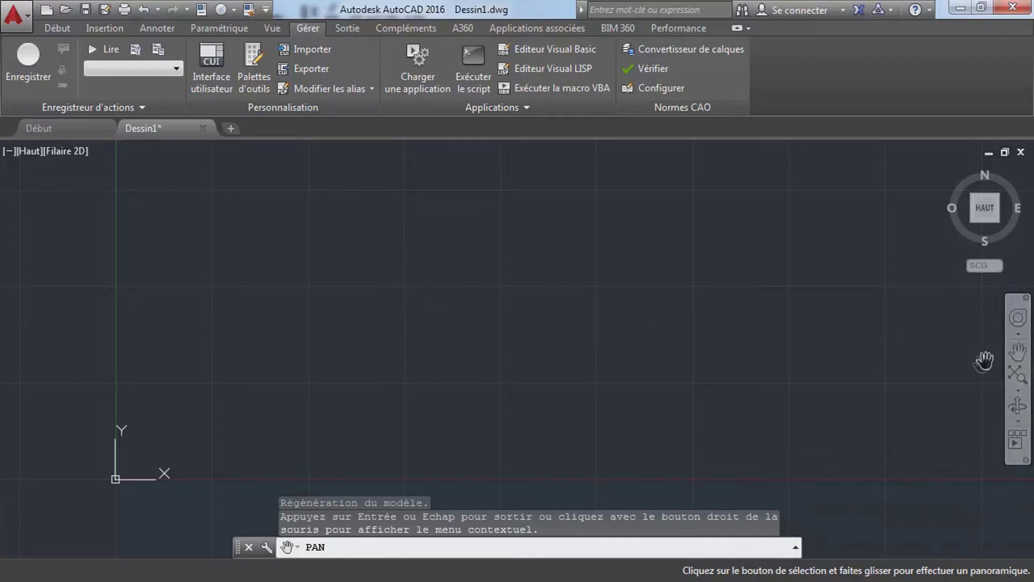
- Orbit the drawing into a tilted 3D view, exit the orbit and restore the top view (Haut)
left_click(1020, 407)
left_click_drag(621, 298, 603, 354)
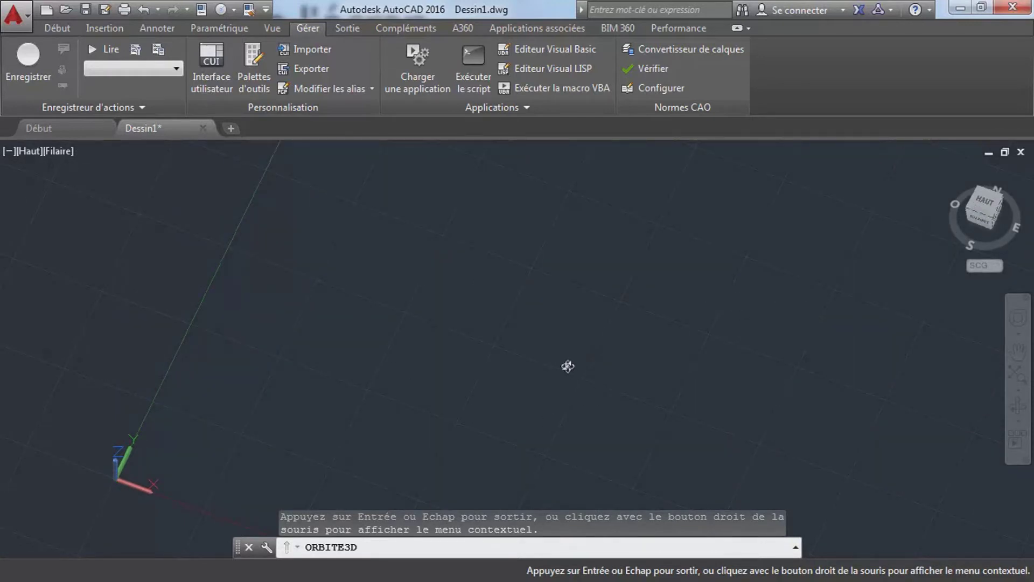
key("Escape")
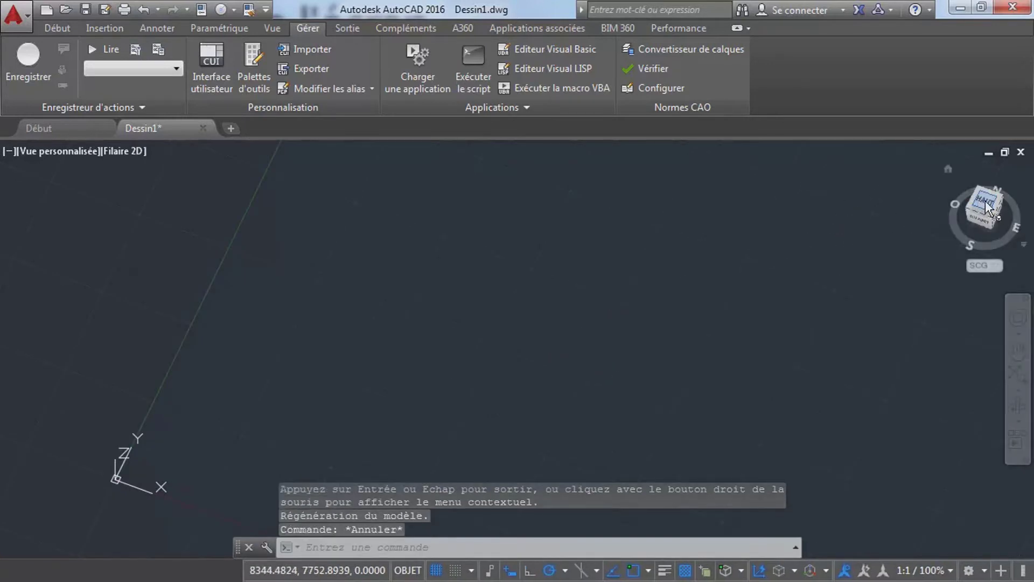
left_click(986, 206)
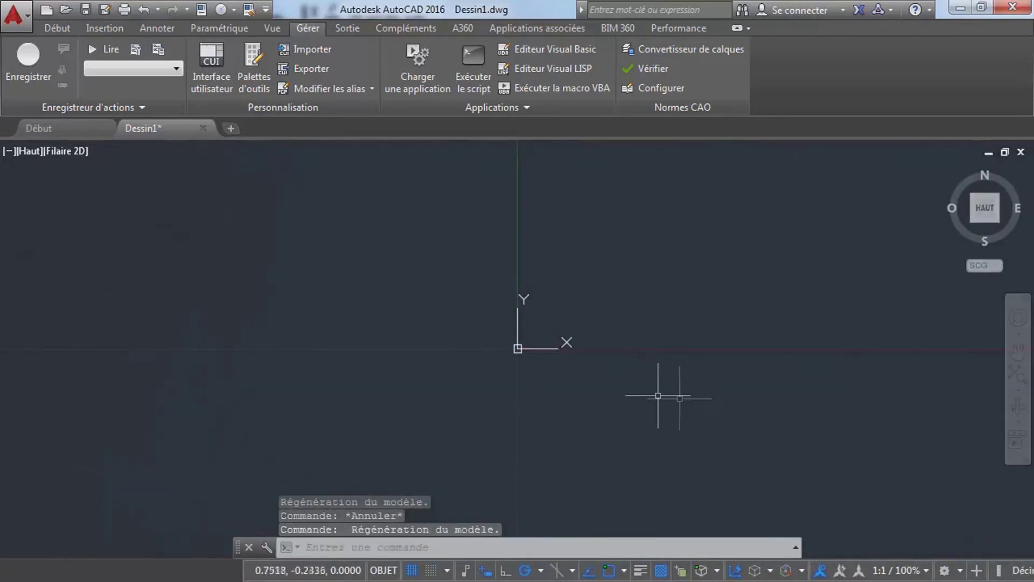
- Start a line at the origin 0,0 and draw a vertical segment 100 mm long upward along the Y axis
mouse_move(598, 394)
middle_mouse_down()
mouse_move(570, 347)
mouse_move(596, 376)
mouse_move(671, 399)
mouse_move(768, 401)
mouse_move(586, 386)
middle_mouse_up()
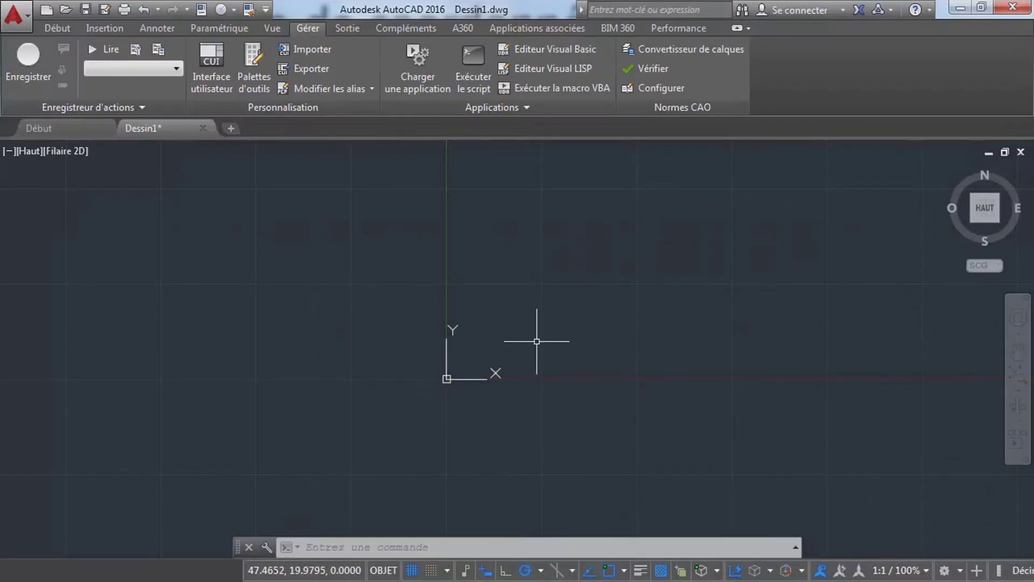
type("l")
key("Return")
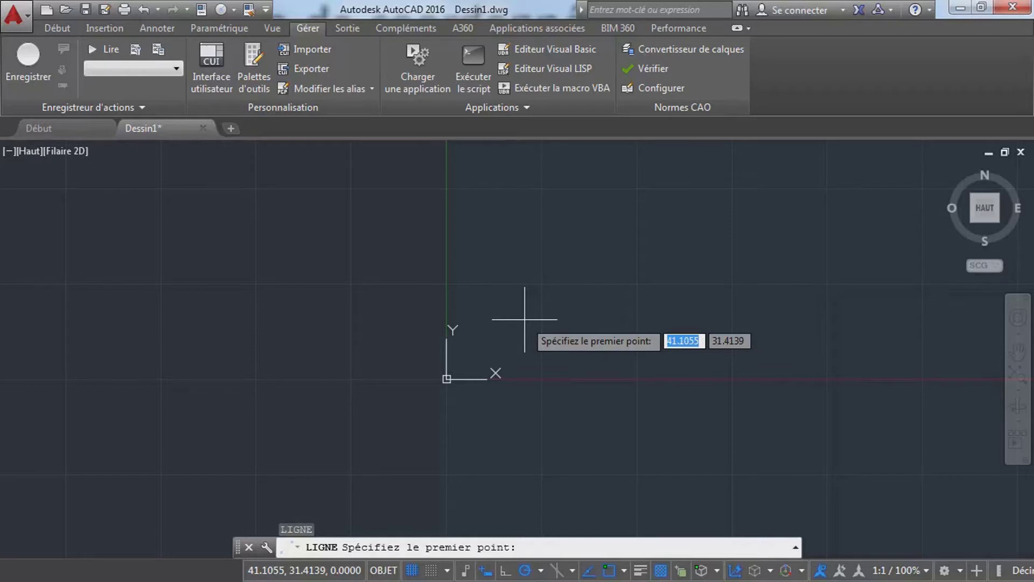
type("0")
key("Tab")
type("0")
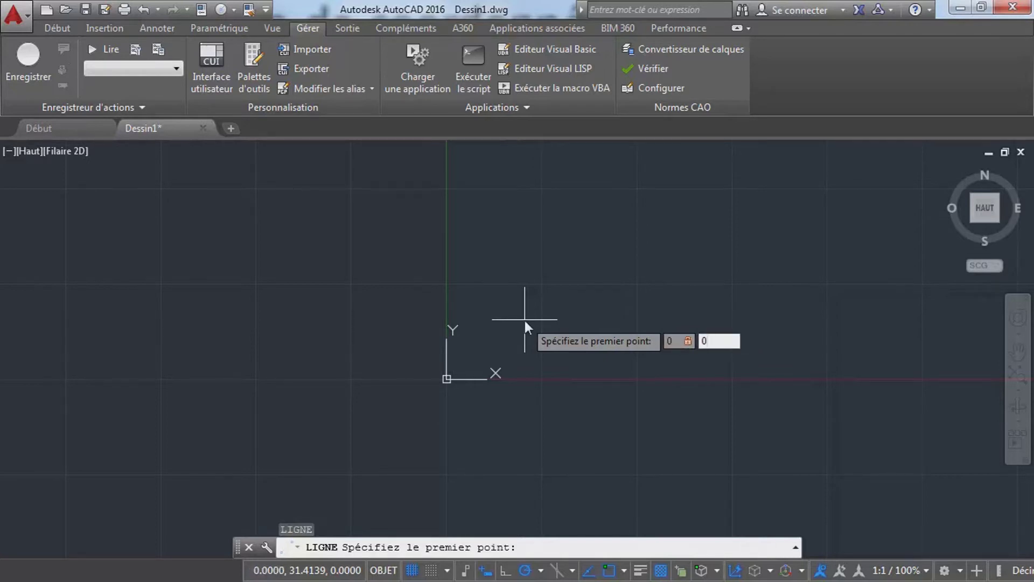
key("Return")
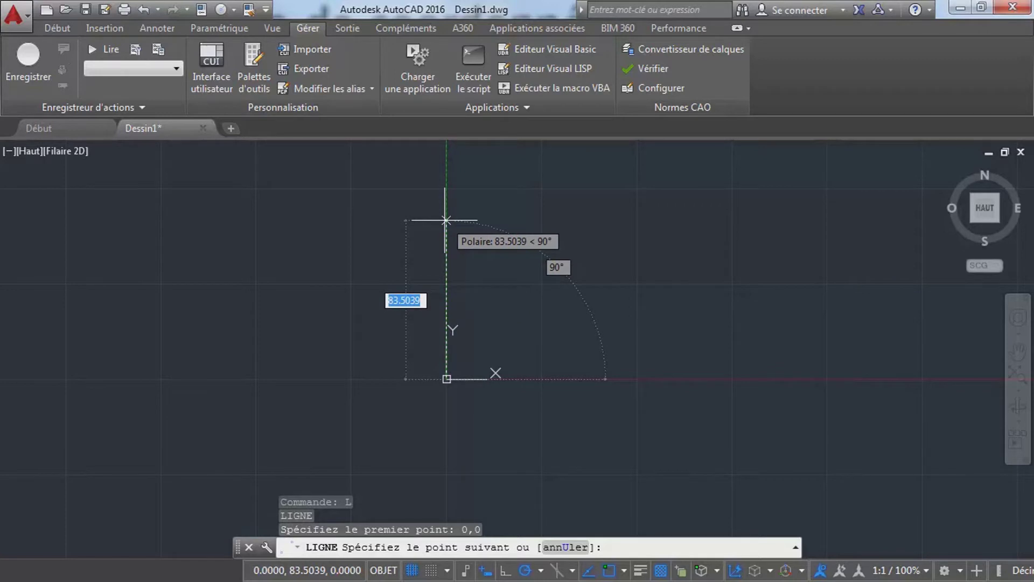
type("100")
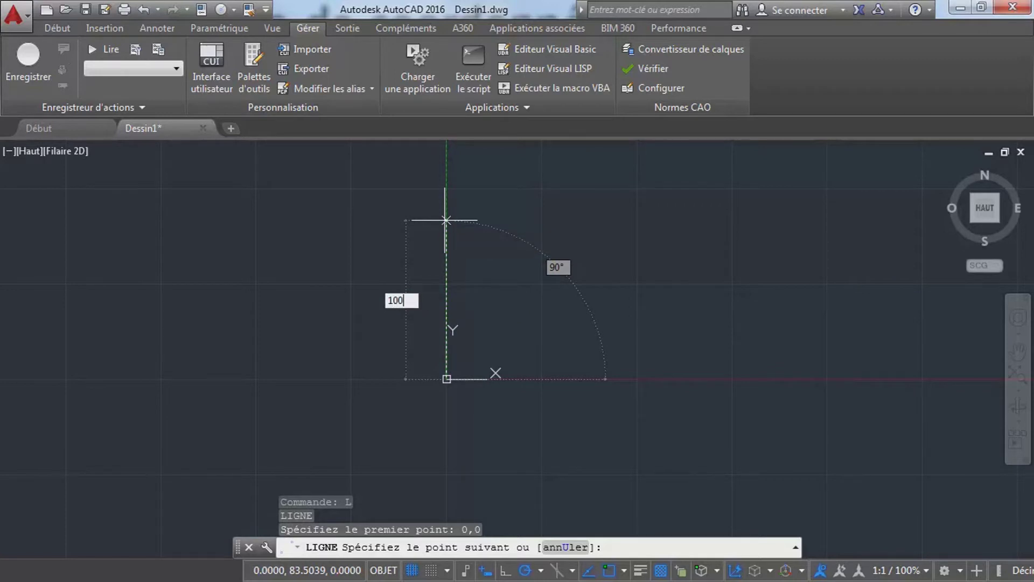
key("Return")
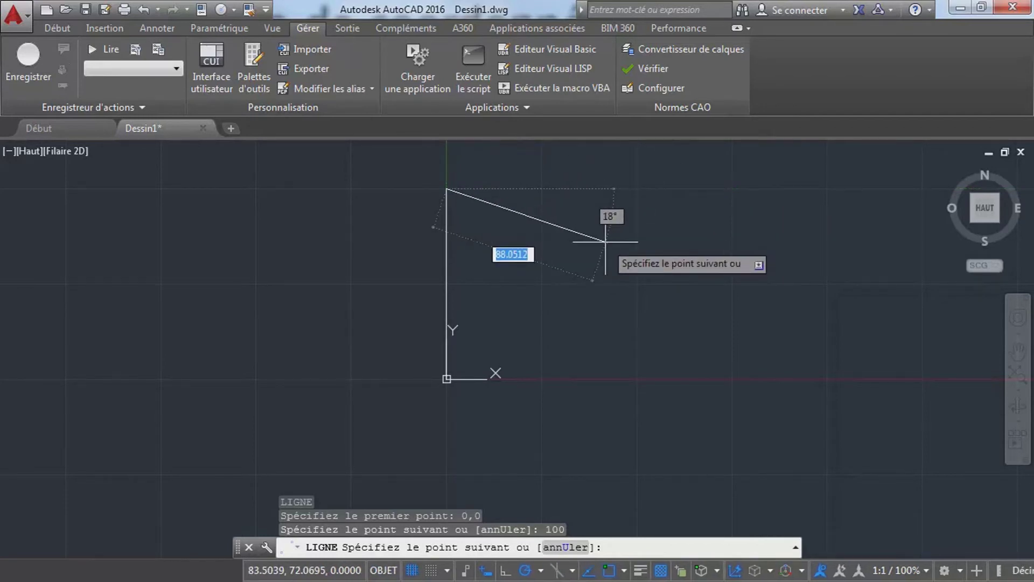
- Add a segment 100 mm long sloping down to the right at 30° from the vertical line's upper end, and end the line
type("100")
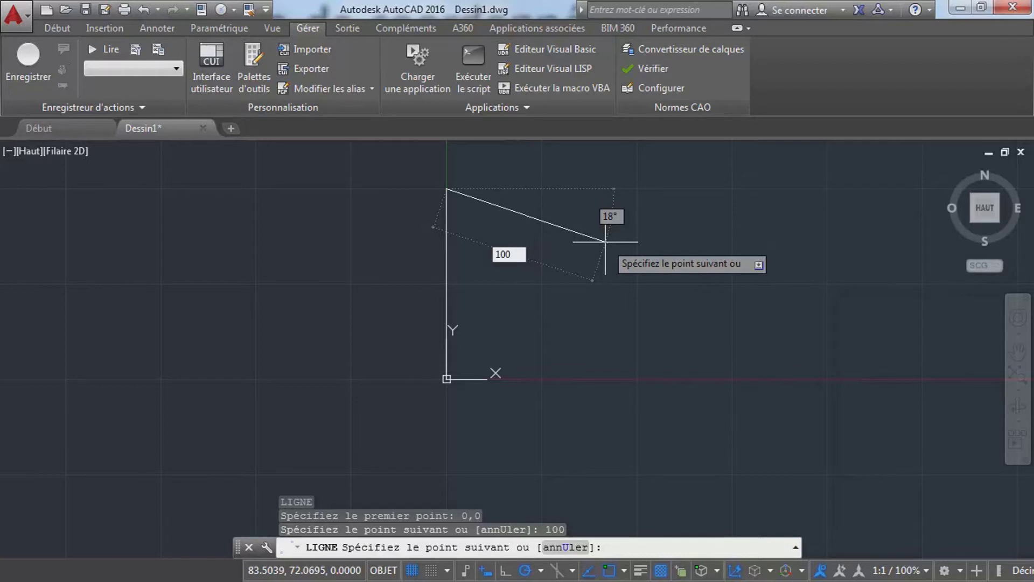
key("Tab")
type("3")
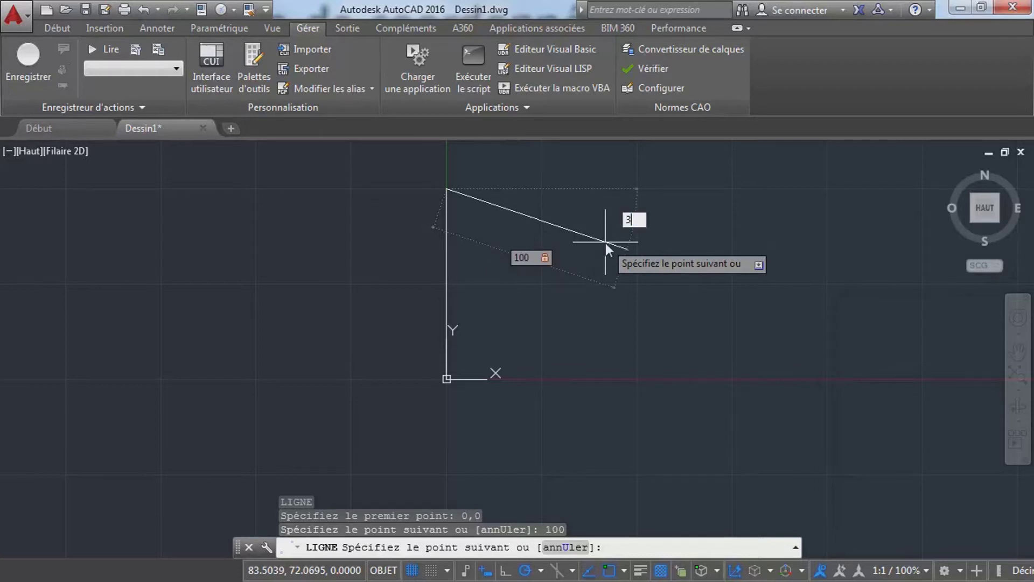
key("Return")
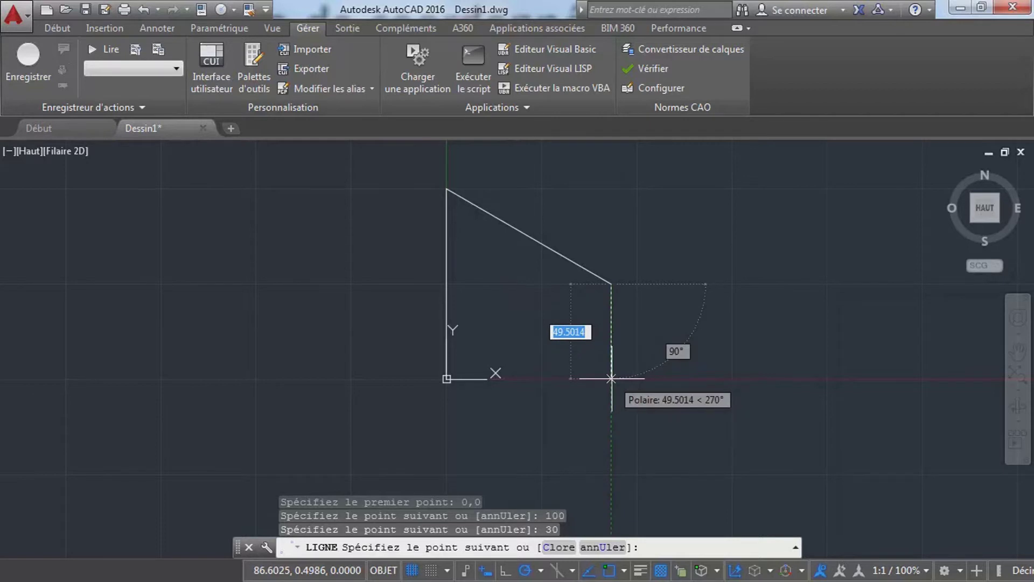
key("Escape")
key("alt")
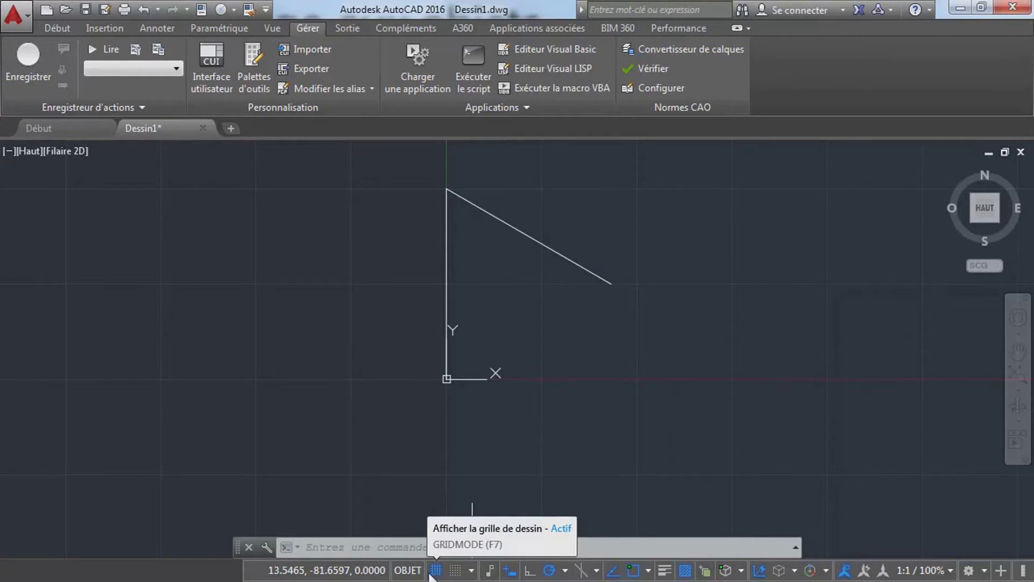
- Disable the Extrémité object snap mode in the drawing settings and confirm
left_click(470, 573)
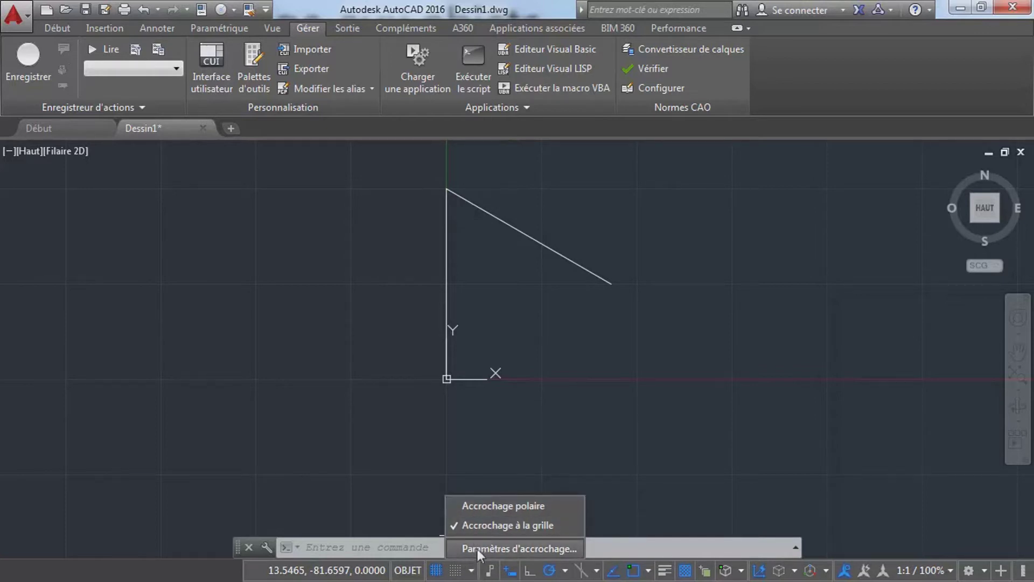
left_click(477, 551)
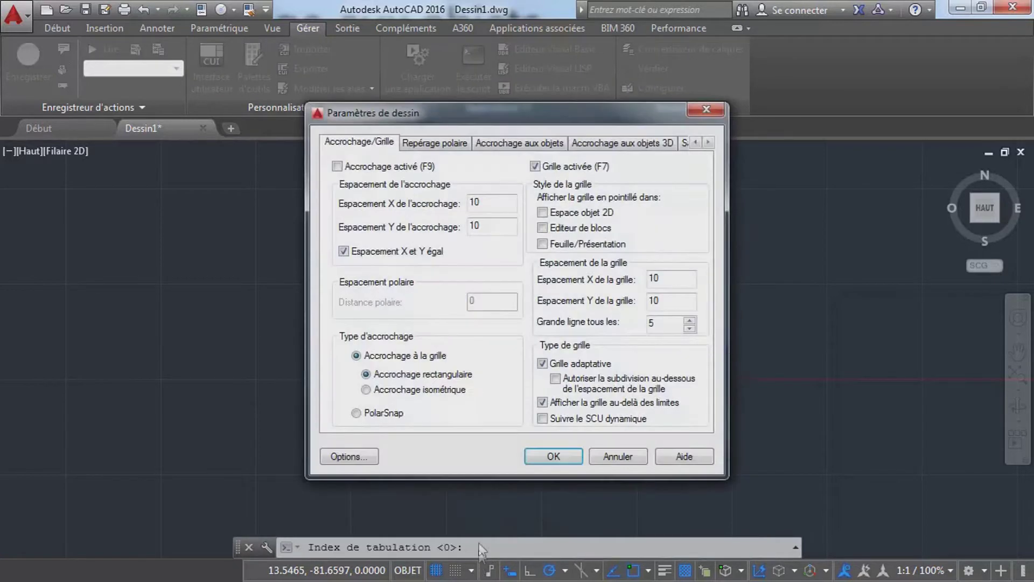
left_click(500, 150)
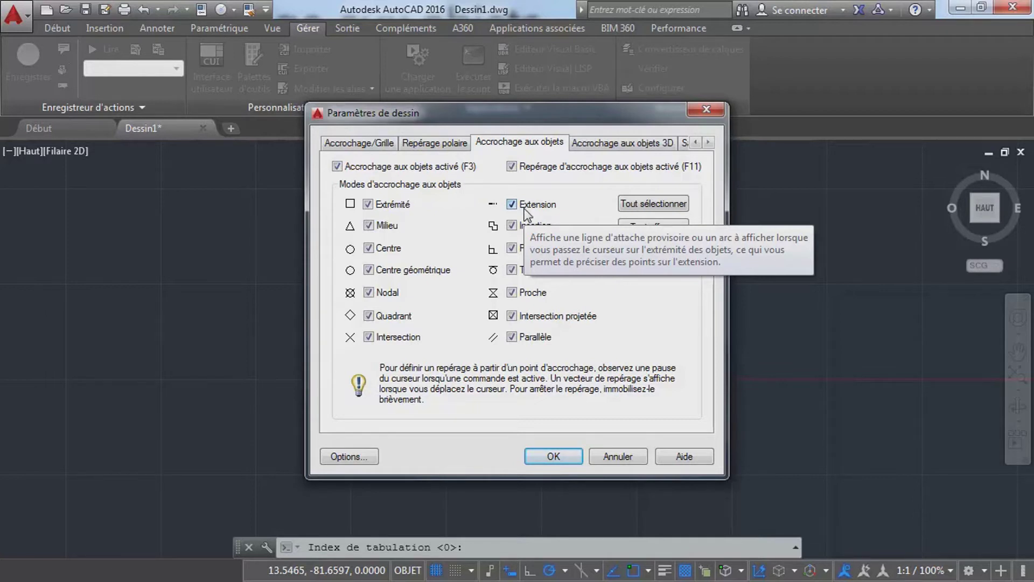
left_click(368, 206)
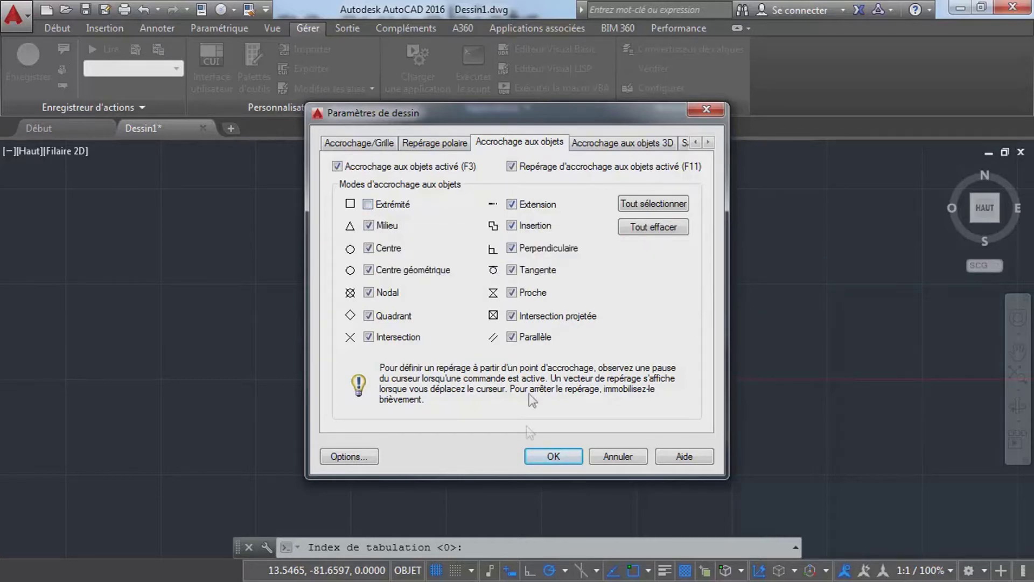
left_click(553, 457)
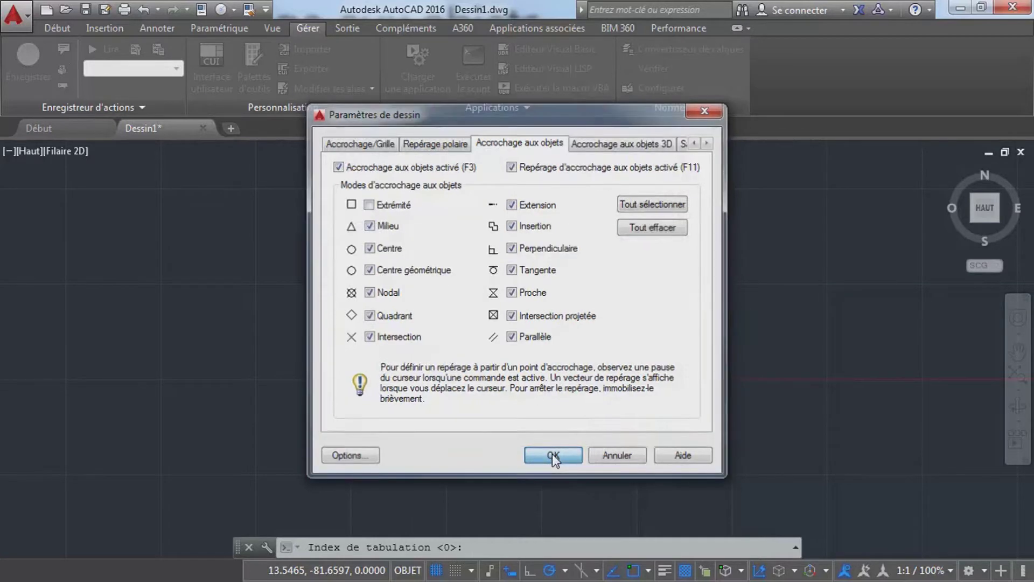
- Start a line, test the snapping near the existing lines' endpoints with Extrémité disabled, and cancel the line
type("l")
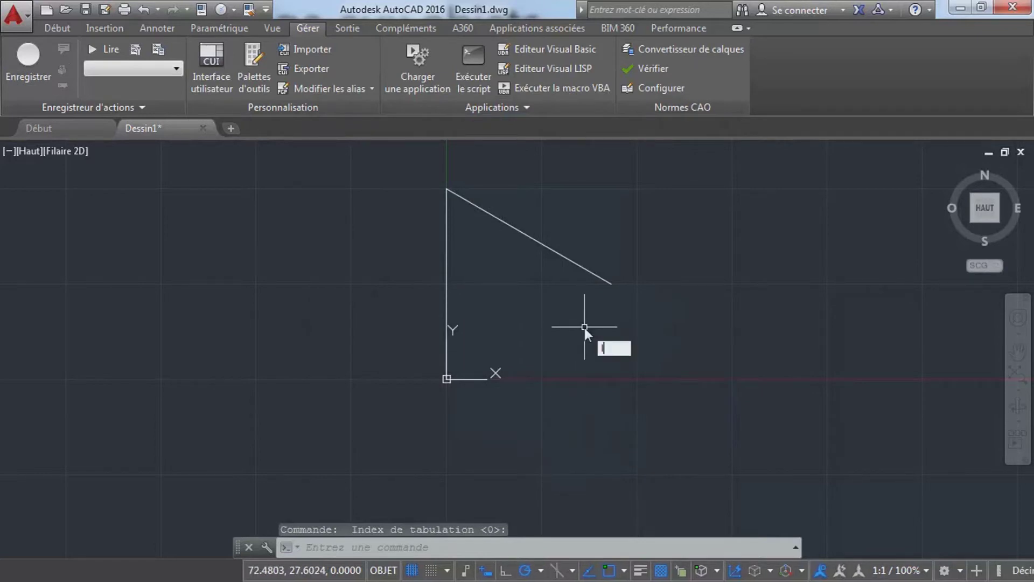
key("Return")
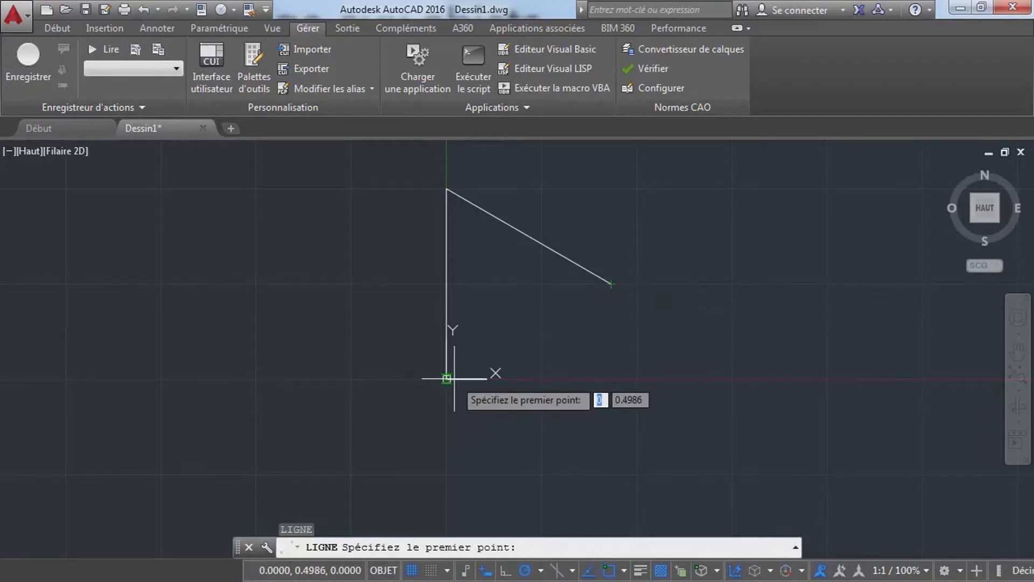
key("Escape")
key("Escape")
key("Escape")
key("Escape")
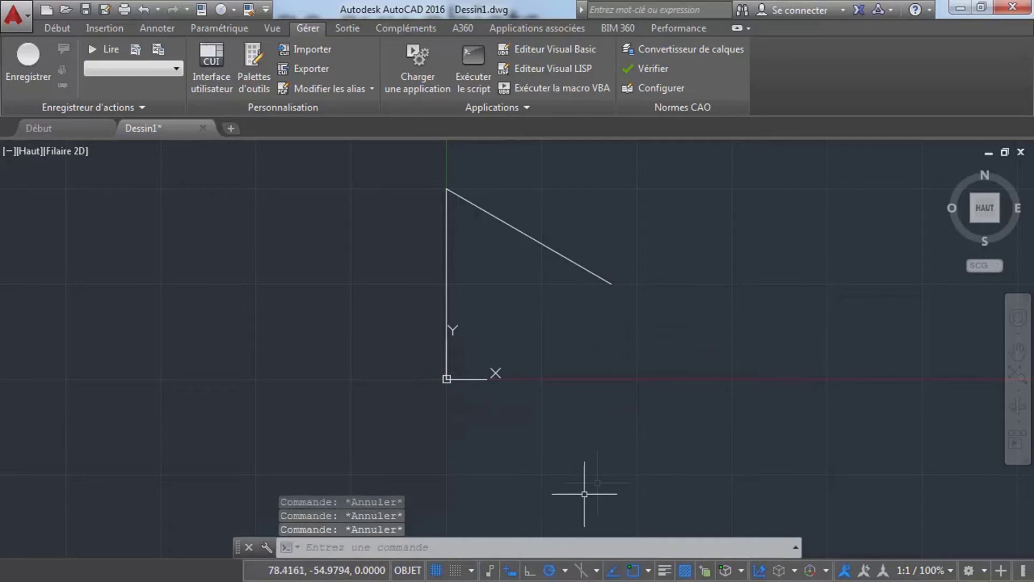
- Re-enable the Extrémité object snap mode in the drawing settings and confirm
left_click(472, 571)
left_click(518, 549)
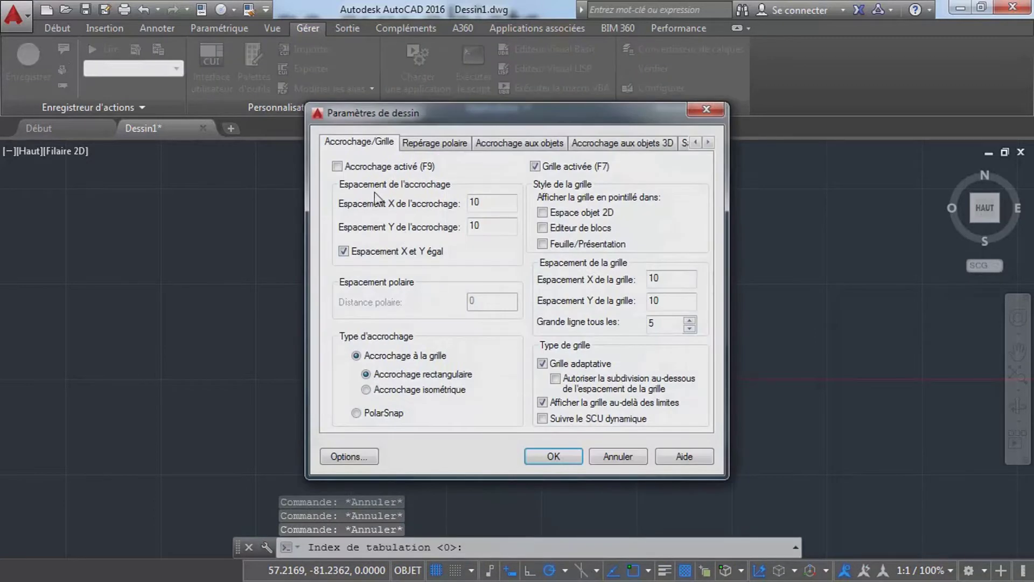
left_click(506, 144)
left_click(368, 205)
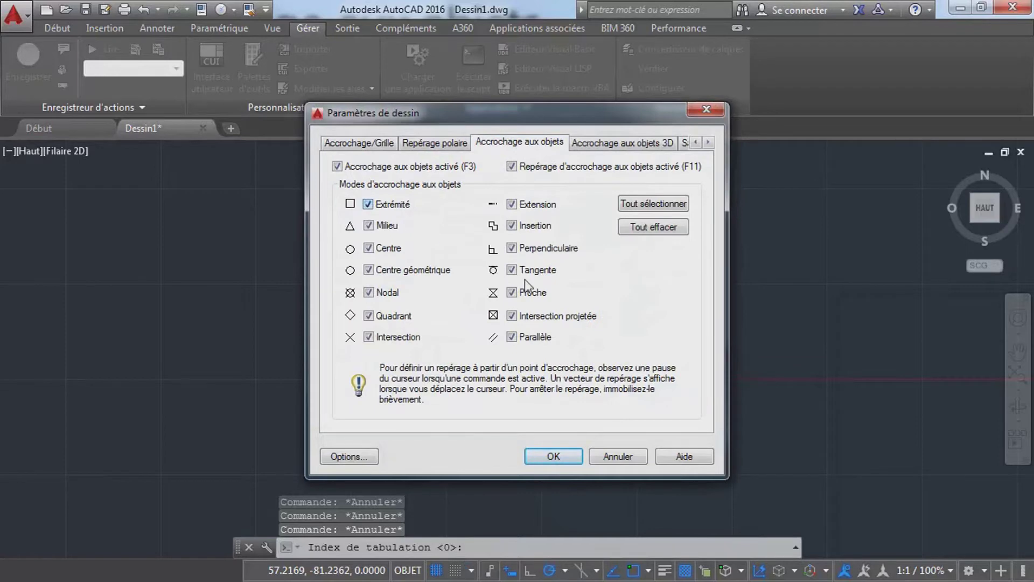
left_click(553, 456)
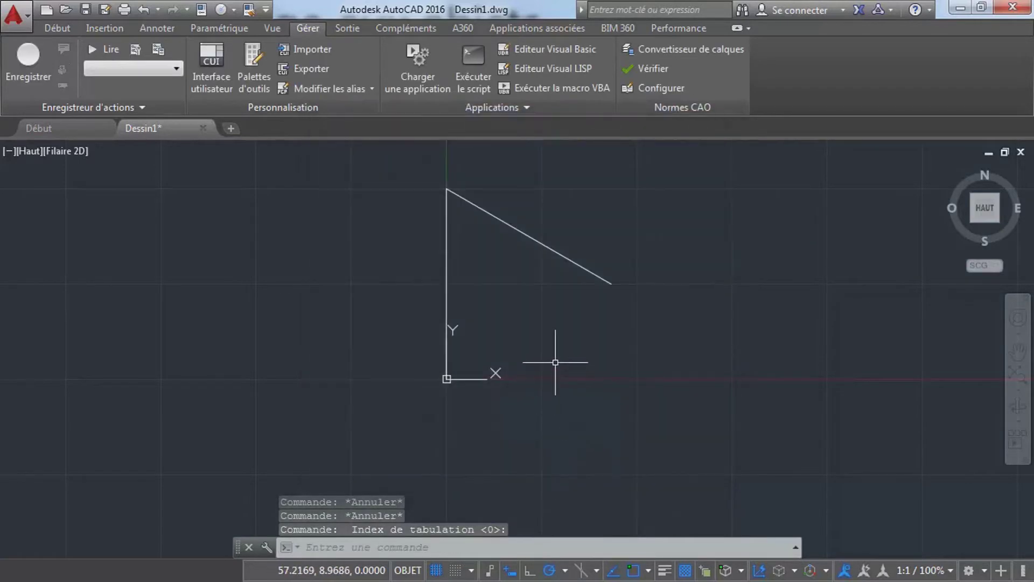
- Start a line, test the endpoint snap at the origin with Extrémité enabled, and cancel the line
type("l")
key("Return")
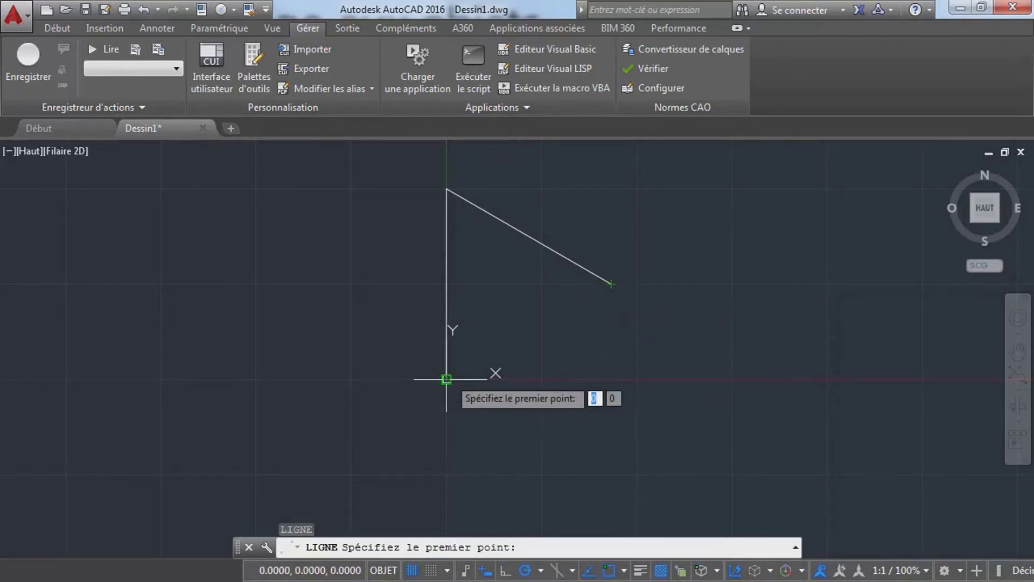
key("Escape")
key("Escape")
key("Escape")
- Review the available object snap modes in the drawing settings and close the dialog without changing them
left_click(470, 570)
left_click(505, 546)
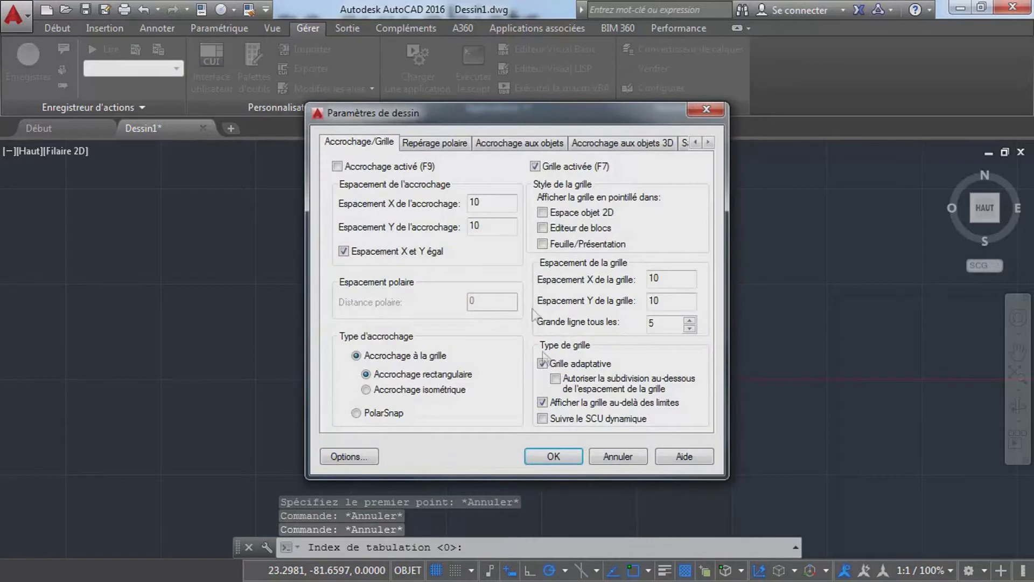
left_click(519, 143)
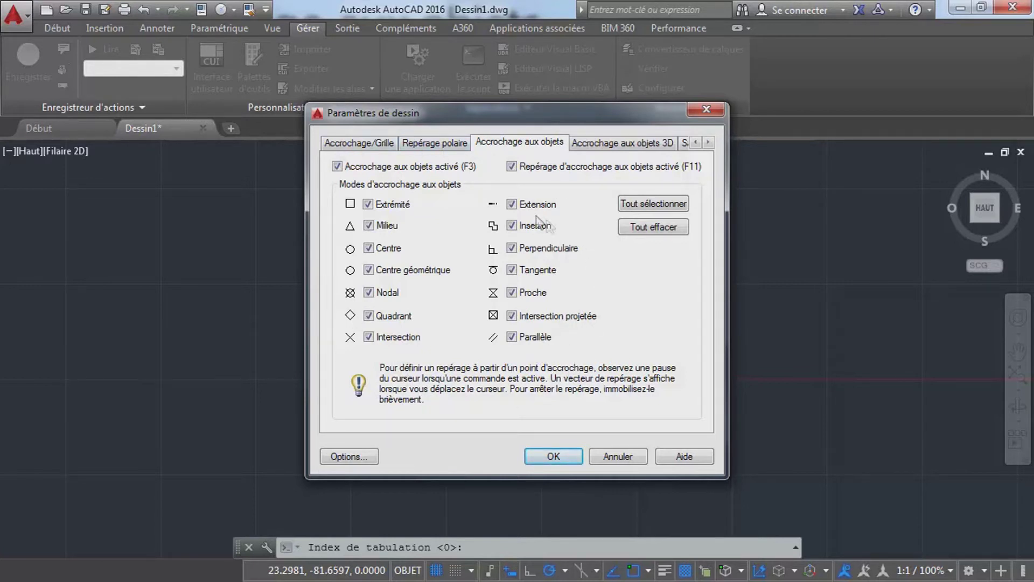
left_click(552, 459)
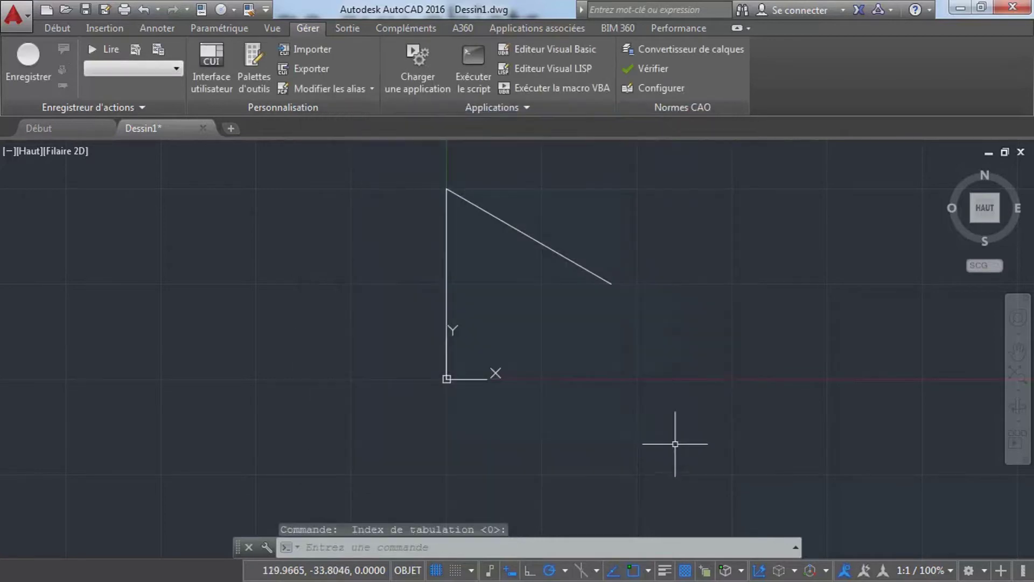
key("Escape")
key("Escape")
key("Escape")
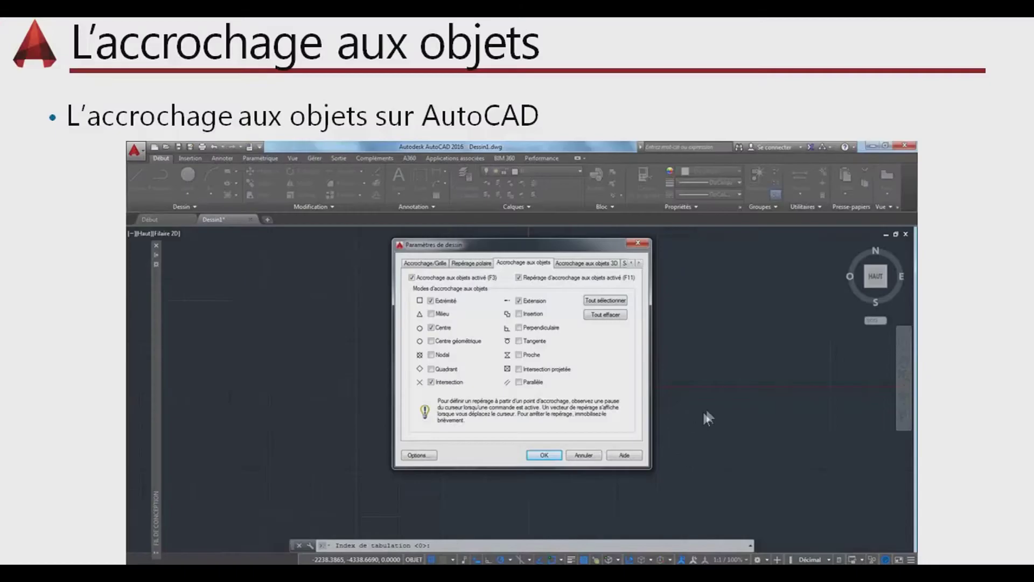
left_click(804, 379)
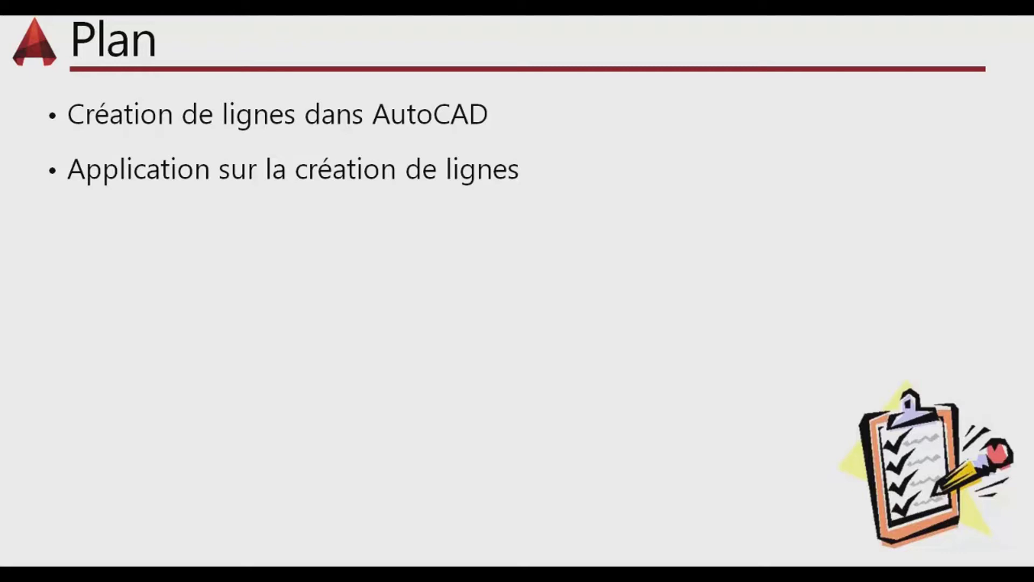
key("Right")
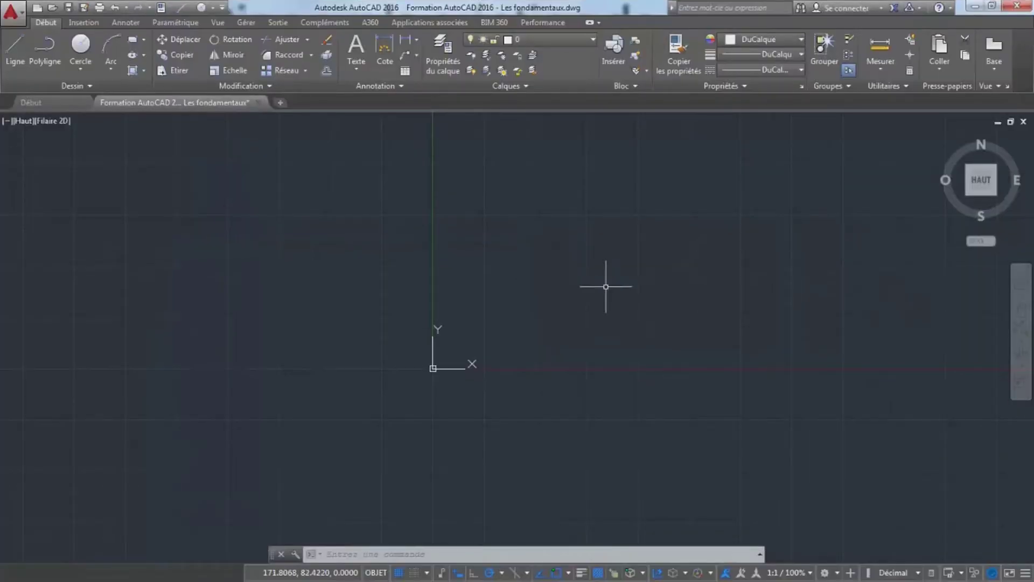
- Start a line at the origin 0,0 and draw a nearly vertical segment 120 long upward at about 89°
left_click(20, 67)
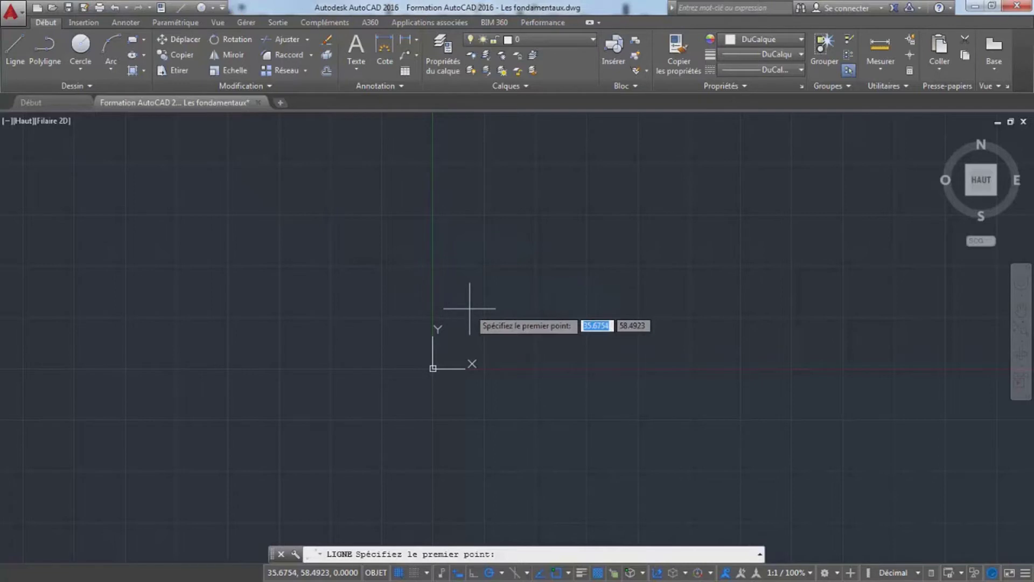
type("0")
key("Tab")
type("0")
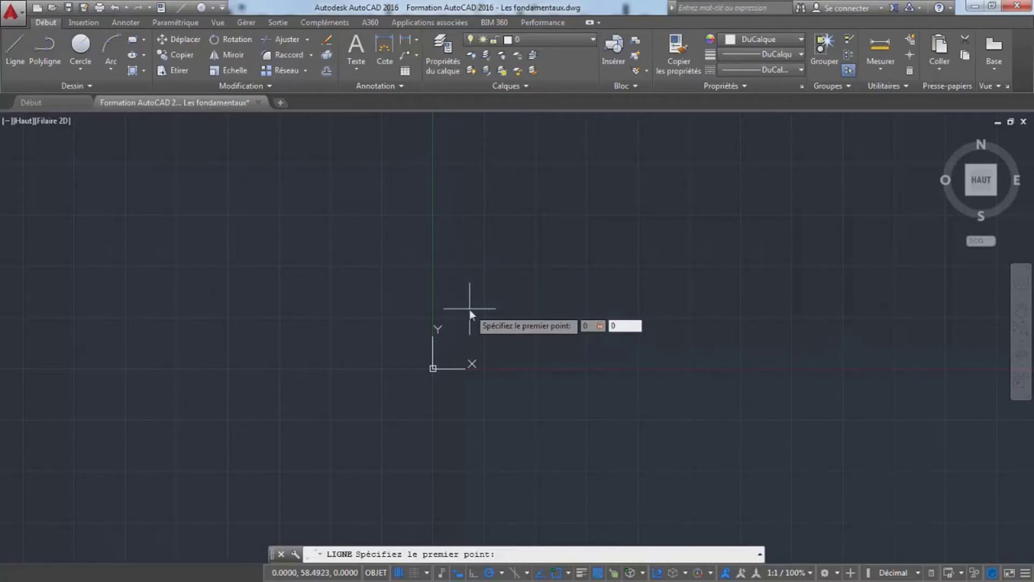
key("Return")
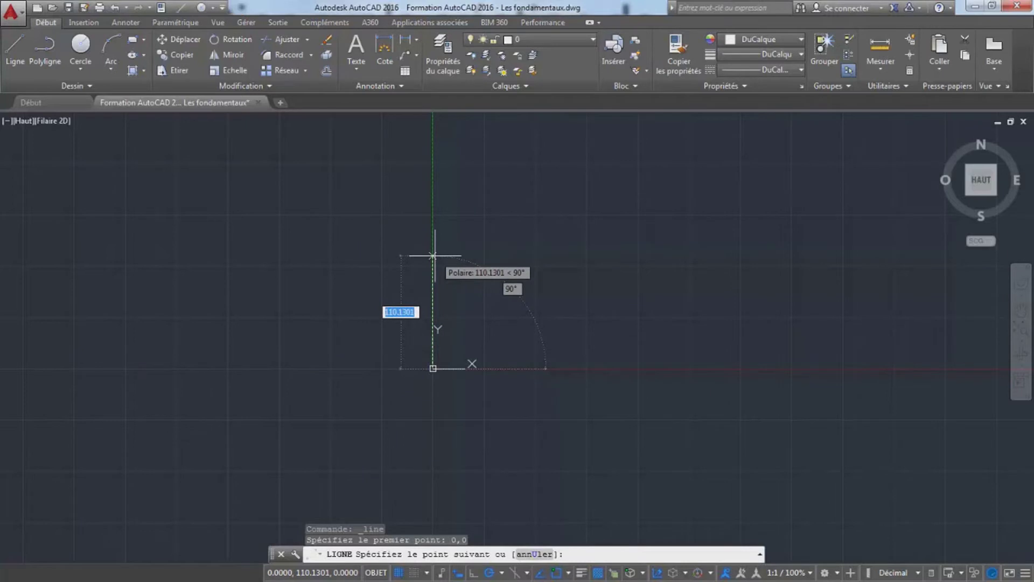
type("120")
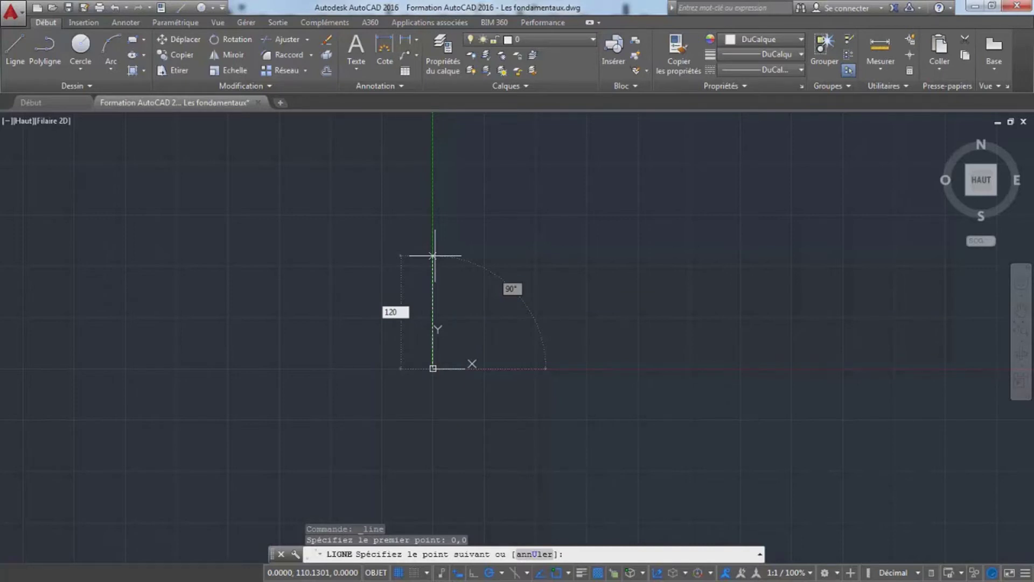
key("Tab")
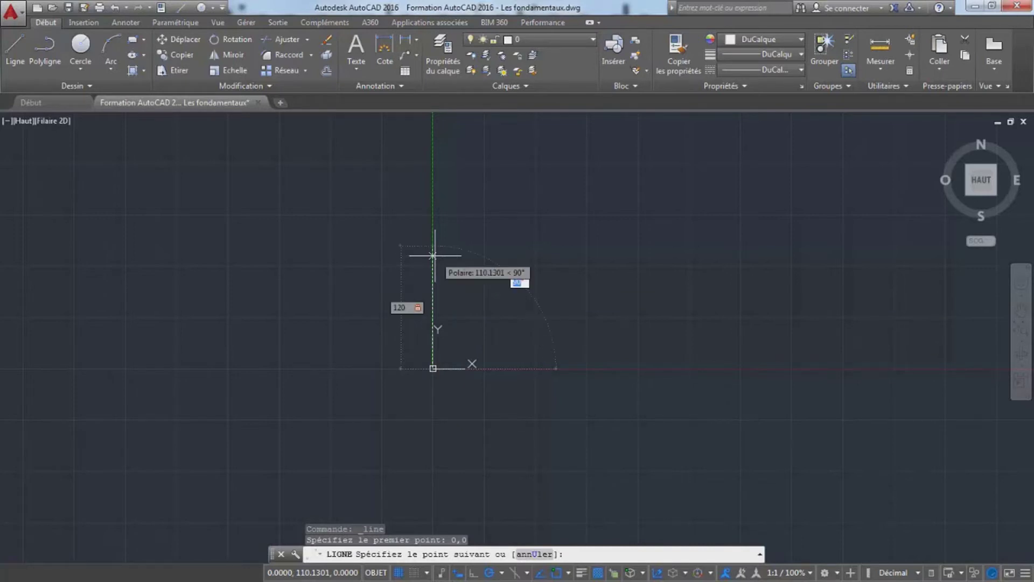
key("Tab")
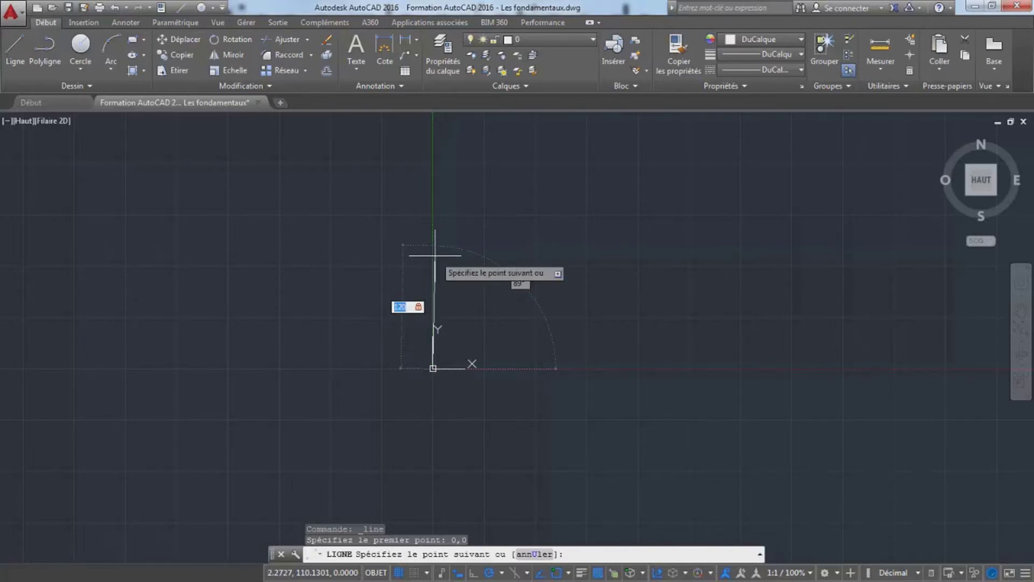
key("Return")
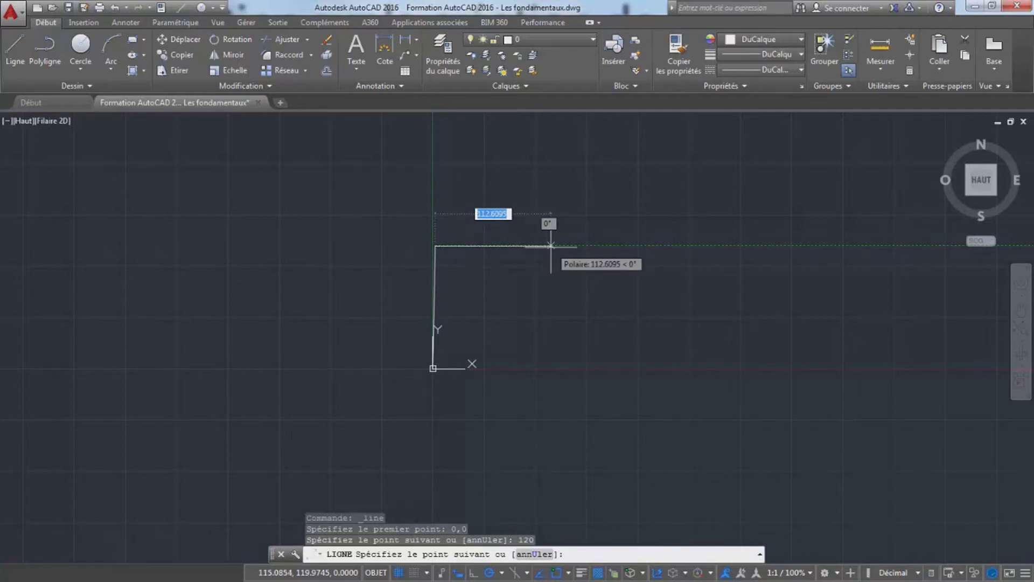
- Continue the line with a horizontal segment 120 long to the right and a vertical segment 50 long downward
type("120")
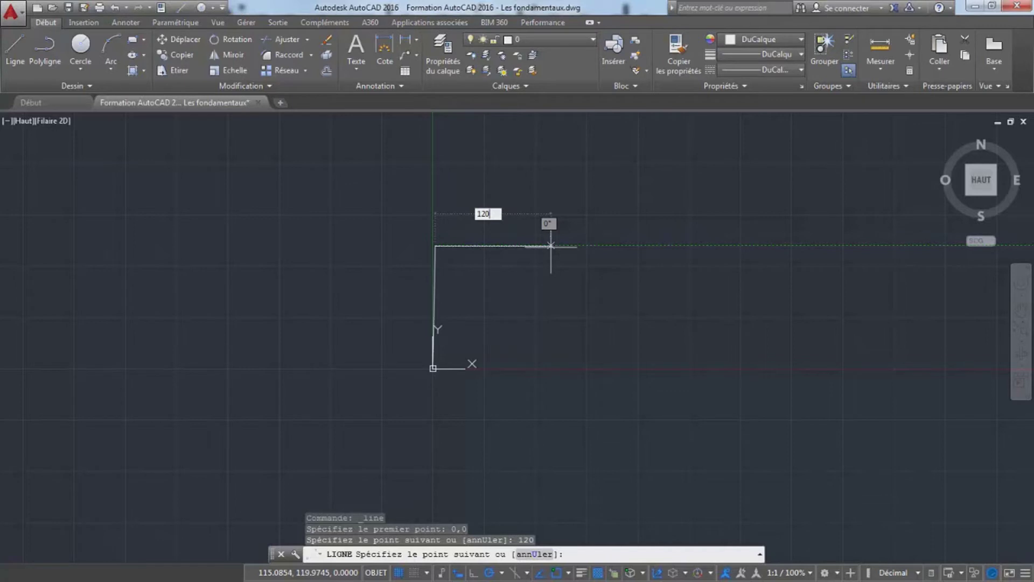
key("Return")
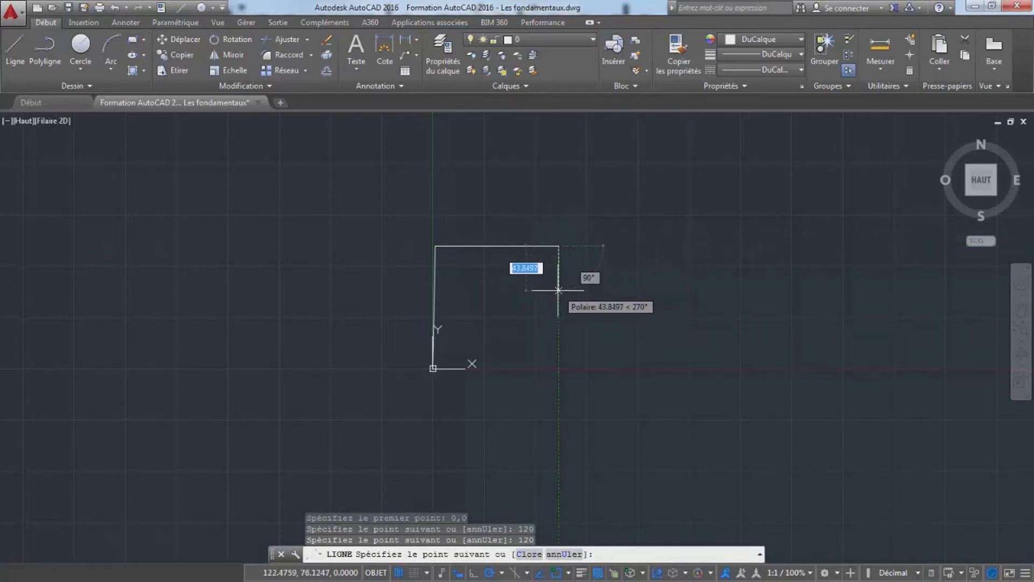
type("50")
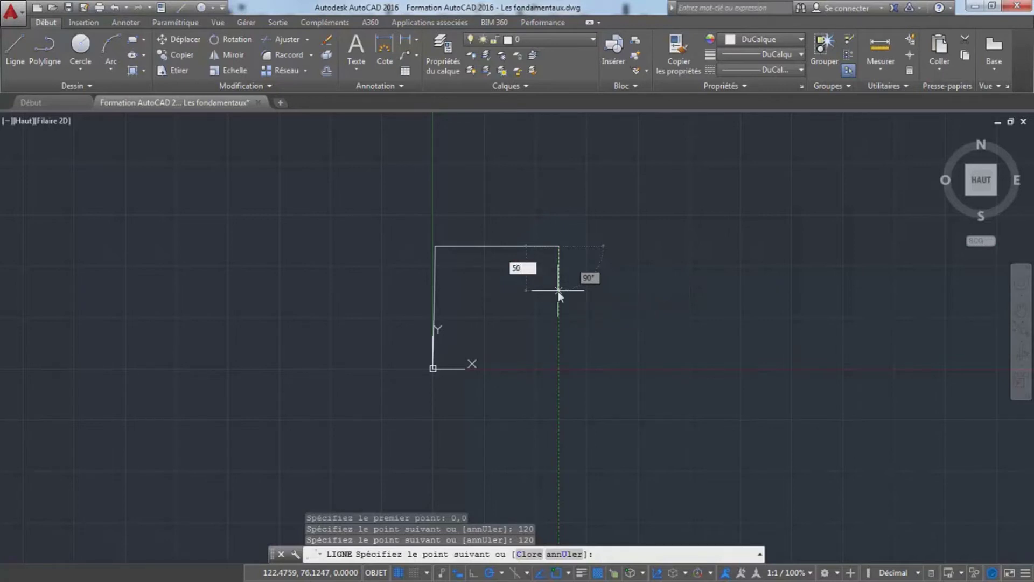
key("Return")
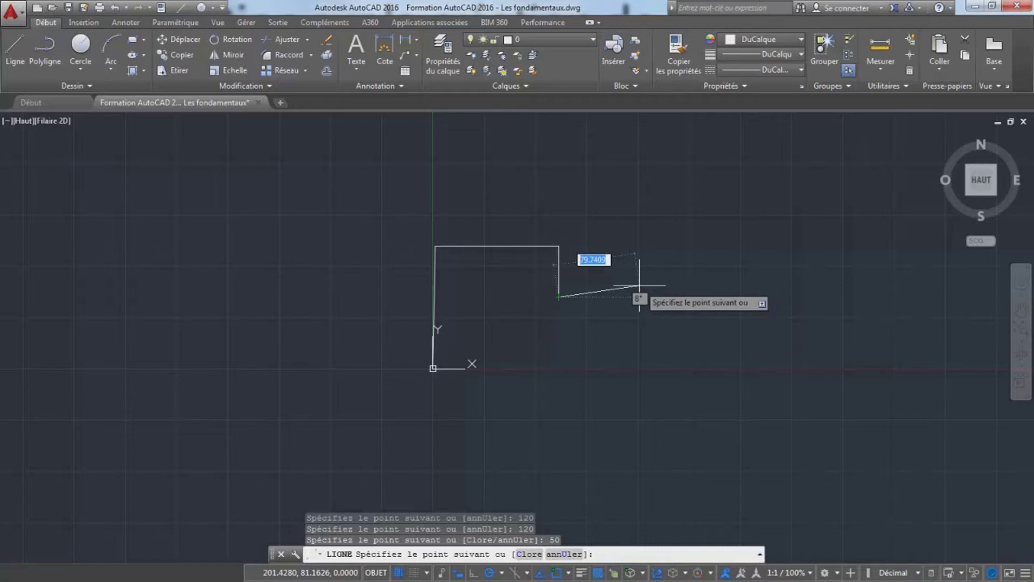
- Add a segment 50 long rising to the right at 10° from the lower end of the short vertical segment
type("50")
key("Tab")
type("1")
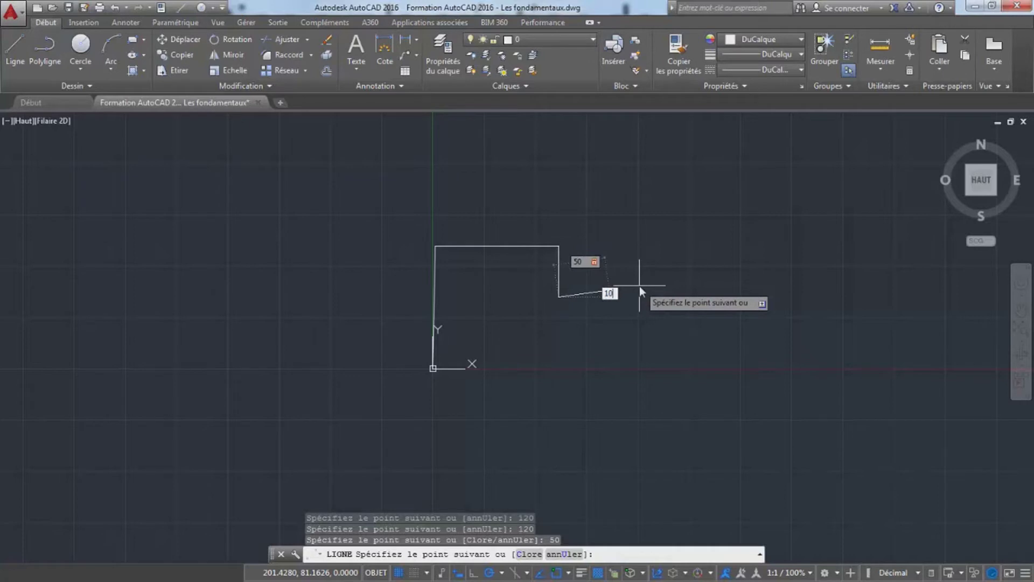
key("Return")
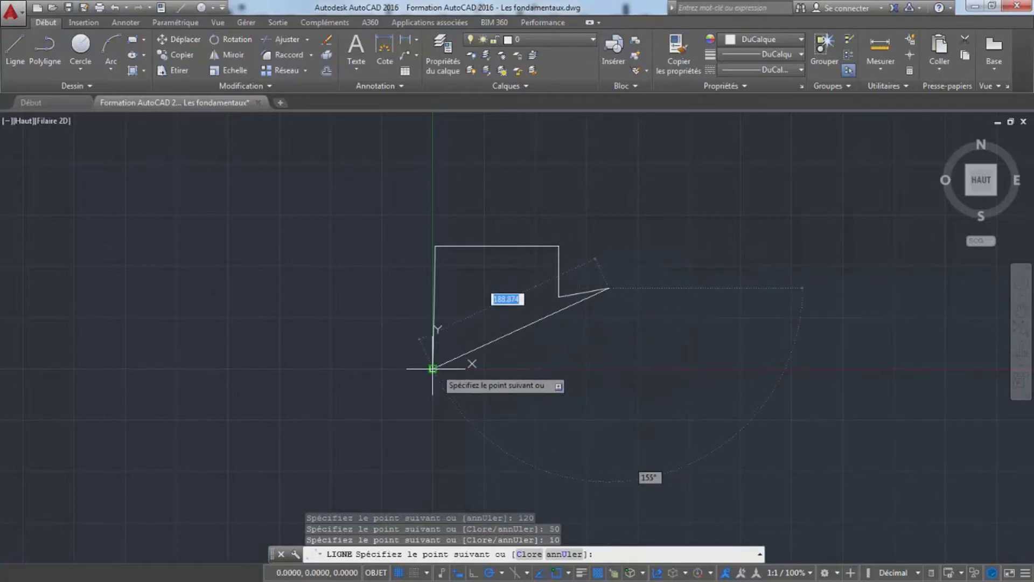
- Draw a vertical segment down to the X axis, close the outline back at the origin, and end the line
left_click(608, 369)
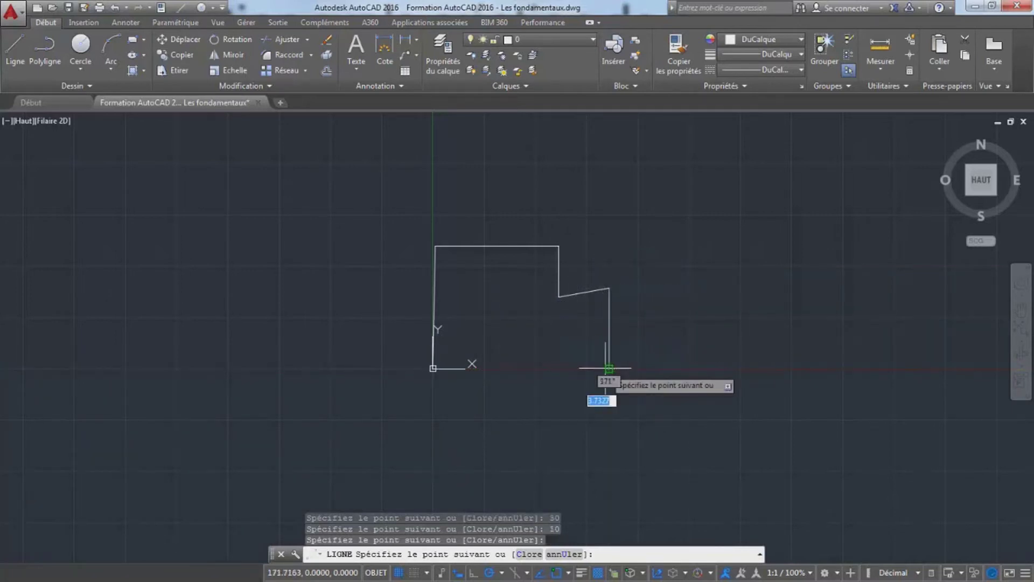
left_click(433, 369)
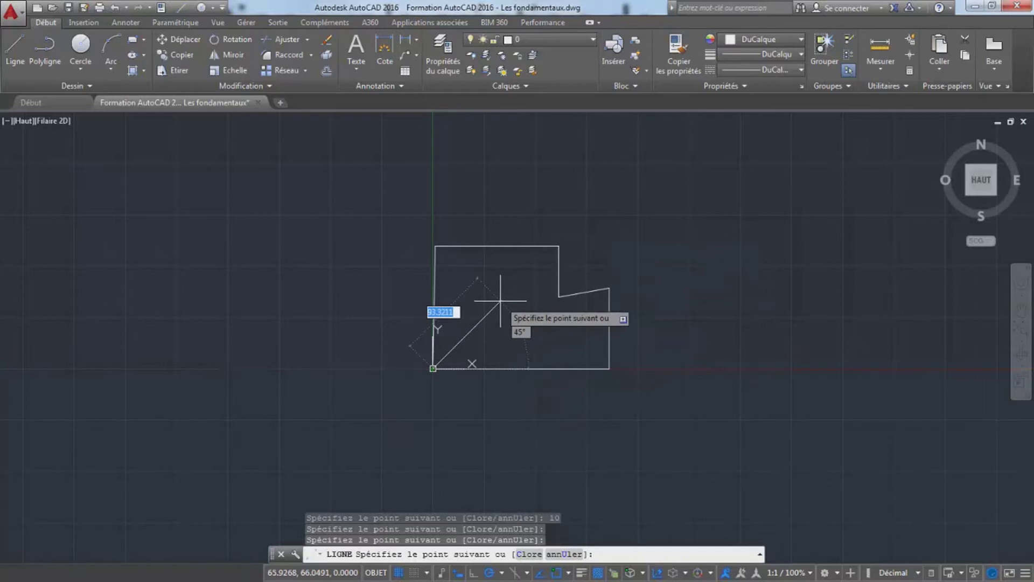
key("Escape")
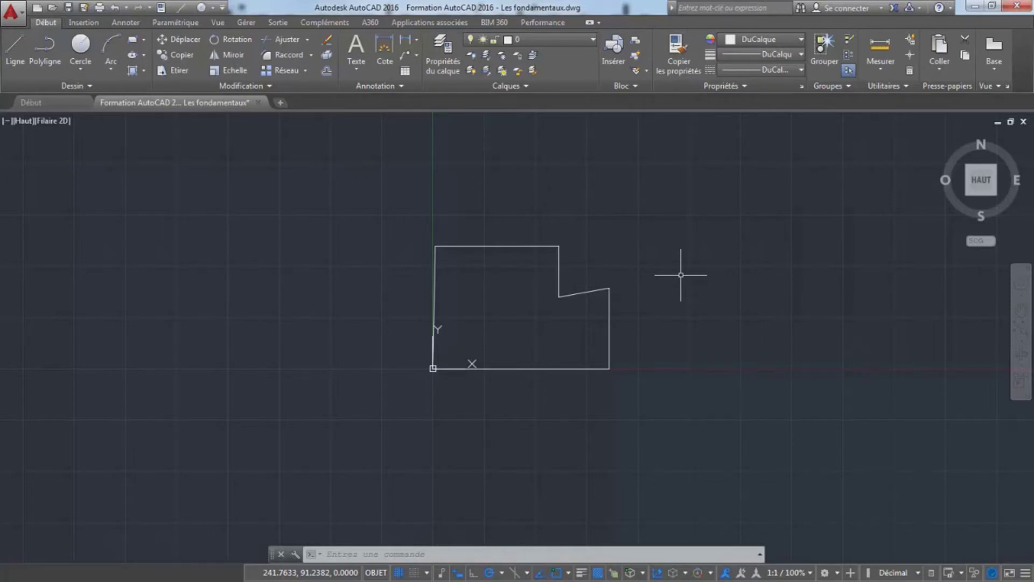
- Start a line at the upper end of the outline's right edge and draw segments 100 long rightward and 60 long upward
type("L")
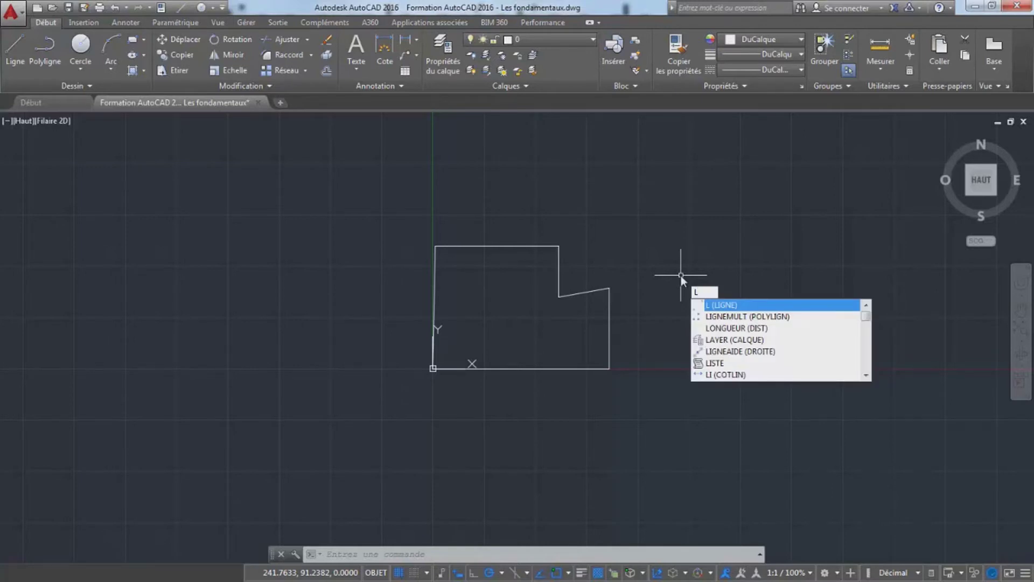
key("Return")
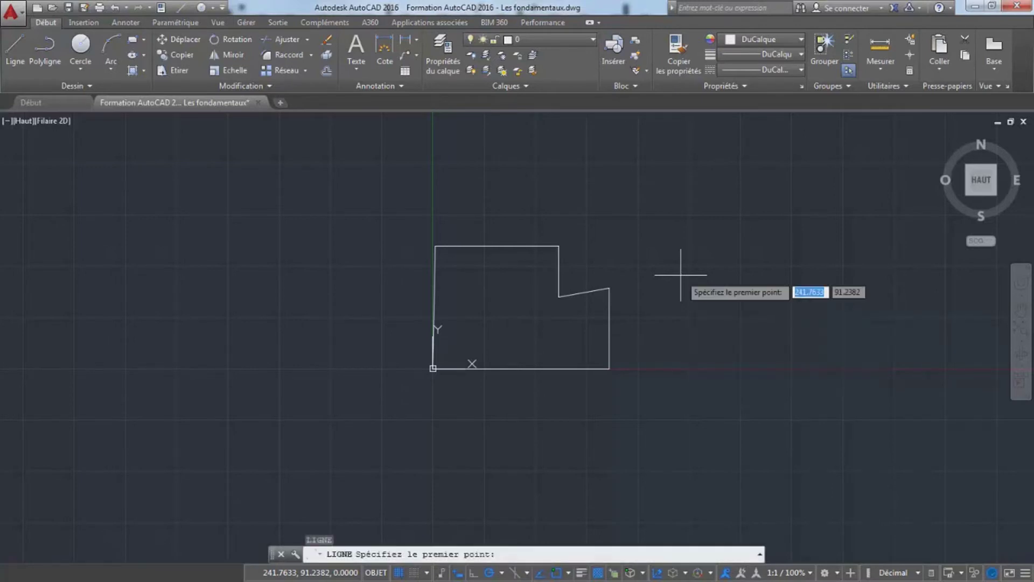
left_click(609, 288)
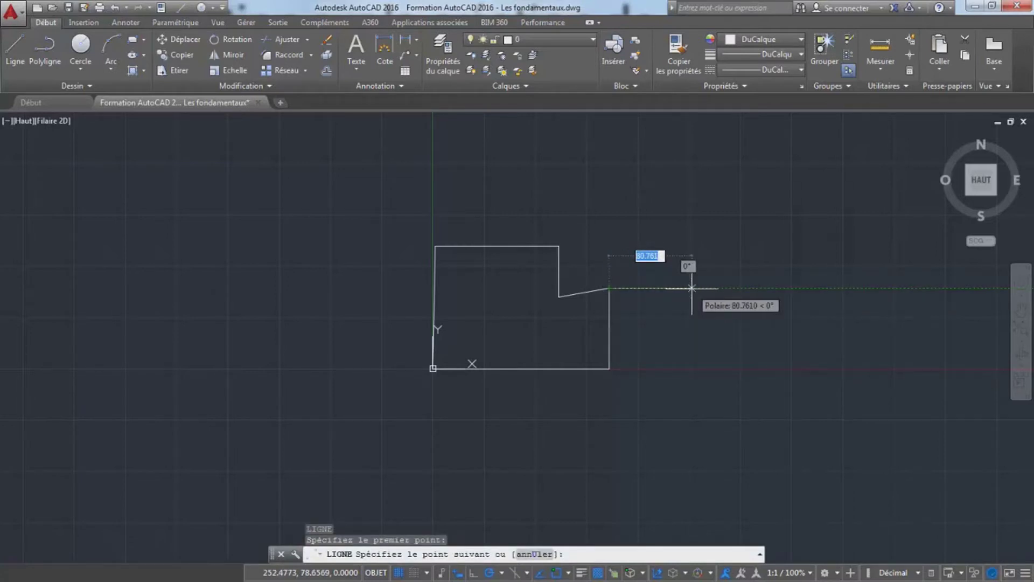
type("100")
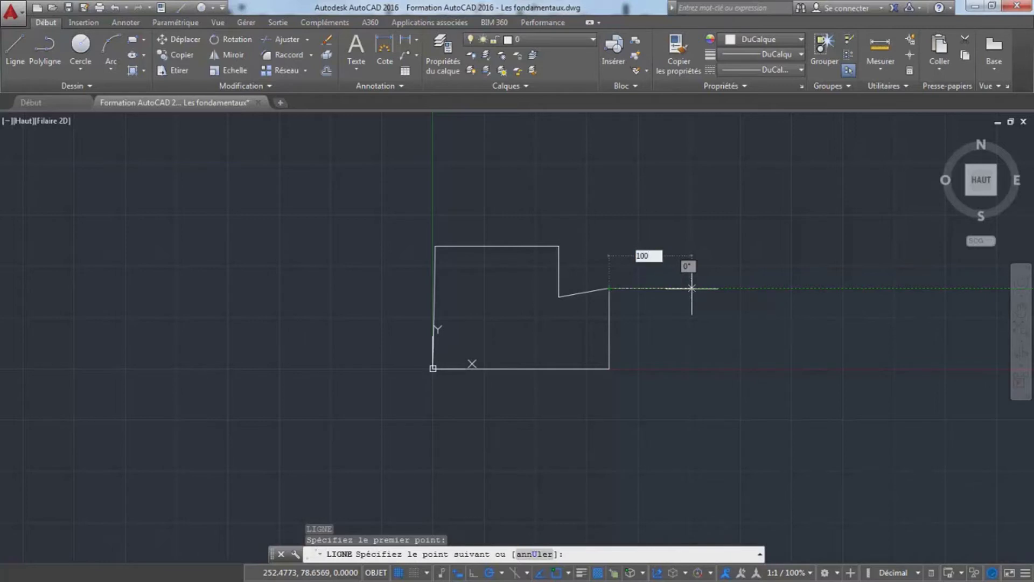
key("Return")
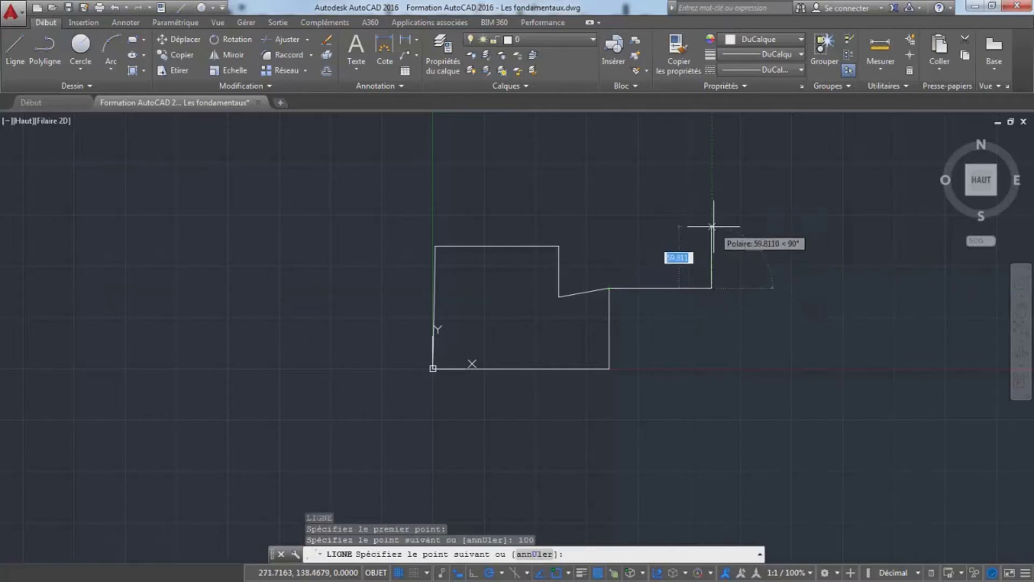
type("60")
key("Return")
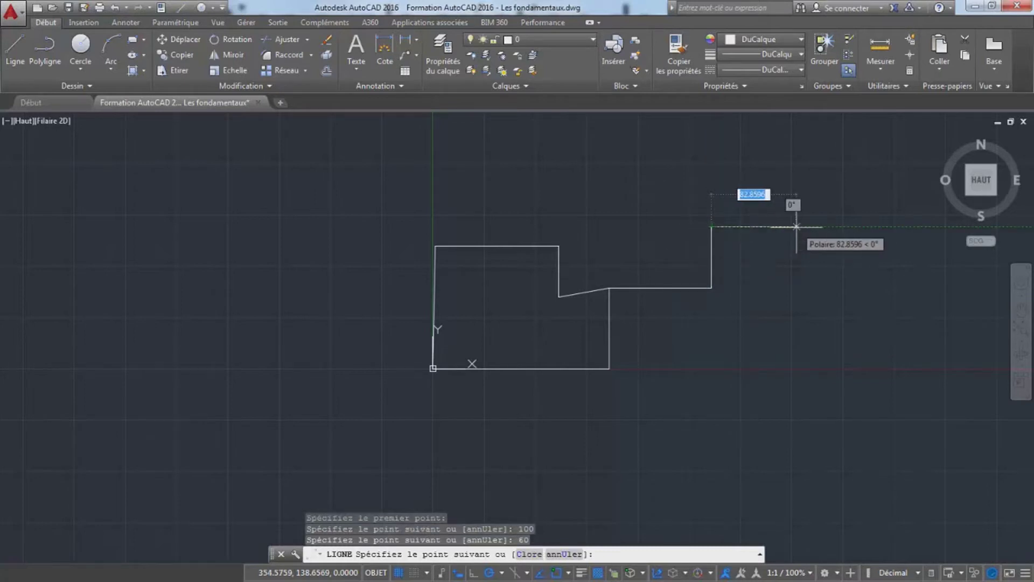
- Continue the line 80 rightward, down to the X axis and back to the first outline's lower-right corner, and end the line
type("80")
key("Return")
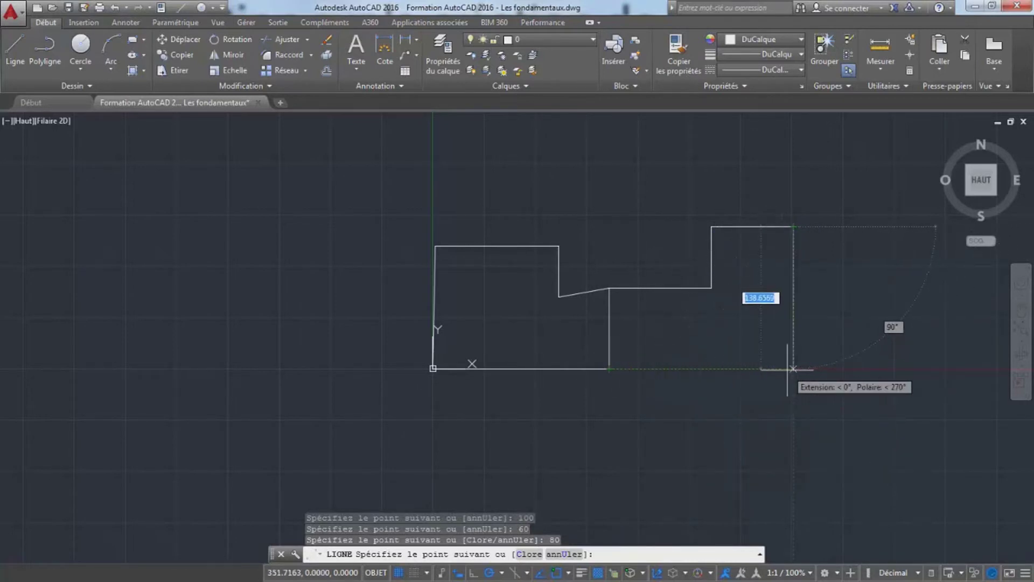
left_click(793, 368)
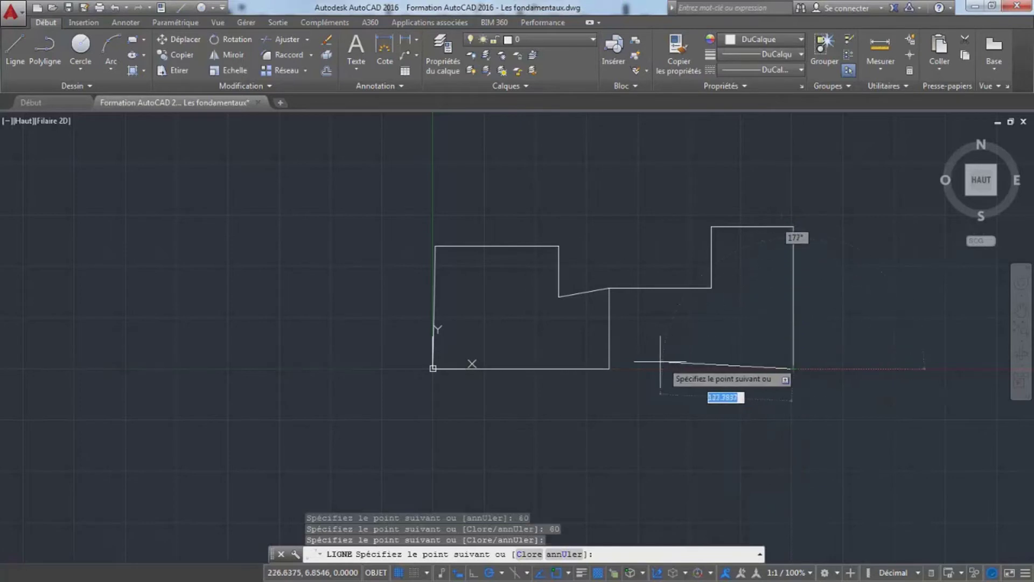
left_click(608, 368)
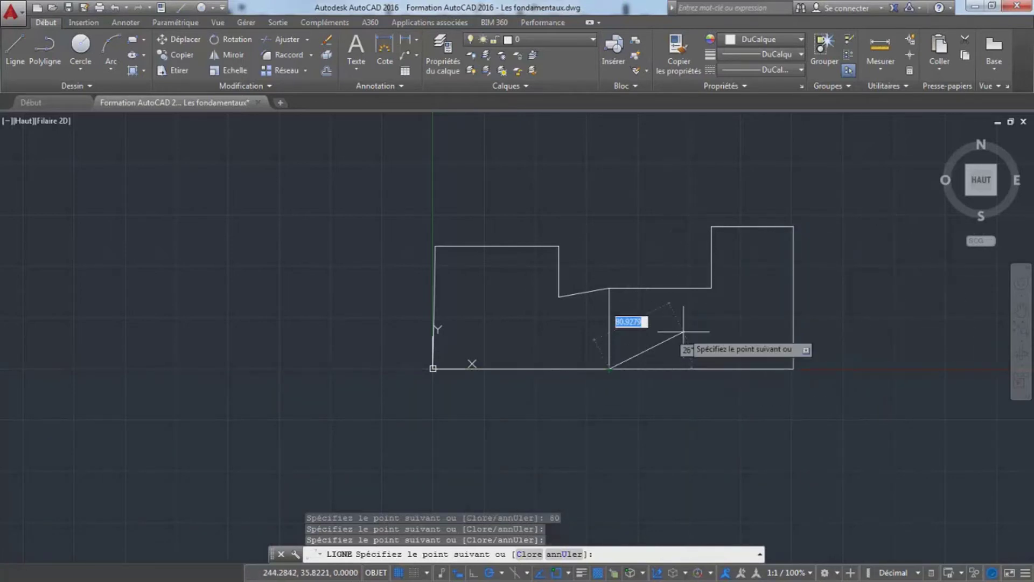
key("Escape")
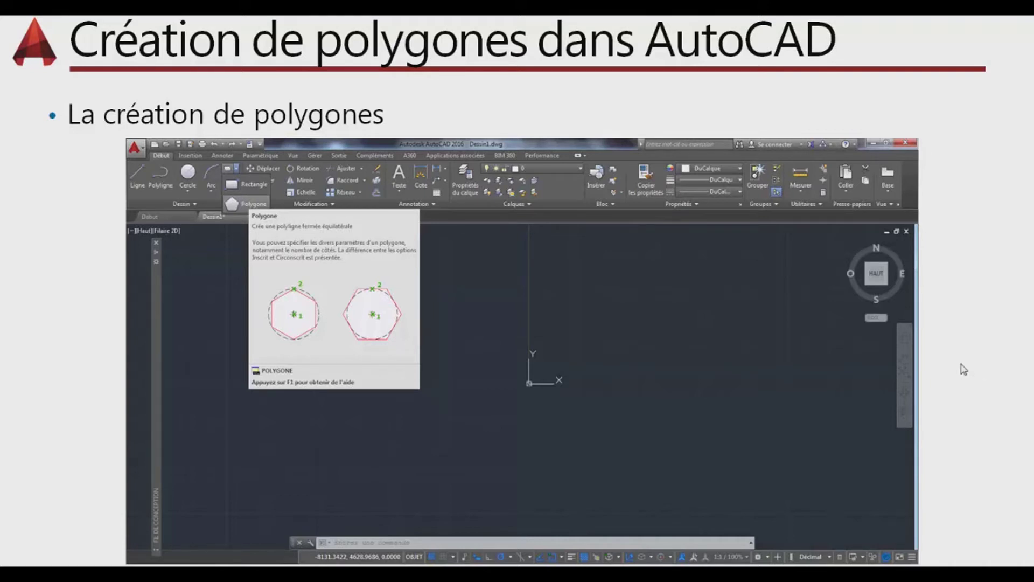
key("Right")
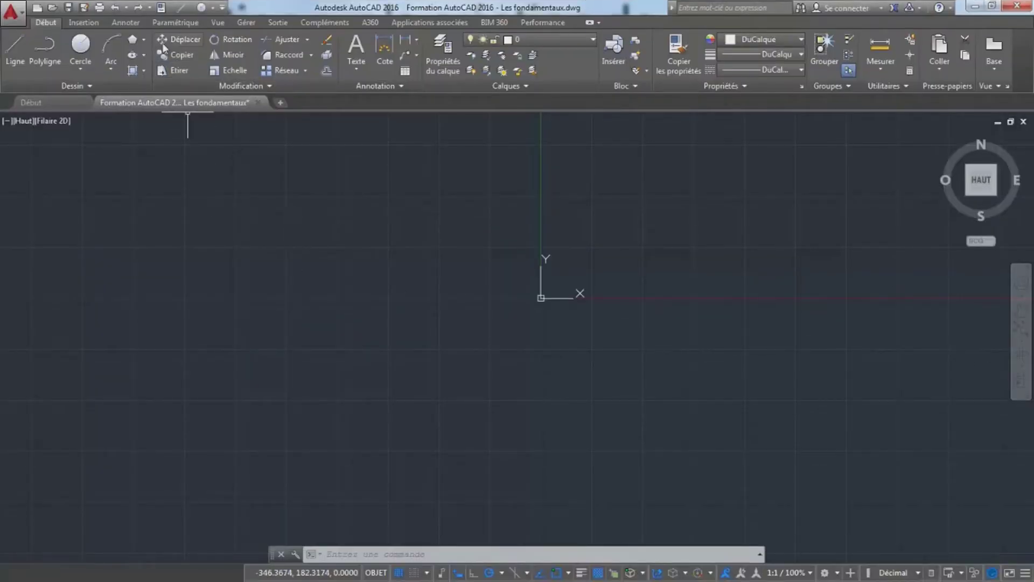
- Draw a 6-sided polygon centred at 0,0 and inscribed in a circle of radius 120
left_click(144, 40)
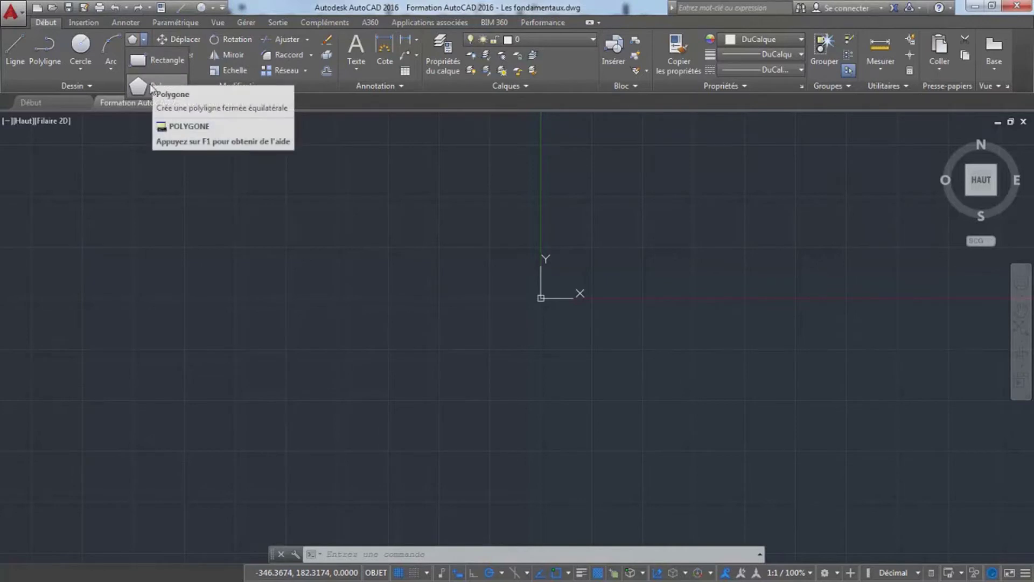
left_click(139, 86)
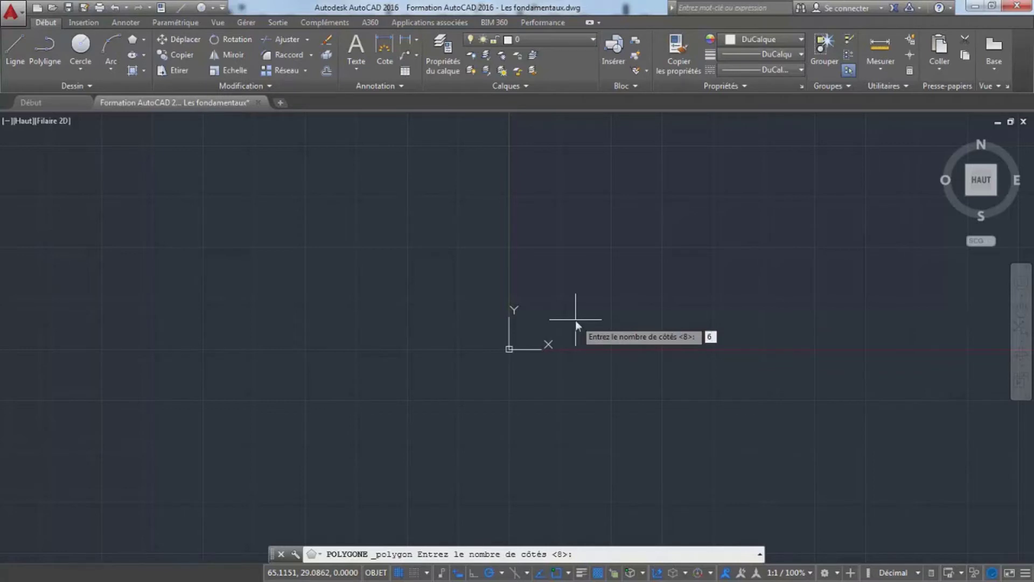
key("Return")
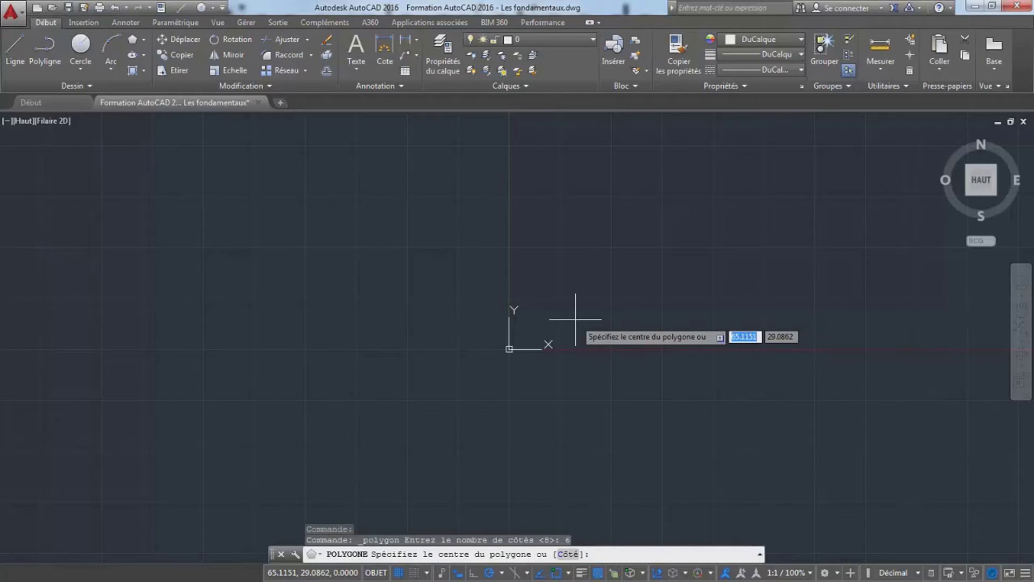
type("0")
key("Tab")
type("0")
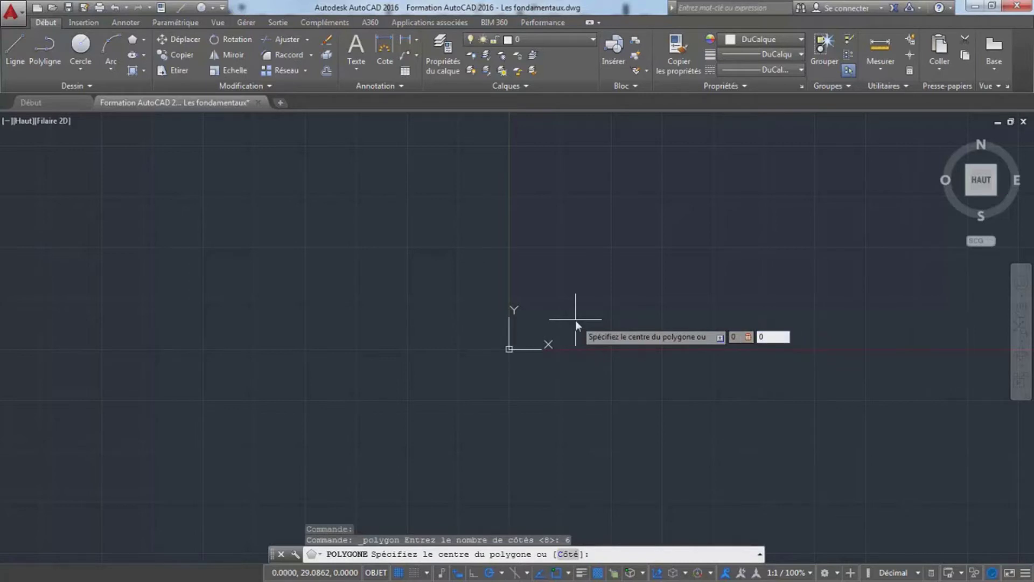
key("Return")
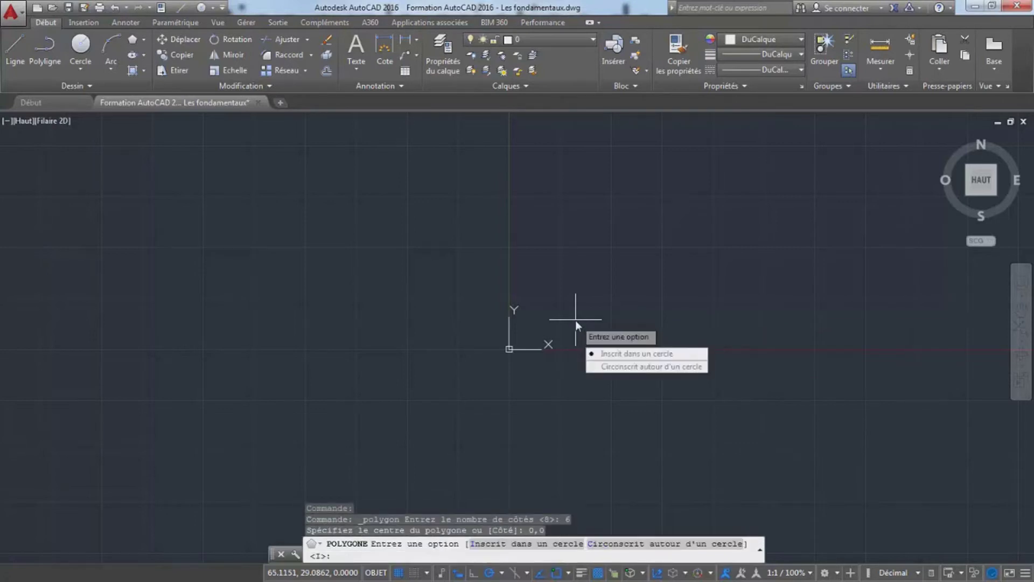
left_click(610, 356)
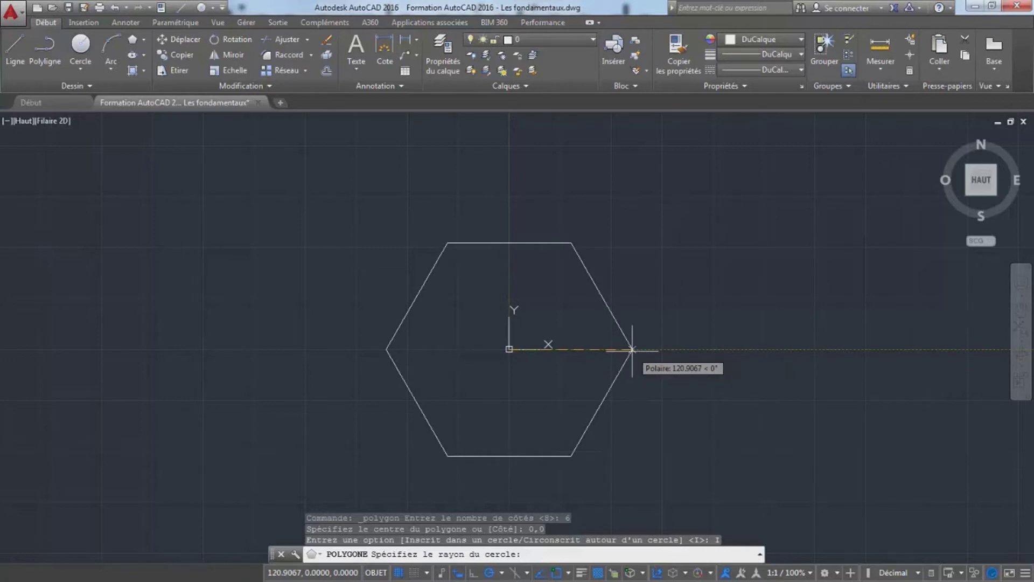
type("120")
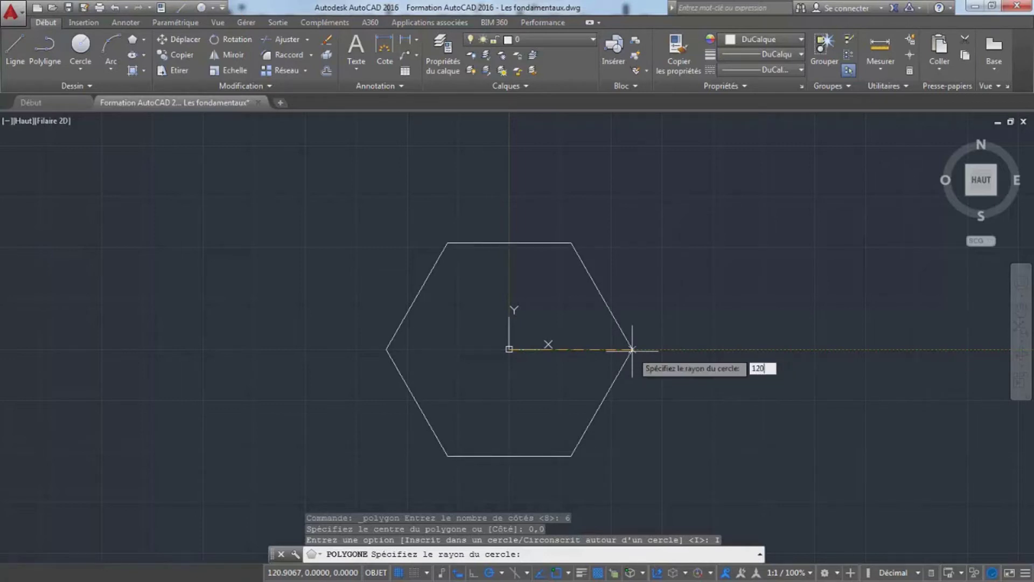
key("Return")
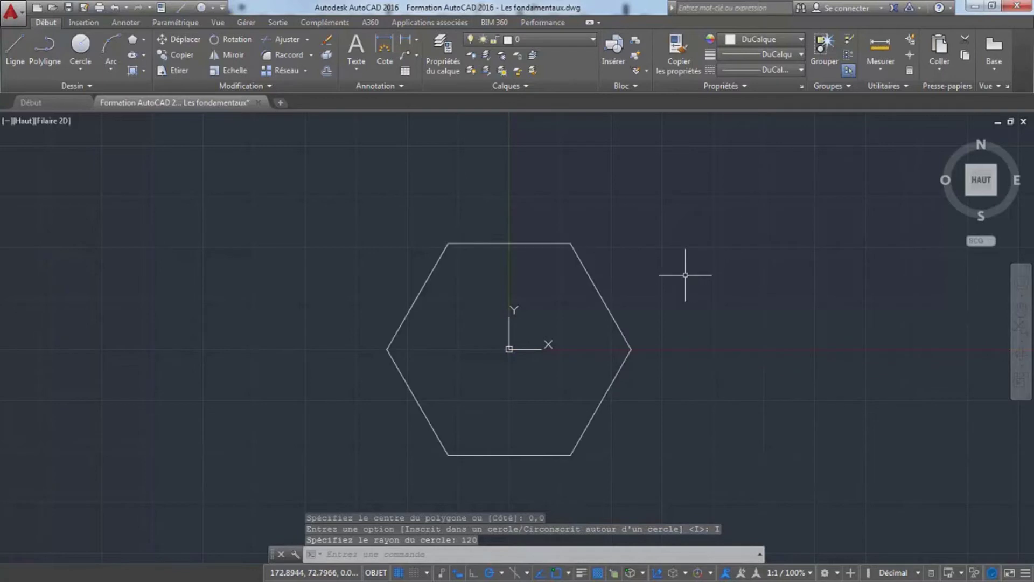
key("Escape")
key("Escape")
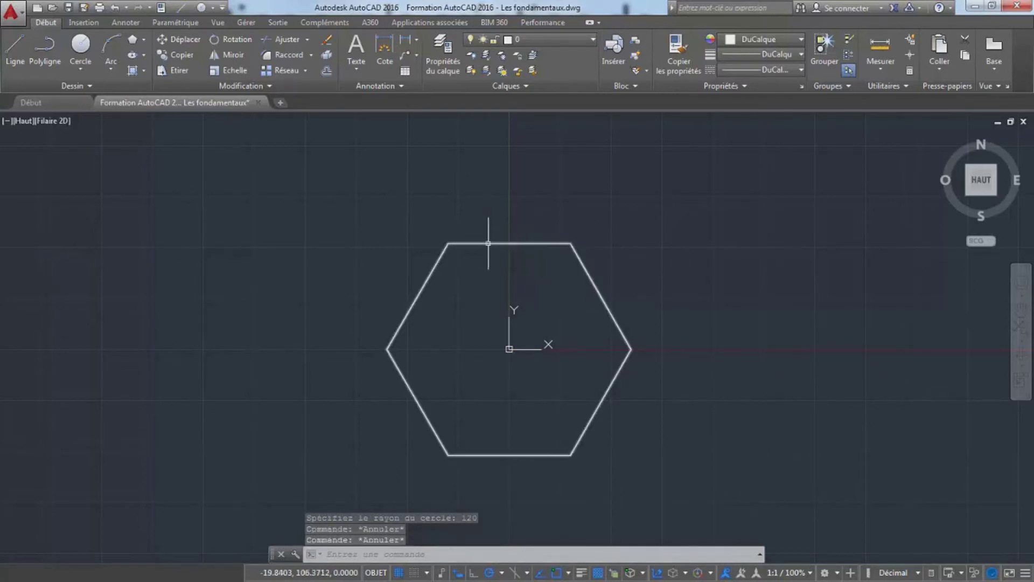
- Select the hexagon and try stretching its upper-left vertex and the midpoint of its top edge
left_click(527, 243)
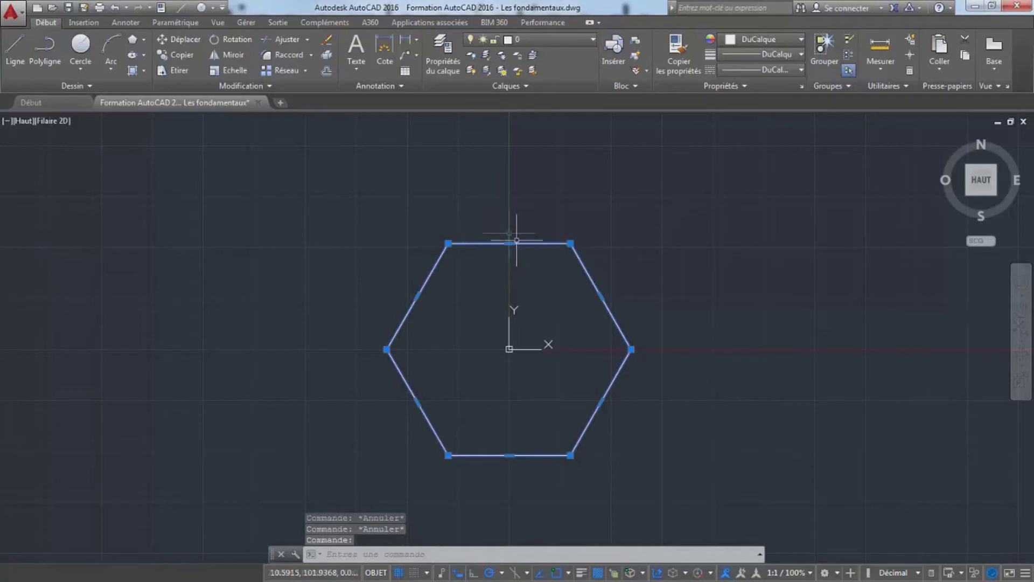
left_click(448, 243)
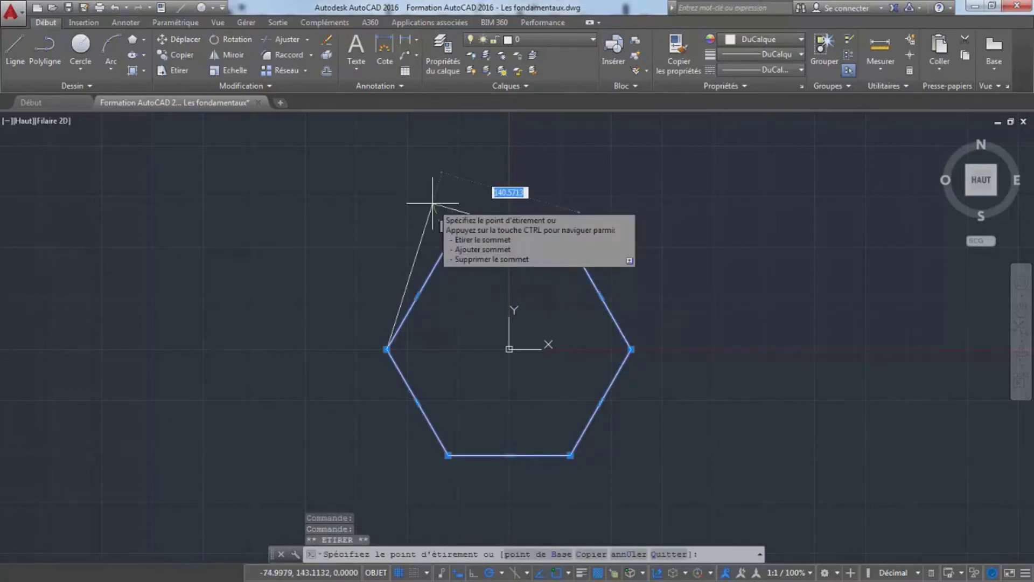
key("Escape")
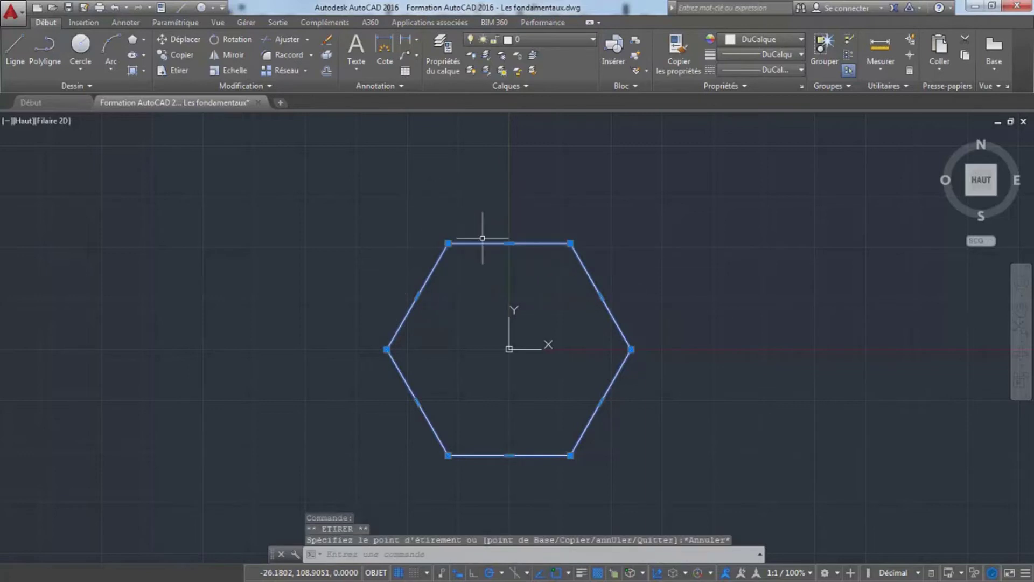
left_click(509, 244)
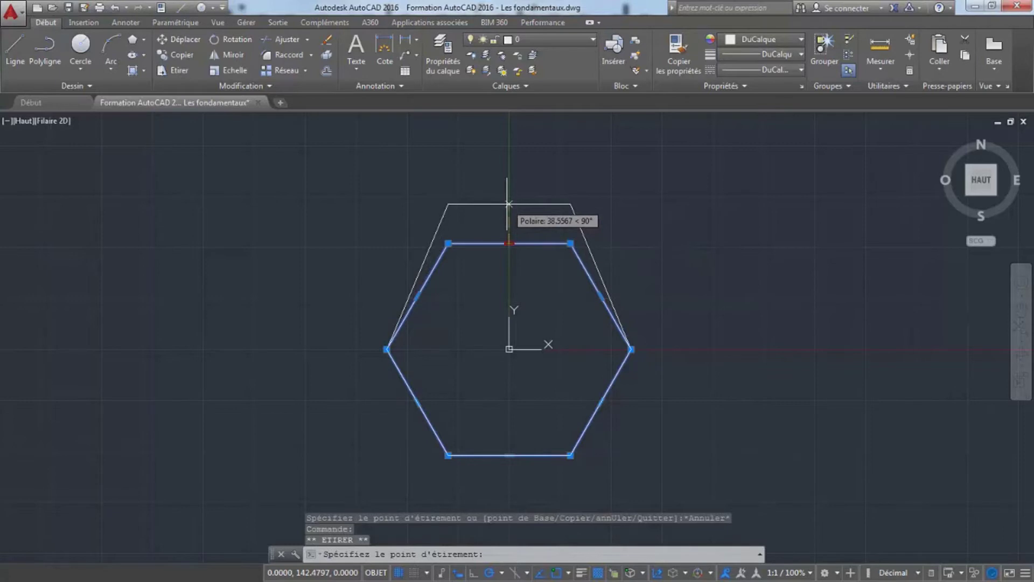
key("Escape")
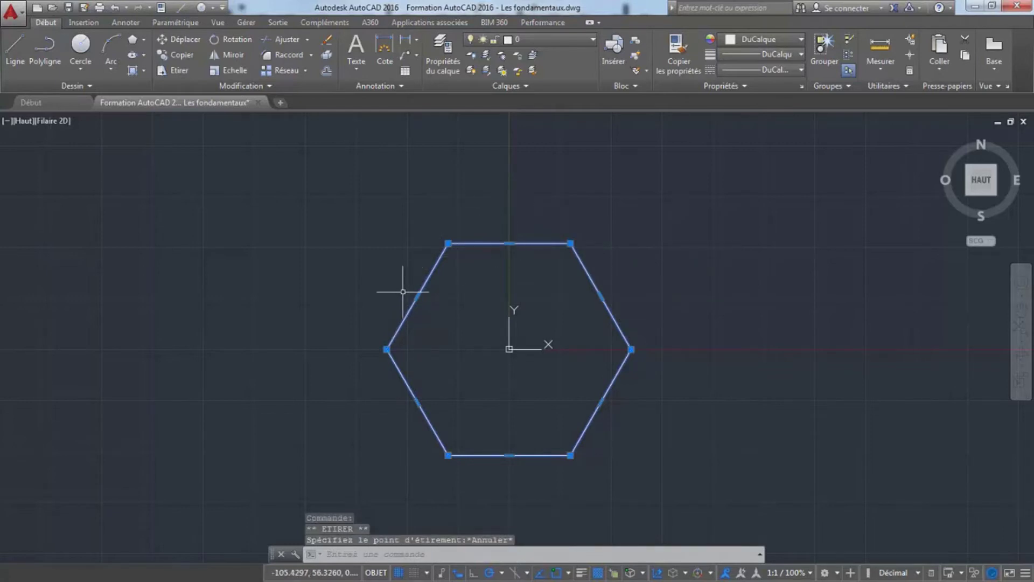
- Convert the hexagon's upper-left side into an outward-bulging arc, and undo the conversion
mouse_move(417, 296)
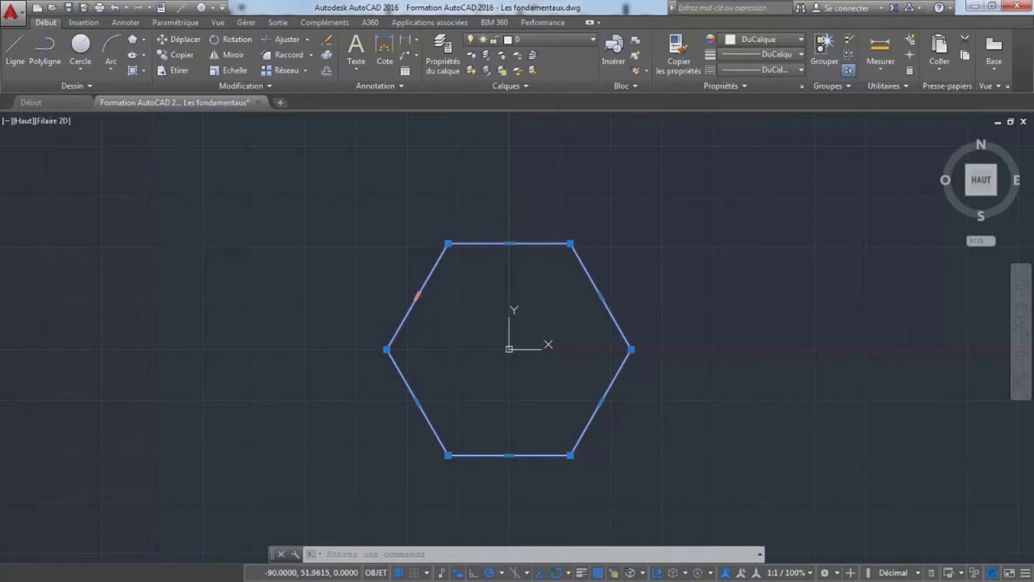
right_click(418, 295)
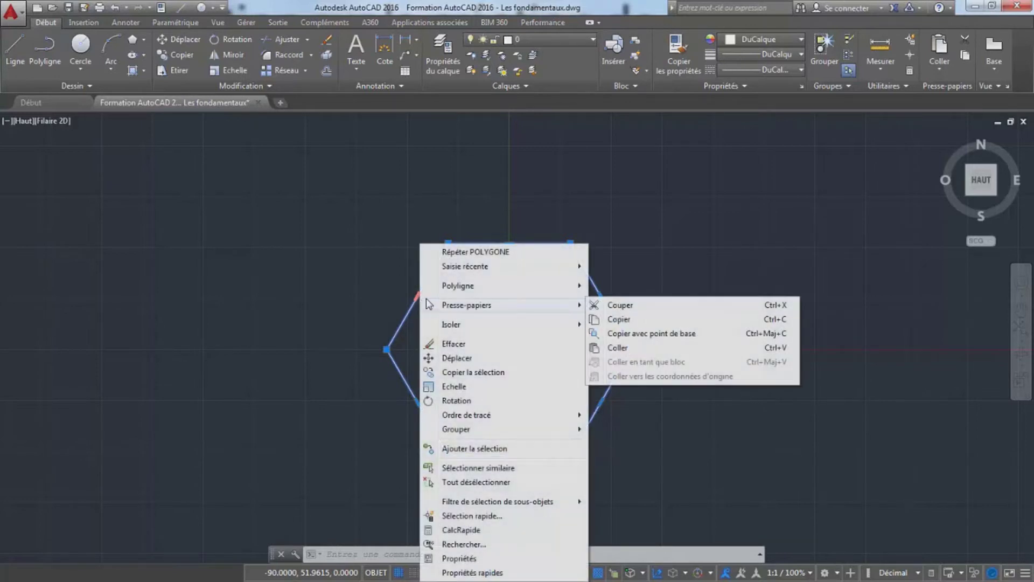
left_click(409, 291)
mouse_move(416, 295)
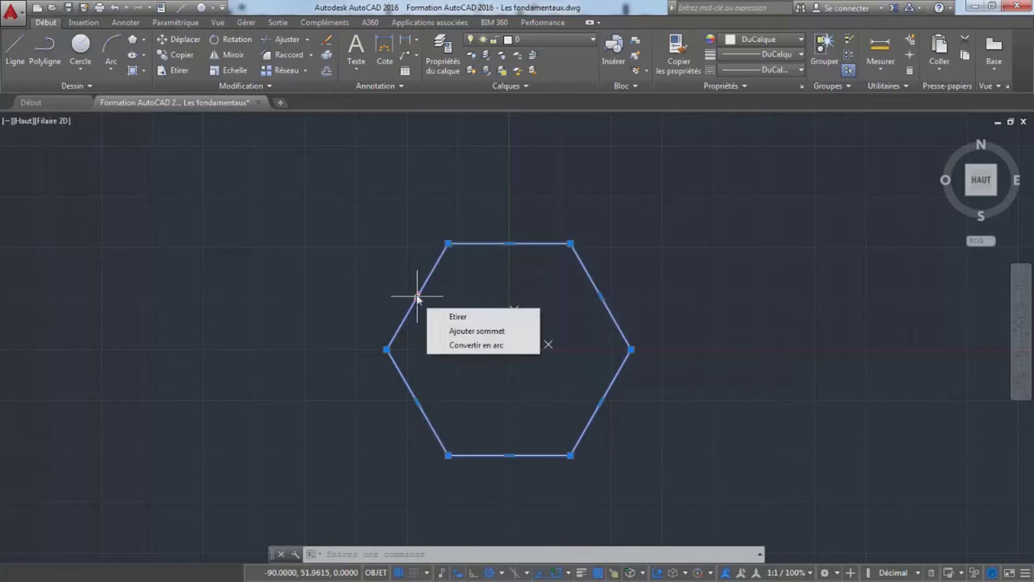
left_click(449, 346)
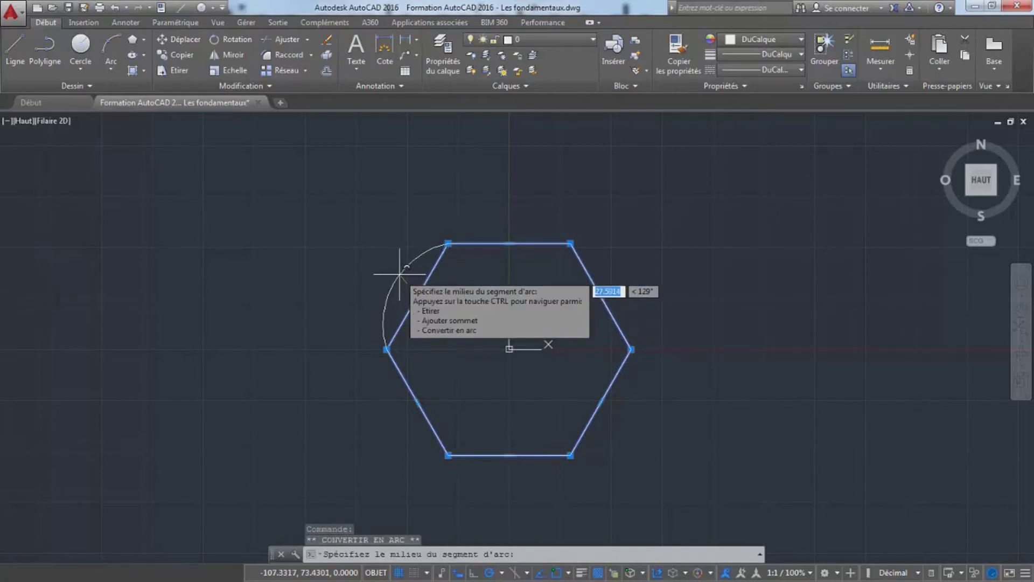
left_click(405, 280)
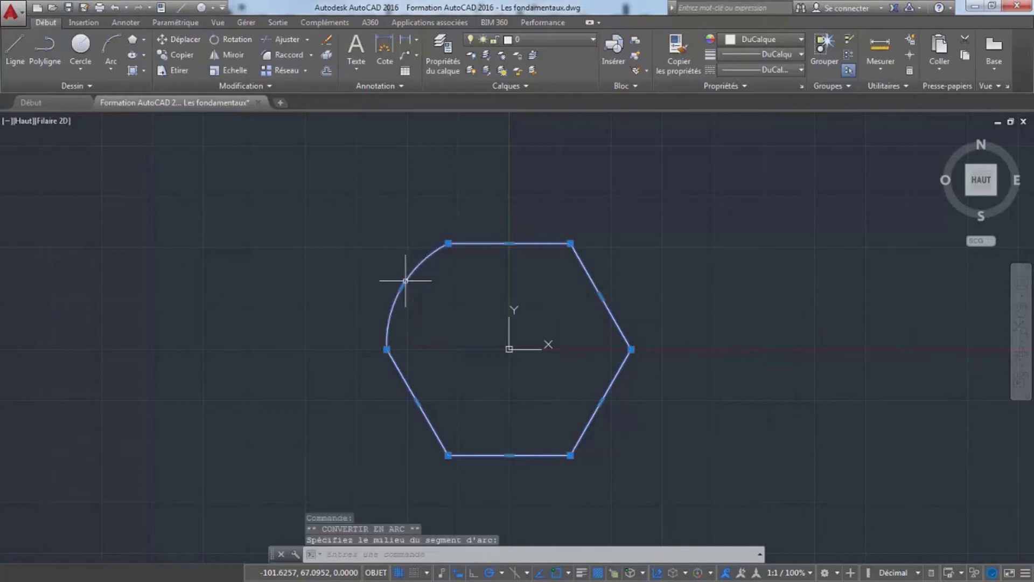
key("Escape")
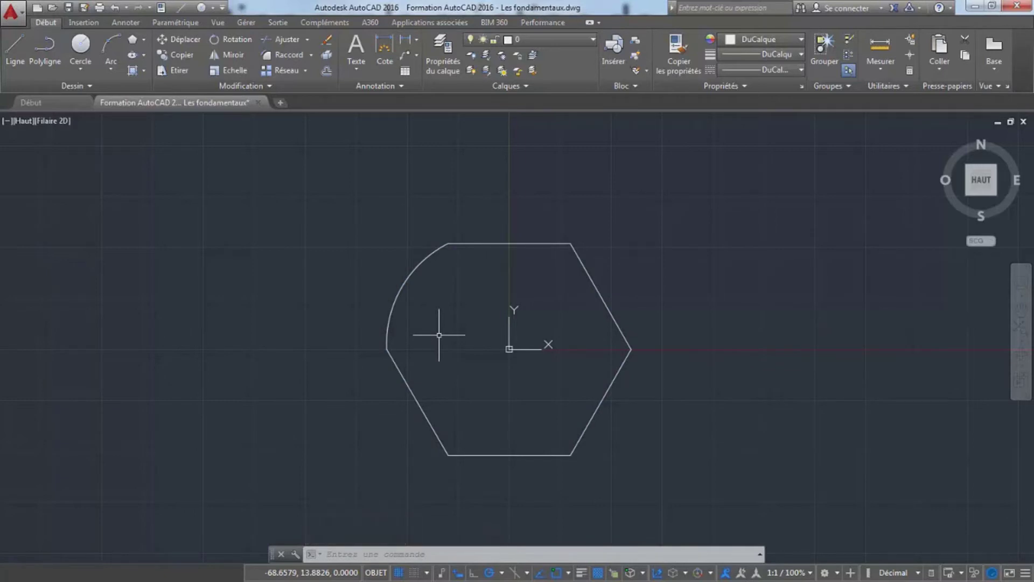
key("ctrl+z")
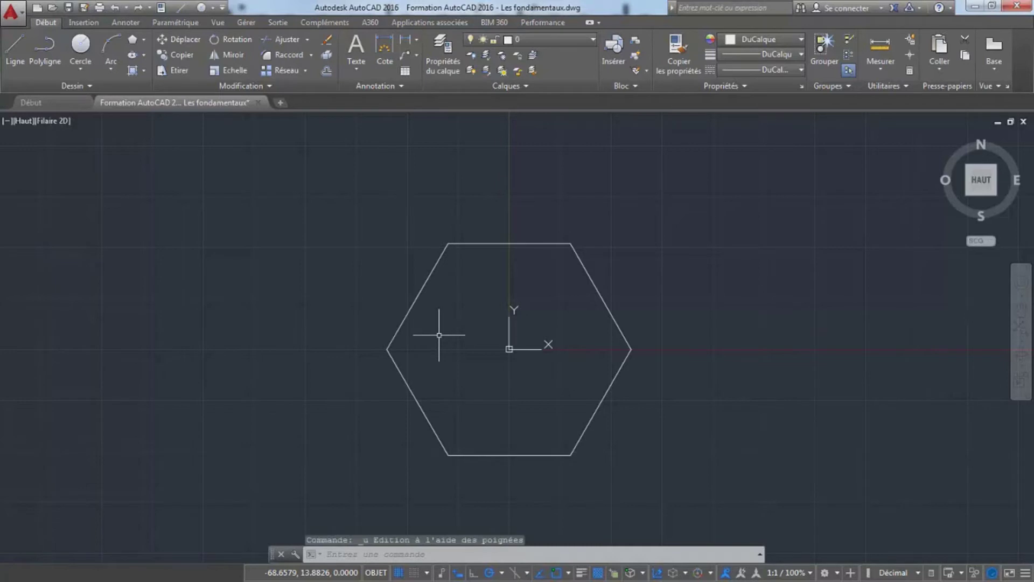
- Stretch the hexagon's top edge straight upward from its midpoint, and undo the stretch
left_click(432, 269)
mouse_move(448, 243)
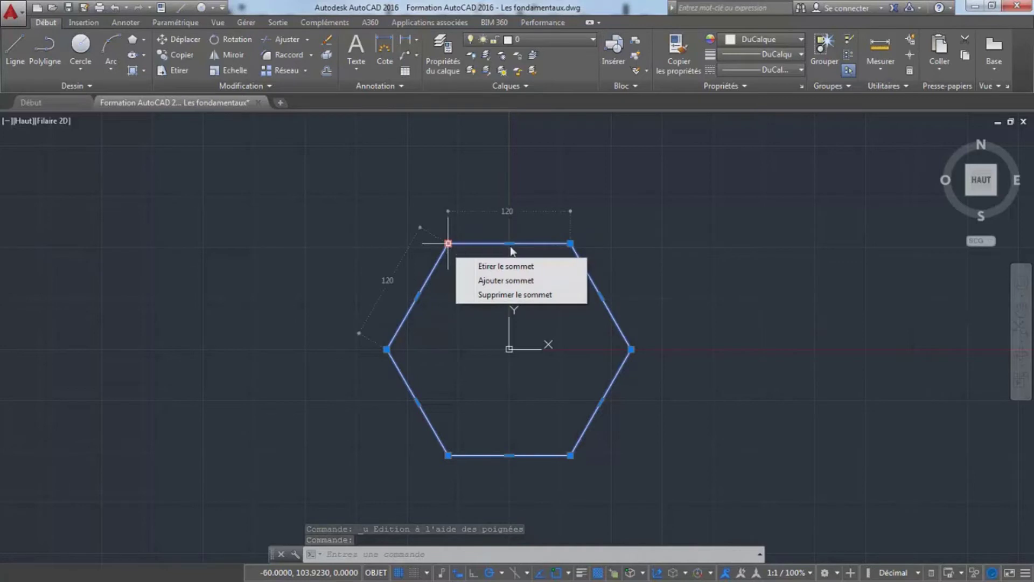
left_click(506, 266)
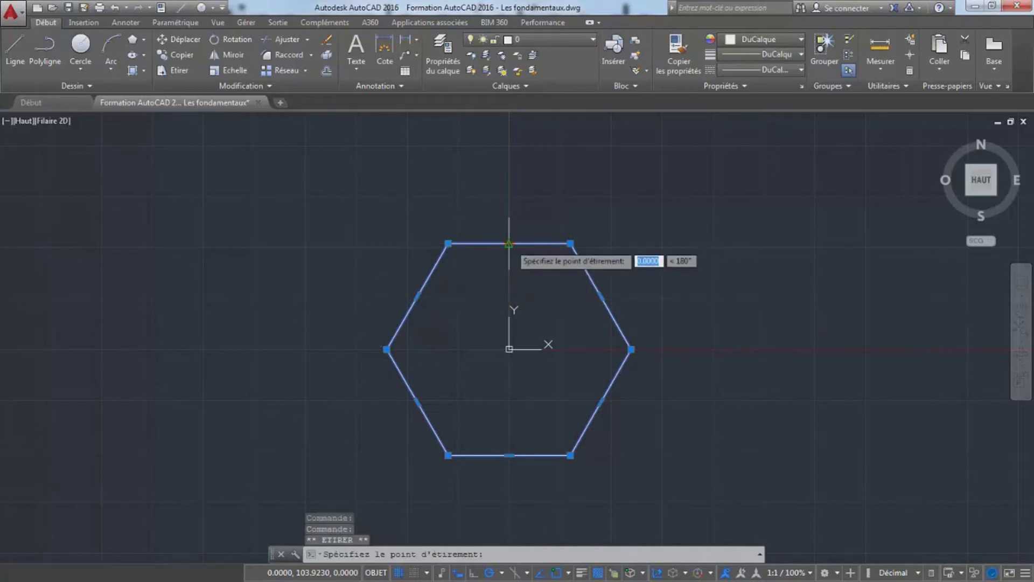
left_click(509, 198)
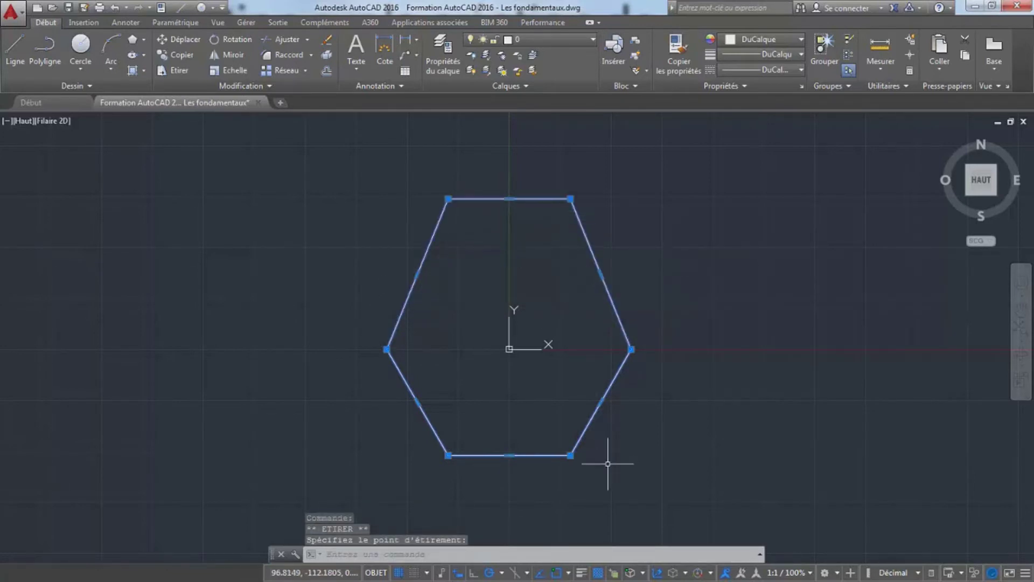
key("ctrl+z")
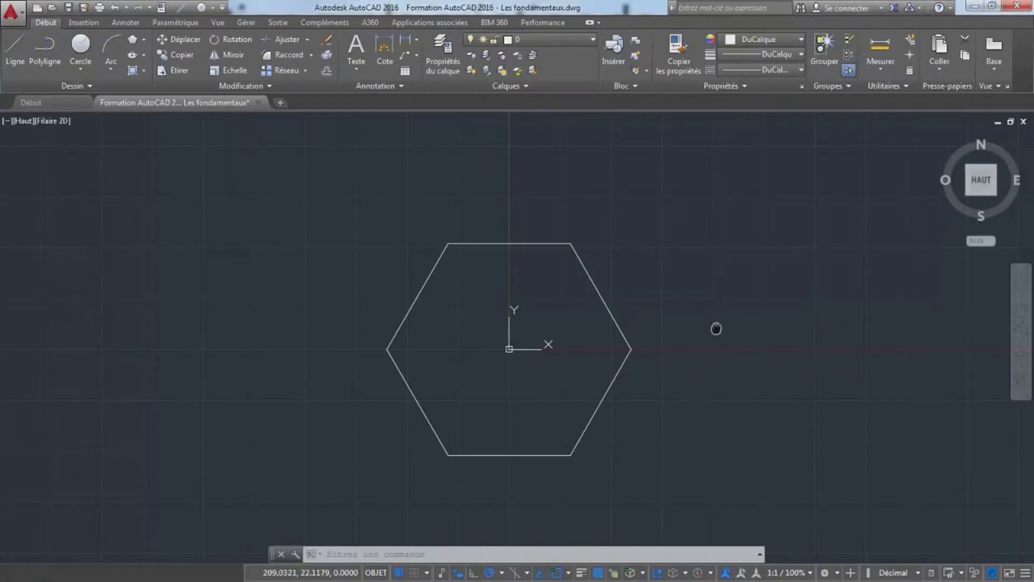
- Draw an 8-sided polygon inscribed in a circle of radius about 128.5, centred beside the hexagon at about 314,0
middle_click_drag(716, 325, 559, 330)
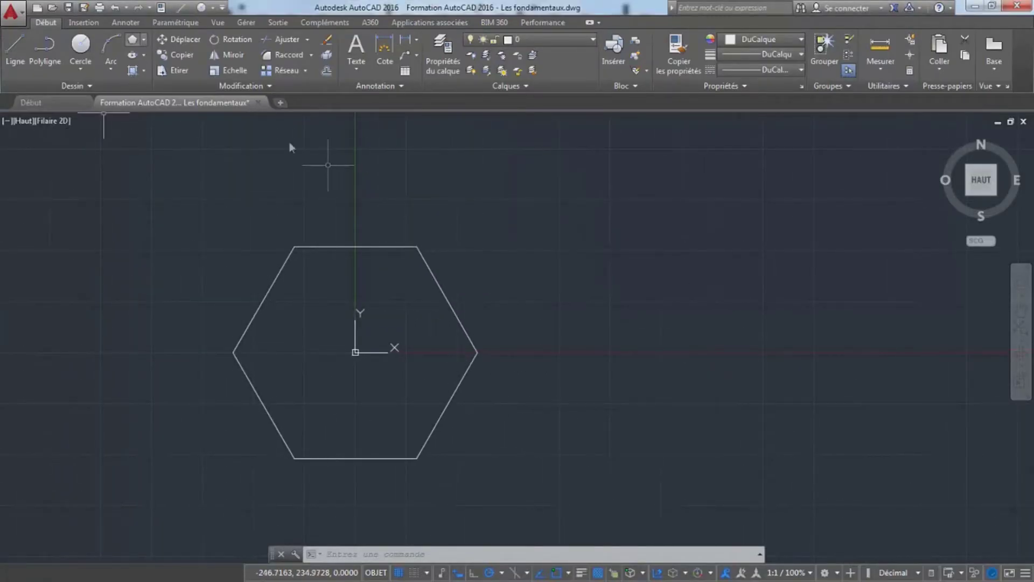
type("POLYGONE")
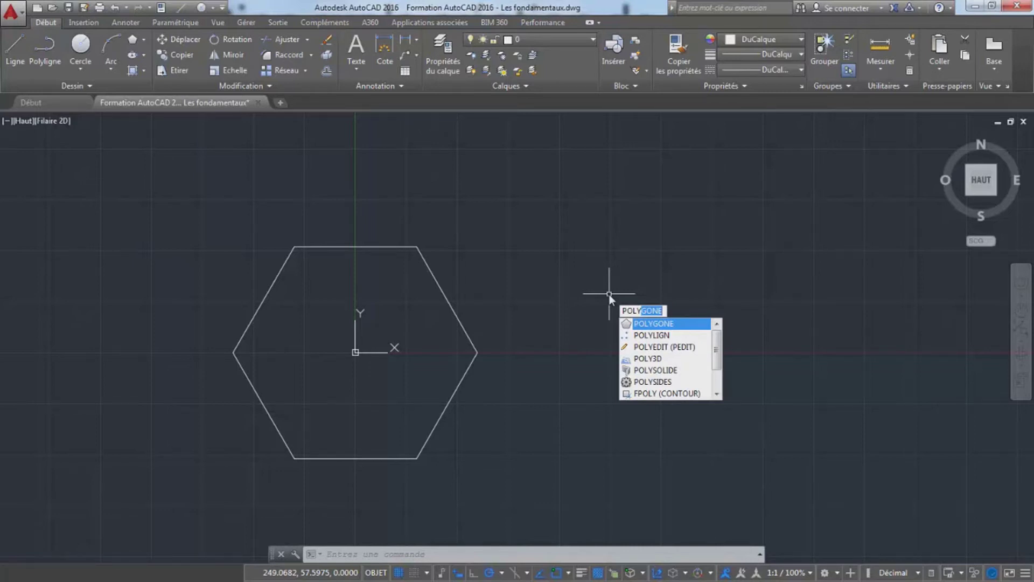
key("Return")
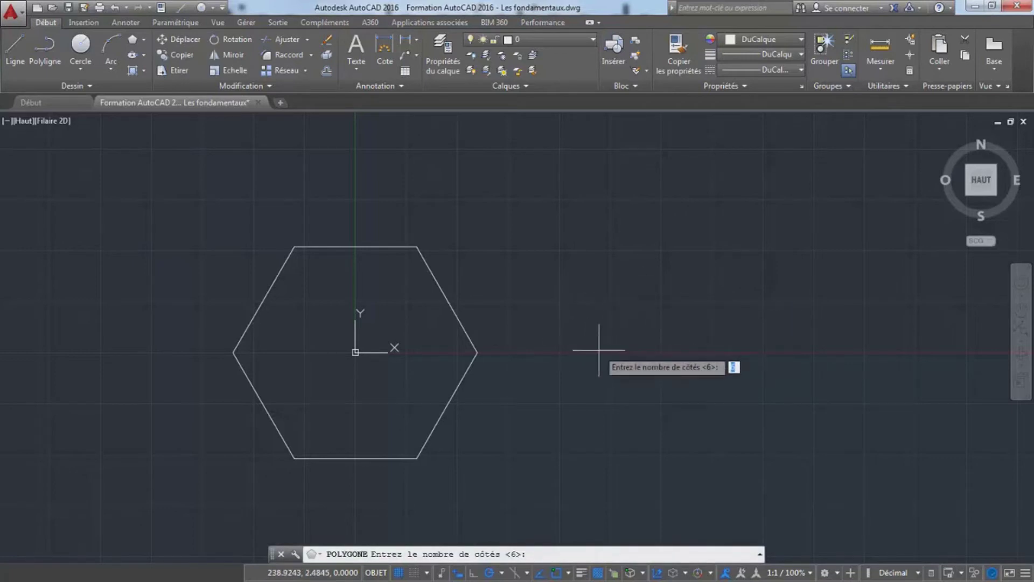
type("8")
key("Return")
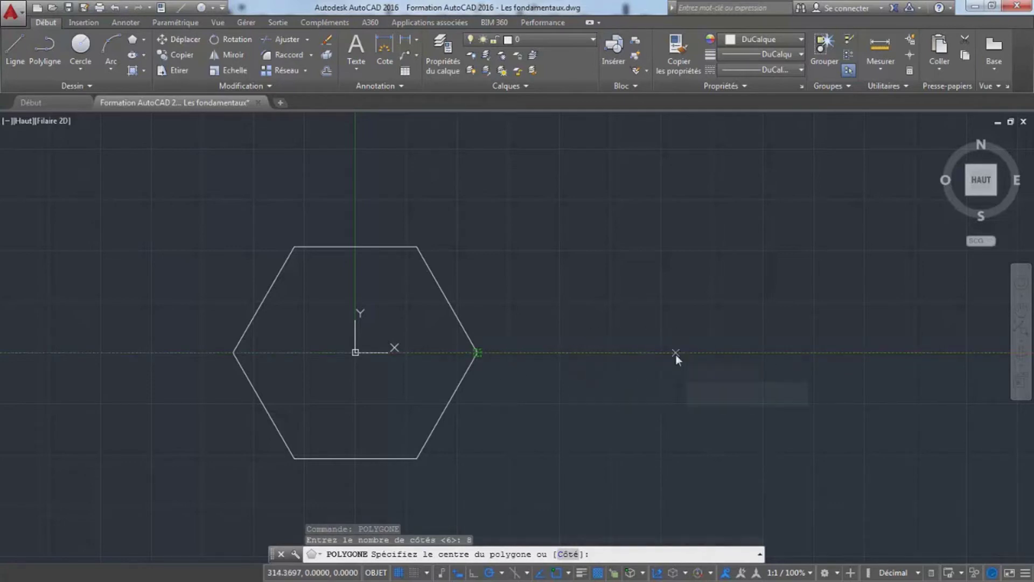
left_click(676, 354)
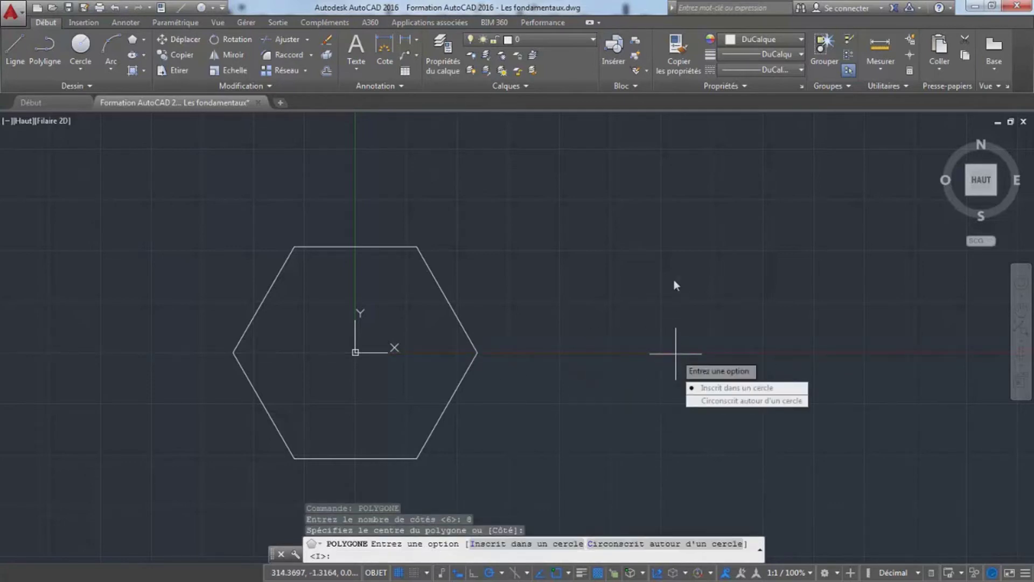
left_click(715, 387)
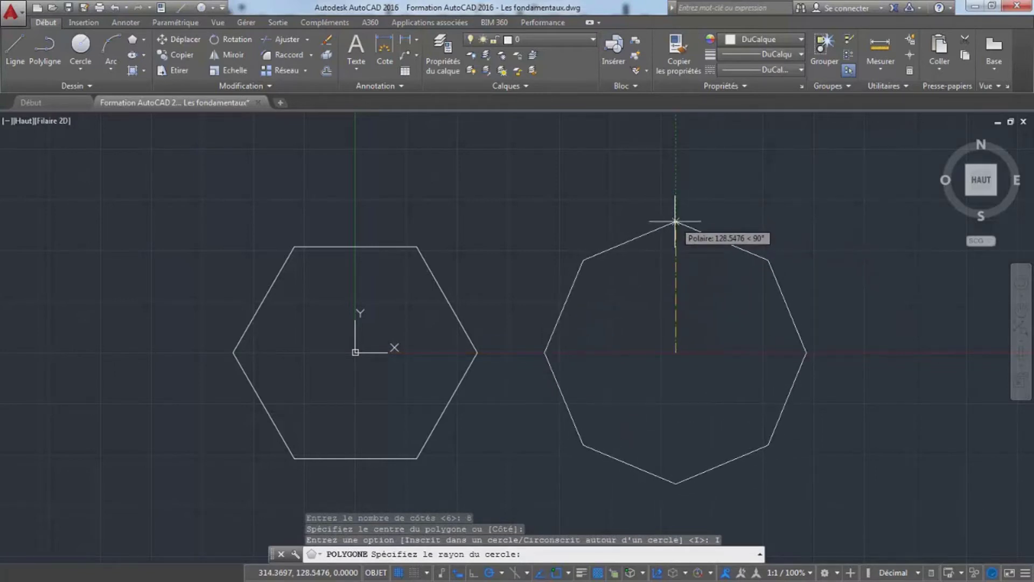
left_click(675, 221)
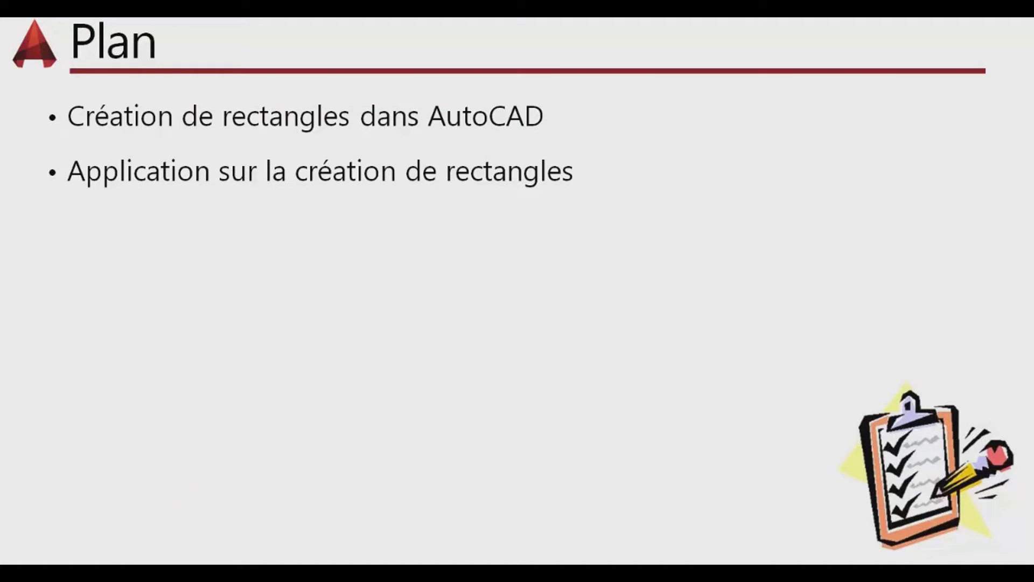
key("Right")
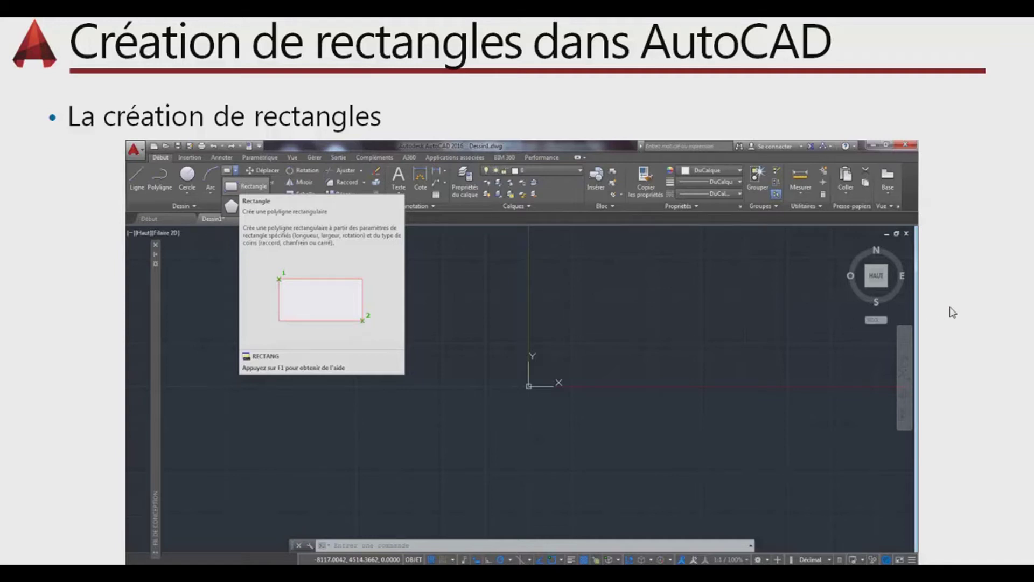
key("Right")
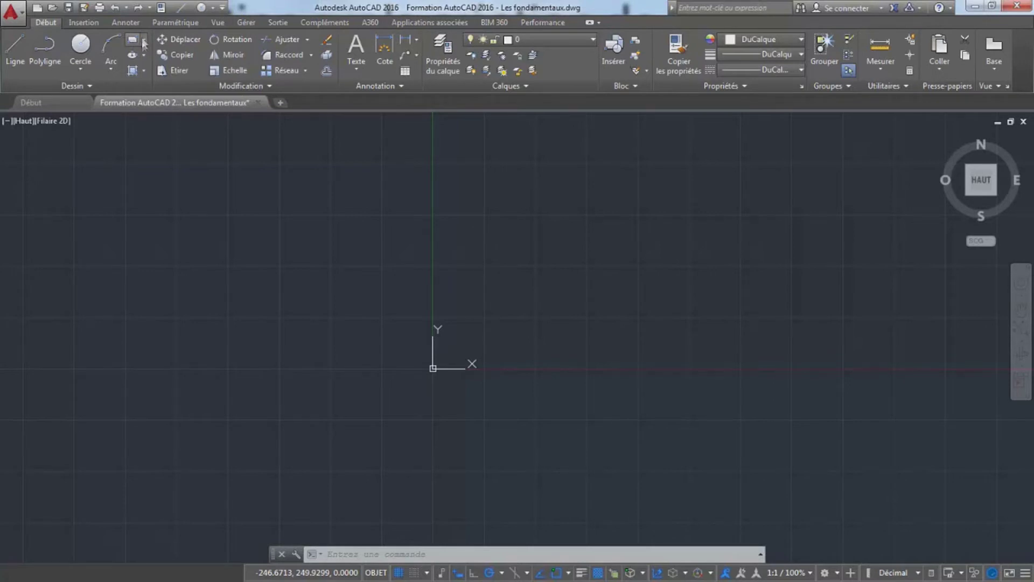
- Draw a rectangle from the first corner at 0,0, extending 200 along X and 100 along Y
left_click(135, 47)
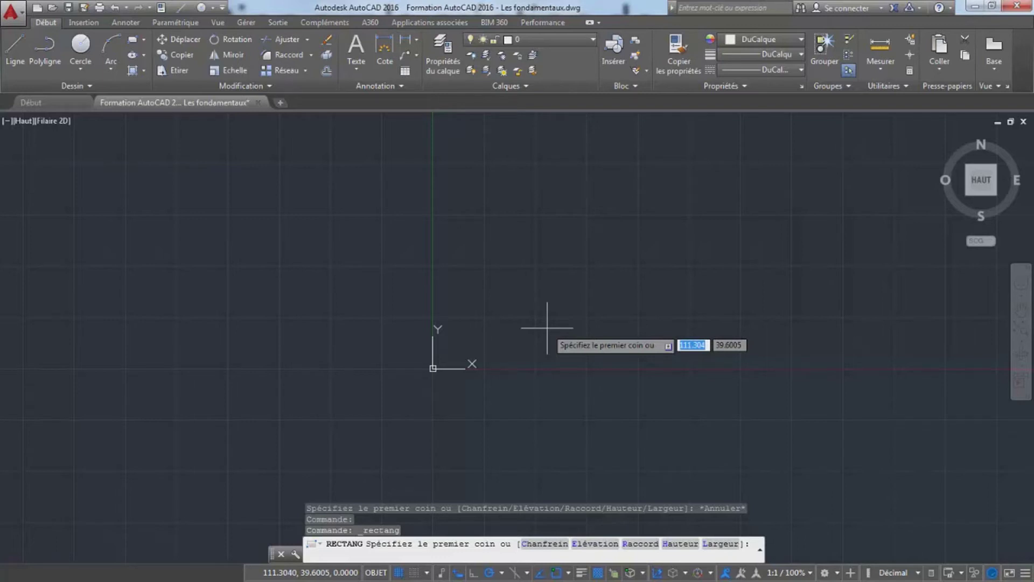
type("0")
key("Tab")
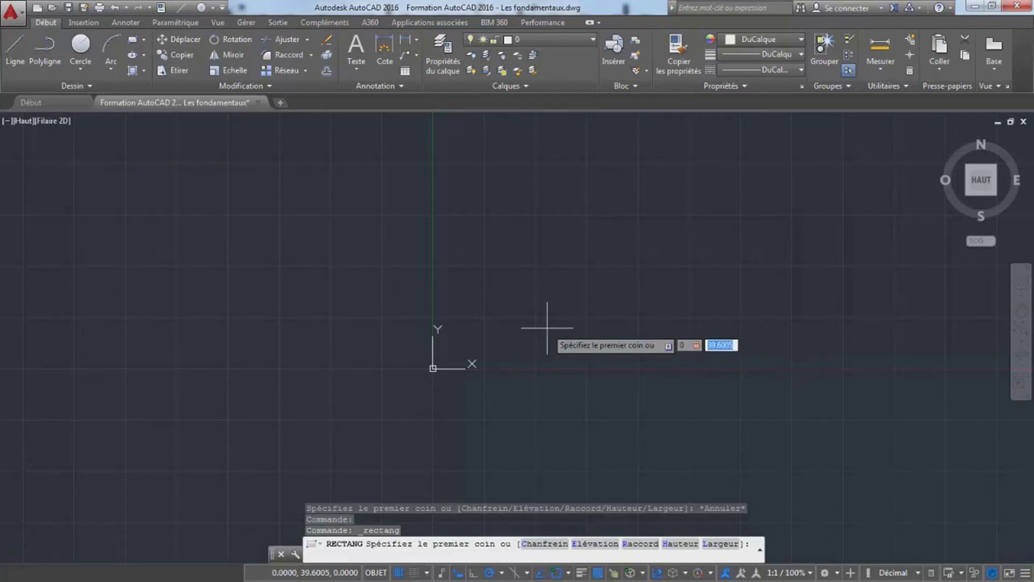
type("0")
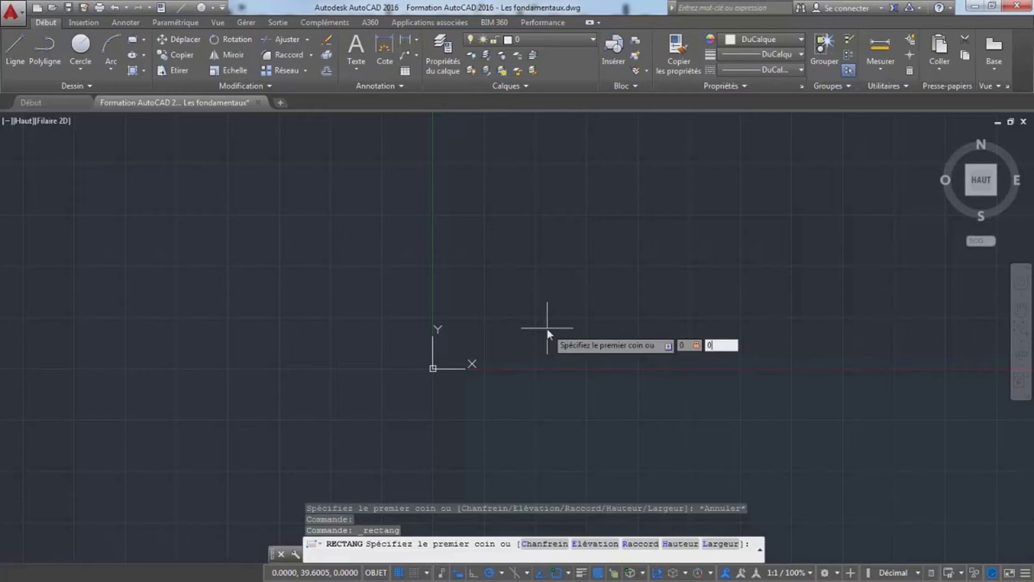
key("Return")
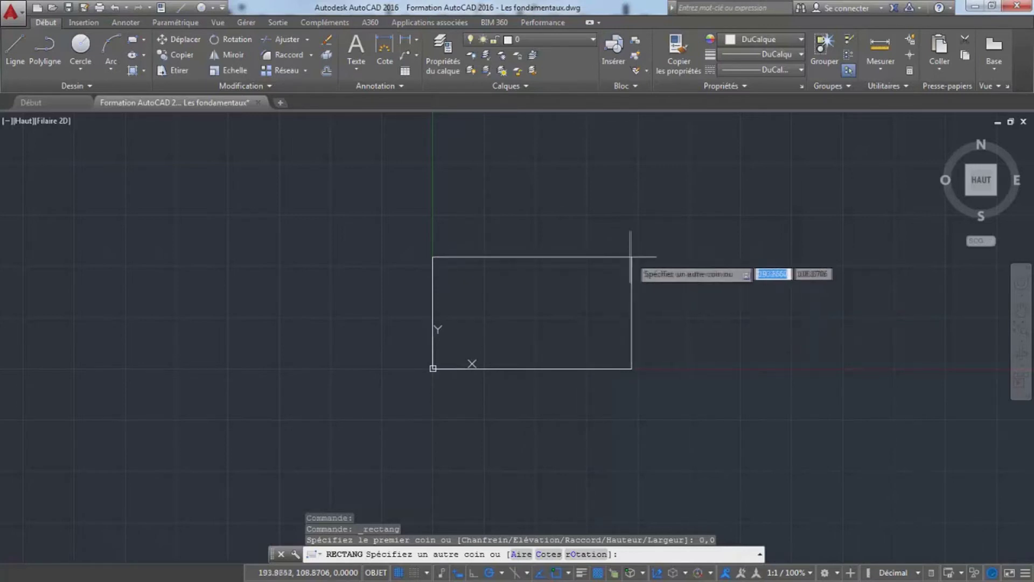
type("200")
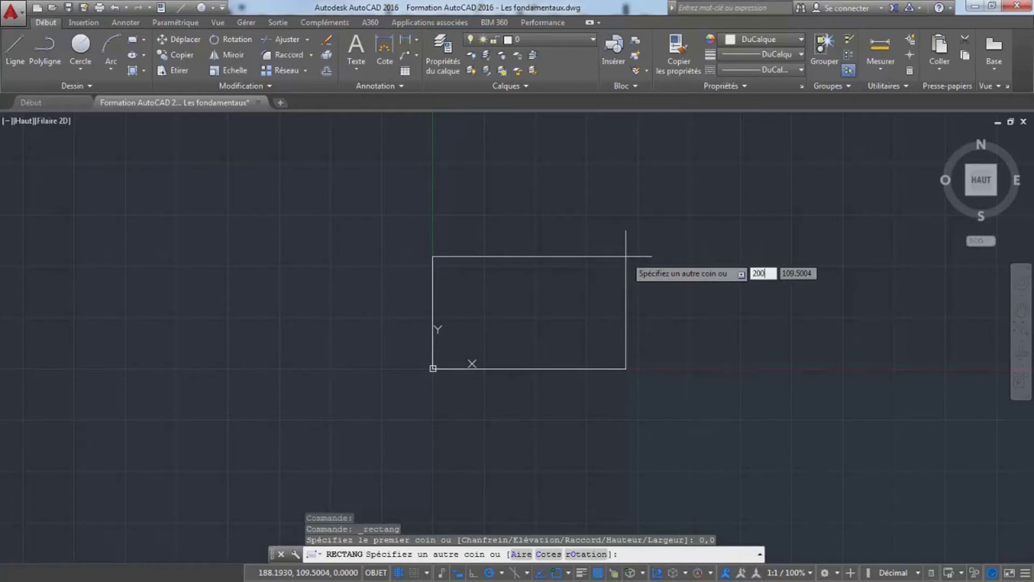
key("Tab")
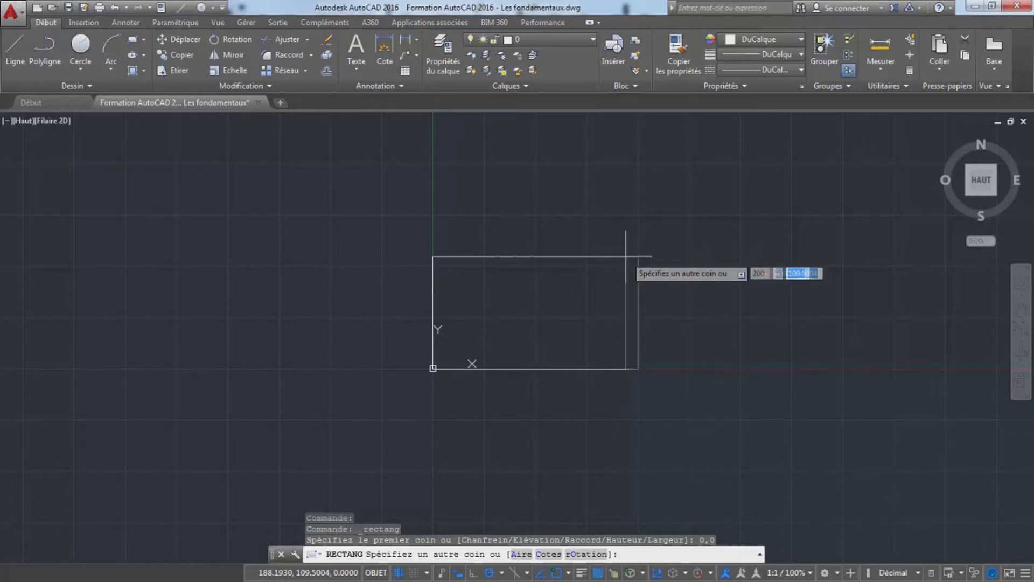
type("100")
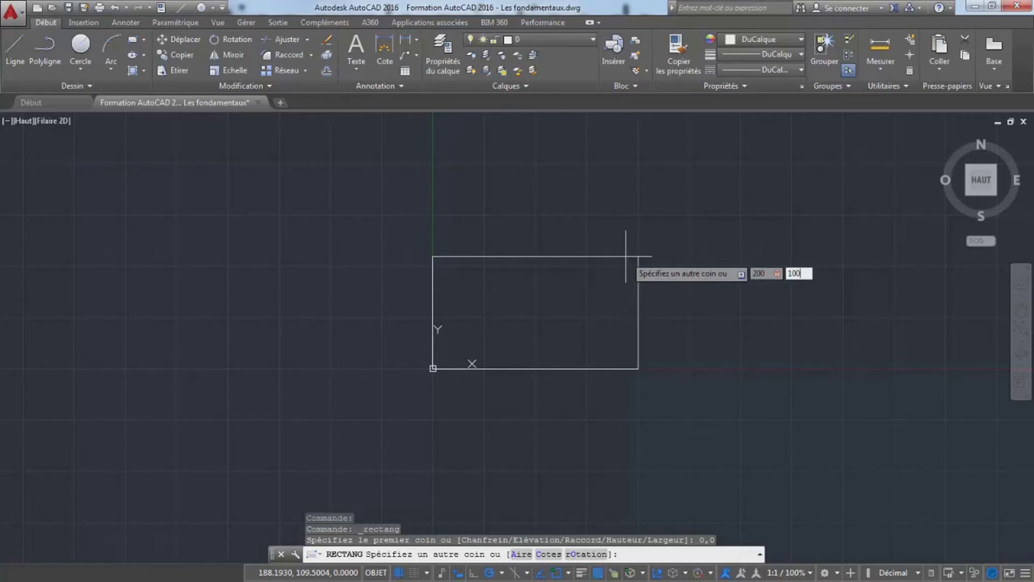
key("Return")
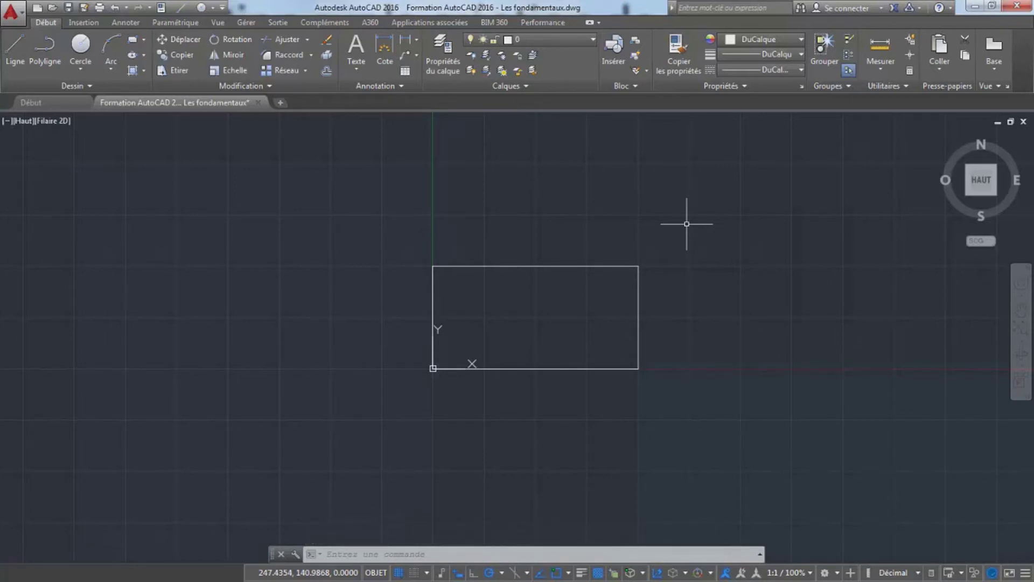
- Draw a second rectangle, 200 wide and 100 high, starting from the first rectangle's upper-right corner
type("rectang")
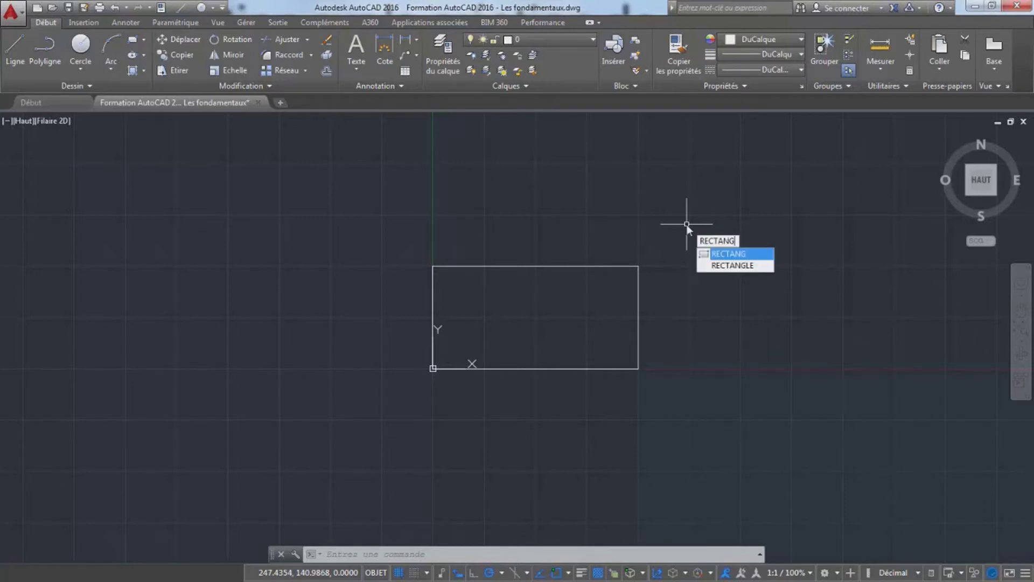
key("Return")
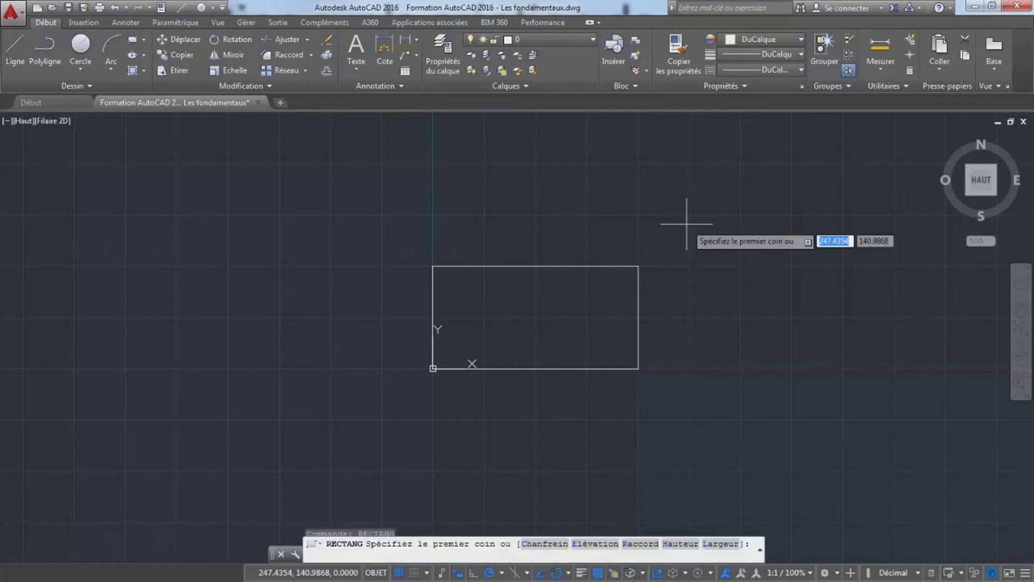
left_click(638, 266)
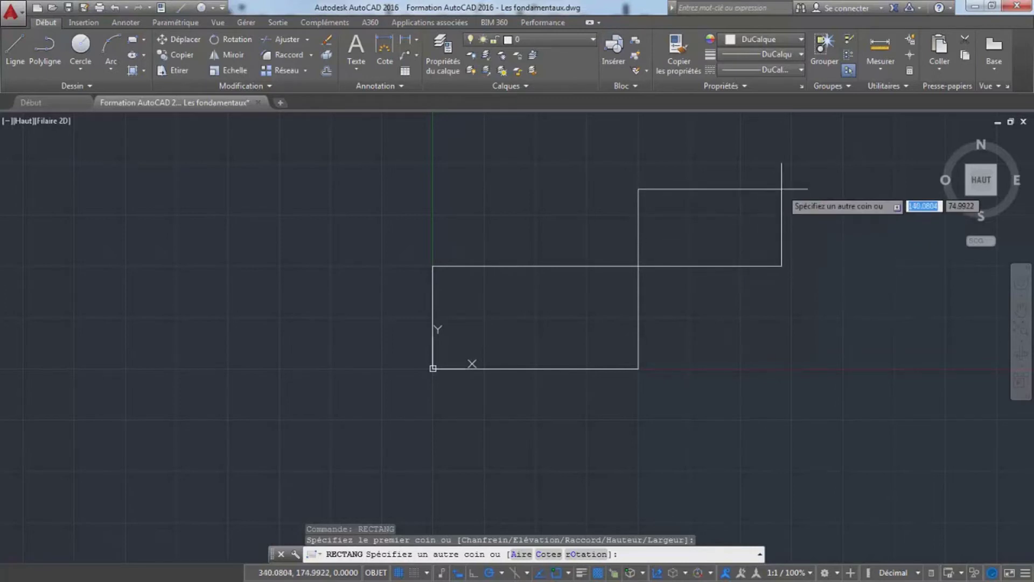
middle_click_drag(781, 189, 700, 223)
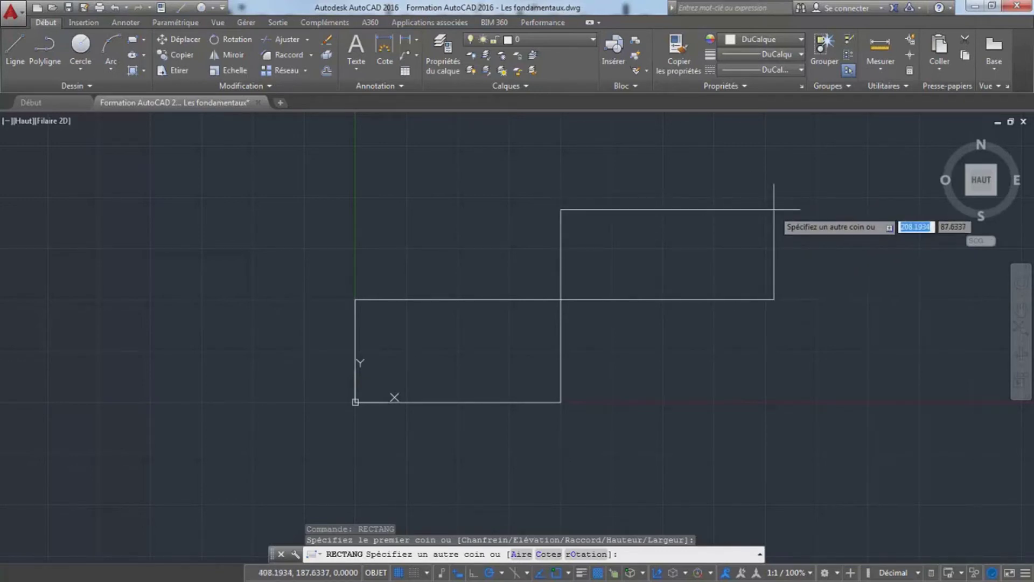
type("200")
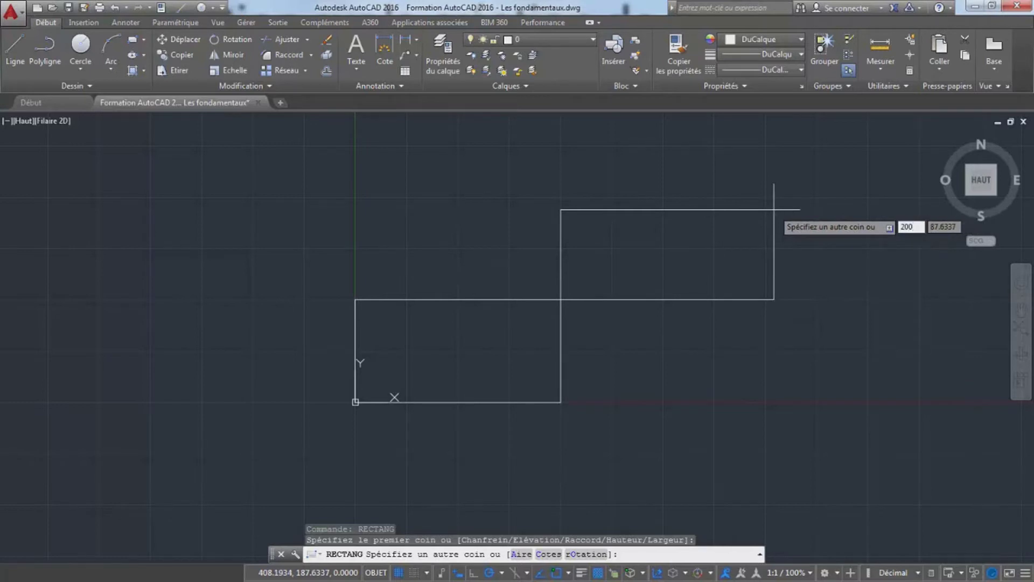
key("Tab")
type("100")
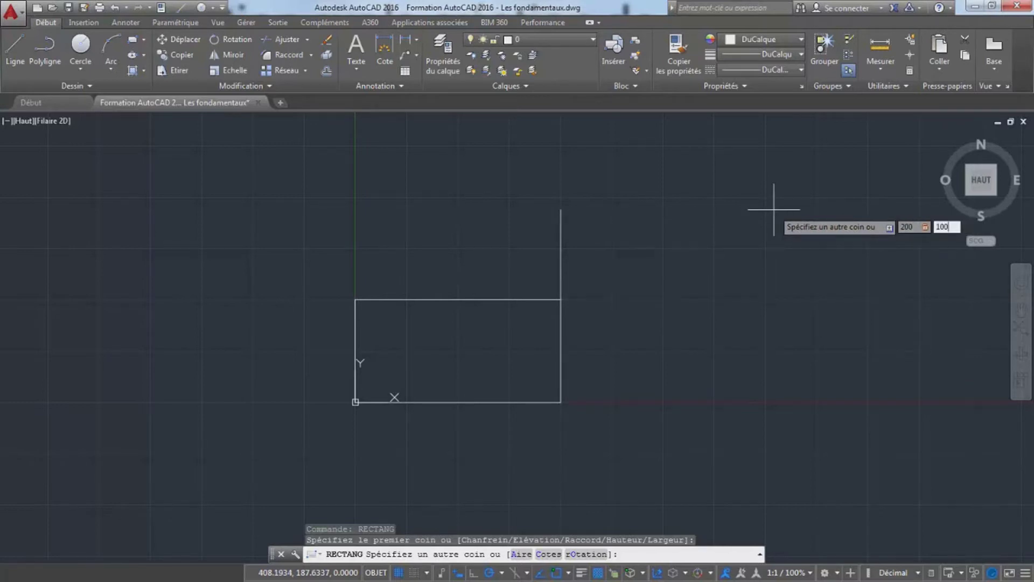
key("Return")
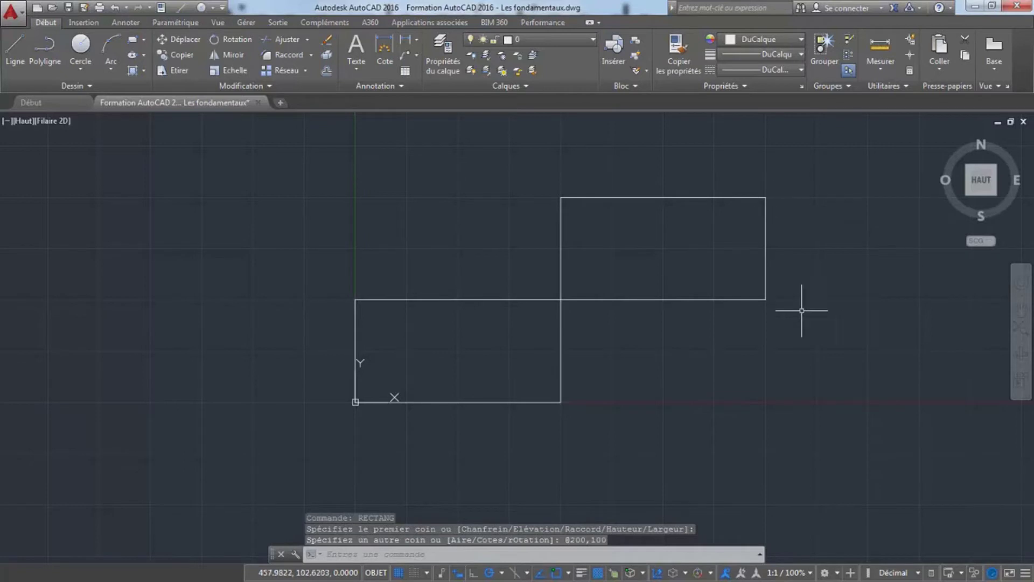
key("Escape")
key("Escape")
- Select the second rectangle and try stretching its upper-right vertex and the midpoint of its right edge
left_click(729, 299)
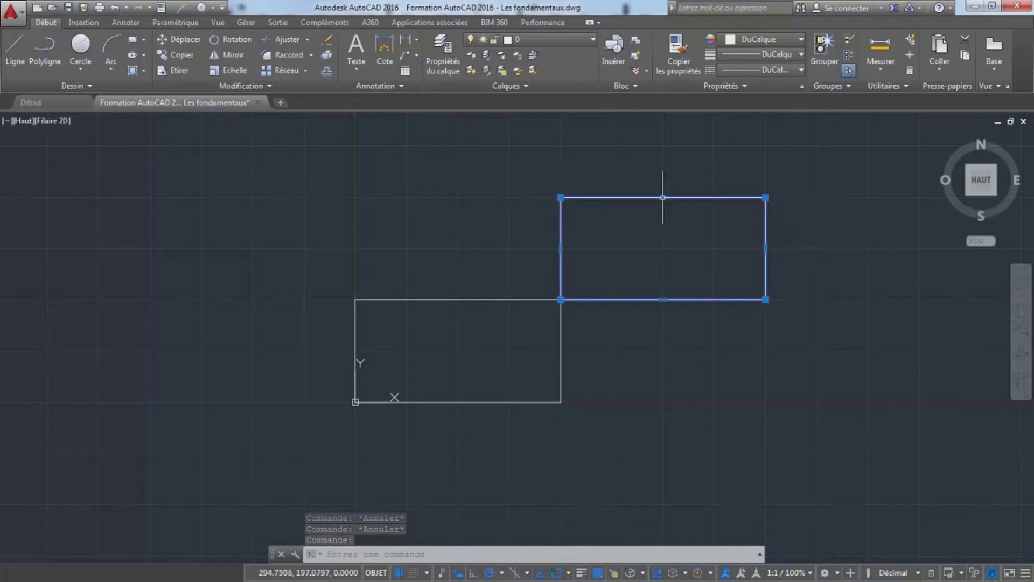
mouse_move(663, 197)
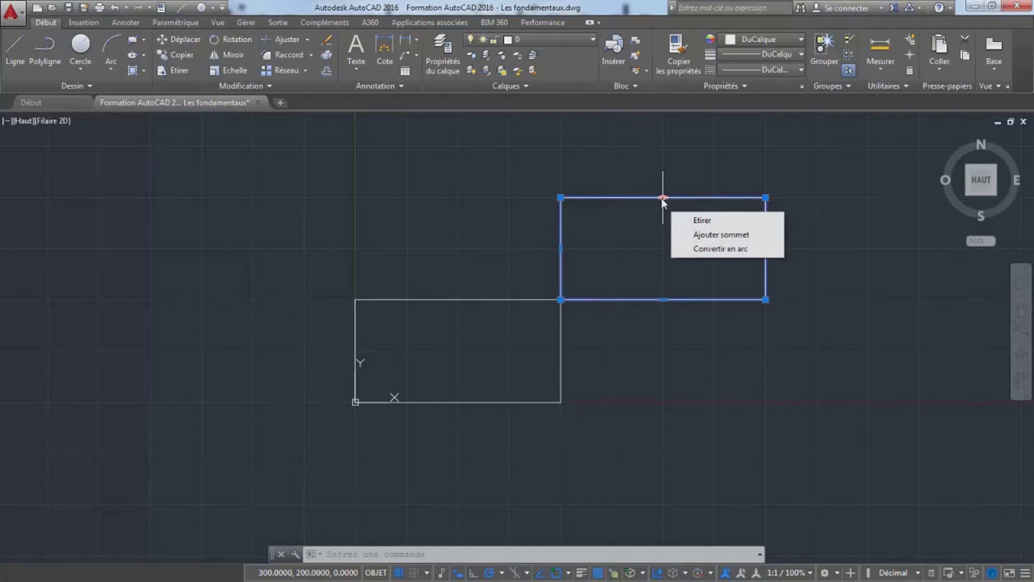
mouse_move(765, 198)
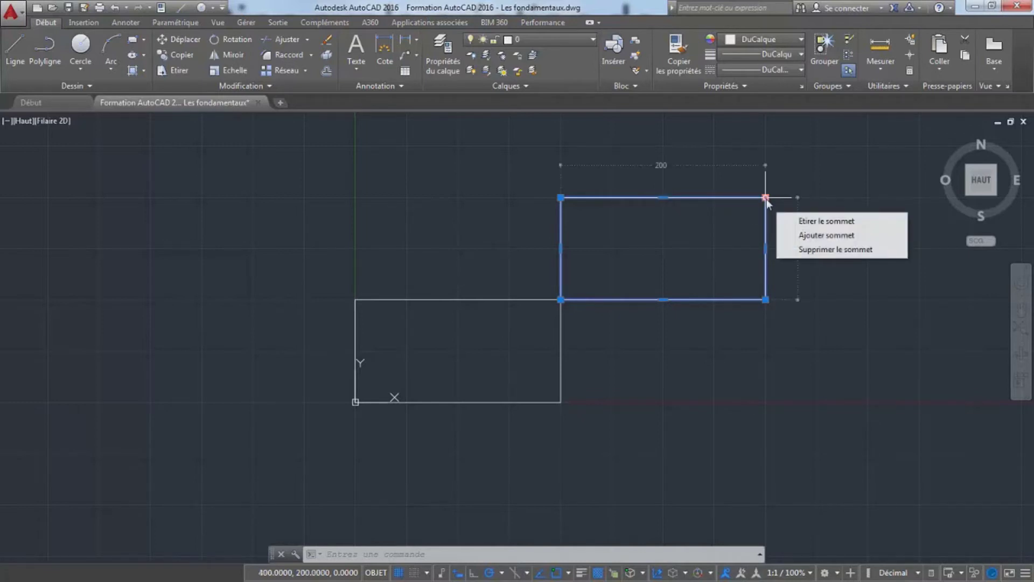
left_click(765, 198)
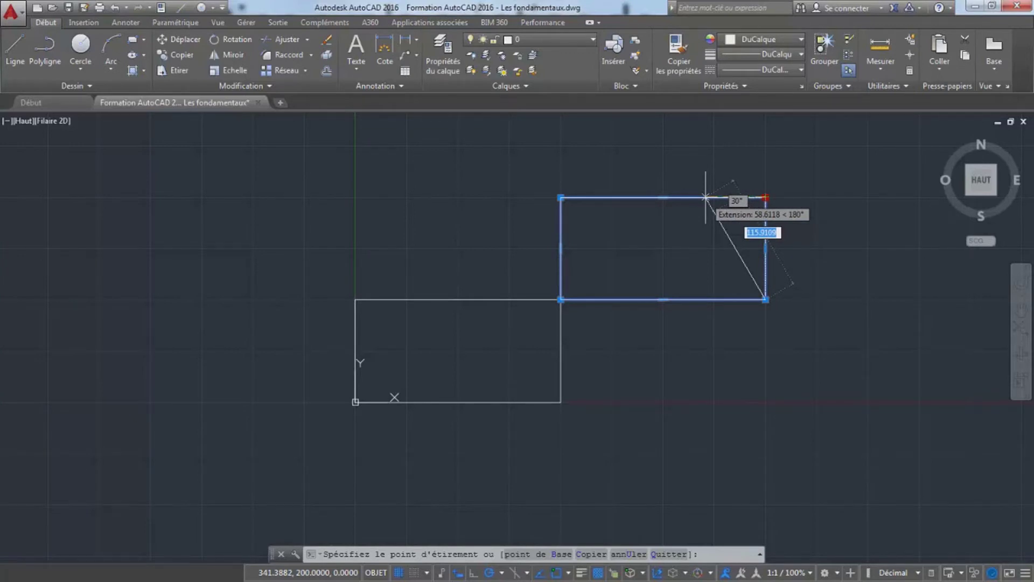
left_click(766, 197)
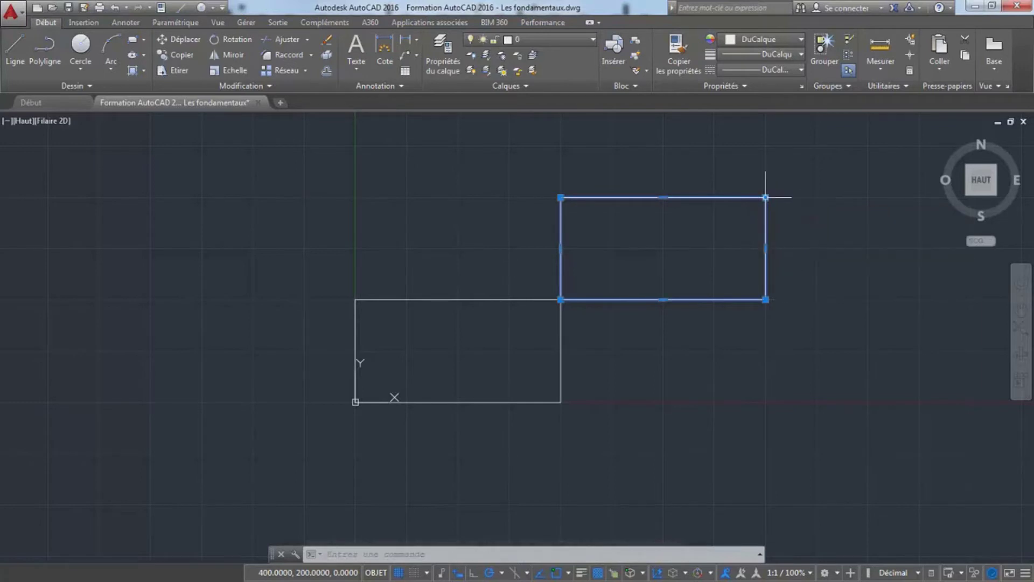
left_click(765, 248)
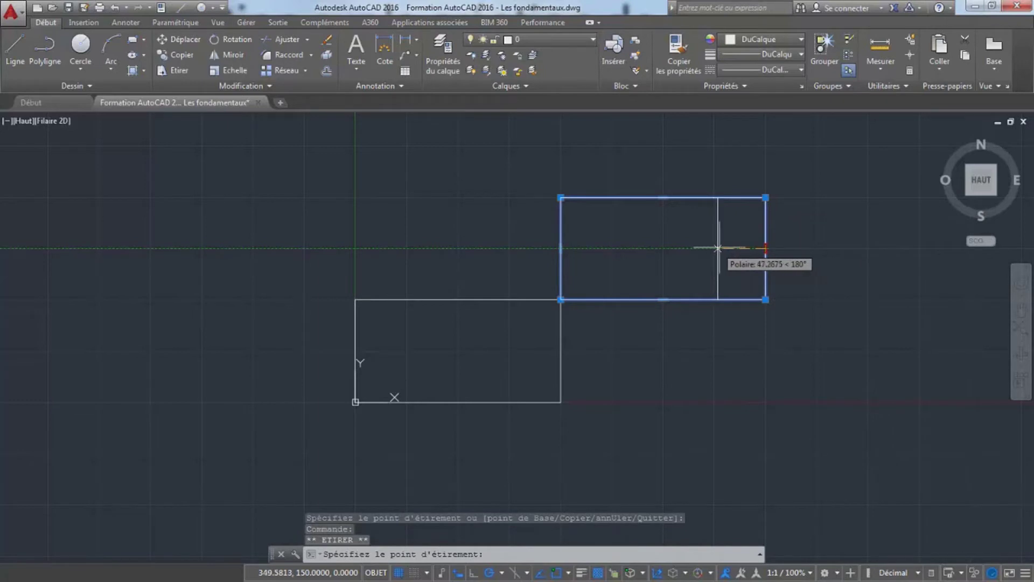
key("Escape")
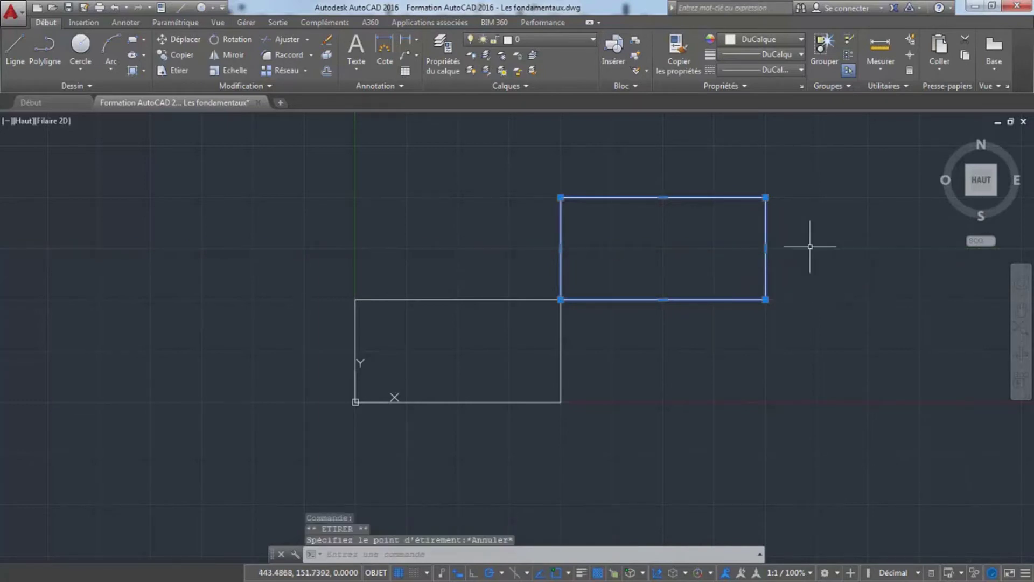
key("Escape")
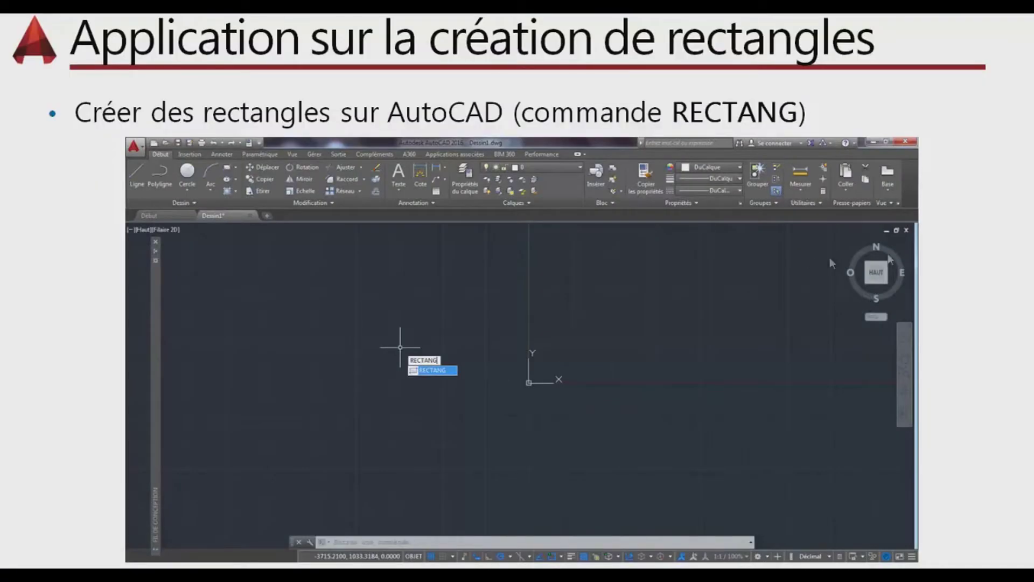
left_click(954, 260)
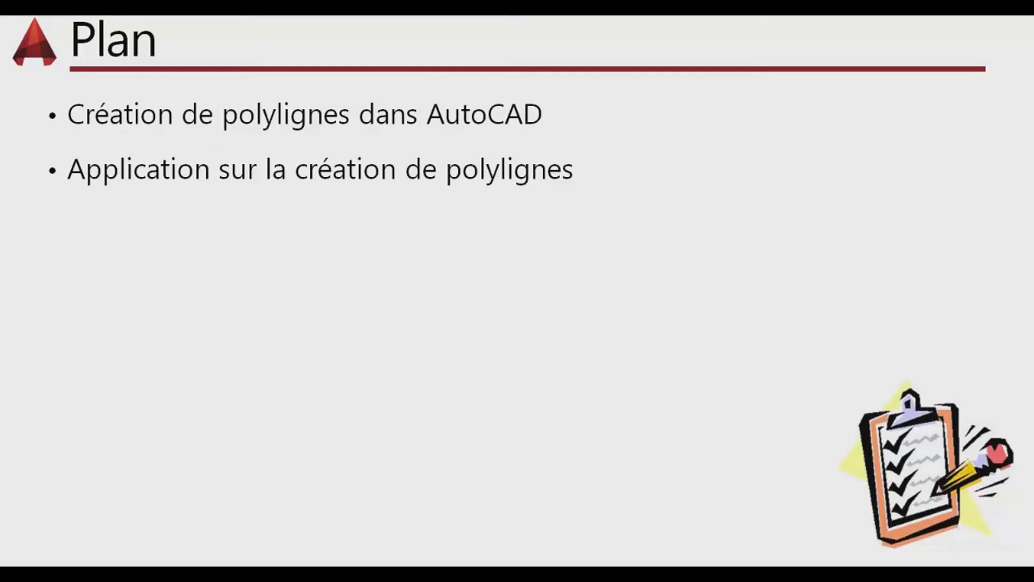
key("Right")
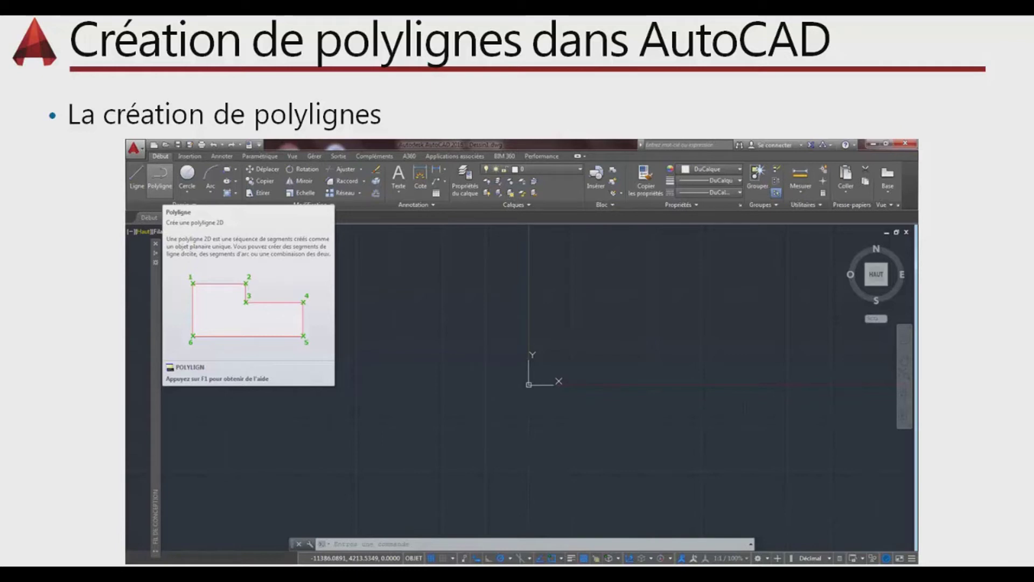
key("Right")
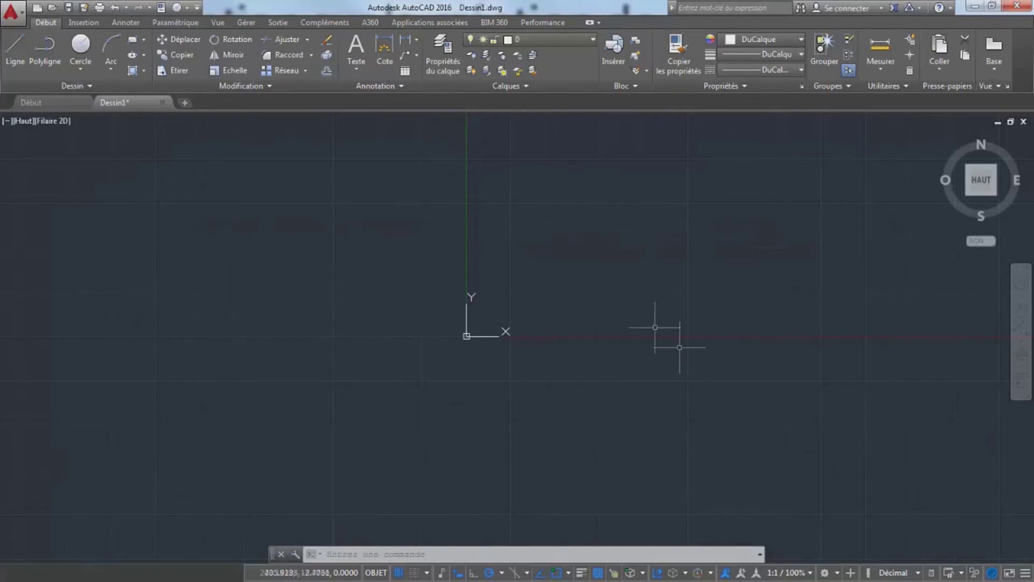
- Start a polyline at 0,0 and draw a 150 segment straight up, followed by an 80 segment along positive X
left_click(52, 58)
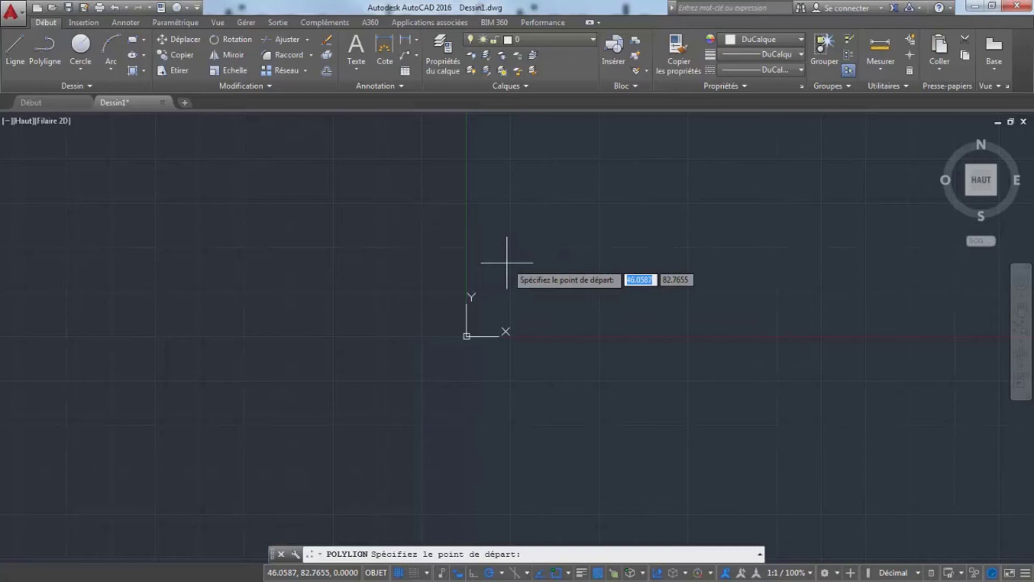
type("0")
key("Tab")
type("0")
key("Return")
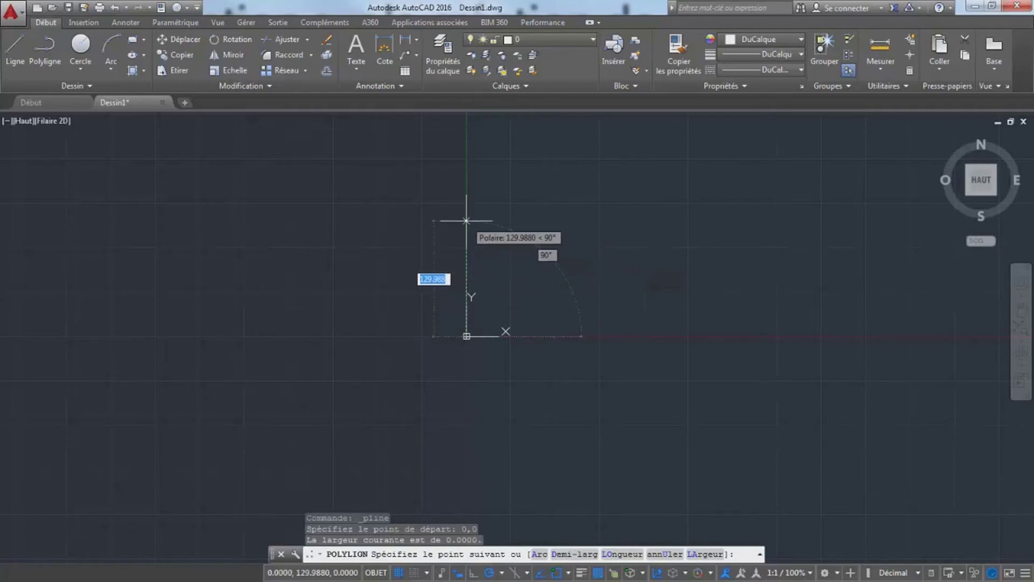
type("150")
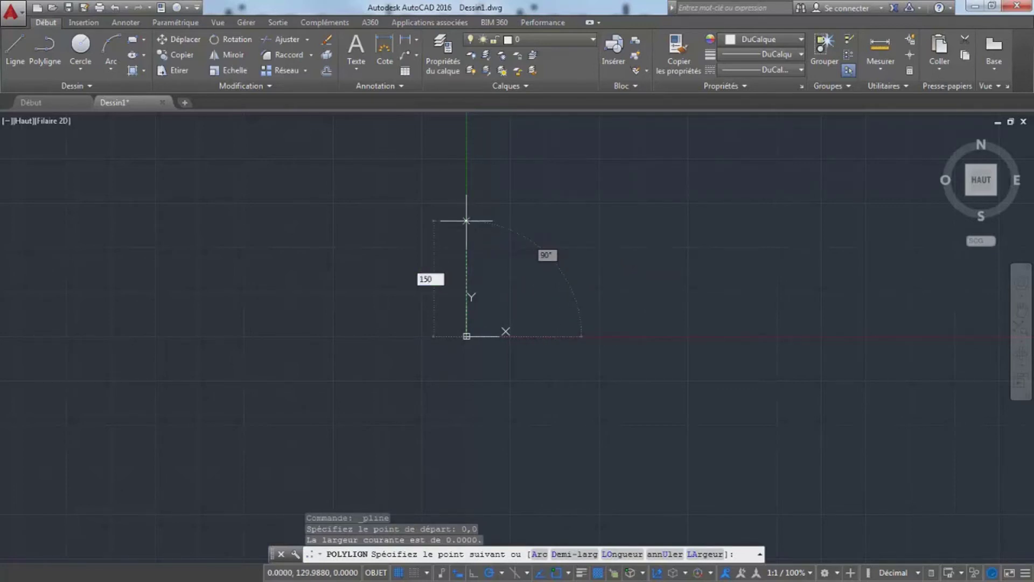
key("Return")
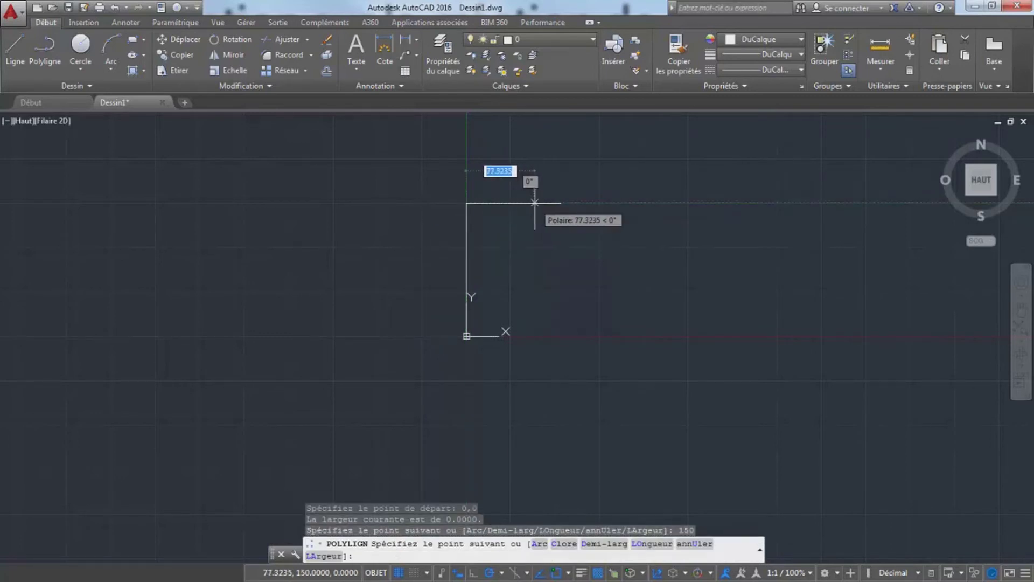
type("80")
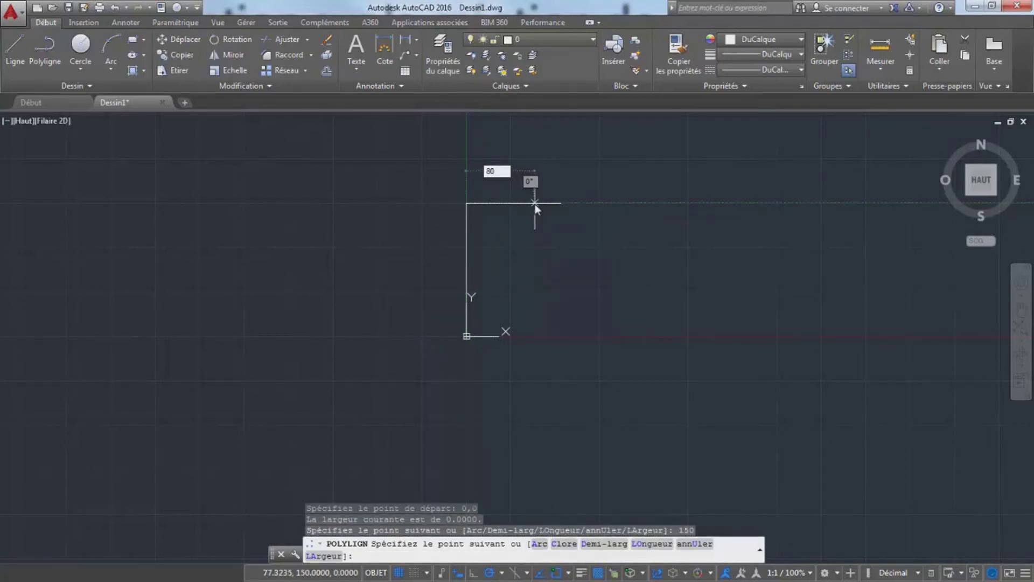
key("Return")
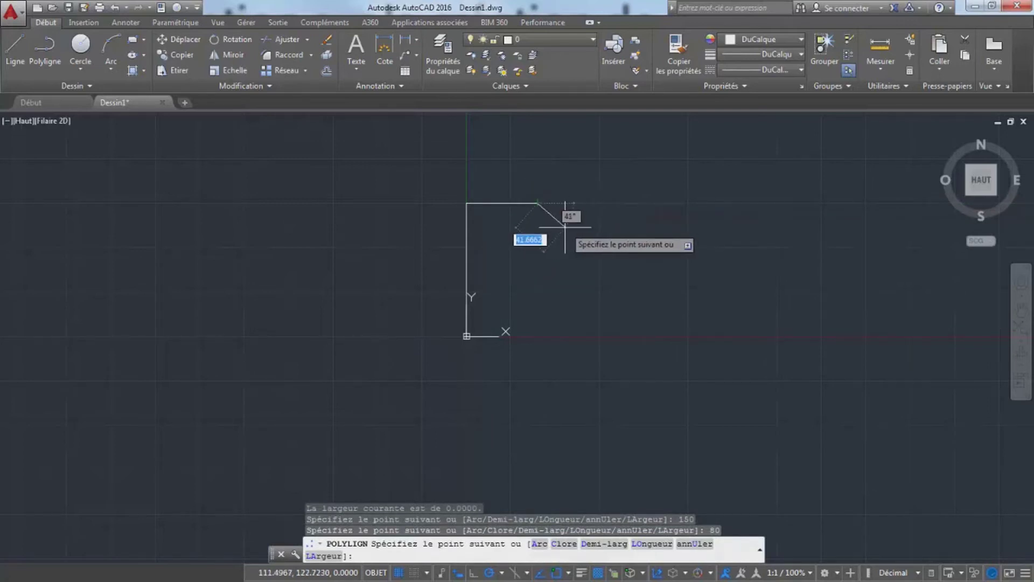
- Continue the polyline with two opposing semicircular arcs straight down, about 58.5 and about 41.4 across
right_click(565, 227)
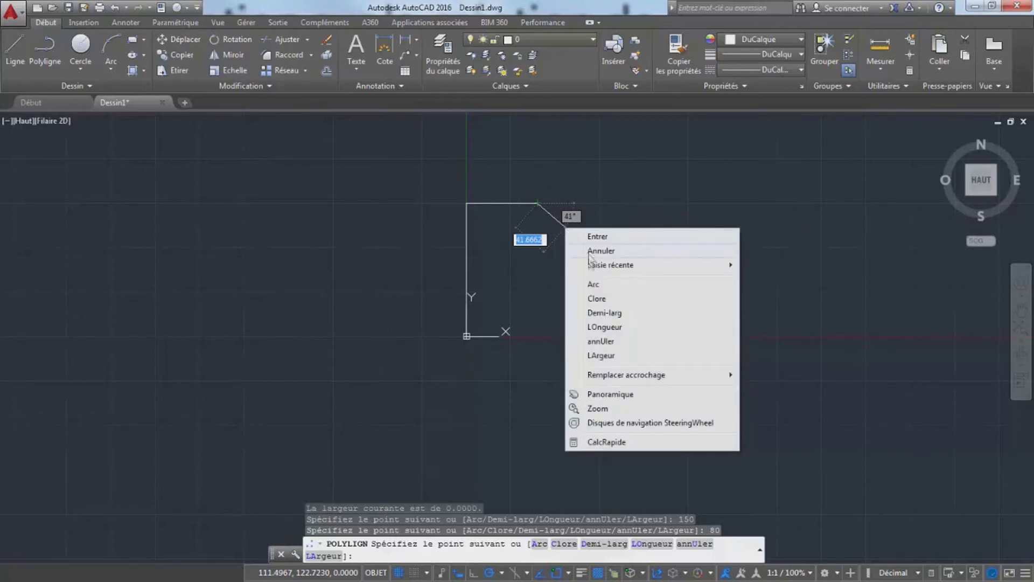
left_click(594, 285)
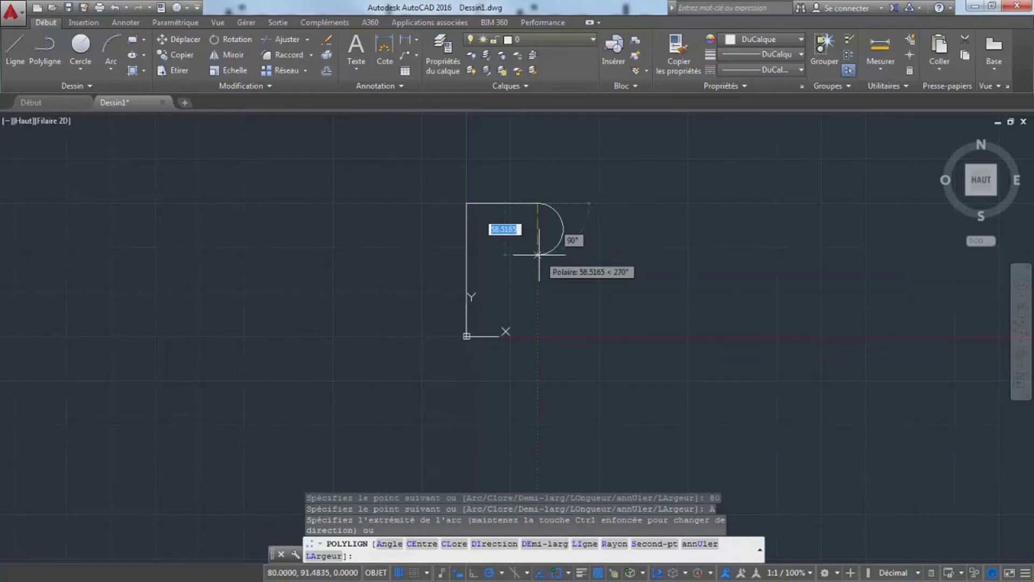
left_click(538, 254)
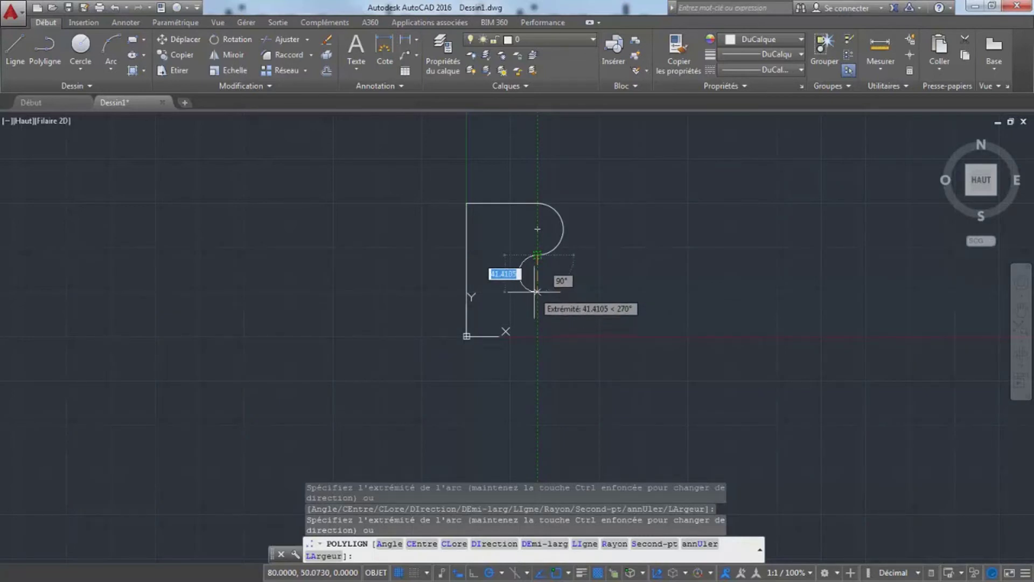
left_click(536, 291)
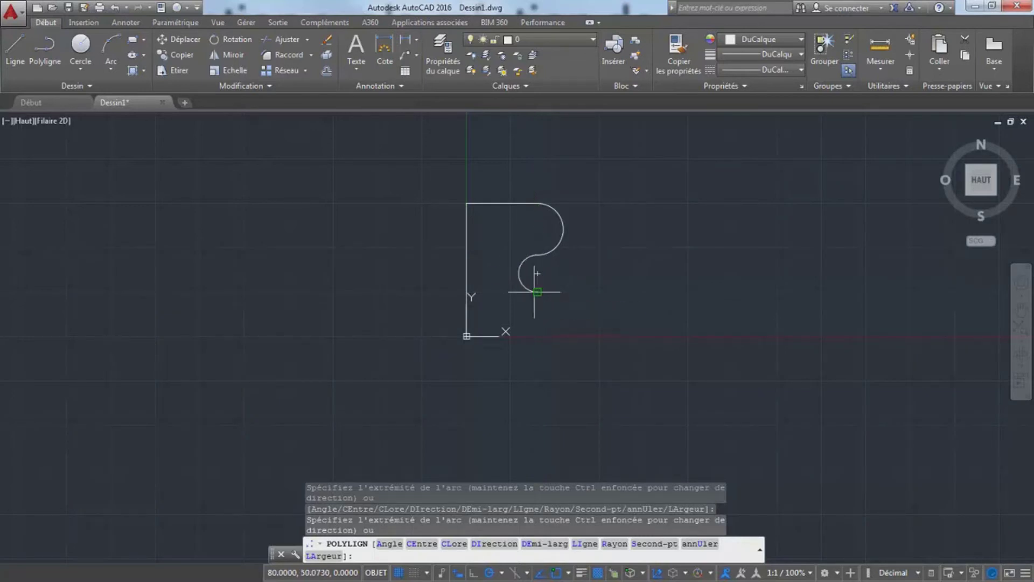
- Add a horizontal straight segment about 118 long along positive X, followed by a semicircular arc about 50 across down to the X axis
right_click(627, 291)
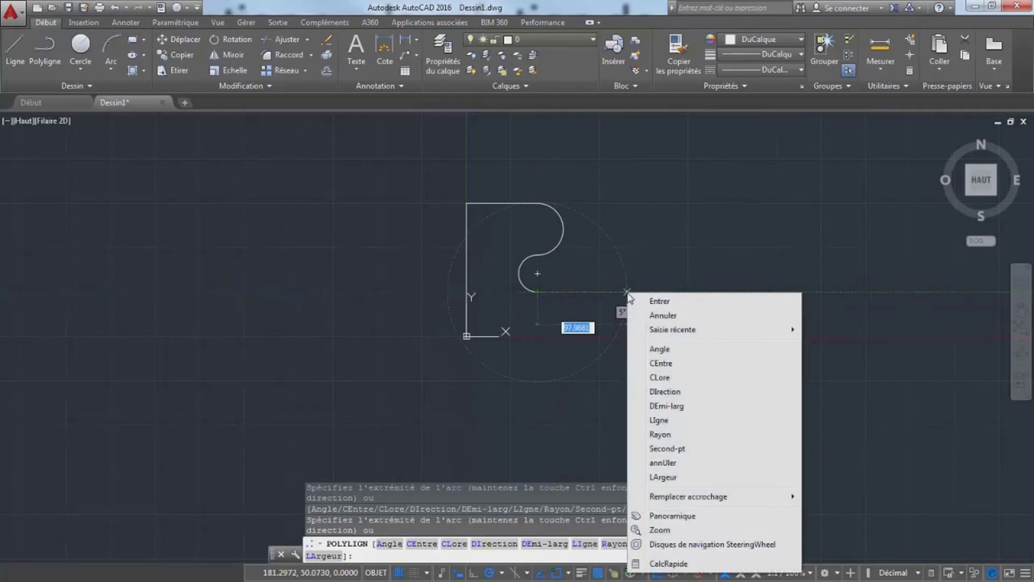
left_click(651, 421)
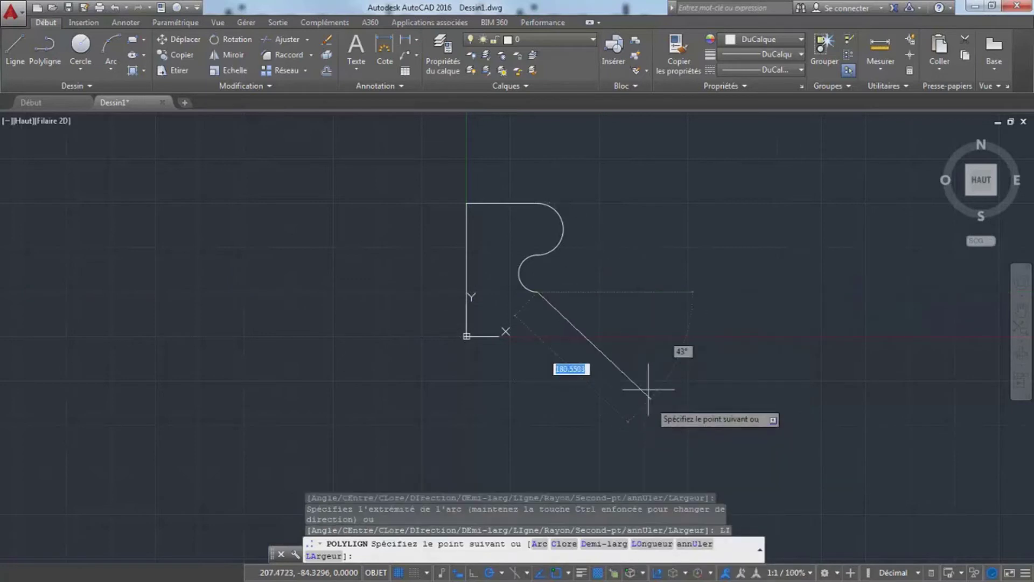
left_click(643, 292)
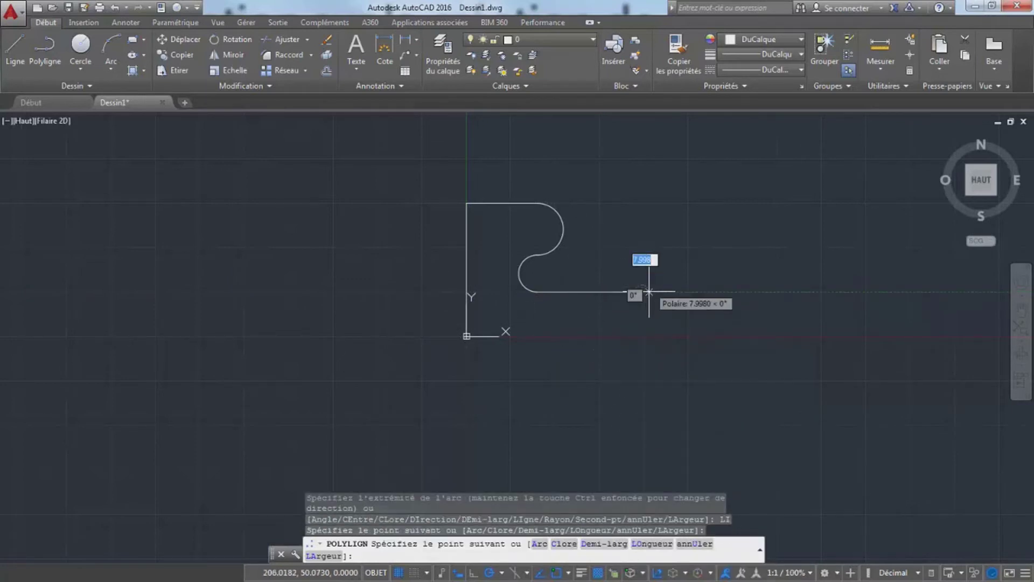
right_click(641, 321)
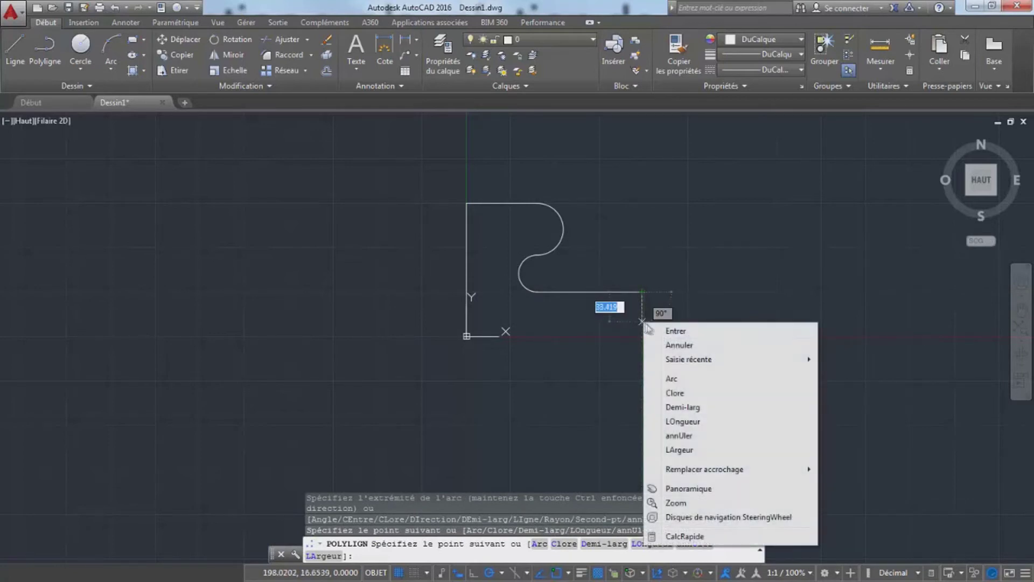
left_click(678, 381)
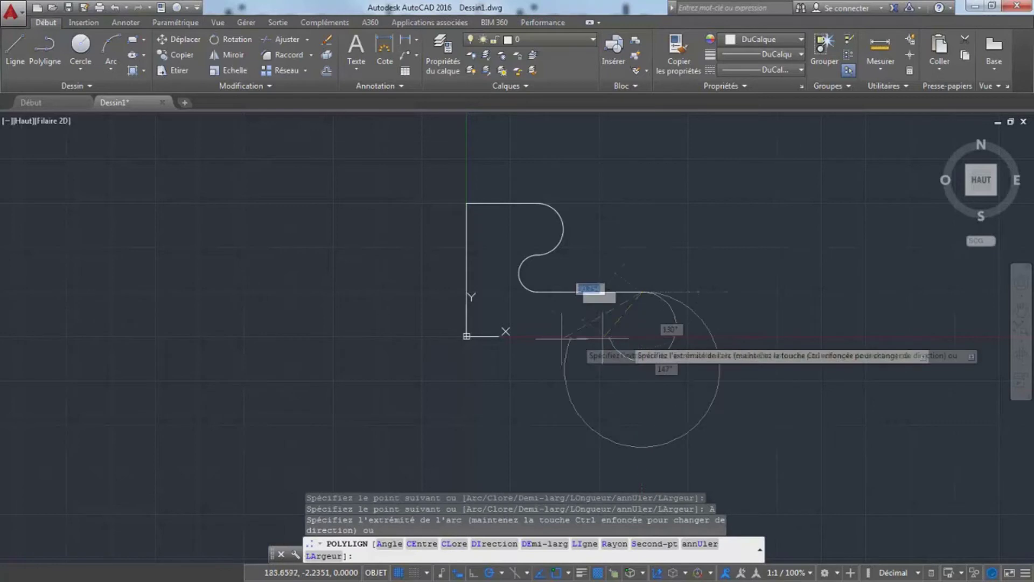
left_click(641, 336)
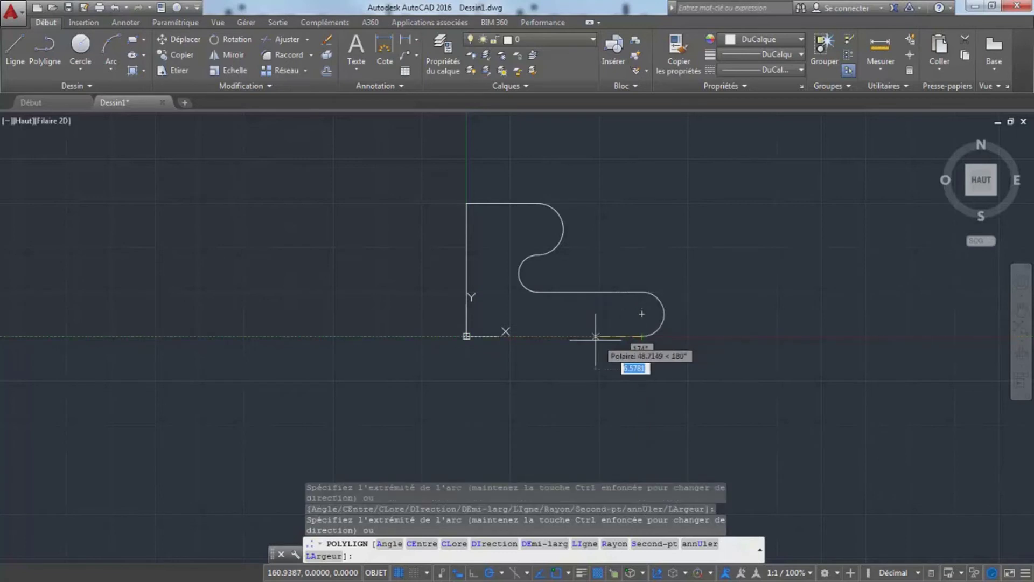
- Switch back to straight segments, run the polyline along the X axis to its start at 0,0 and end the command
right_click(539, 345)
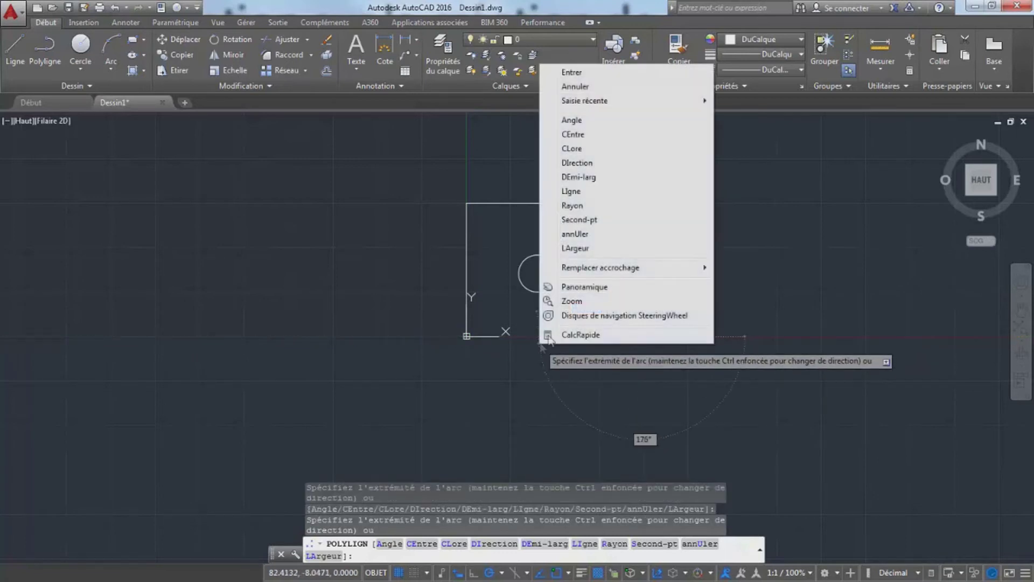
left_click(572, 191)
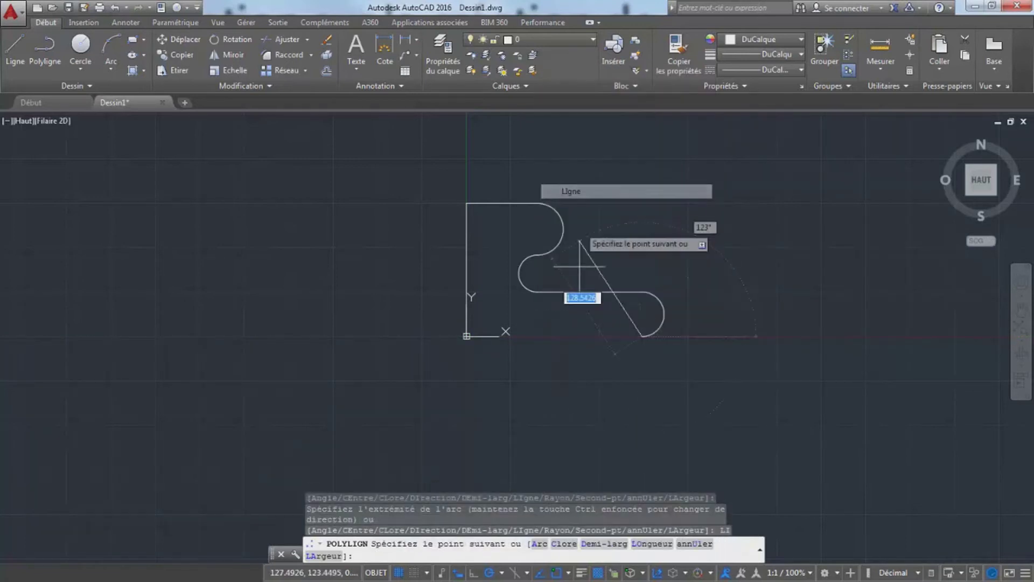
left_click(466, 336)
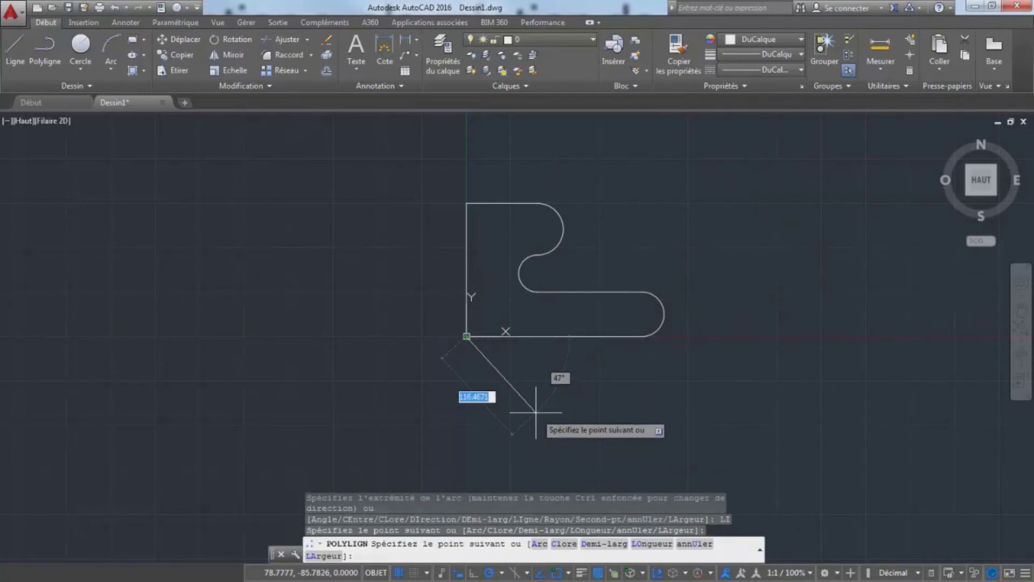
key("Escape")
middle_click_drag(699, 306, 437, 326)
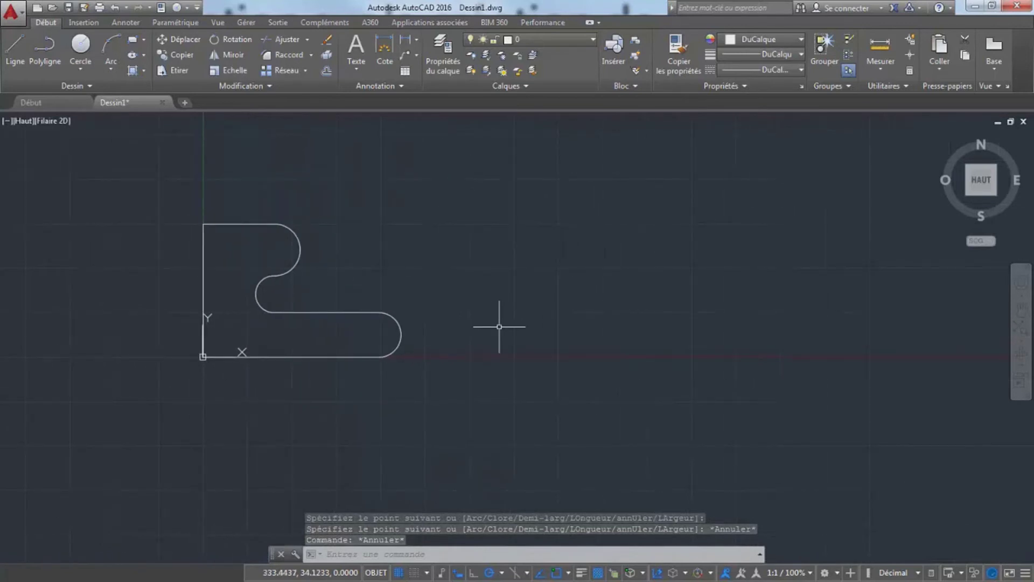
- Start a second polyline beside the first at about 354.5,28.3, drawing segments about 137 up and about 121 along positive X
type("pol")
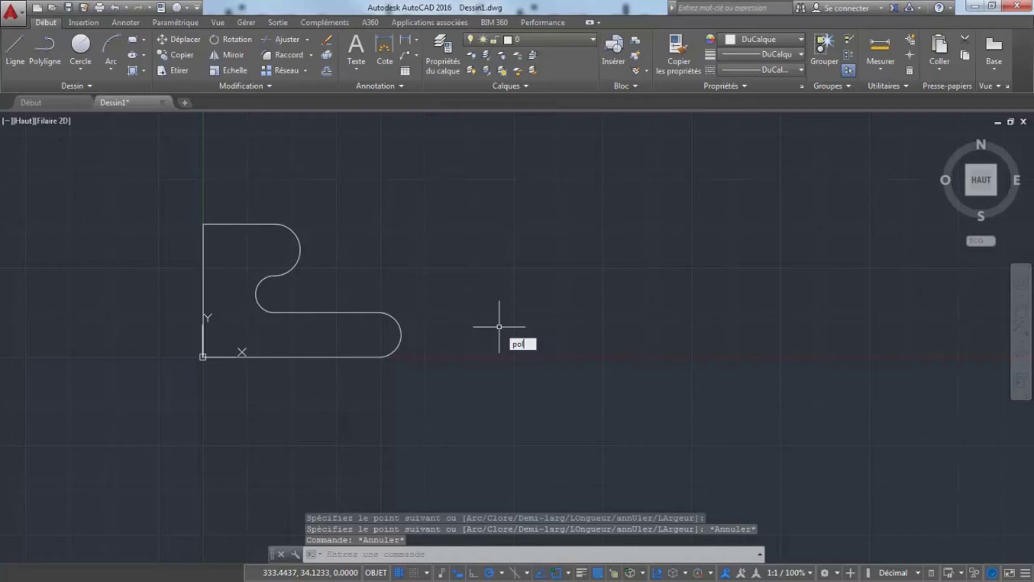
type("yli")
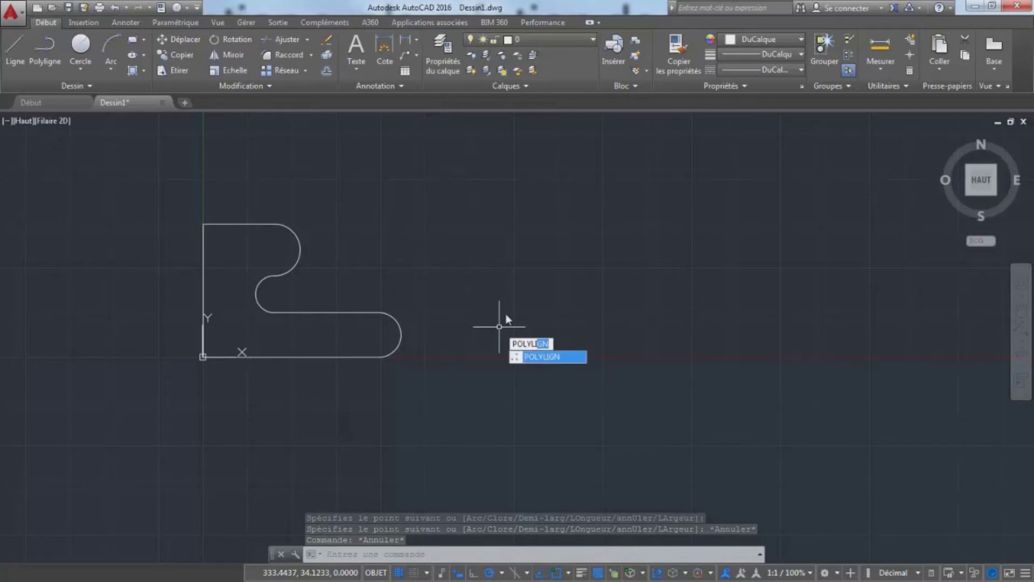
key("Return")
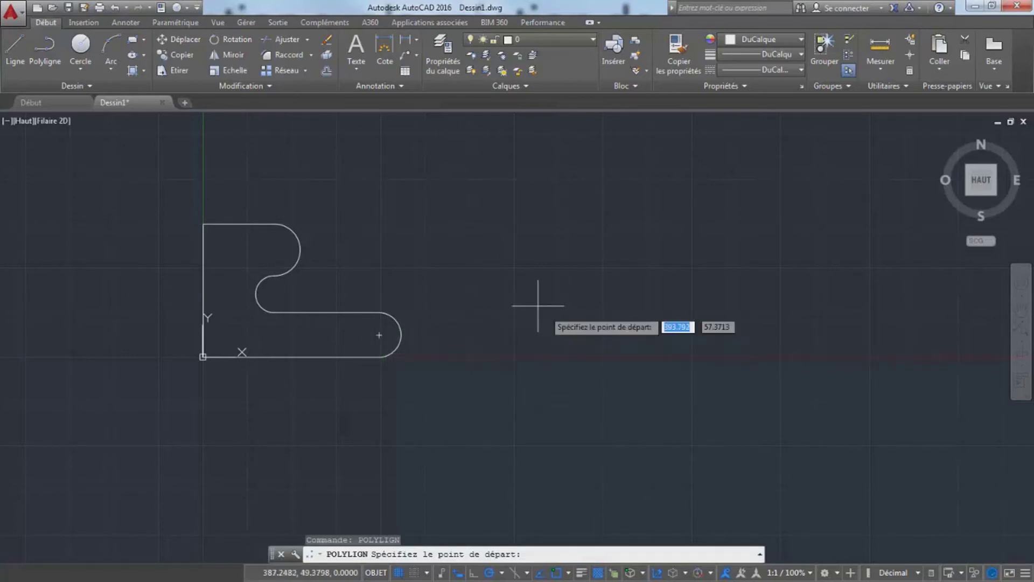
left_click(518, 331)
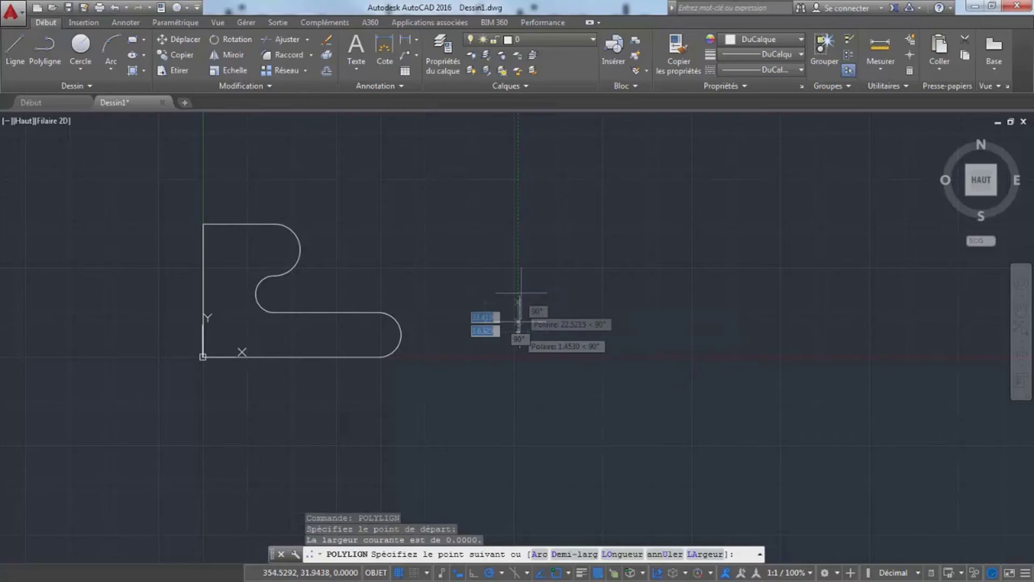
left_click(625, 211)
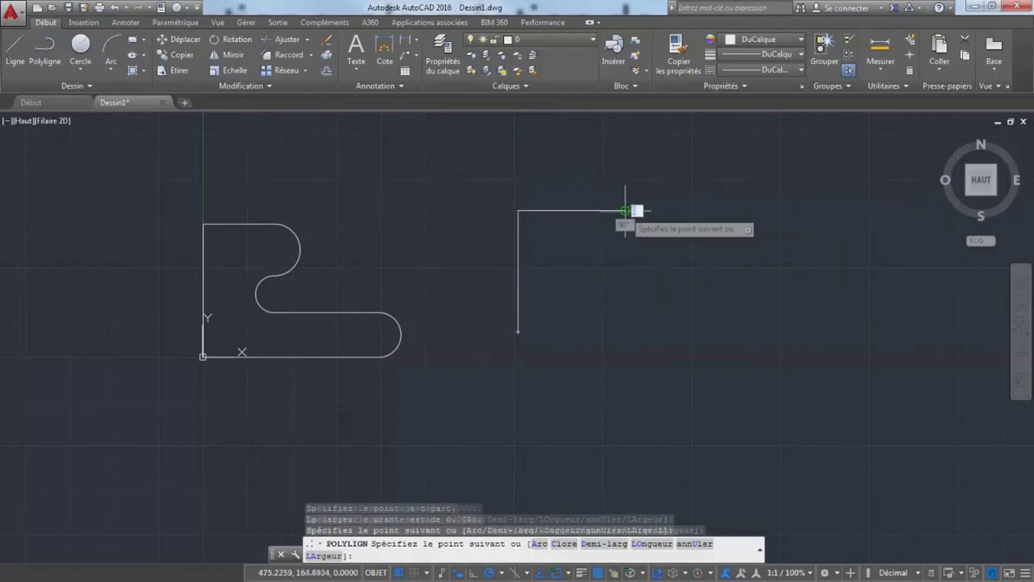
- Continue the second polyline with two opposing semicircular arcs straight down, about 53 and about 50 across
right_click(638, 247)
left_click(666, 304)
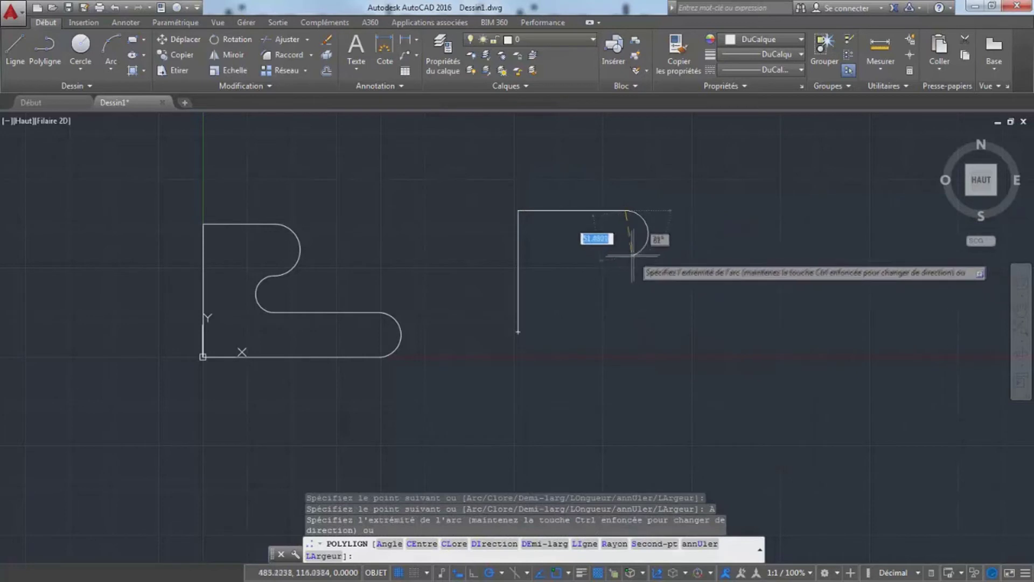
left_click(625, 258)
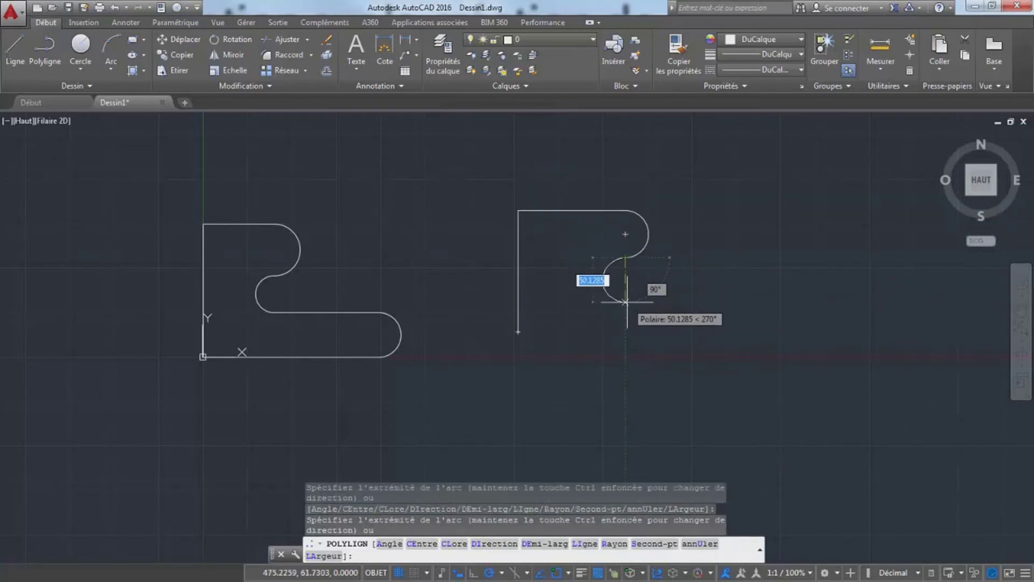
left_click(625, 302)
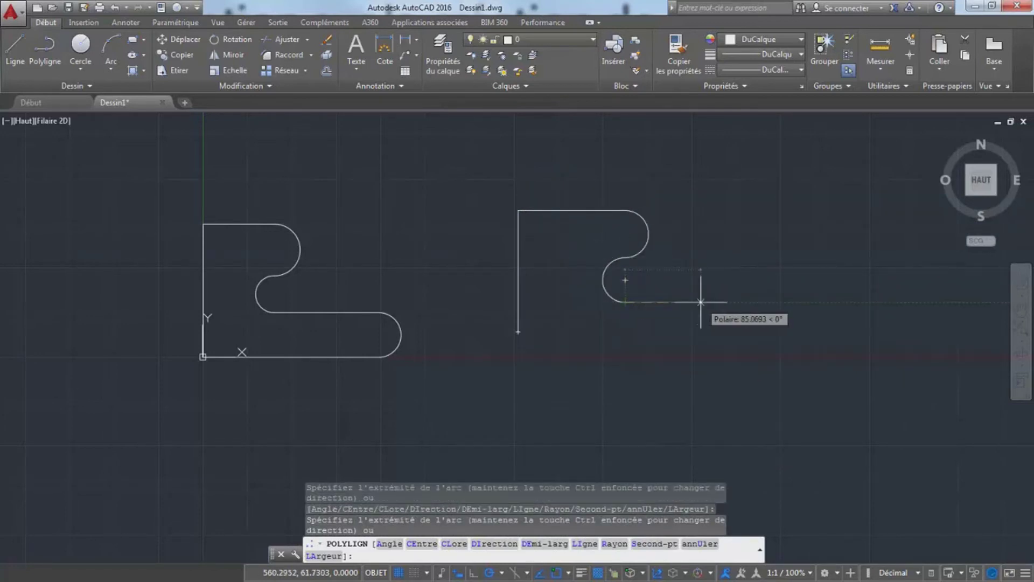
- Add a horizontal segment about 143 long to the second polyline and a semicircular arc about 33.4 across, ending level with its start point
right_click(701, 302)
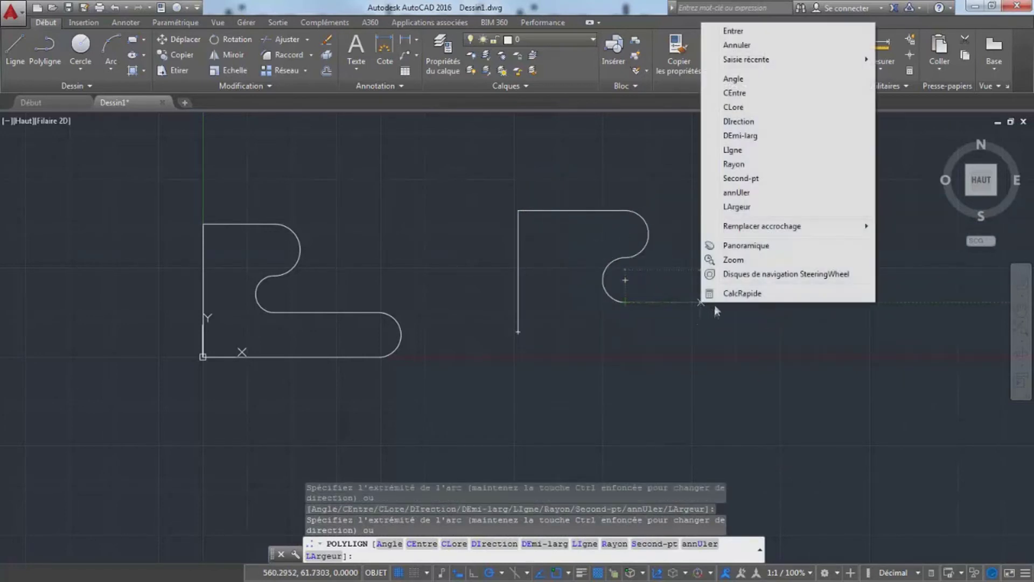
left_click(733, 151)
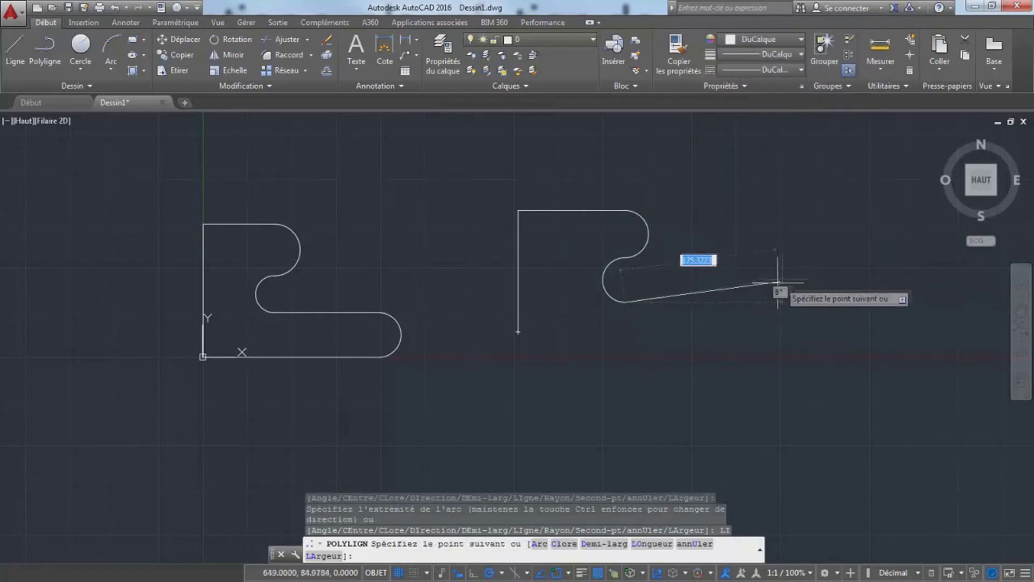
right_click(754, 343)
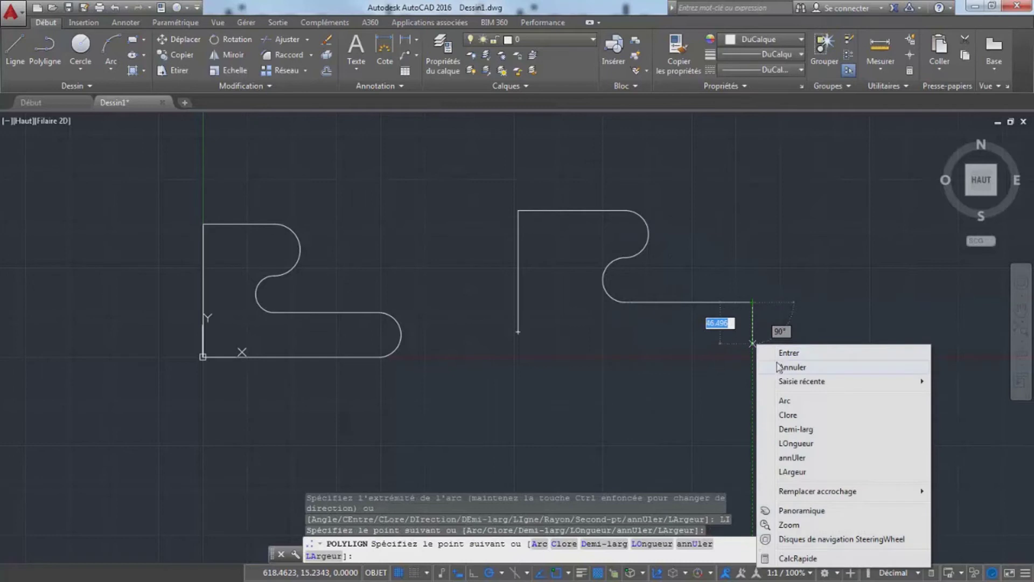
left_click(784, 400)
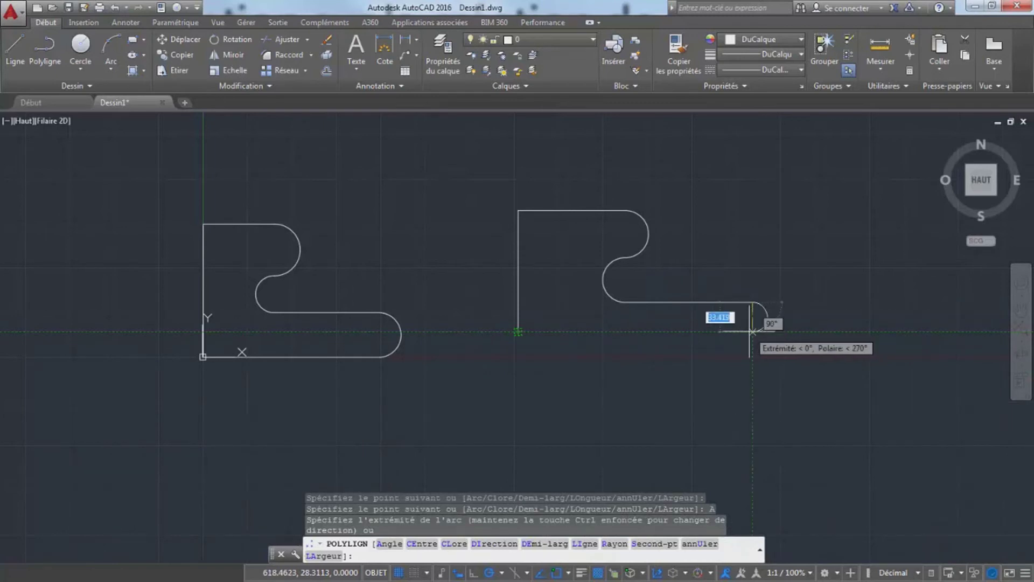
left_click(753, 332)
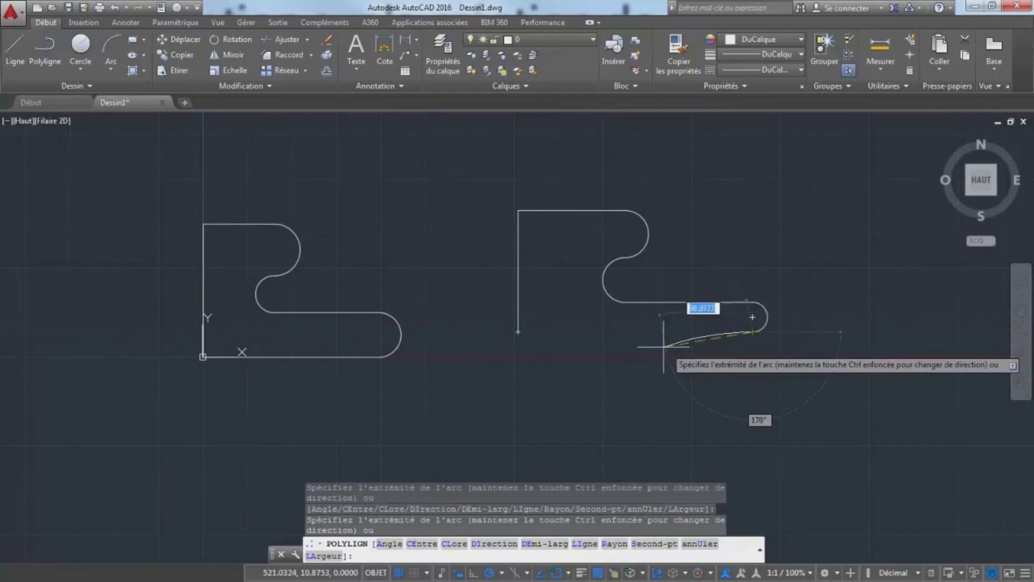
- Switch the second polyline back to straight segments, run it horizontally to its start point and end the command
right_click(644, 344)
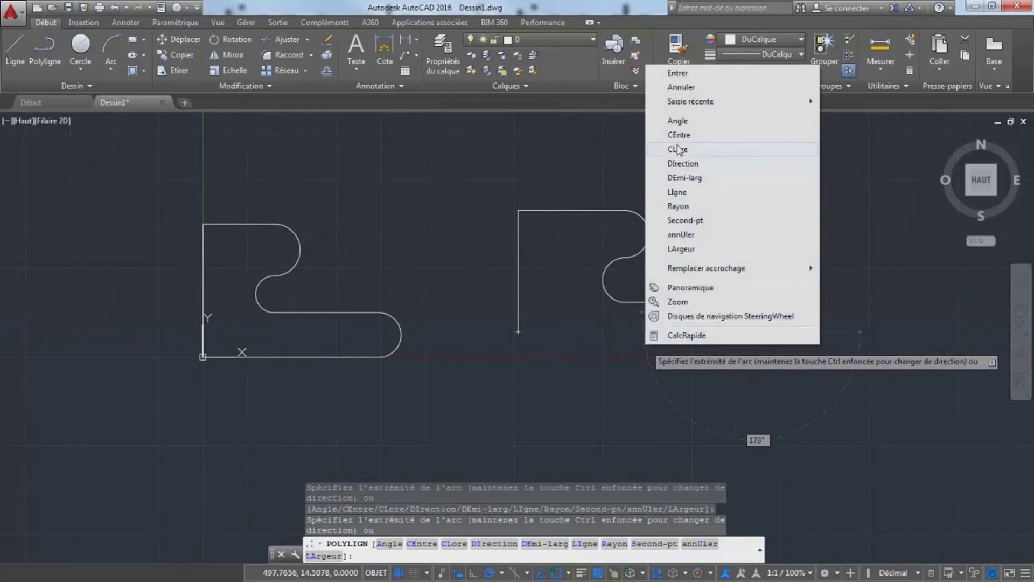
left_click(676, 192)
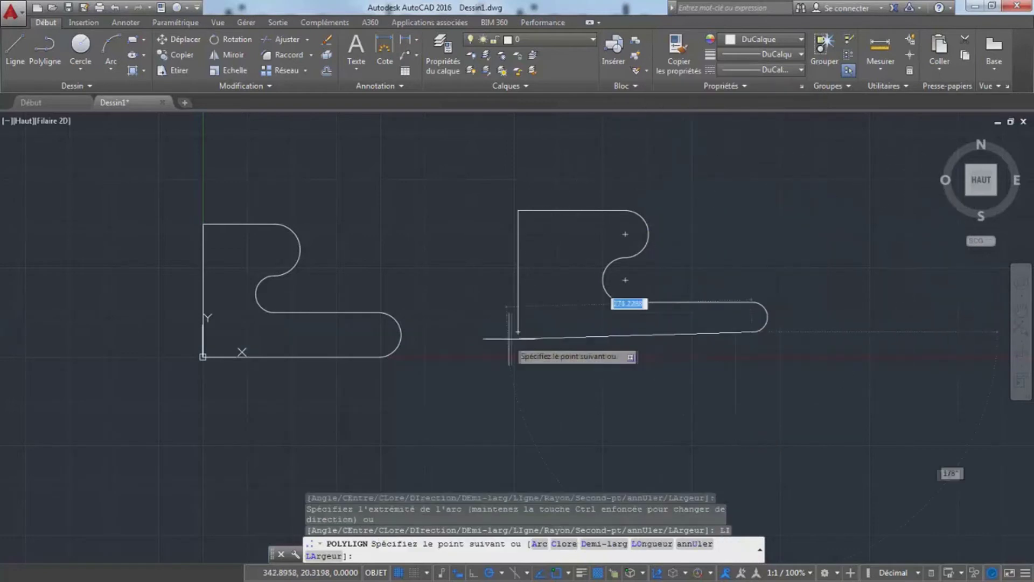
left_click(518, 331)
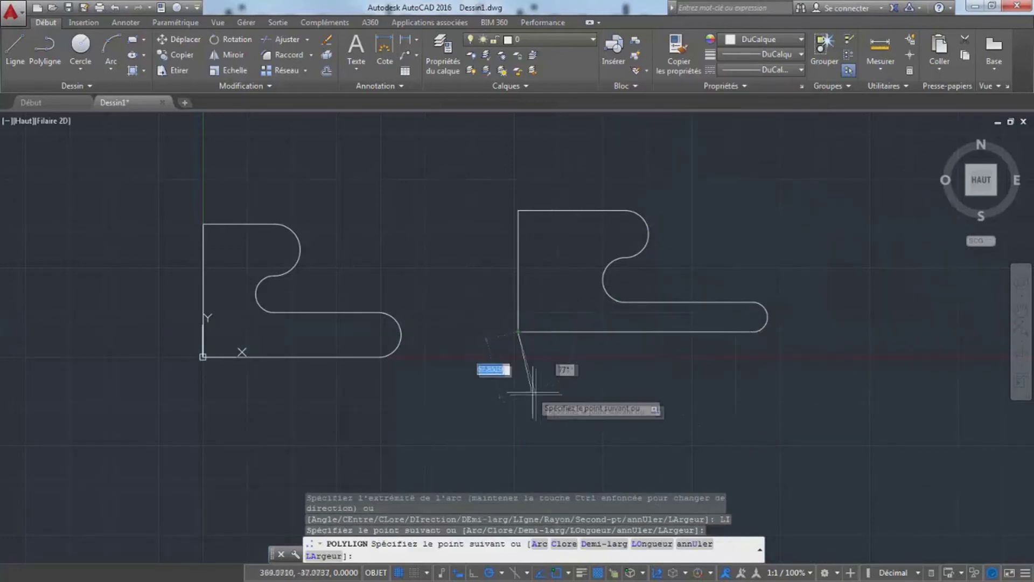
key("Return")
key("Escape")
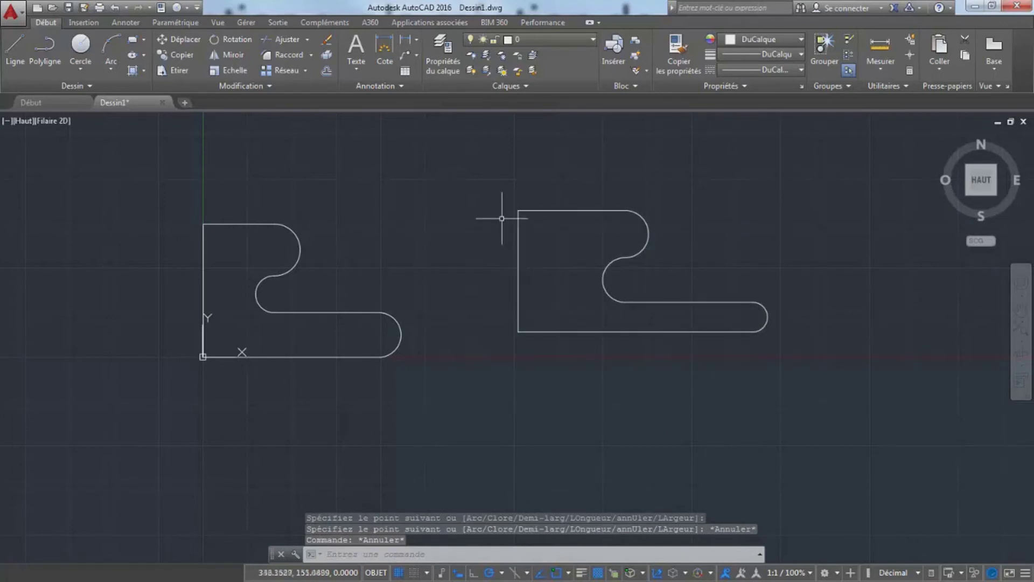
- Try stretching the second polyline by its upper segment's midpoint, upper arc's midpoint and the vertex between them, putting each grip back, and deselect it
left_click(535, 210)
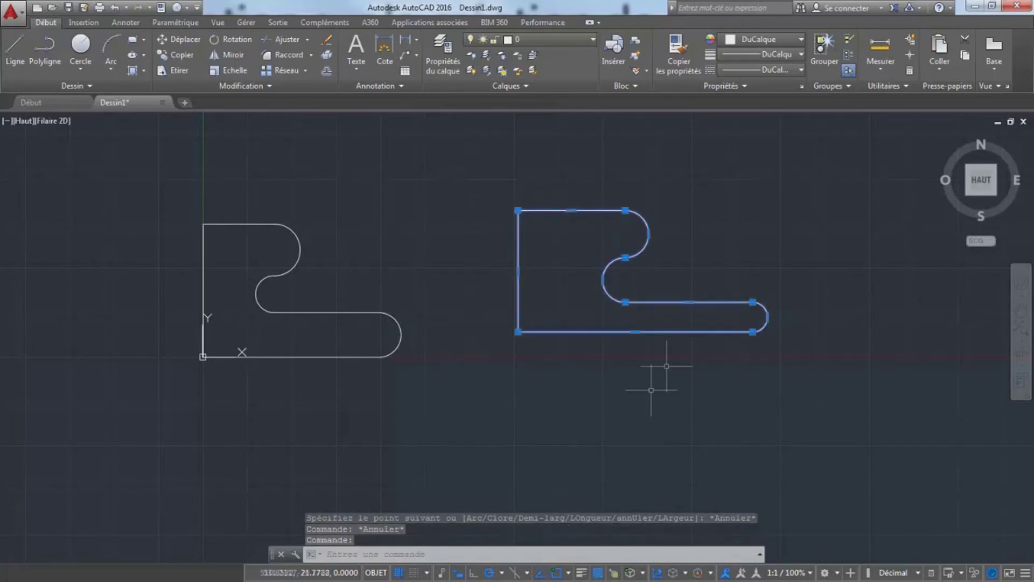
left_click(571, 210)
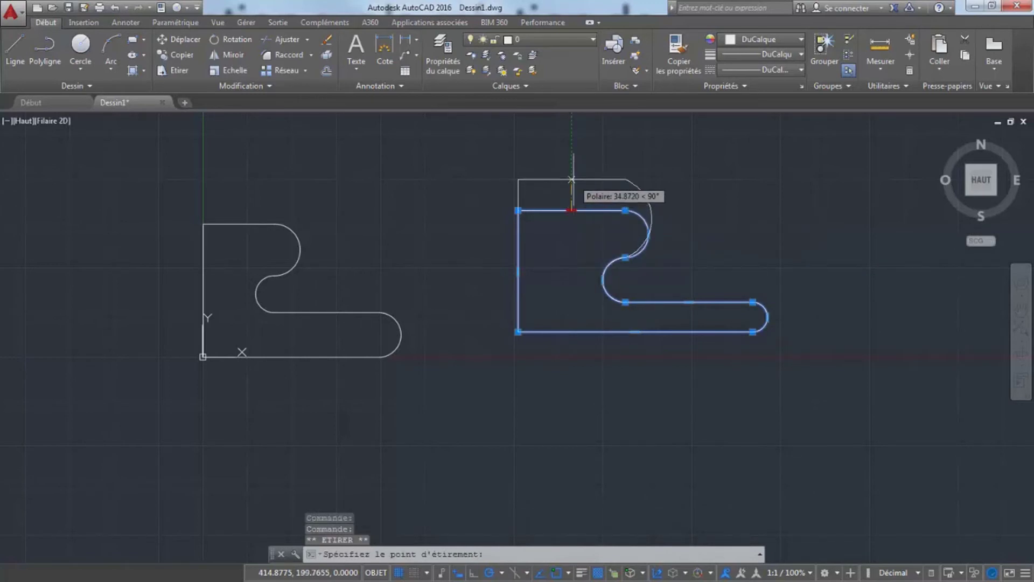
left_click(571, 210)
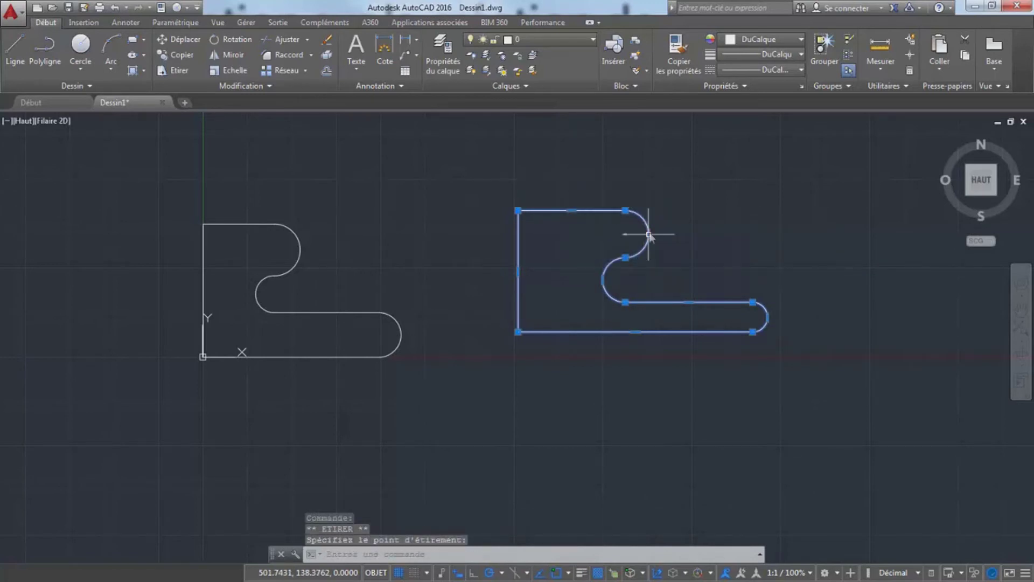
left_click(648, 234)
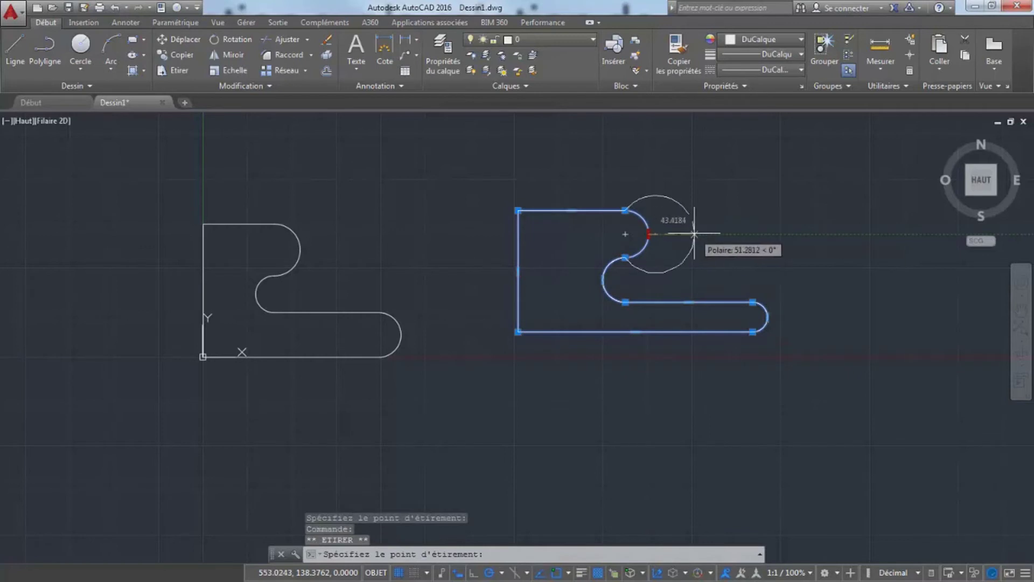
left_click(649, 234)
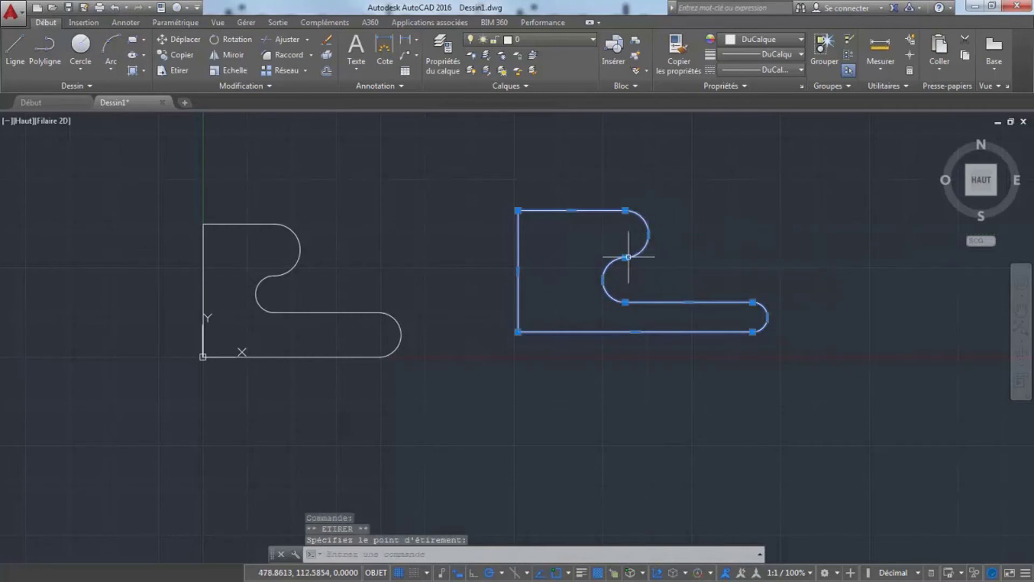
left_click(624, 211)
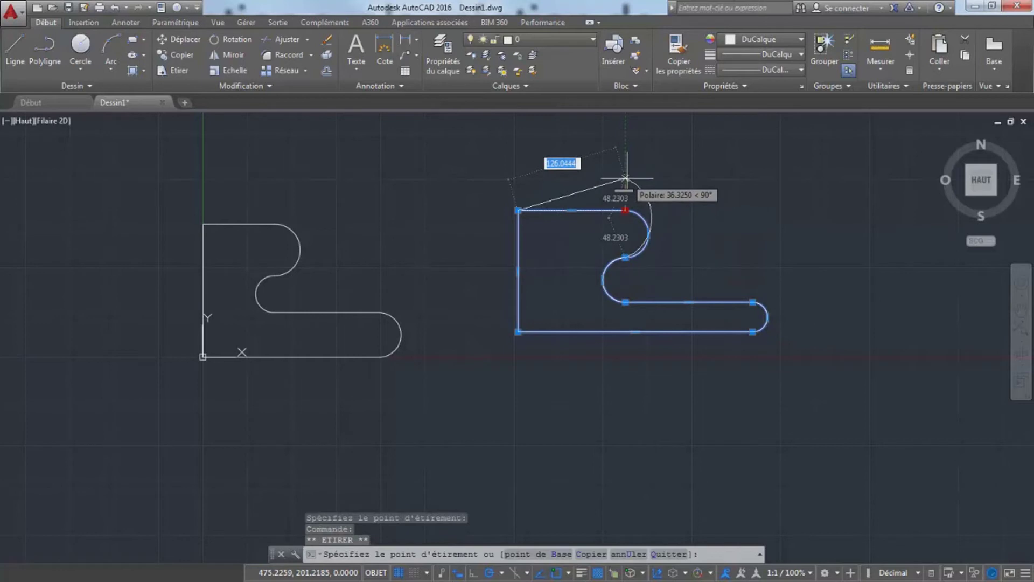
left_click(625, 210)
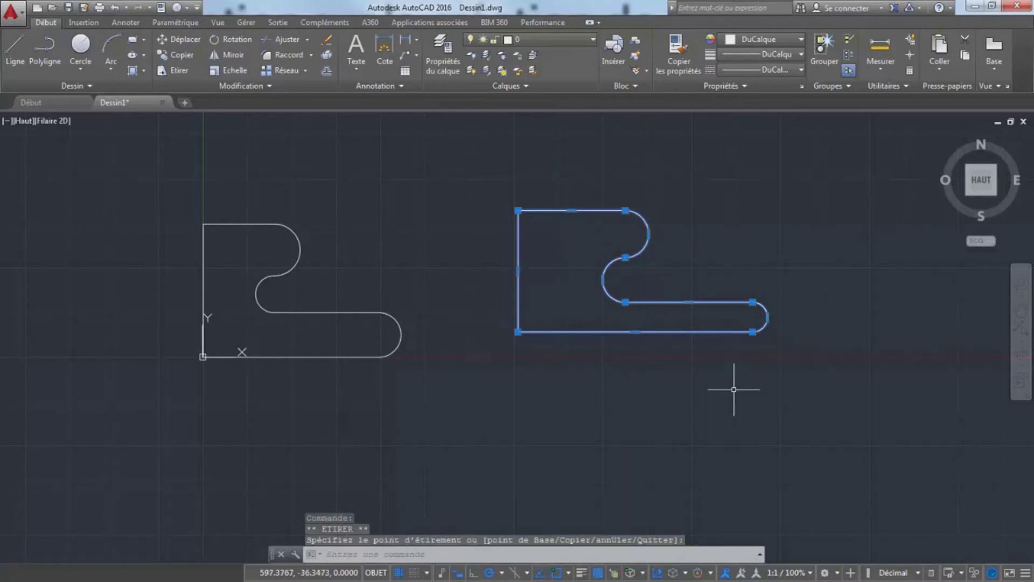
key("Escape")
key("Escape")
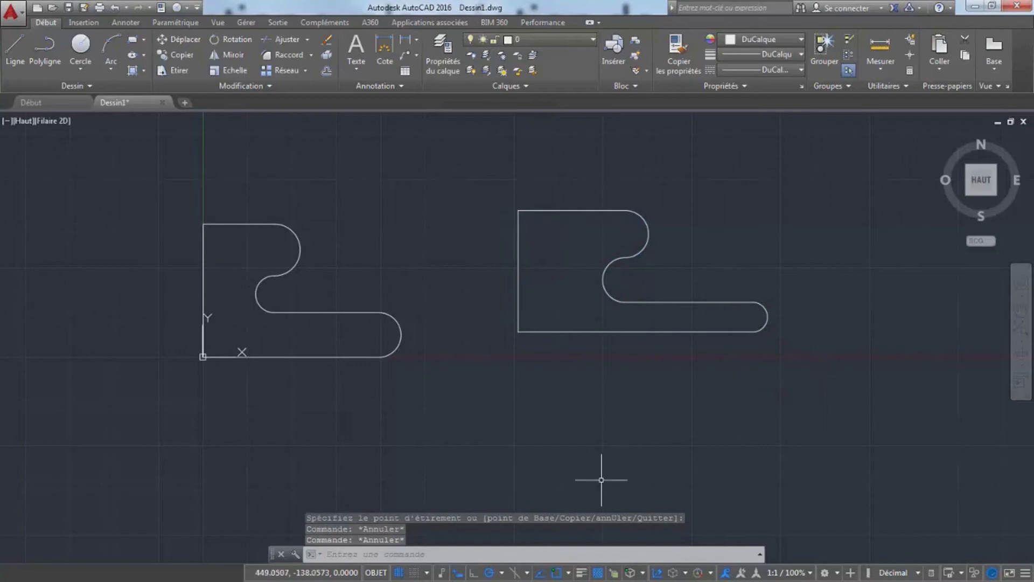
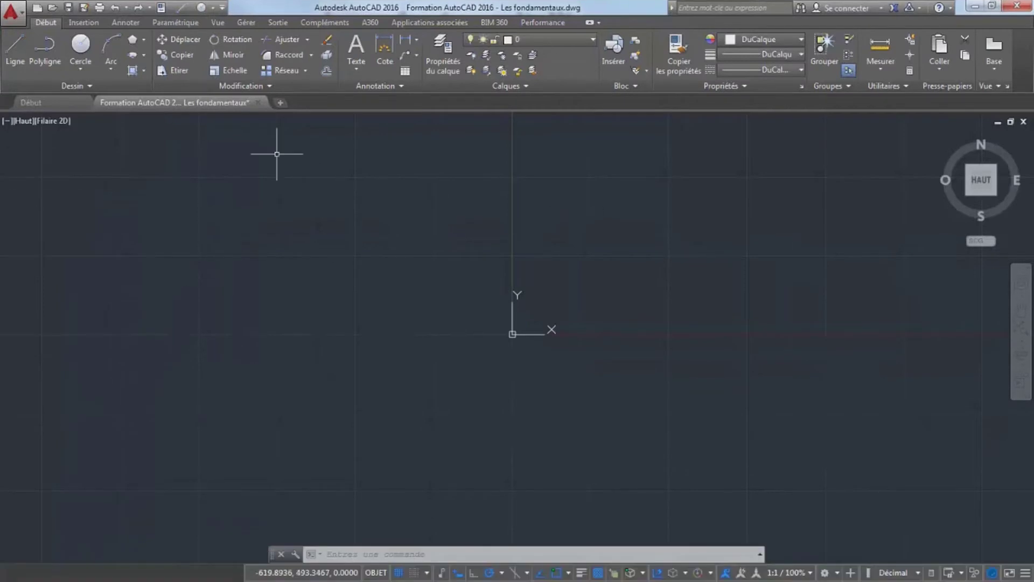
- Start an ellipse with the Center method and place its centre at 0,0
left_click(143, 56)
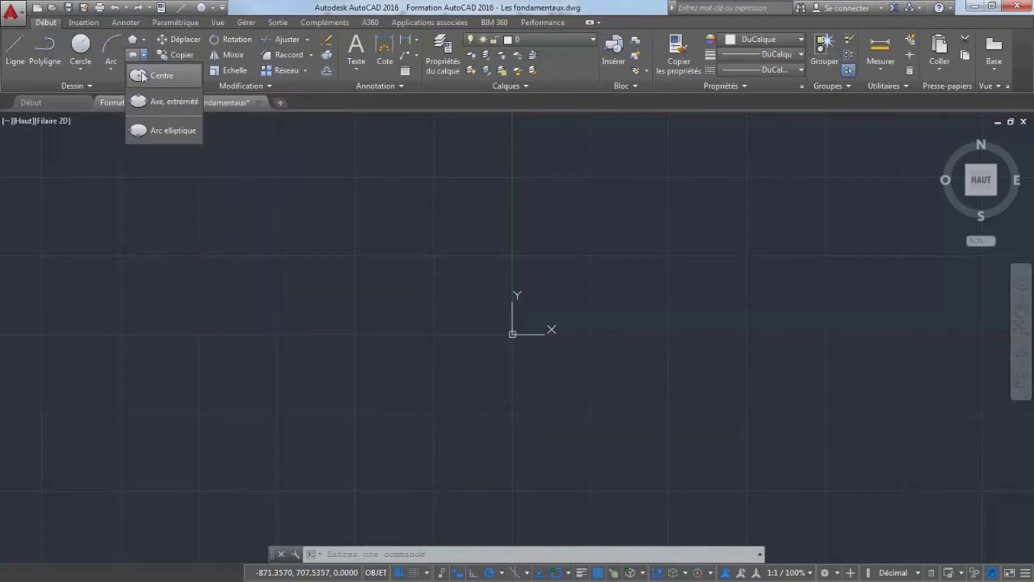
left_click(143, 76)
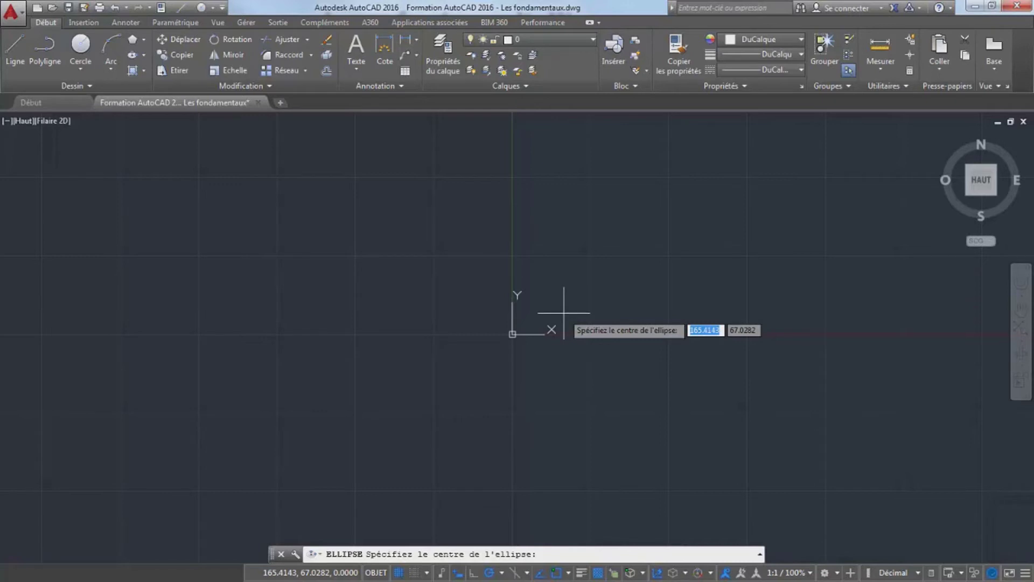
type("0")
key("Tab")
type("0")
key("Return")
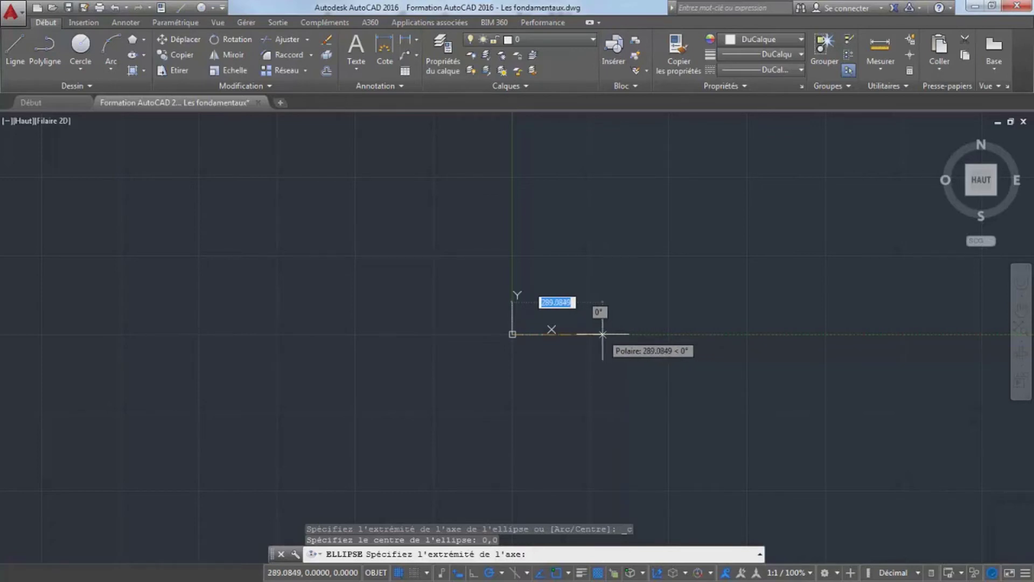
- Give the ellipse a half-axis of 200 along positive X and a vertical half-axis of 110
type("200")
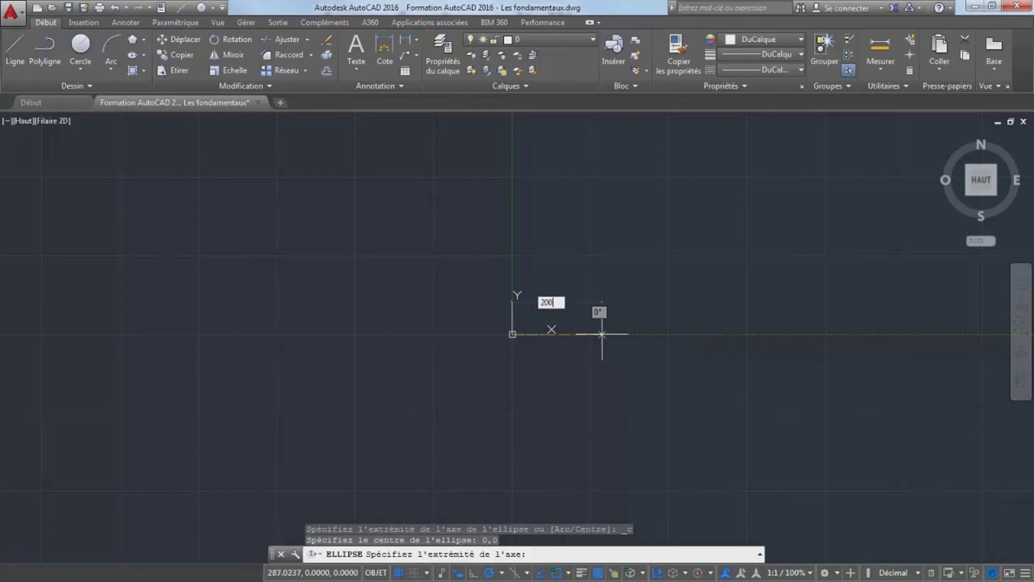
key("Return")
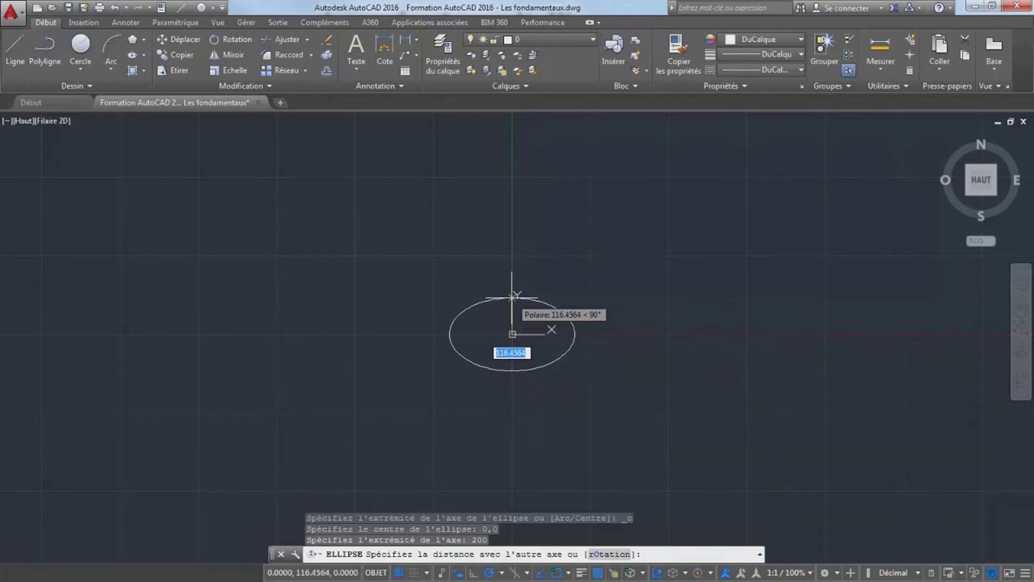
type("110")
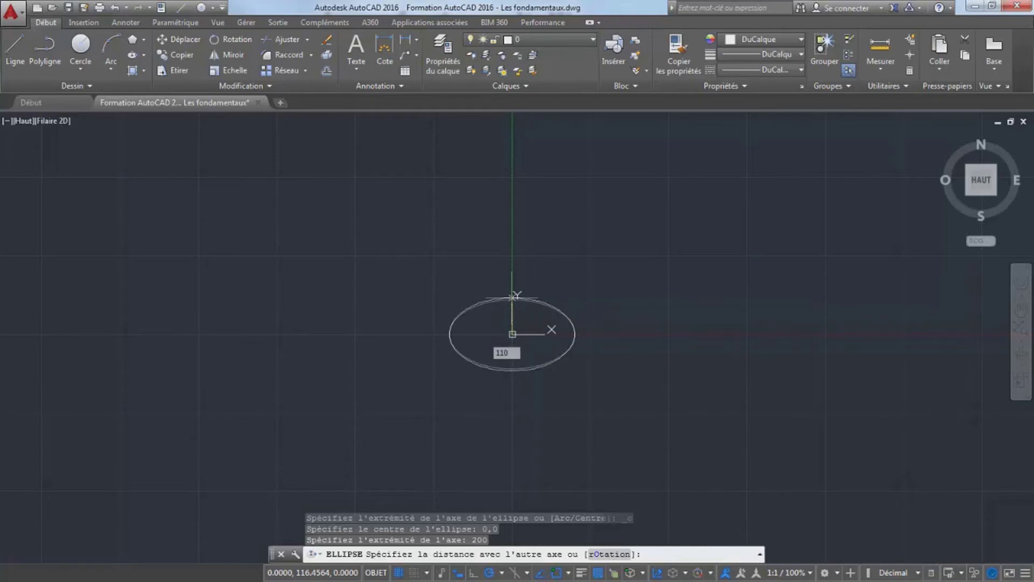
key("Return")
scroll(516, 298, "up", 8)
scroll(517, 295, "down", 4)
middle_click_drag(528, 342, 553, 272)
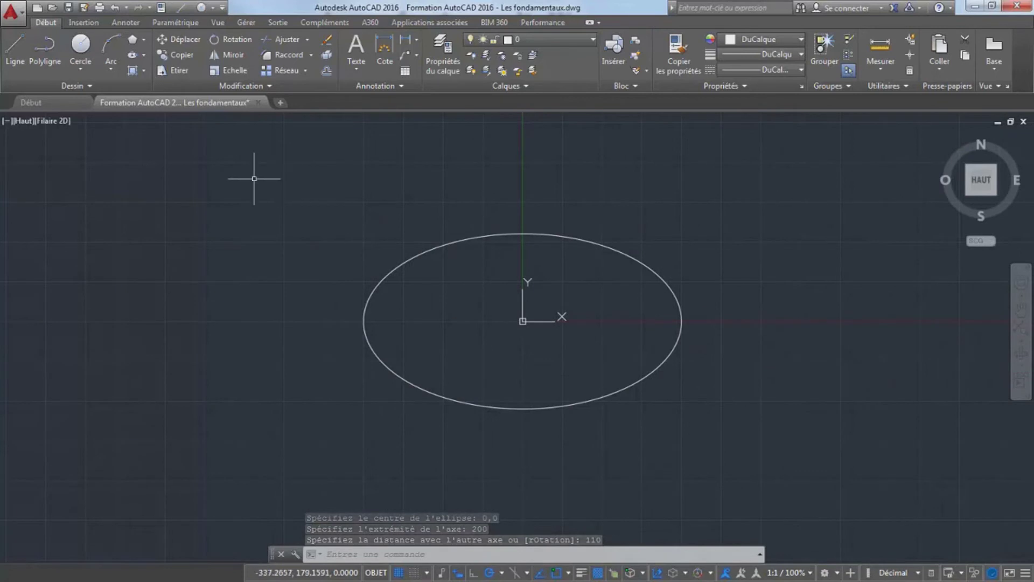
- Select the ellipse centred on the origin with a selection window and erase it
left_click(253, 178)
left_click(764, 468)
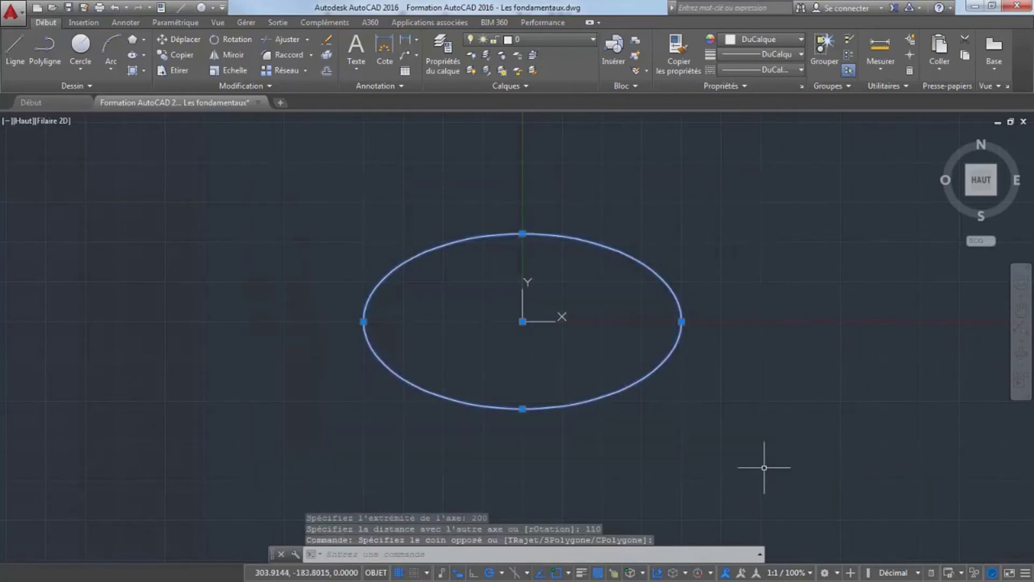
key("Delete")
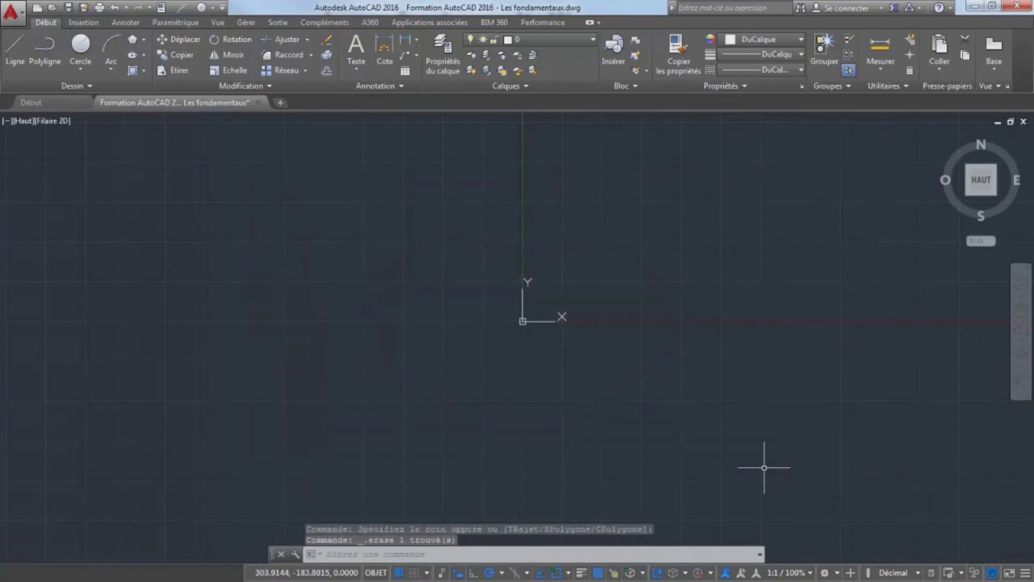
- Start an ellipse with the Axis, End method and place its first axis endpoint at 0,0
left_click(143, 55)
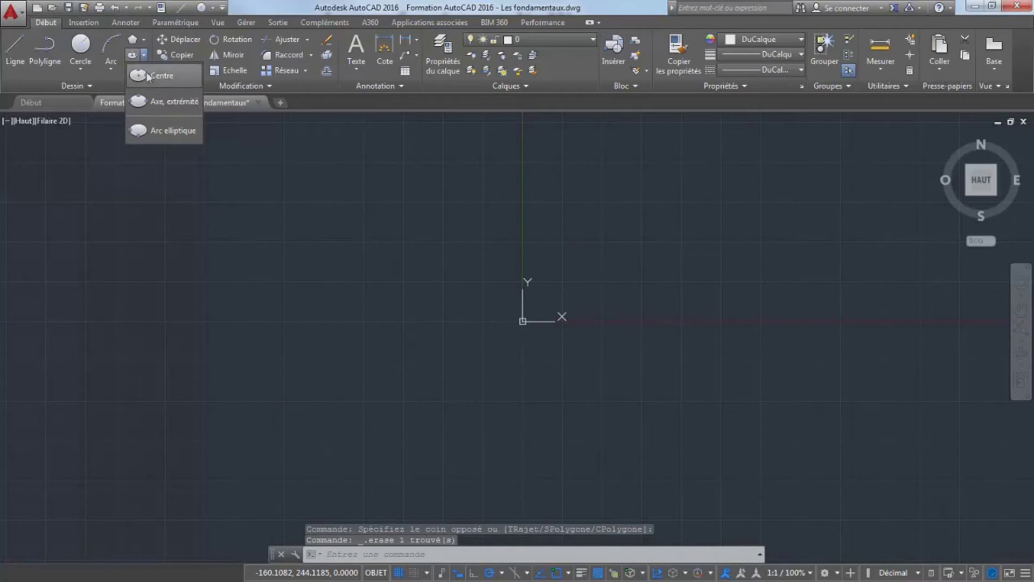
left_click(159, 103)
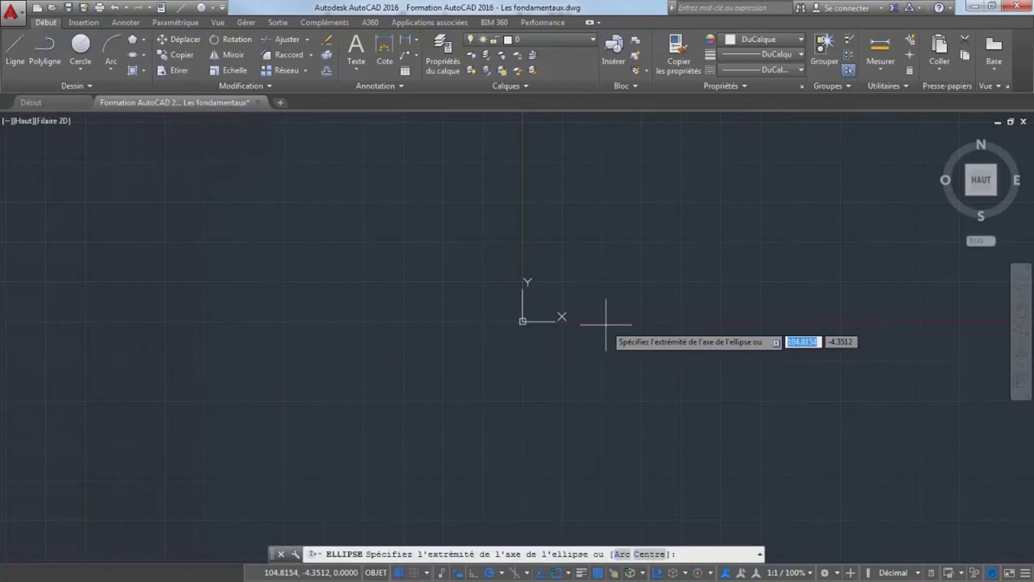
type("0")
key("Tab")
type("0")
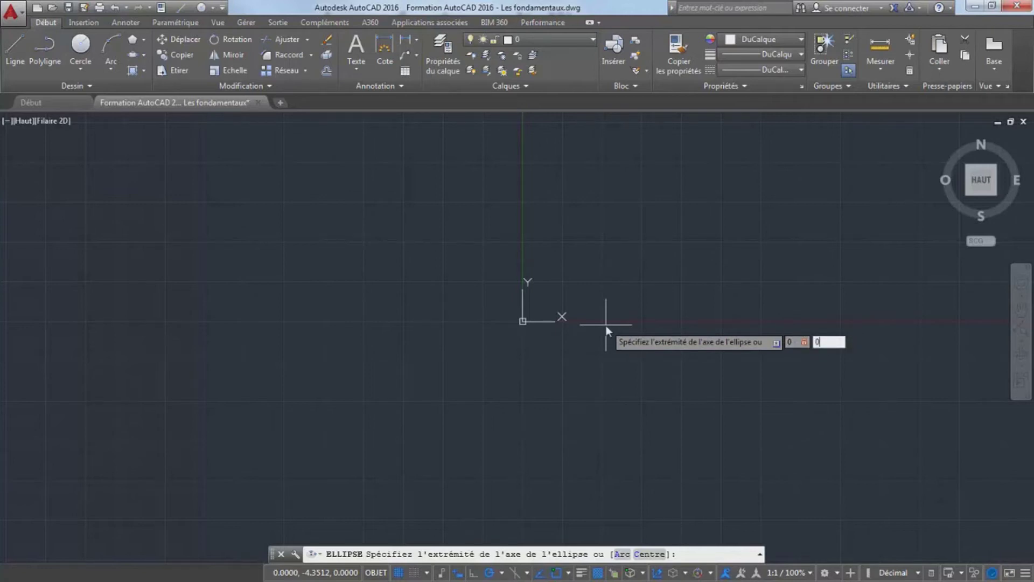
key("Return")
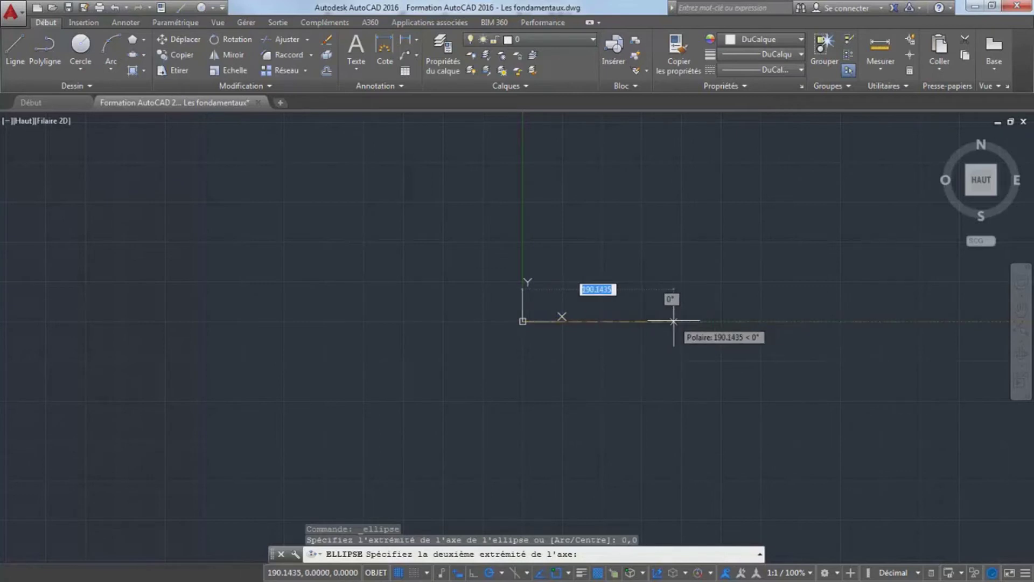
- Set the ellipse's full axis to 180 along positive X and its vertical half-axis to 50
type("180")
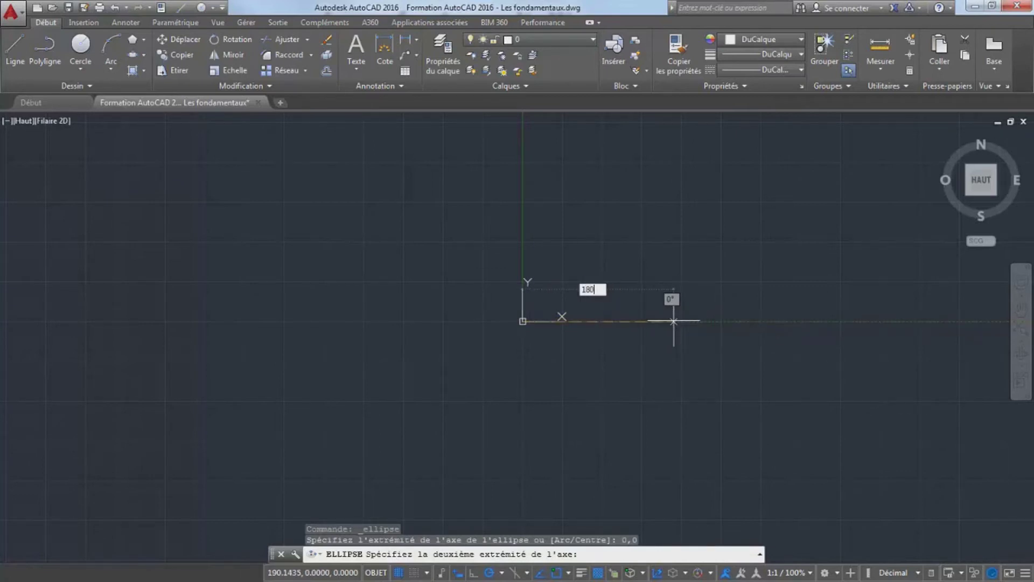
key("Return")
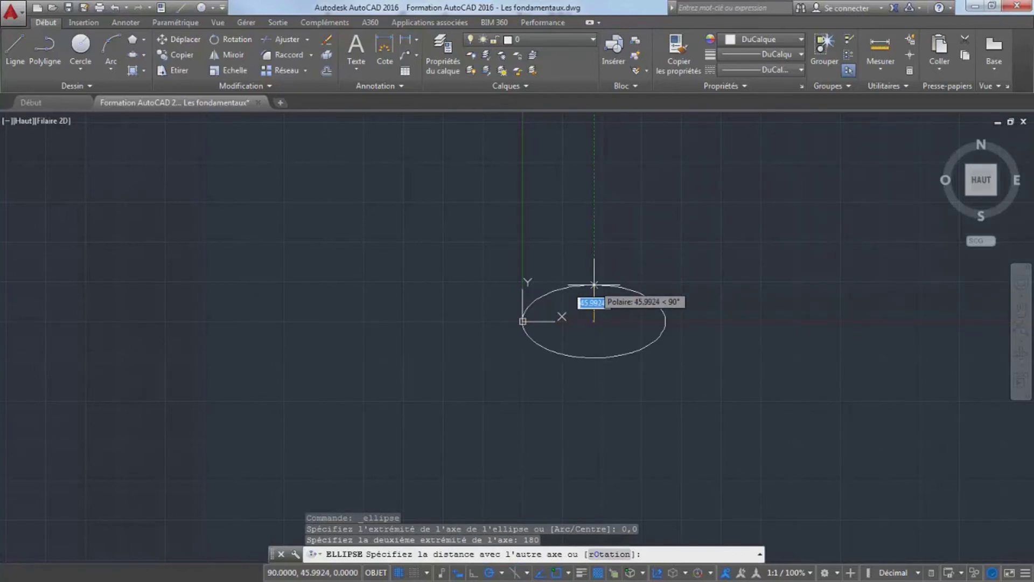
type("50")
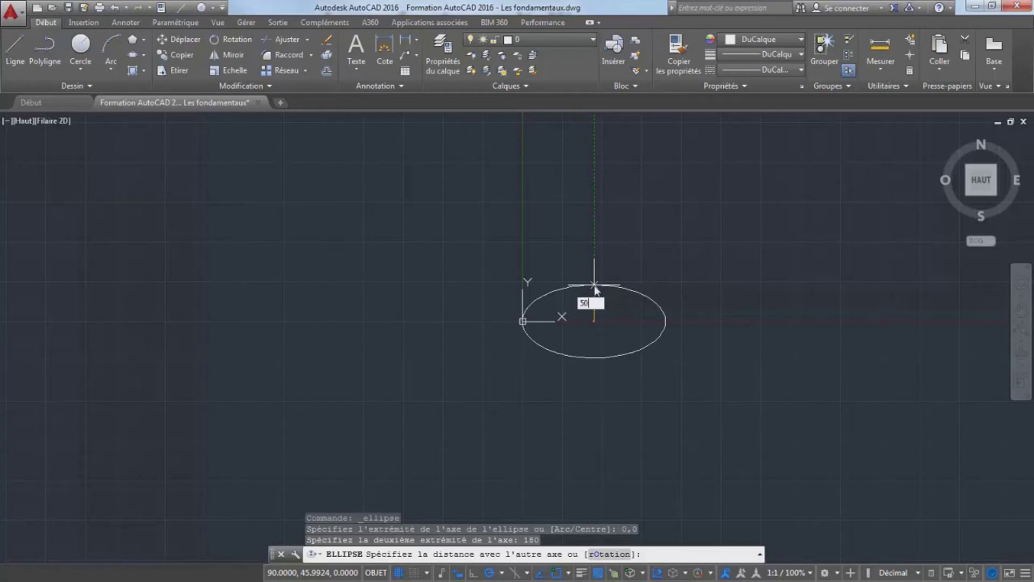
key("Return")
scroll(596, 283, "up", 4)
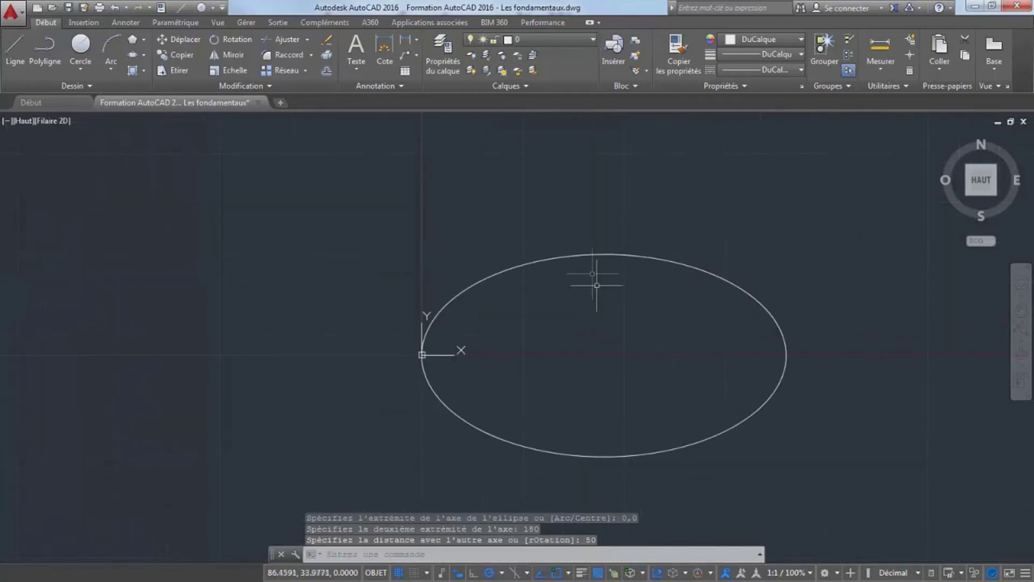
- Stretch the ellipse by its upper quadrant grip to a vertical half-axis of 40, and deselect it
left_click(508, 268)
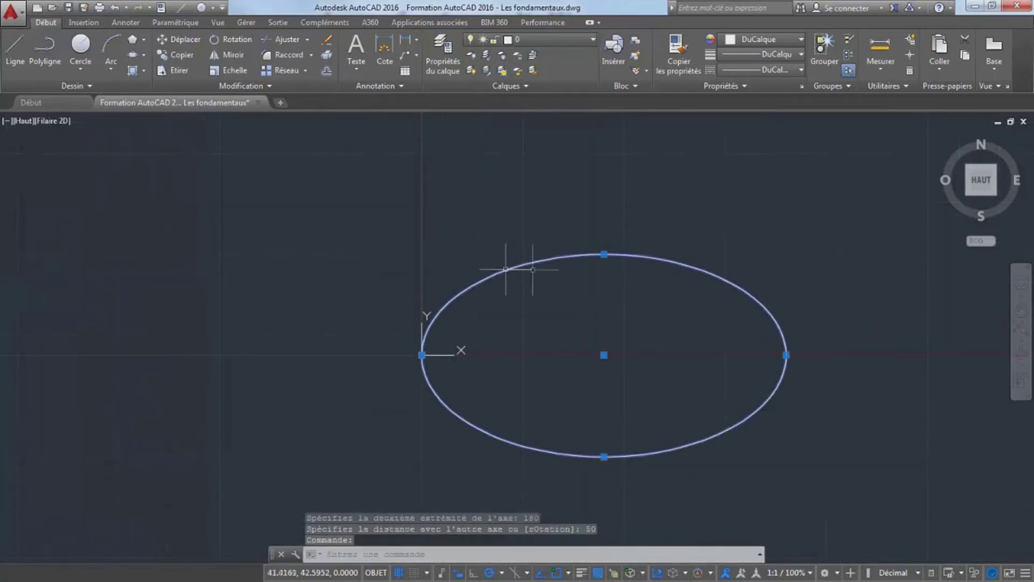
left_click(604, 254)
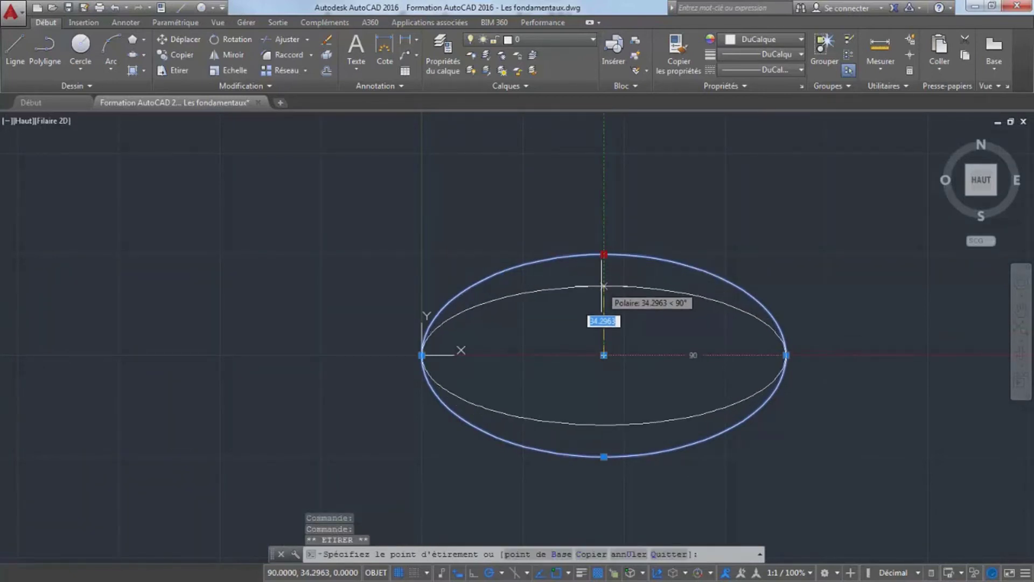
type("40")
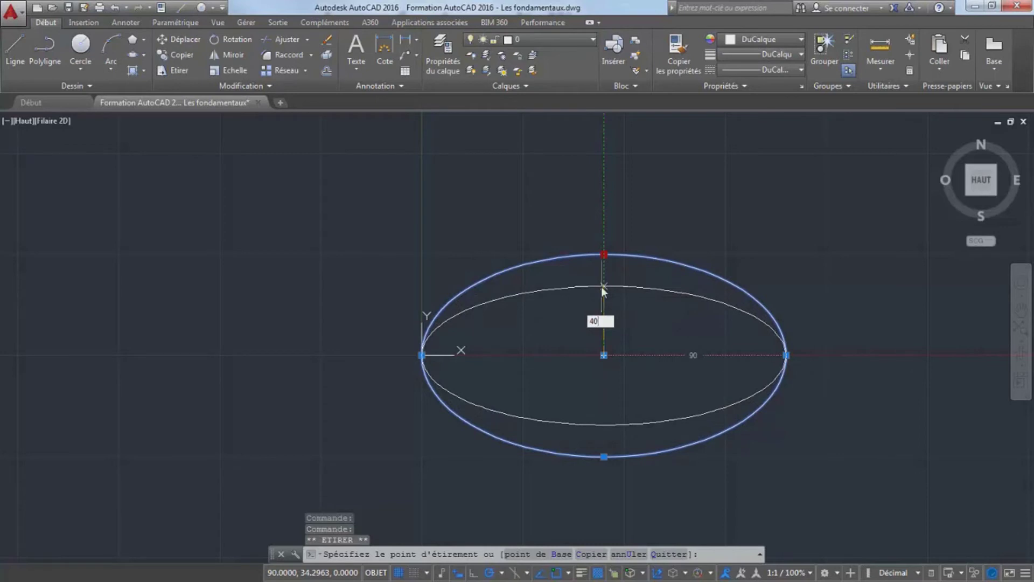
key("Return")
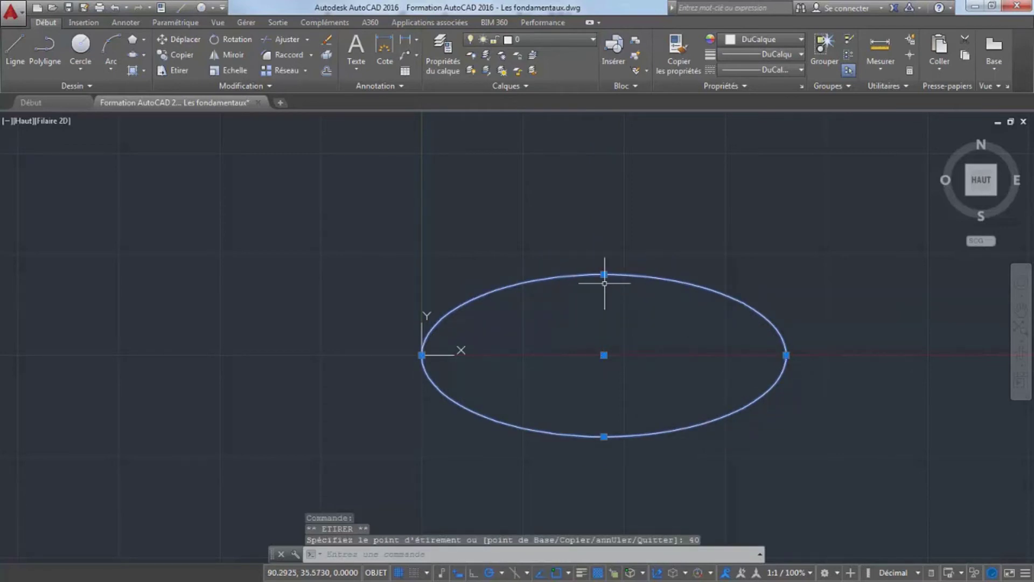
key("Escape")
- Select the reshaped ellipse with a selection window and erase it
left_click(359, 249)
left_click(882, 471)
key("Delete")
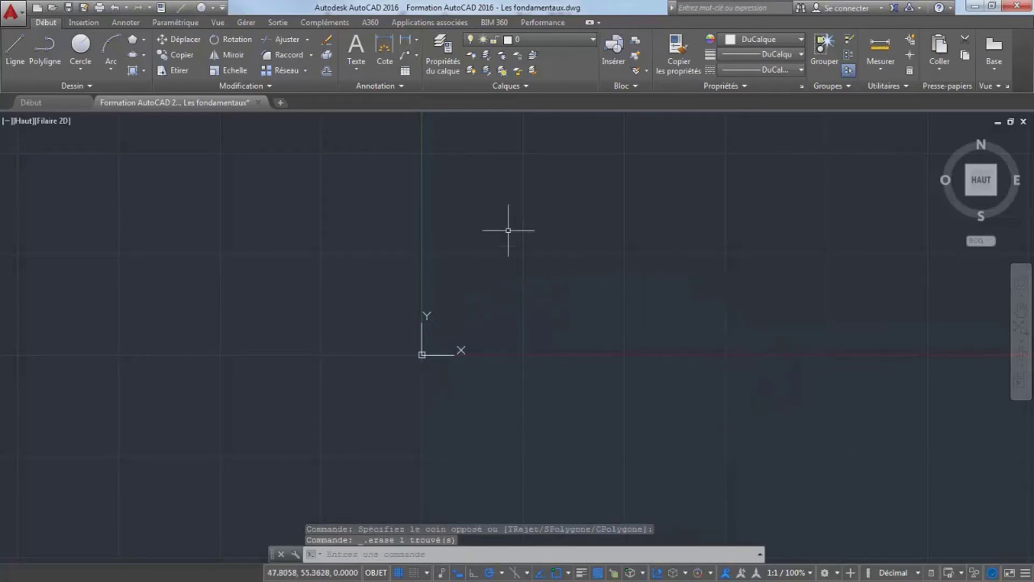
- Start an elliptical arc and place its first axis endpoint at 0,0
left_click(144, 56)
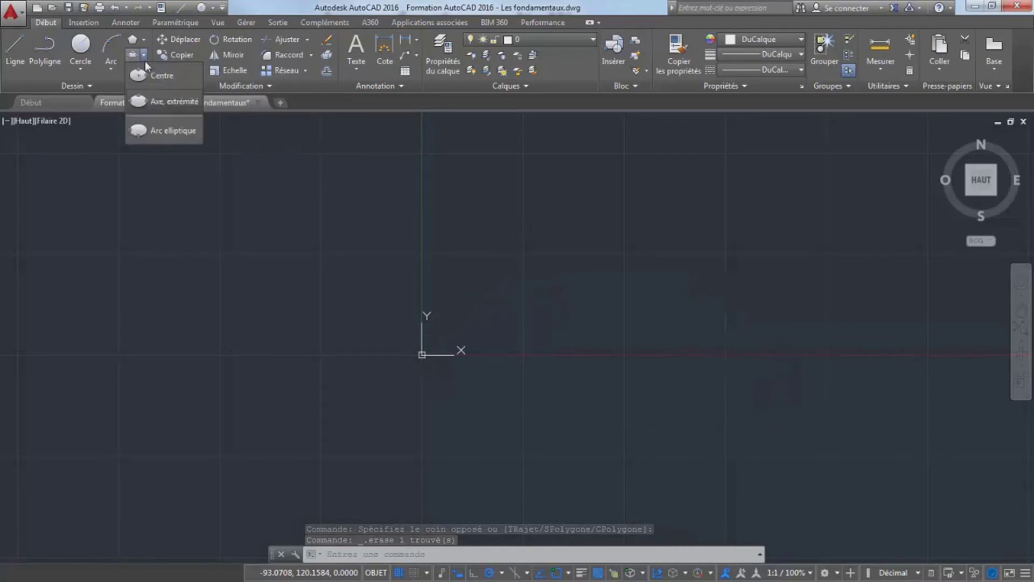
left_click(167, 134)
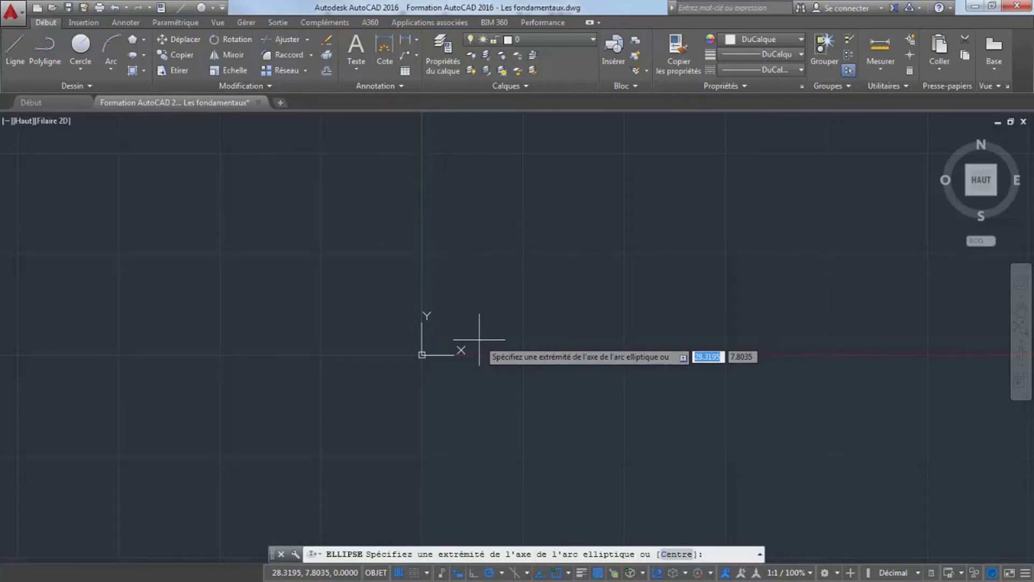
type("0")
key("Tab")
type("0")
key("Return")
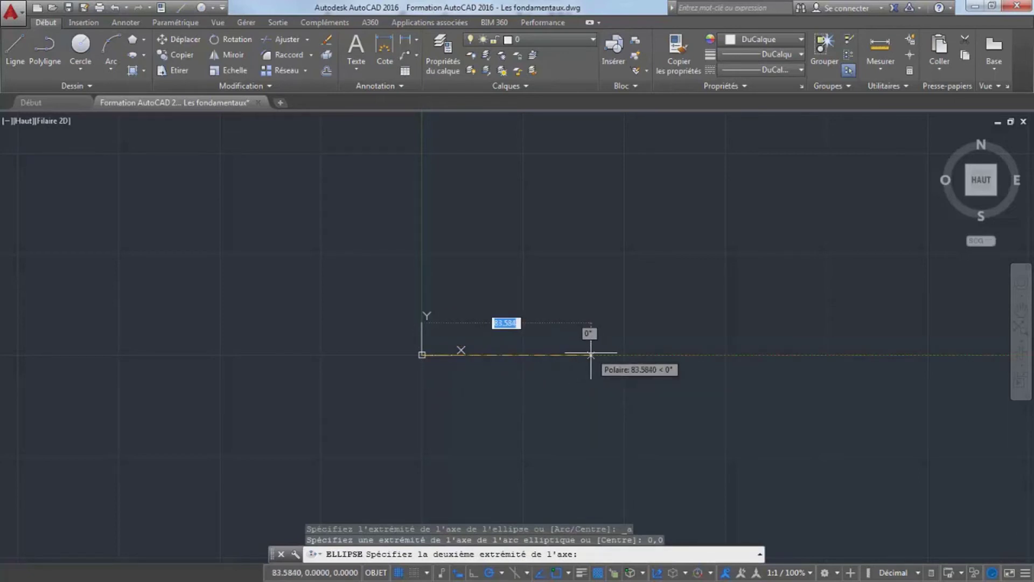
- Give the elliptical arc an 80 axis along positive X and a half-axis of 25, keeping only its upper half from 0° to 180°
type("80")
key("Return")
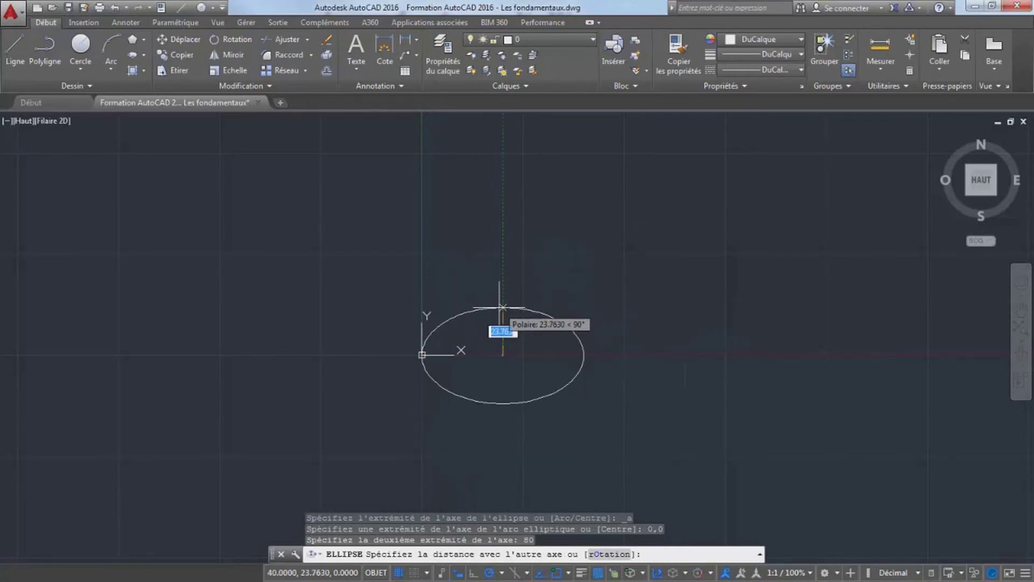
type("25")
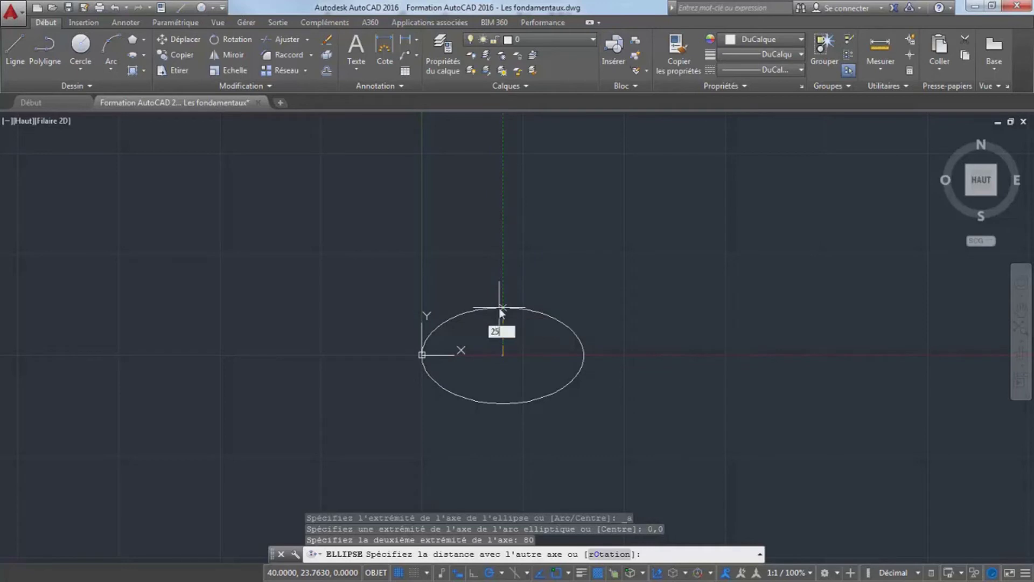
key("Return")
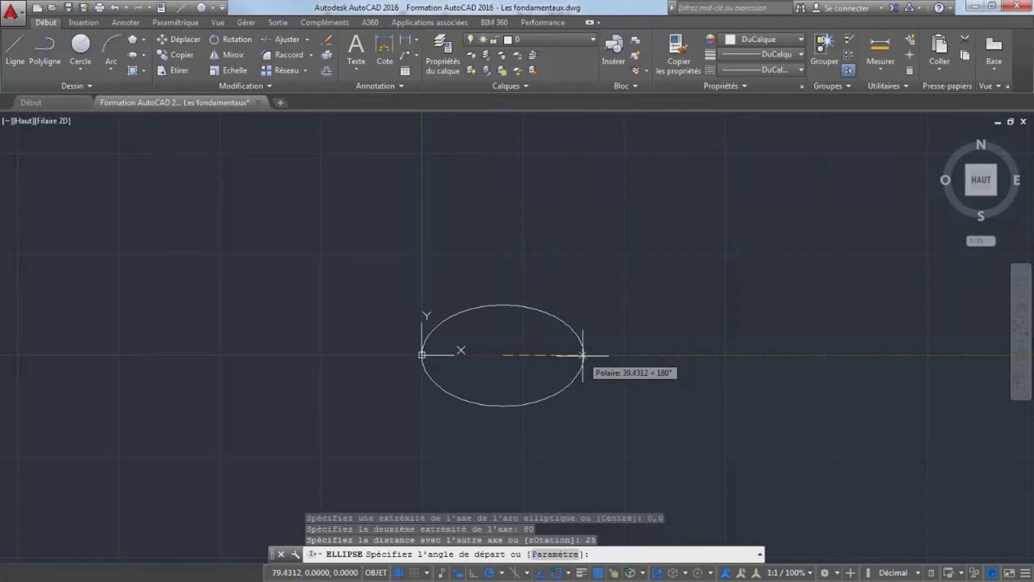
left_click(582, 355)
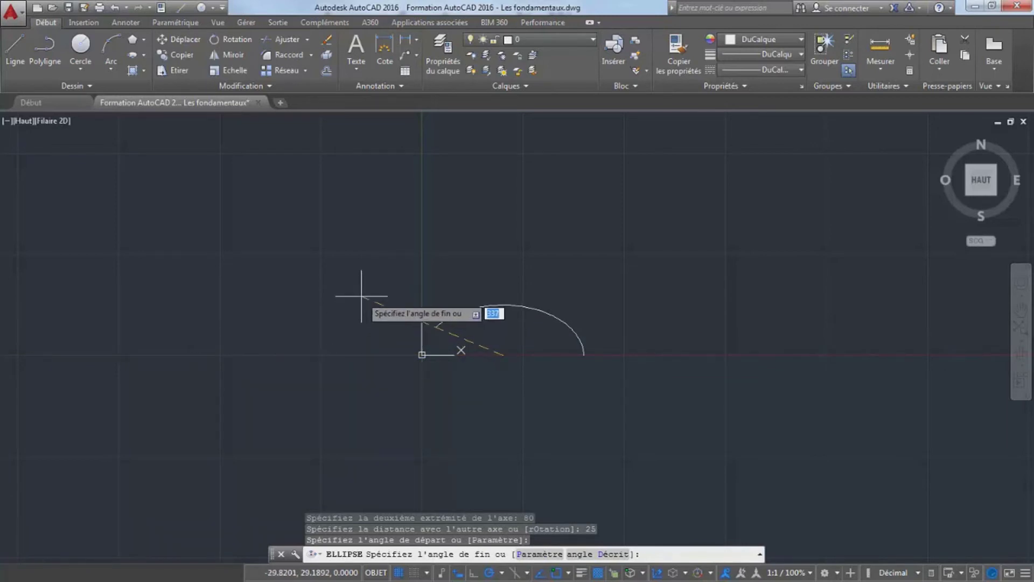
left_click(351, 355)
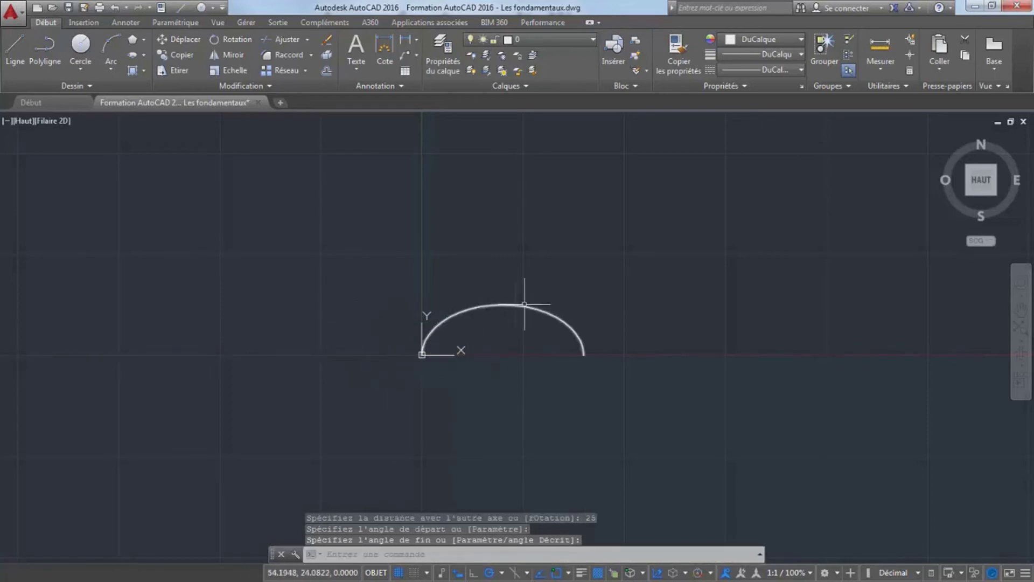
- Stretch the elliptical arc upward by its upper quadrant grip, and erase the arc
left_click(506, 306)
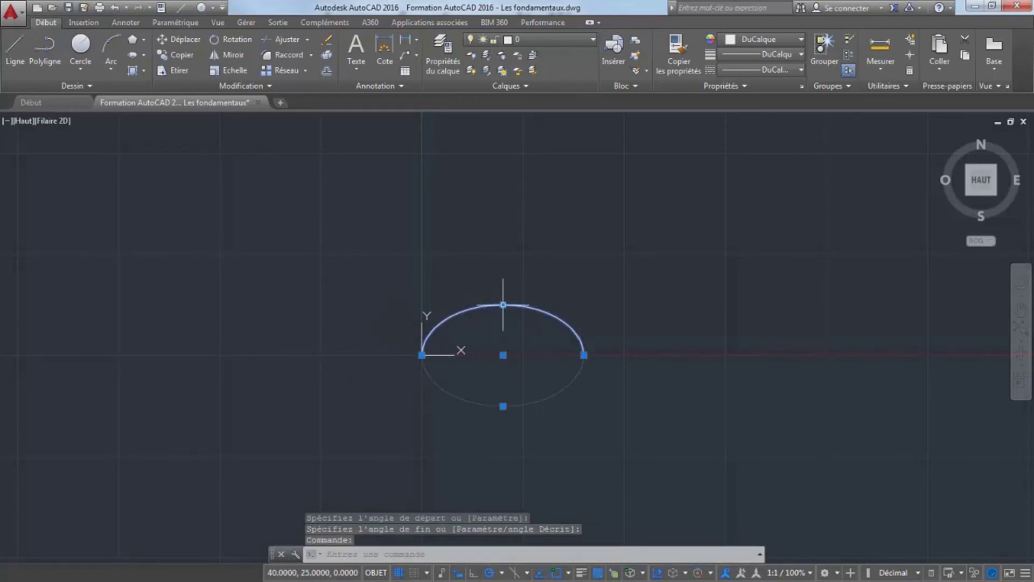
left_click(584, 355)
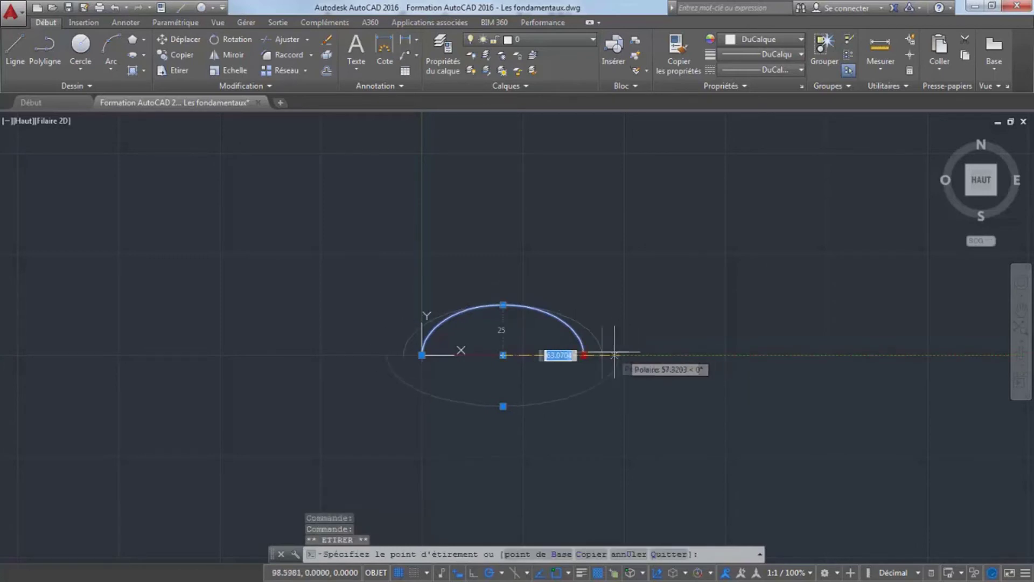
left_click(584, 355)
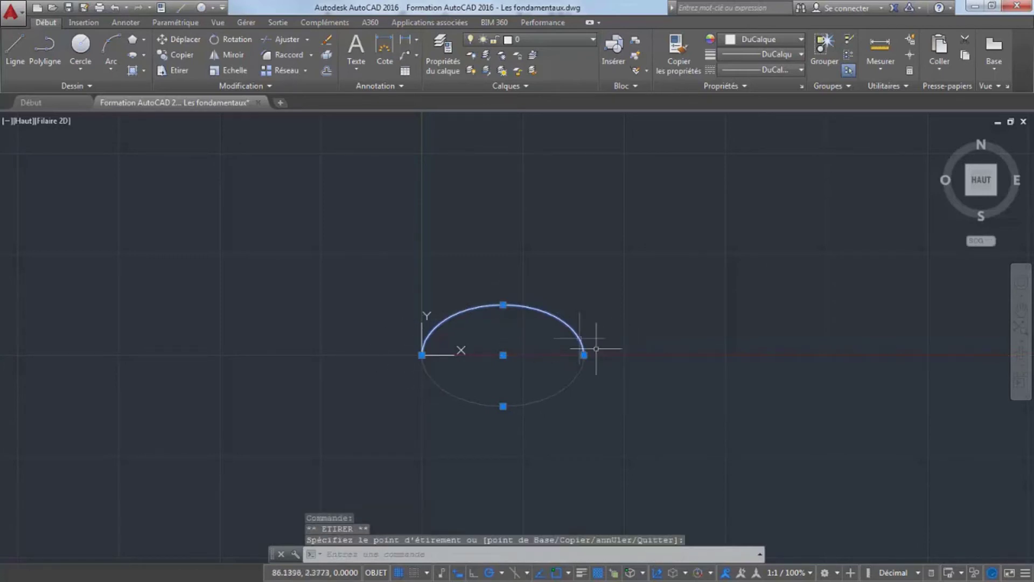
left_click(503, 305)
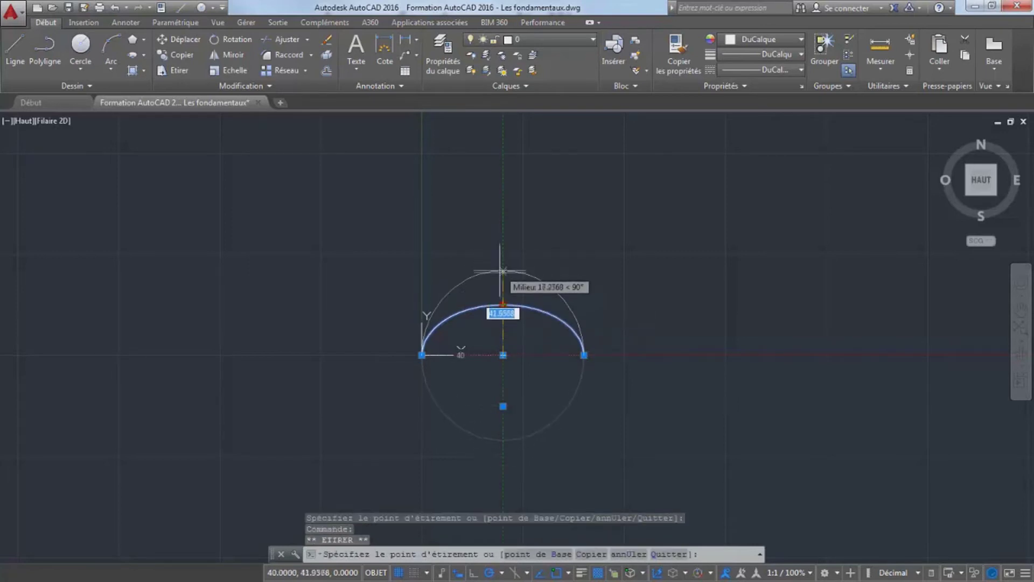
left_click(503, 288)
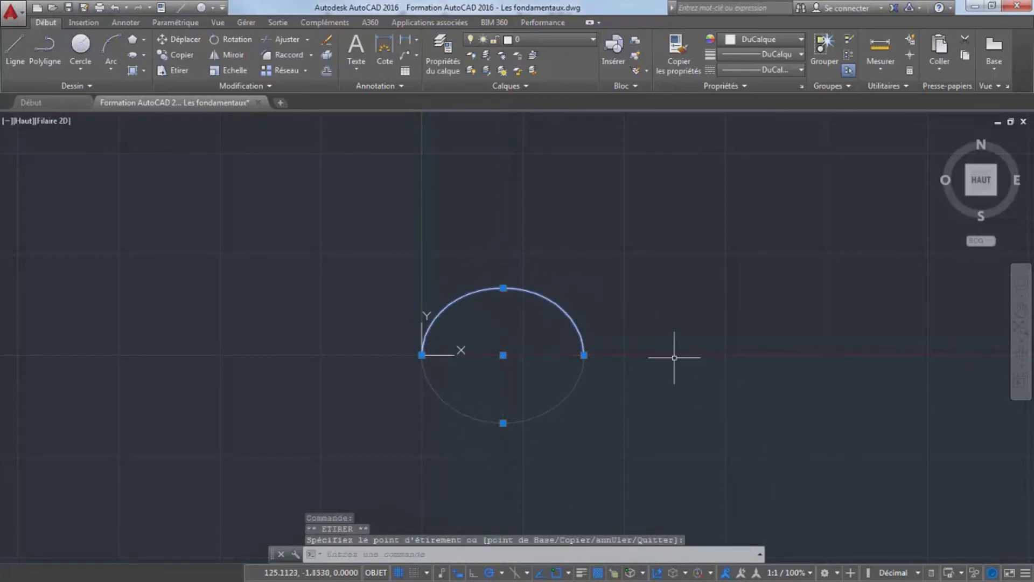
key("Delete")
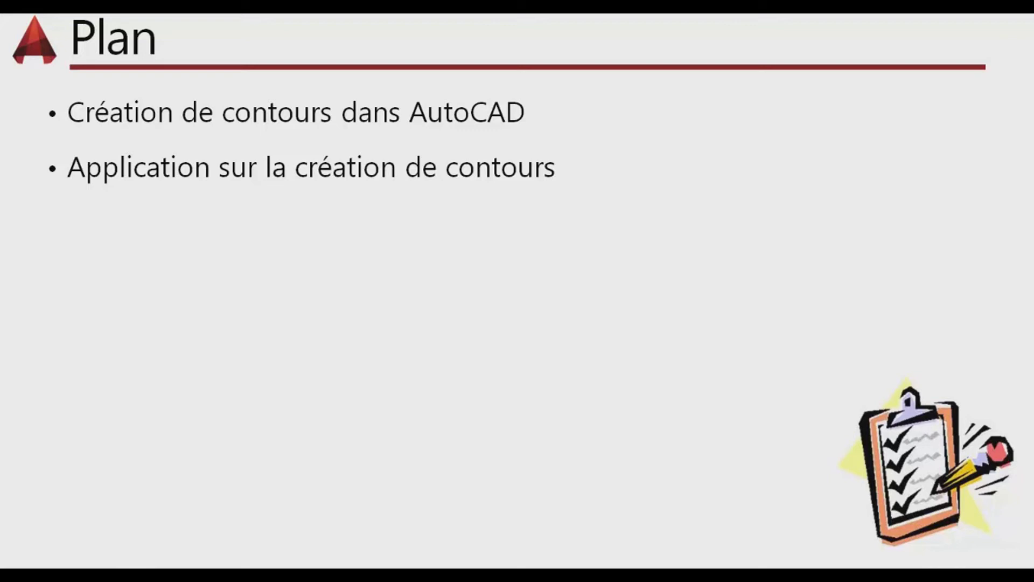
key("Right")
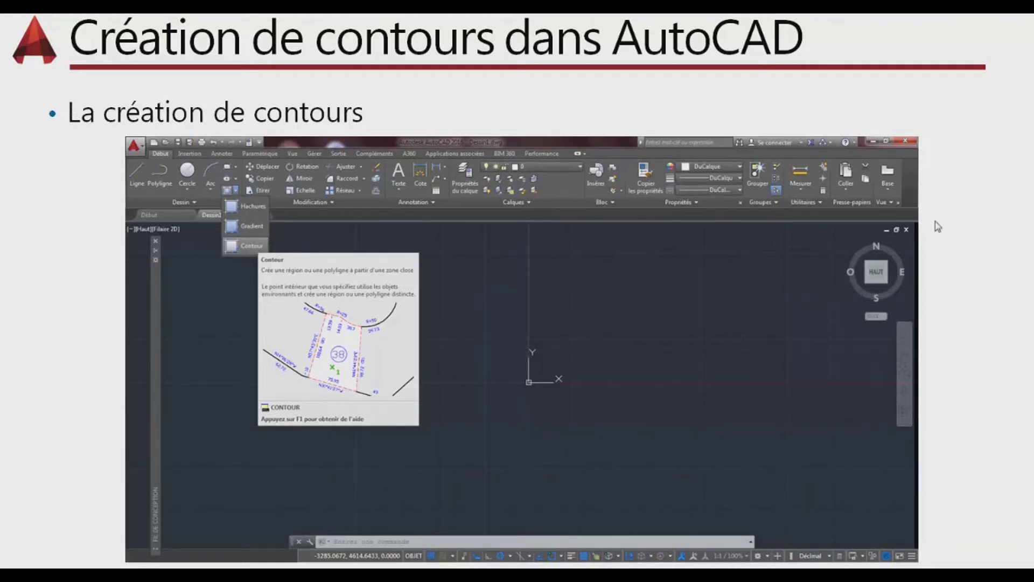
key("Right")
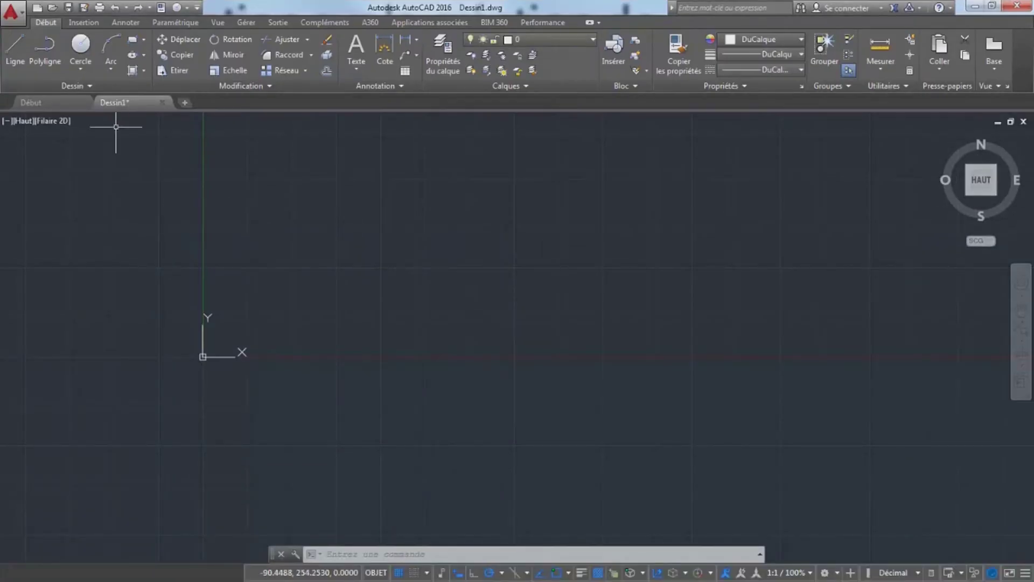
- Draw two connected lines from 0,0: 150 straight up along Y, and 160 in positive X
left_click(16, 54)
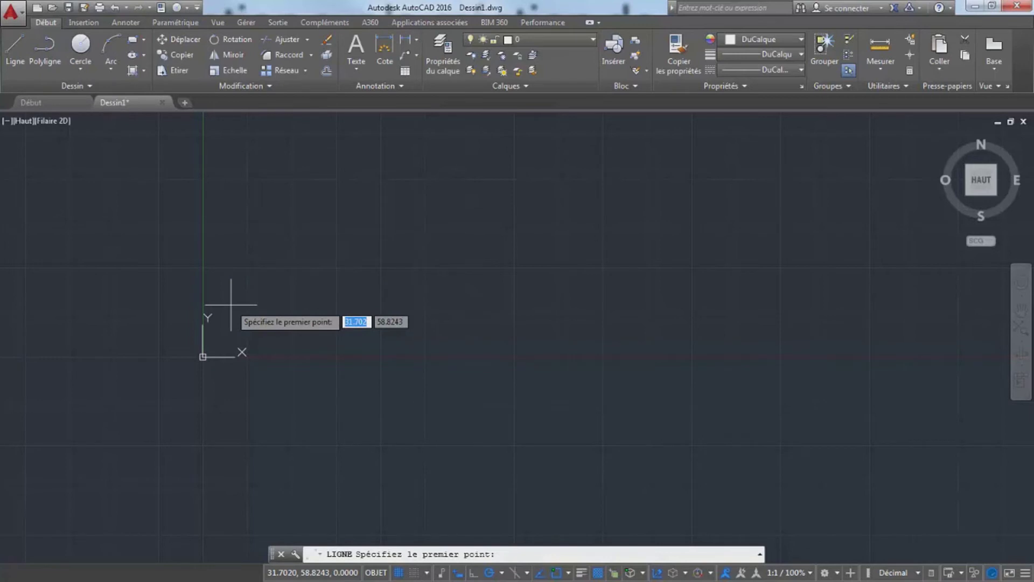
type("0")
key("Tab")
type("0")
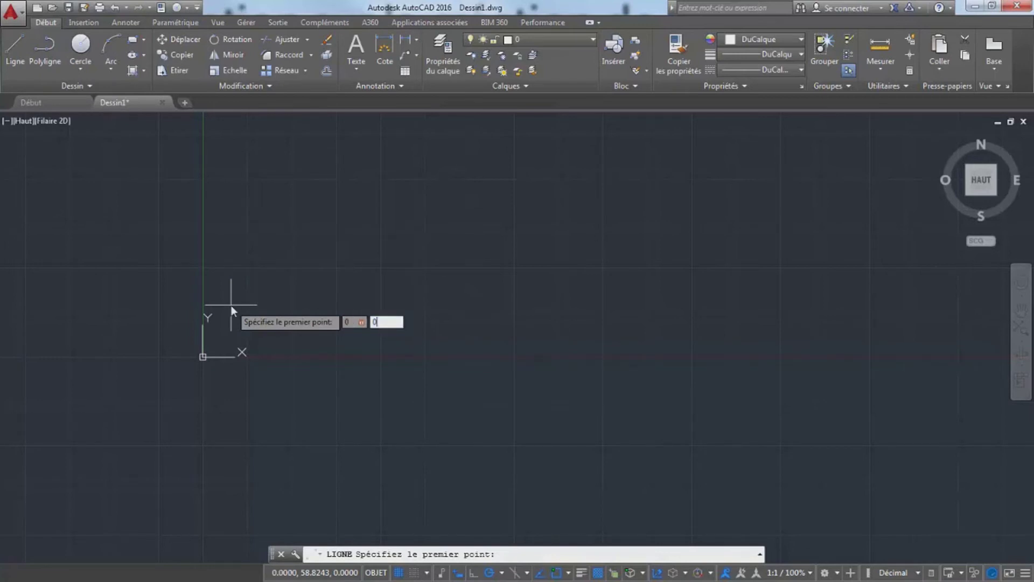
key("Return")
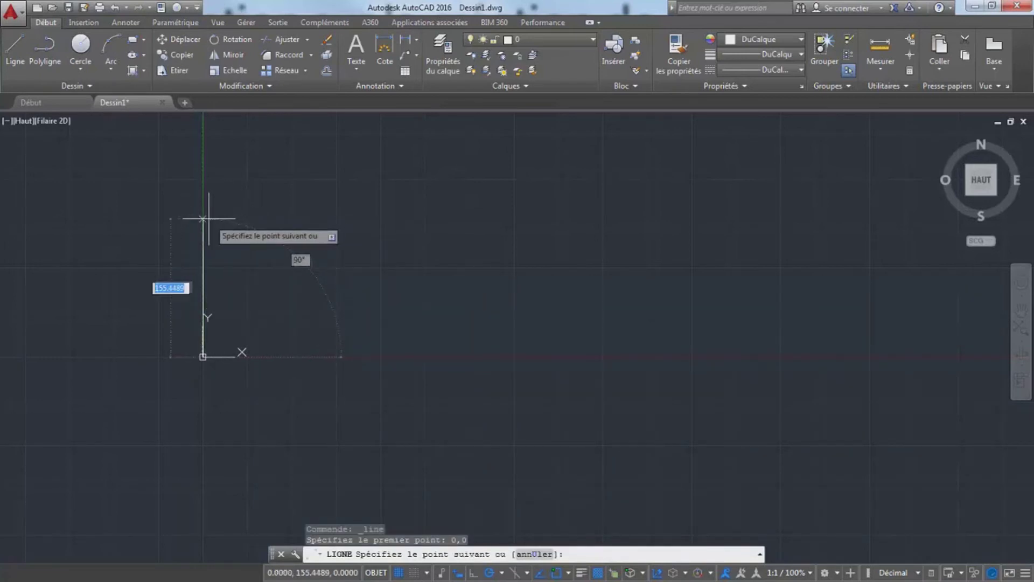
type("150")
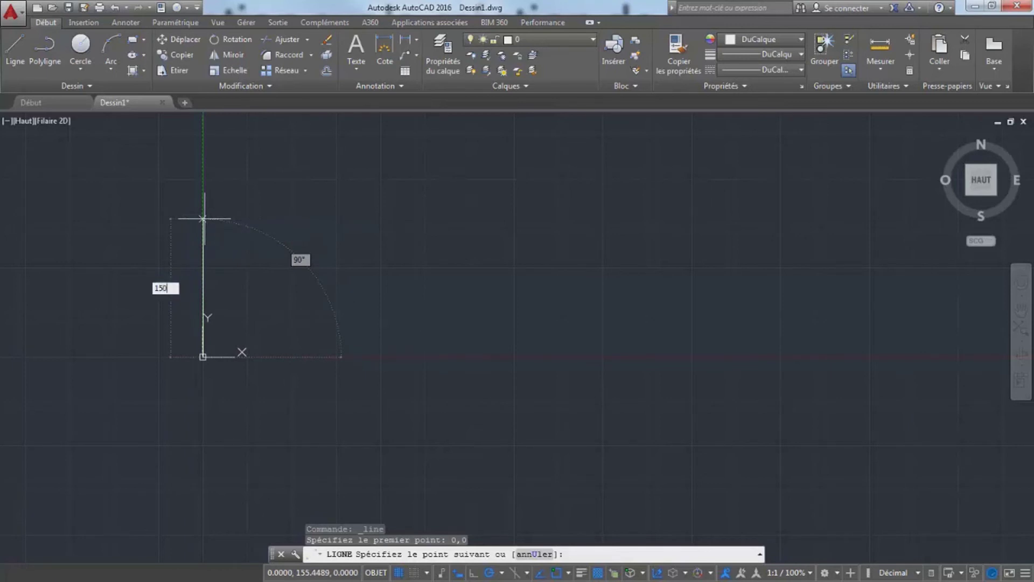
key("Return")
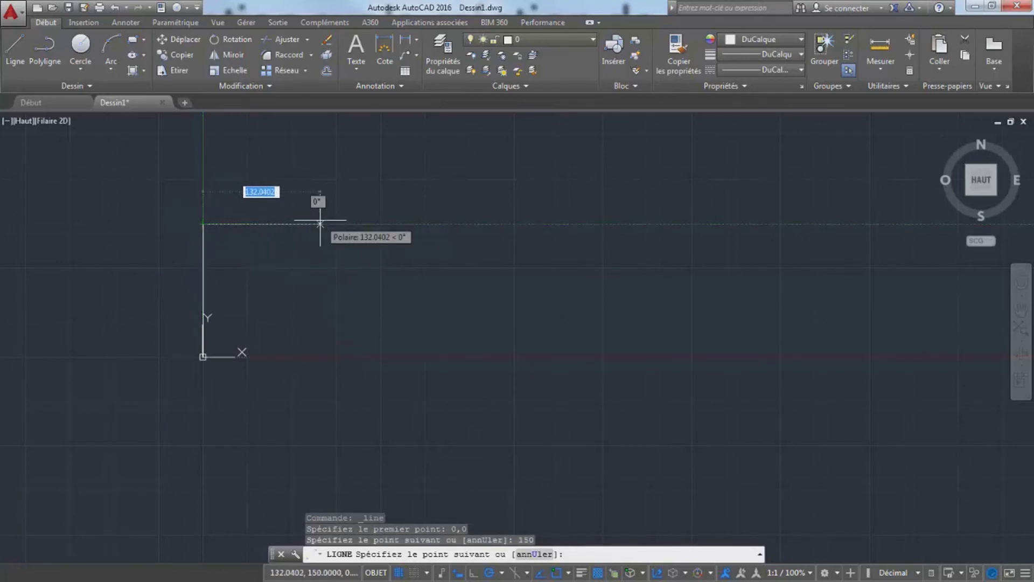
type("160")
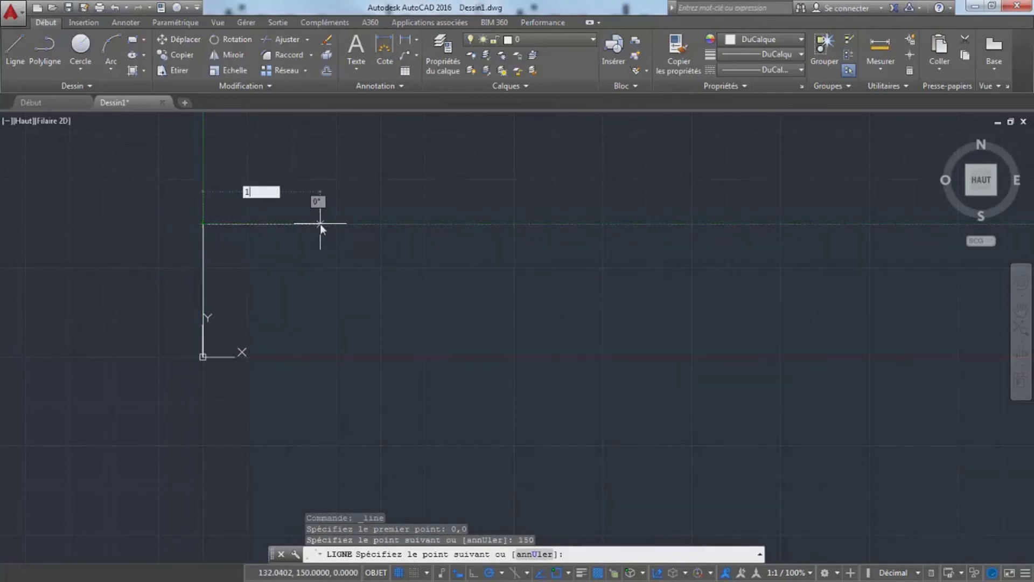
key("Return")
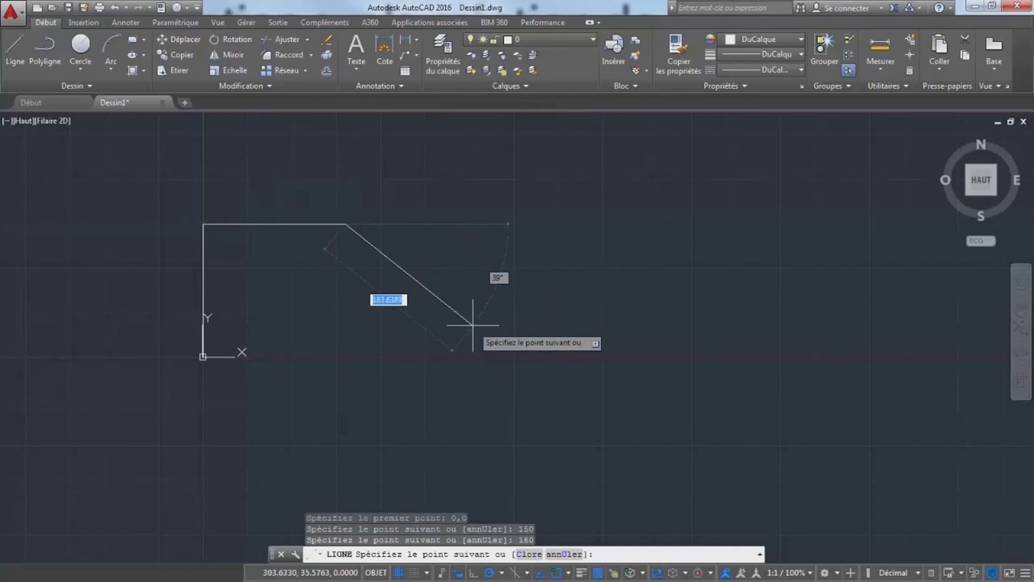
key("Escape")
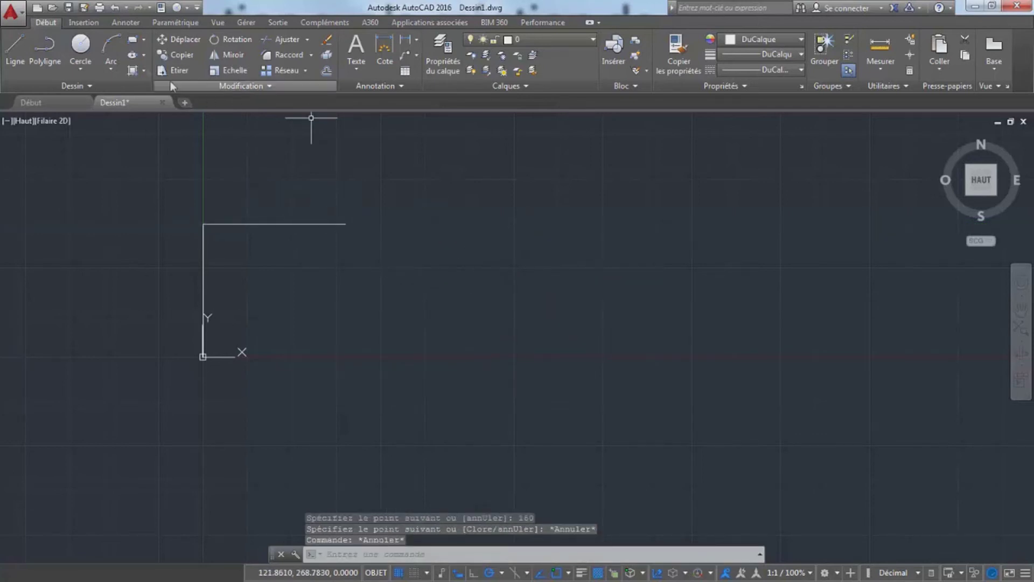
- Draw a three-point arc from the free end of the 160 line, bulging to the right and ending at about 162,77
left_click(111, 45)
left_click(343, 223)
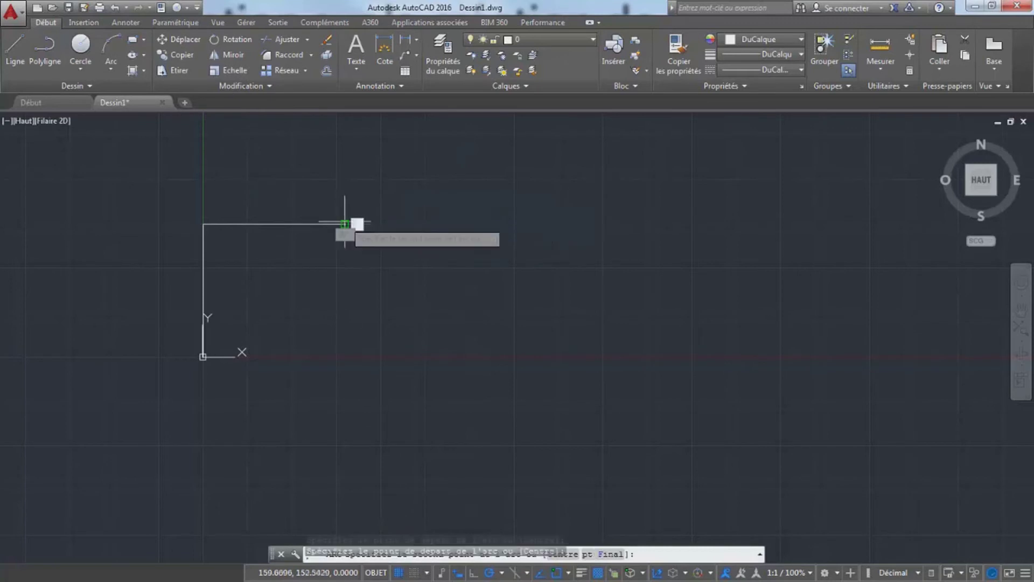
left_click(365, 253)
left_click(346, 288)
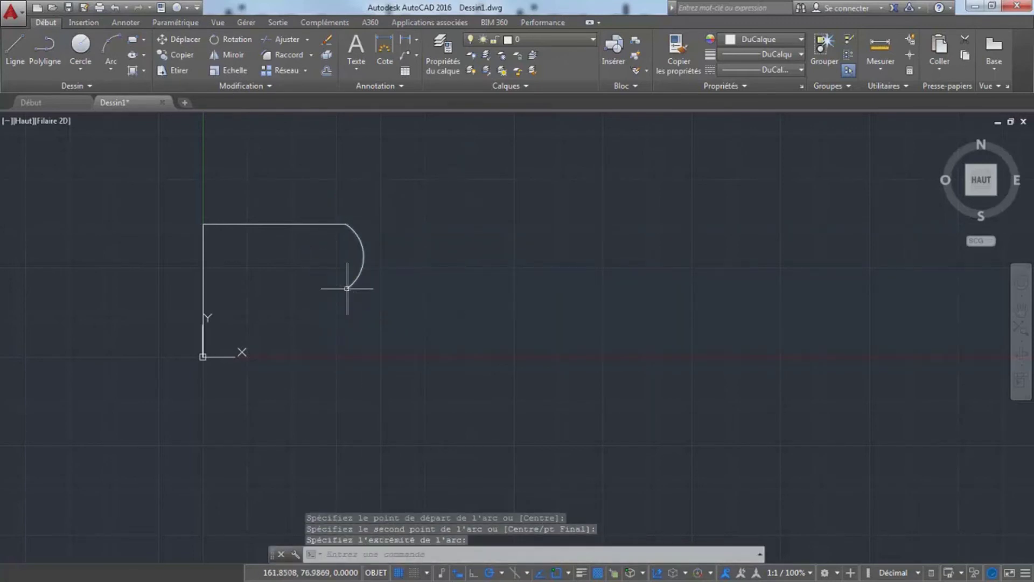
key("Escape")
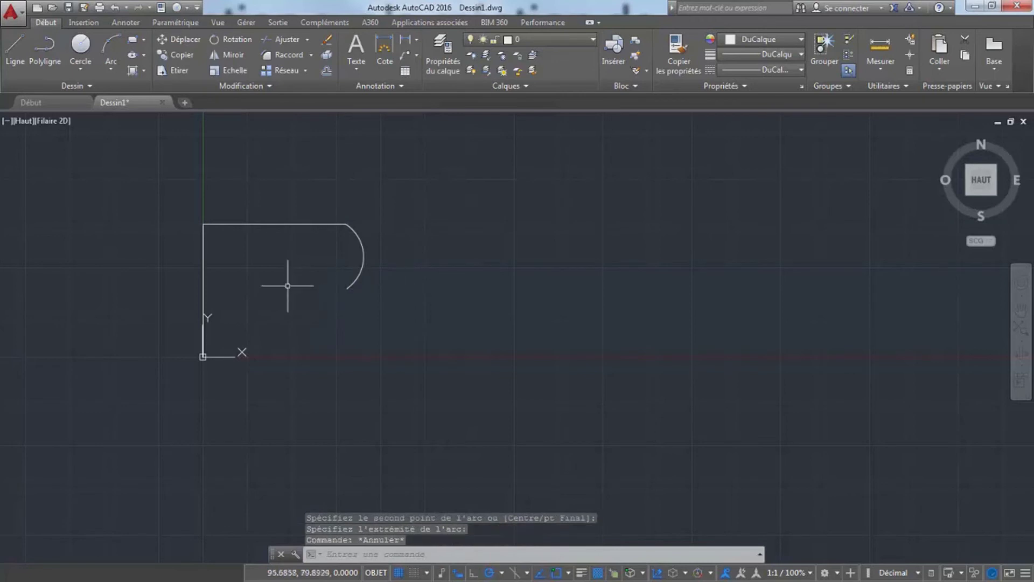
- Close the outline with lines from the arc's lower end: about 59 left, about 77 down to the X axis, and back to 0,0
type("L")
key("Return")
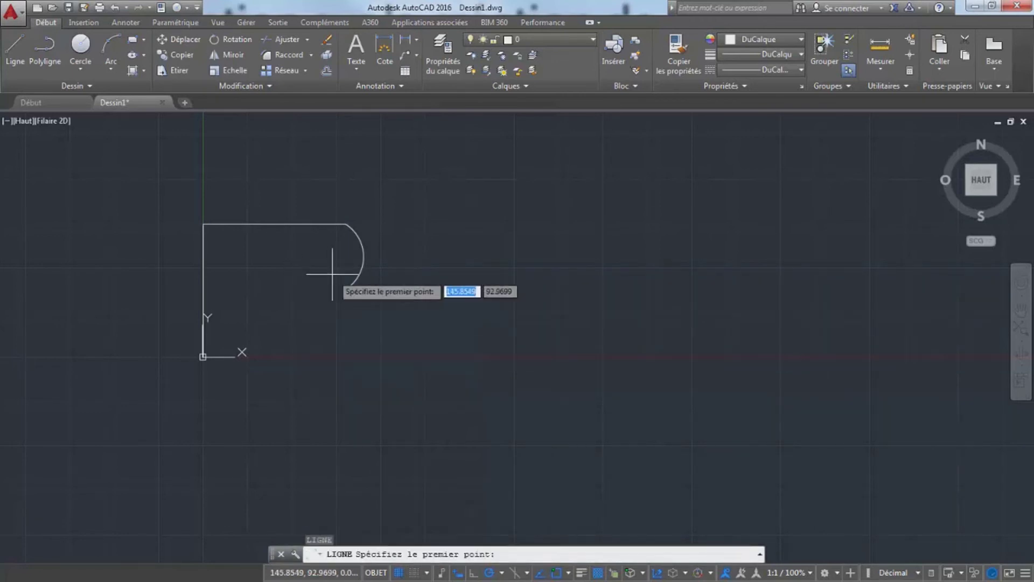
left_click(346, 288)
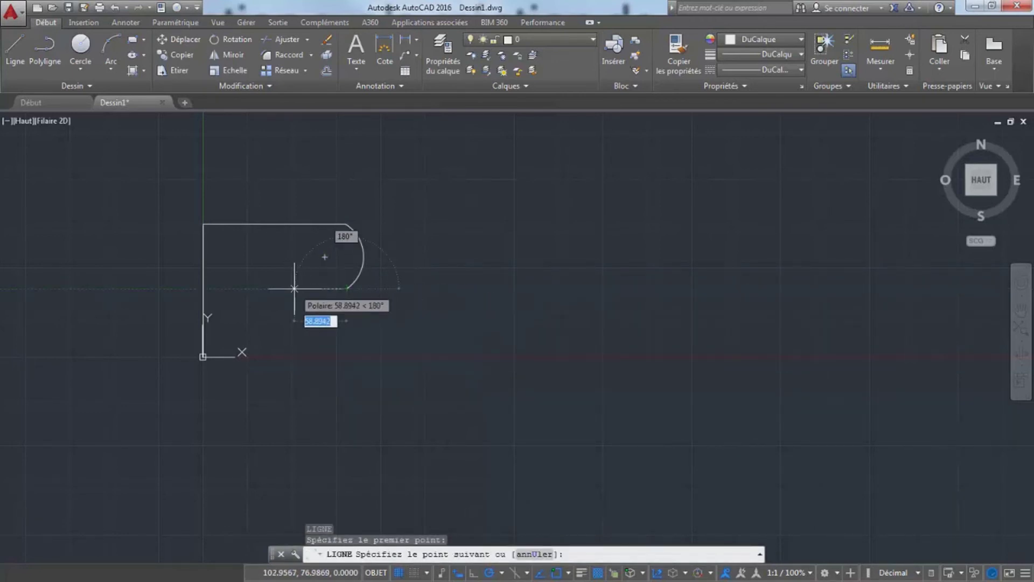
left_click(294, 288)
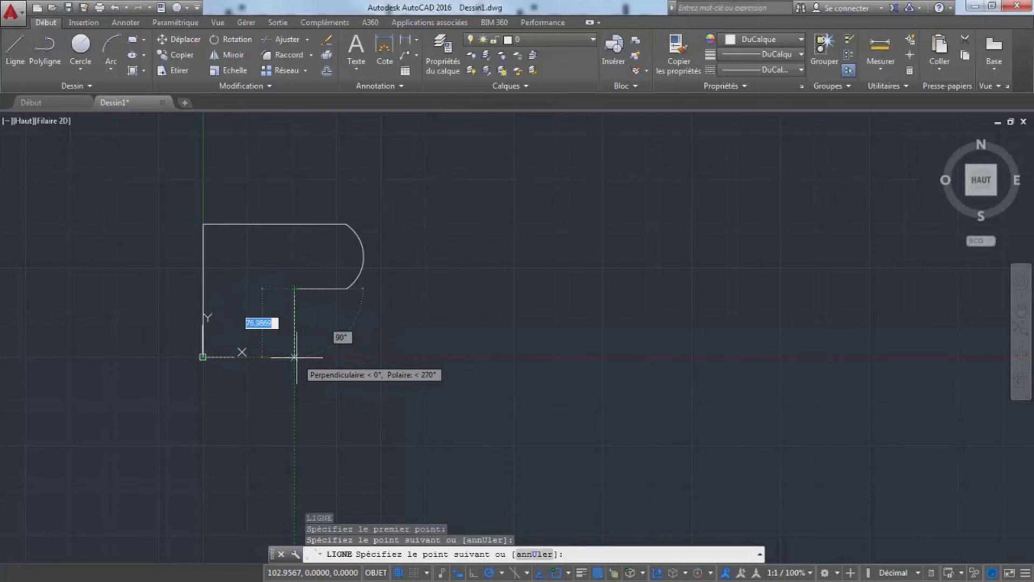
left_click(294, 357)
left_click(203, 356)
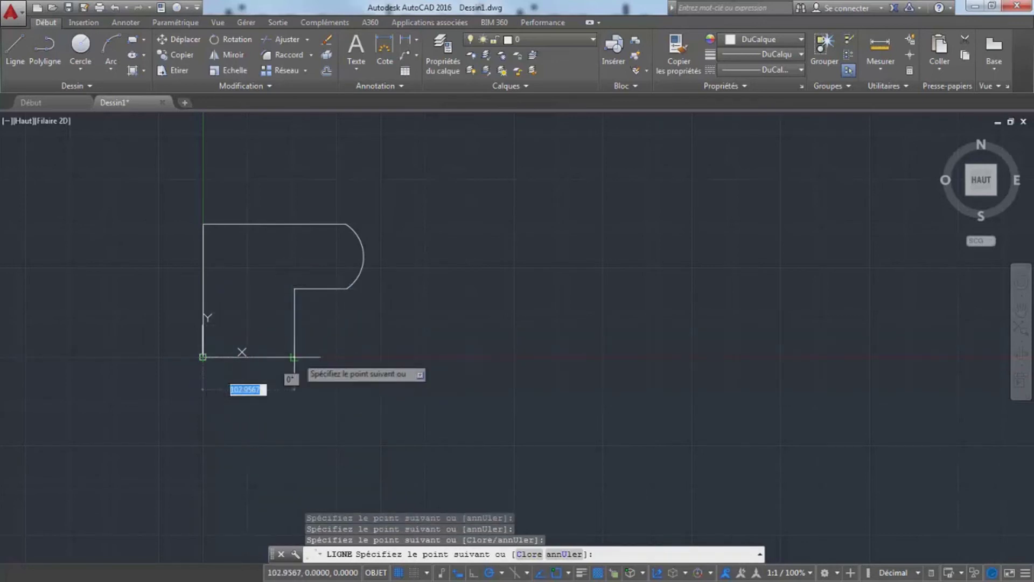
key("Escape")
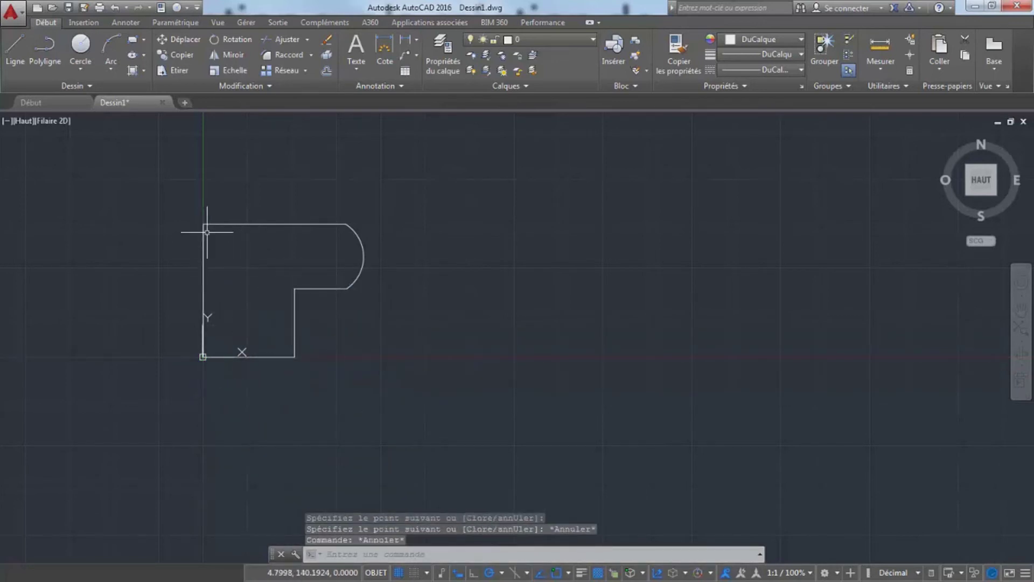
- Select the outline's left line, top line and arc, and stretch the arc outward by its midpoint grip
scroll(284, 293, "up", 3)
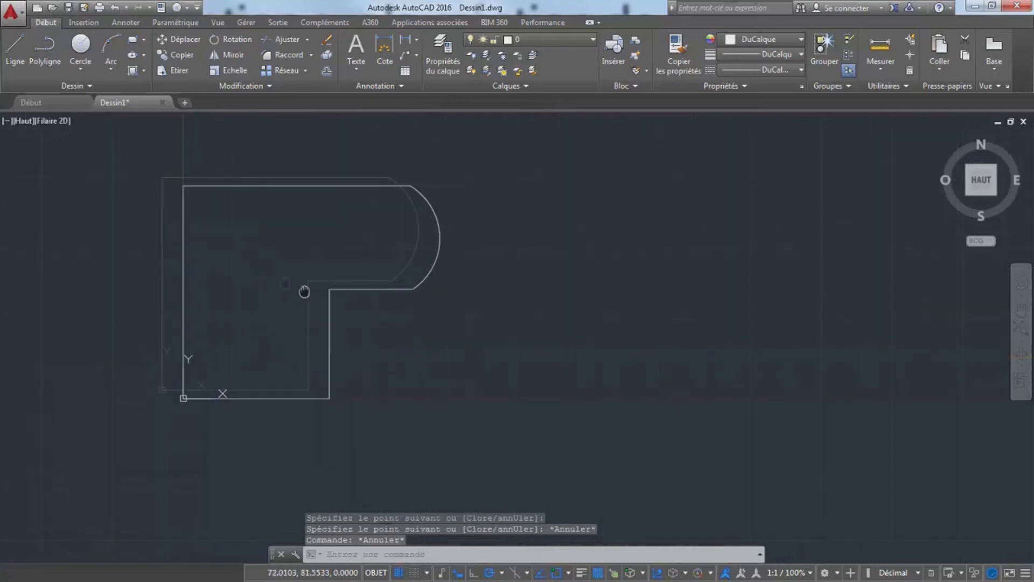
middle_click_drag(284, 284, 416, 279)
left_click(358, 272)
left_click(392, 236)
left_click(605, 258)
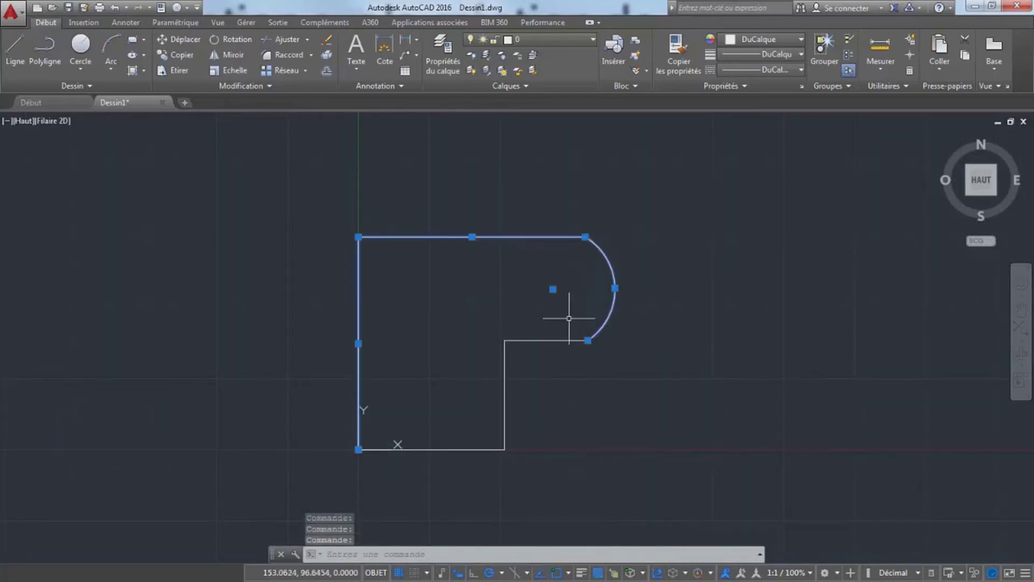
left_click(615, 288)
left_click(633, 288)
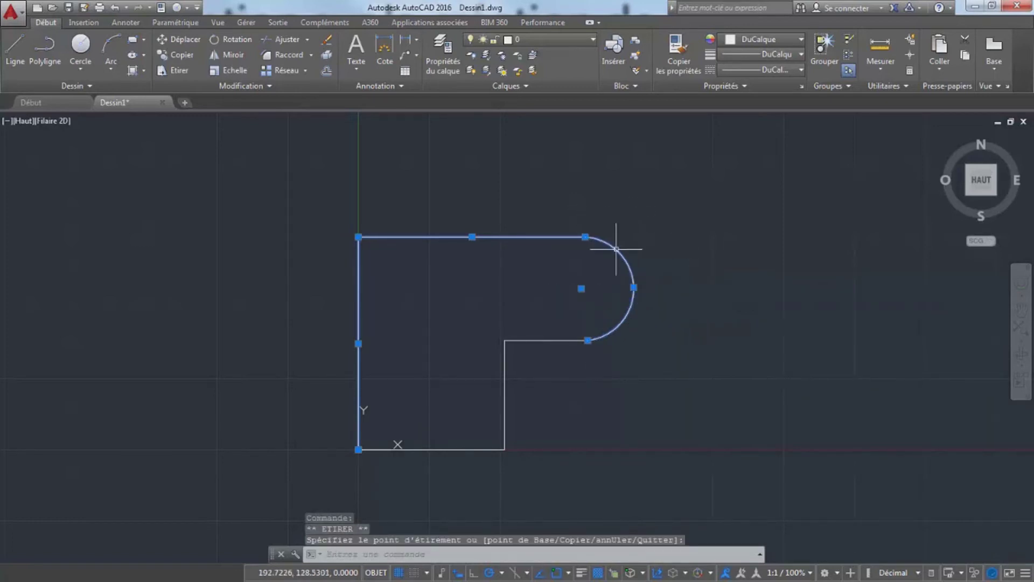
- Try stretching the shared endpoint of the top line and the arc to new positions, and undo both stretches
left_click(586, 237)
left_click(651, 225)
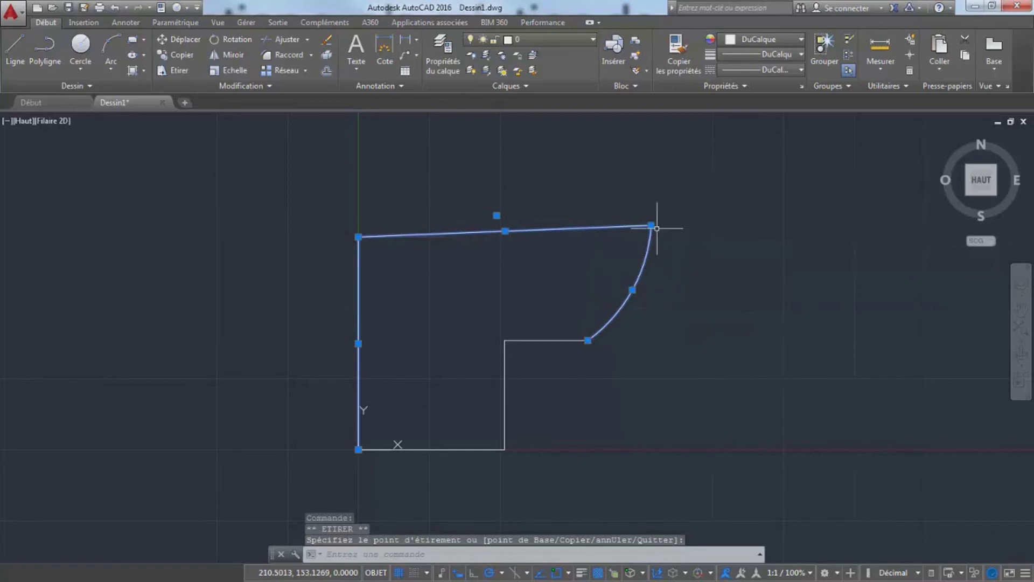
left_click(650, 225)
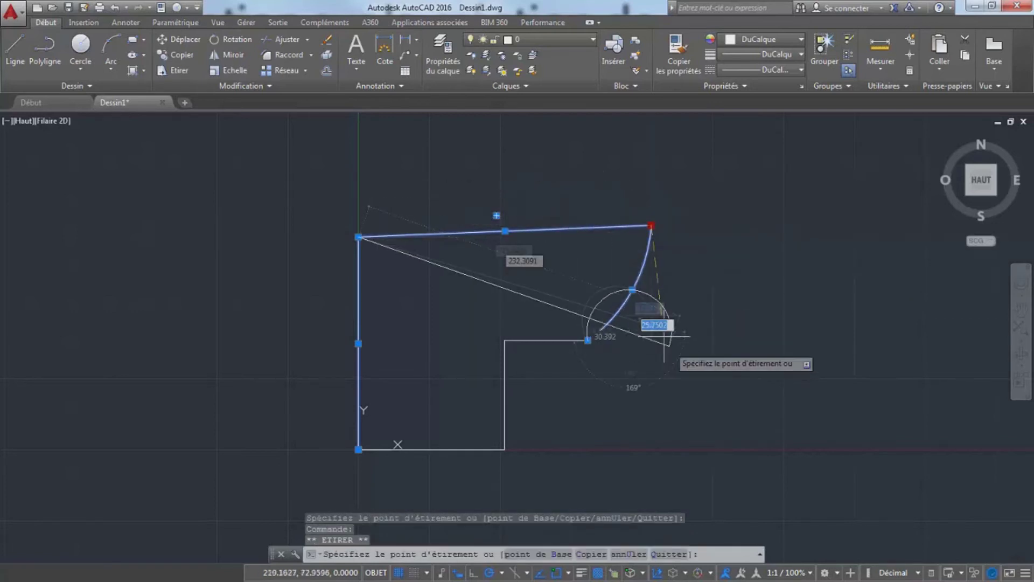
left_click(586, 204)
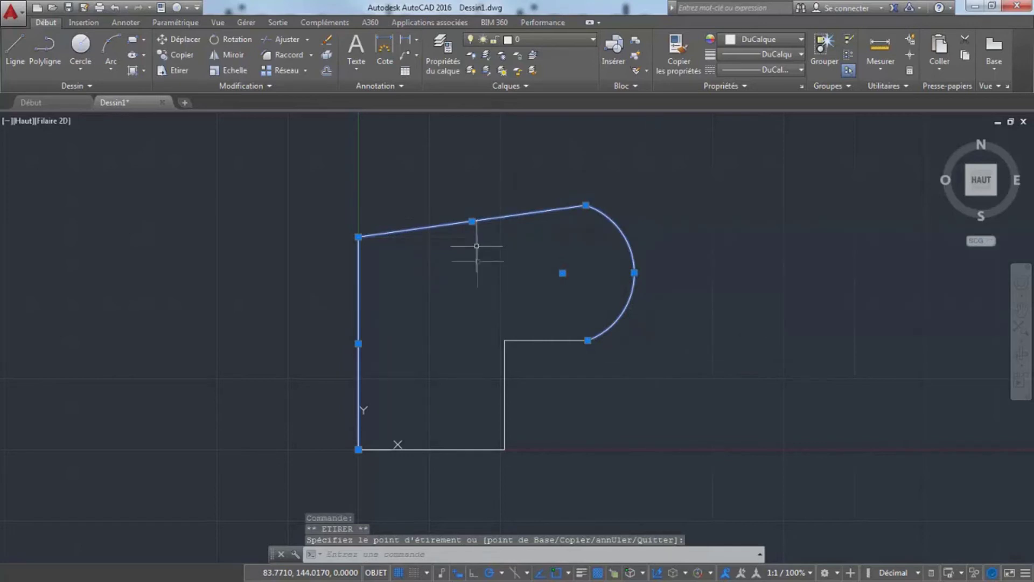
key("Escape")
key("Escape")
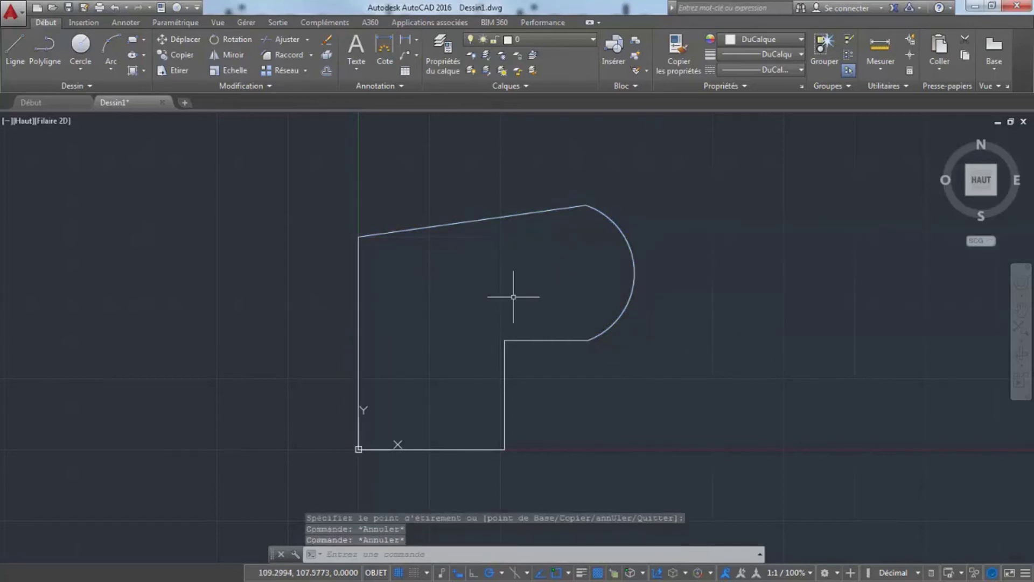
key("ctrl+z")
key("ctrl+z")
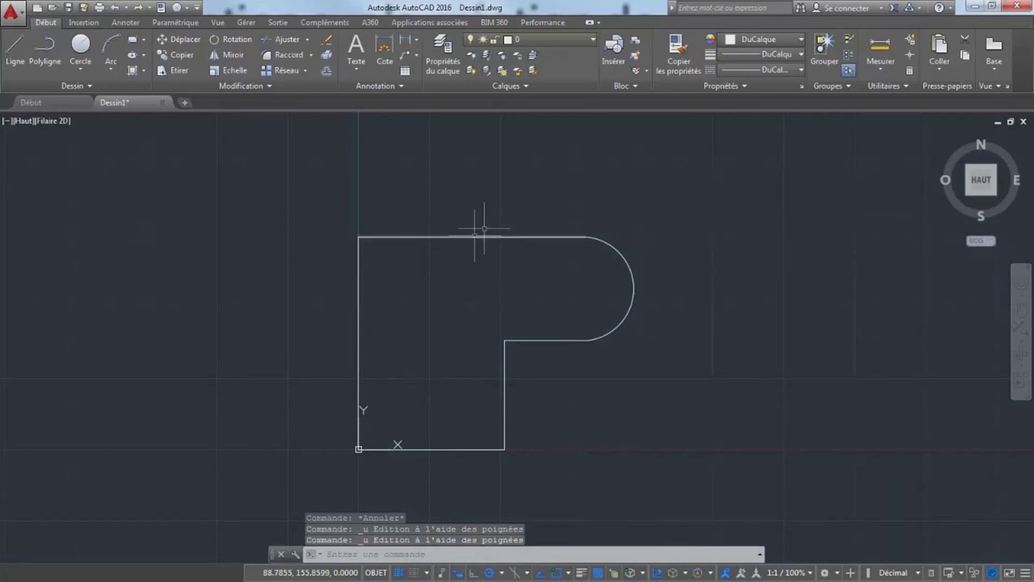
- Create a closed boundary polyline (Contour) from an internal point of the P-shaped outline and check it by selecting it
left_click(144, 70)
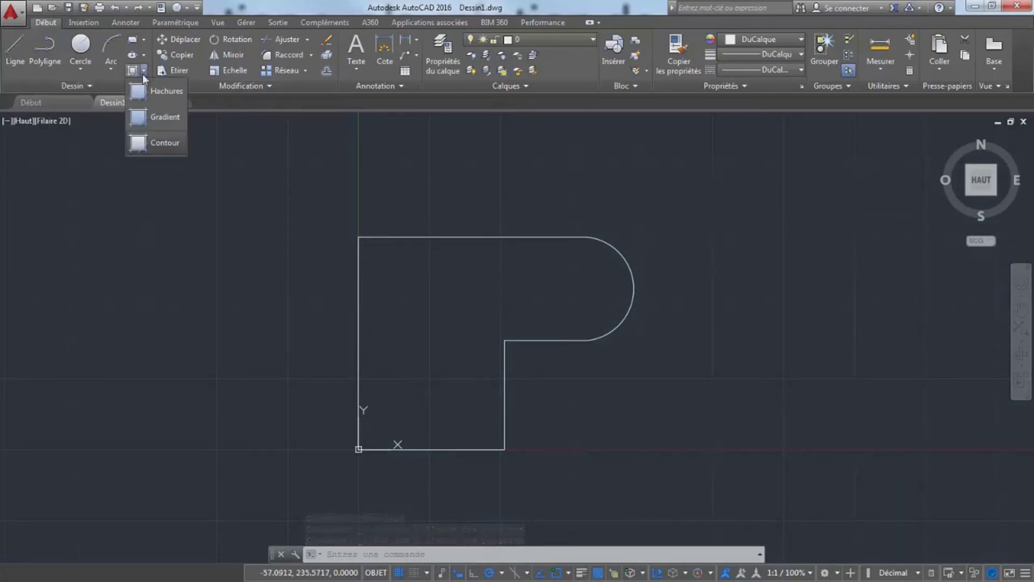
left_click(170, 143)
left_click(441, 229)
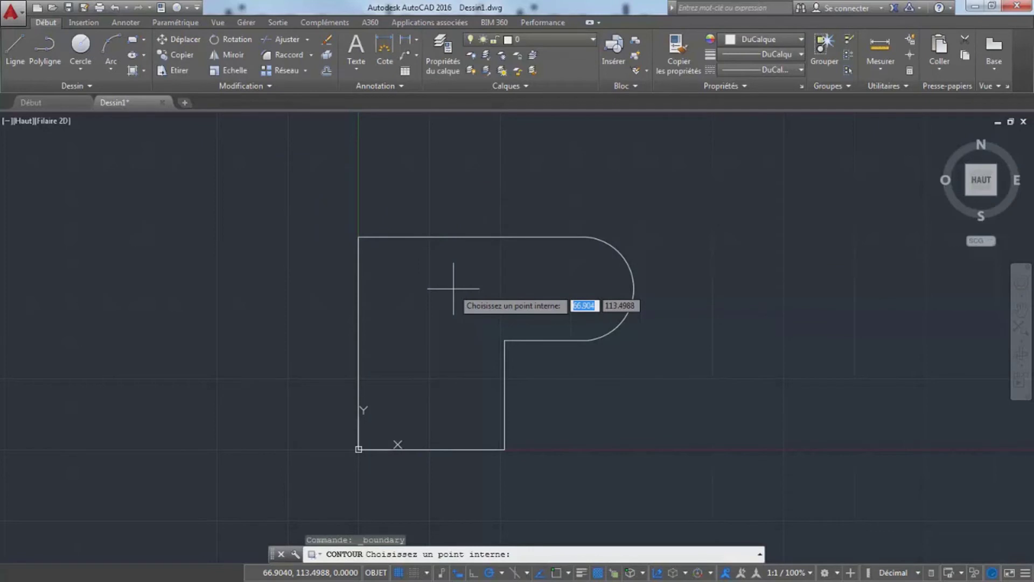
left_click(453, 288)
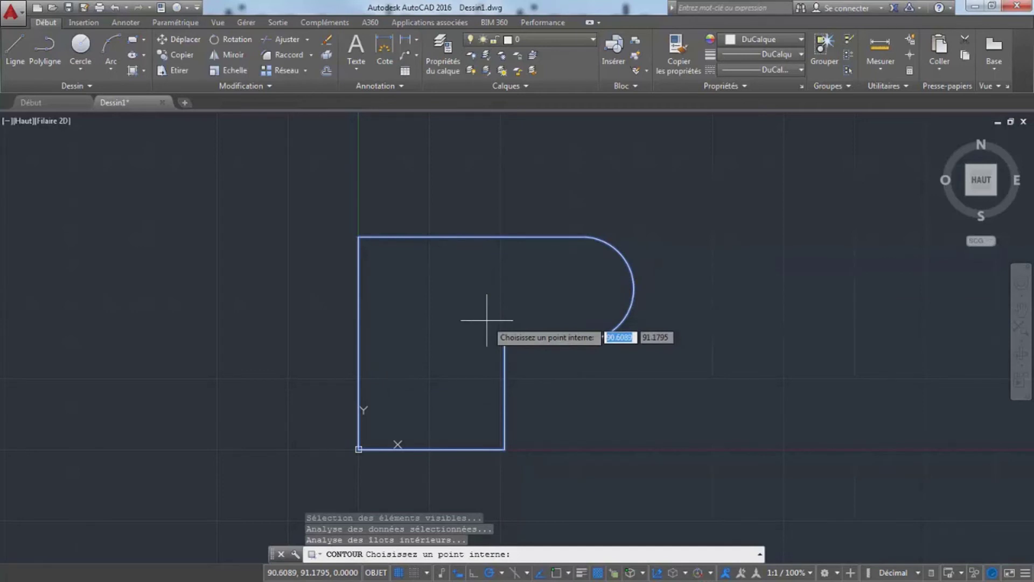
key("Return")
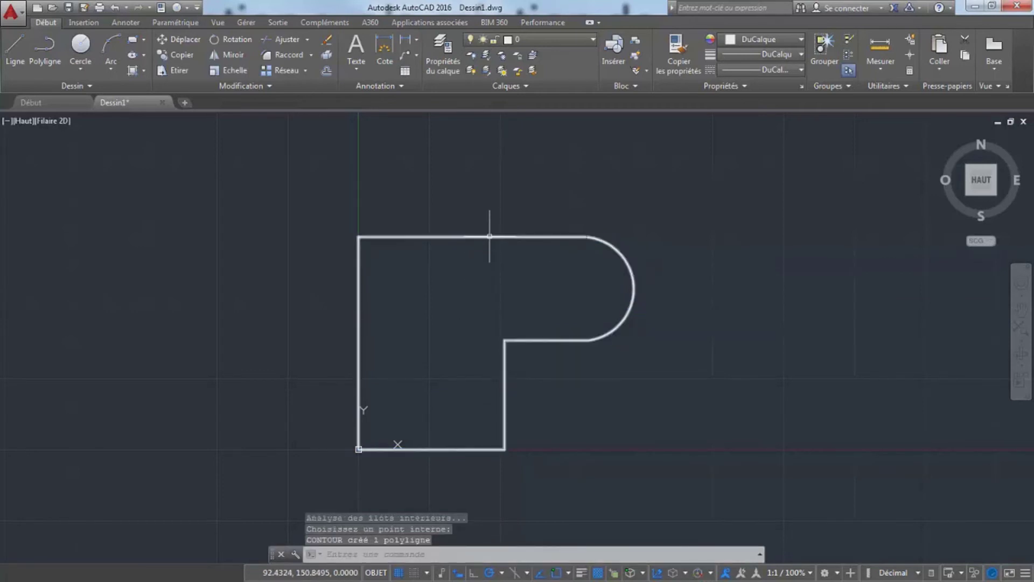
left_click(489, 236)
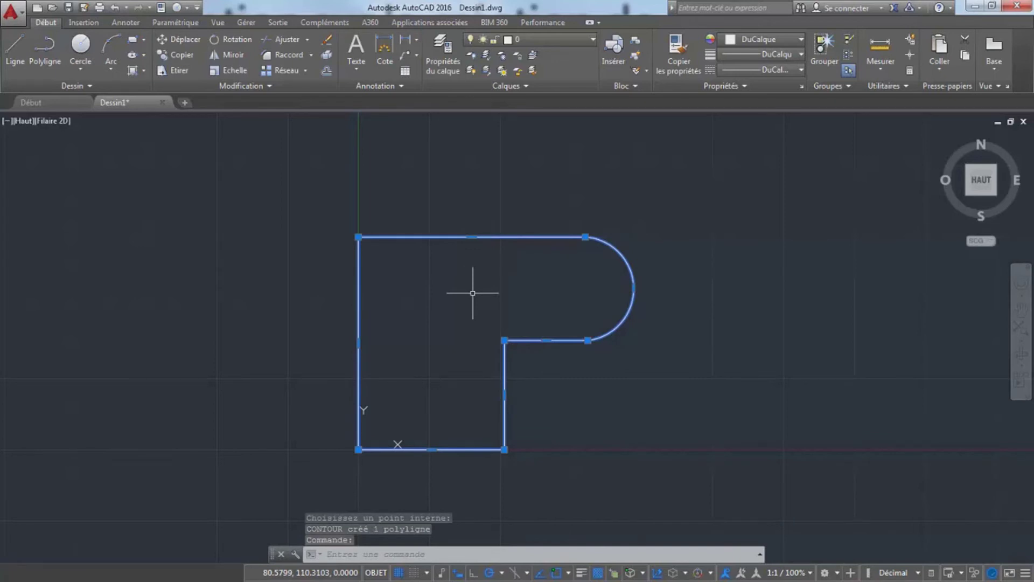
key("Escape")
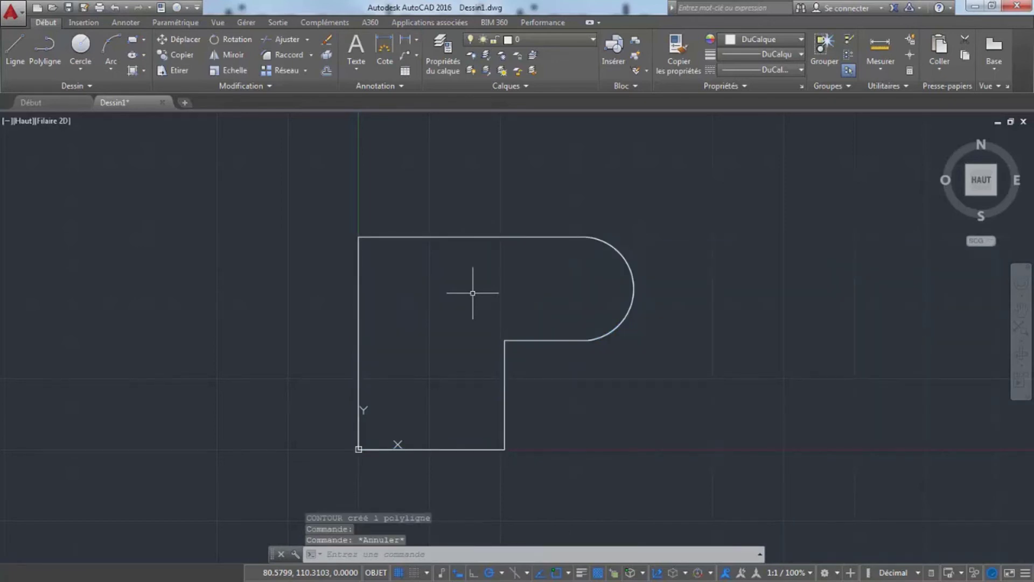
- Try stretching the polyline's vertex between the top edge and the arc straight upward, and undo the stretch
left_click(472, 236)
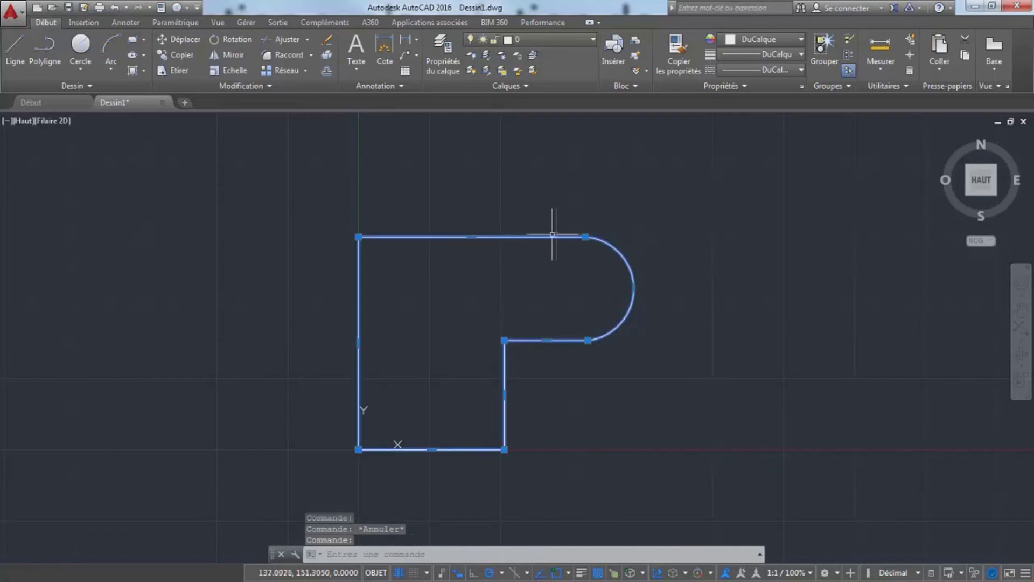
mouse_move(585, 237)
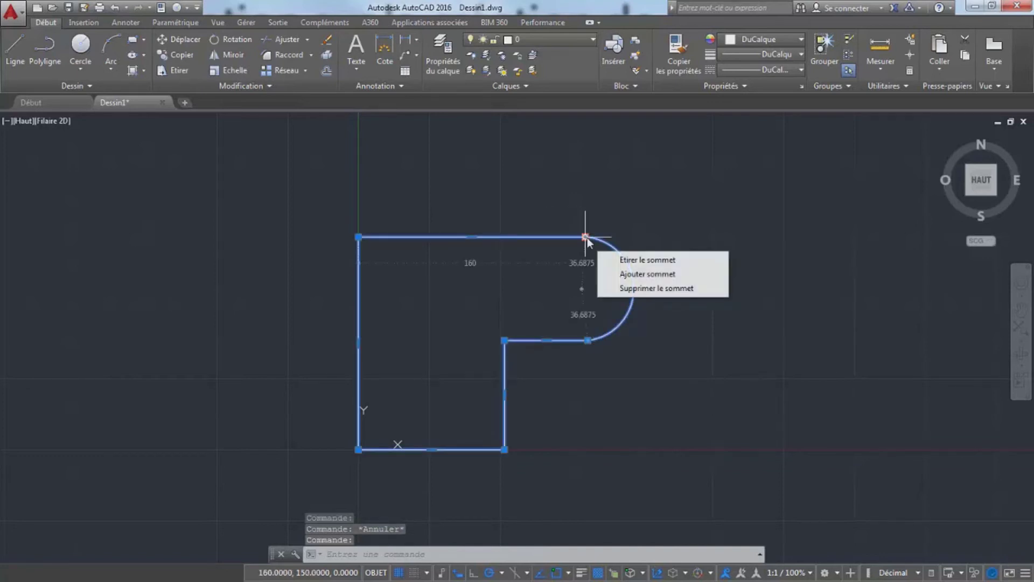
left_click(585, 237)
left_click(585, 200)
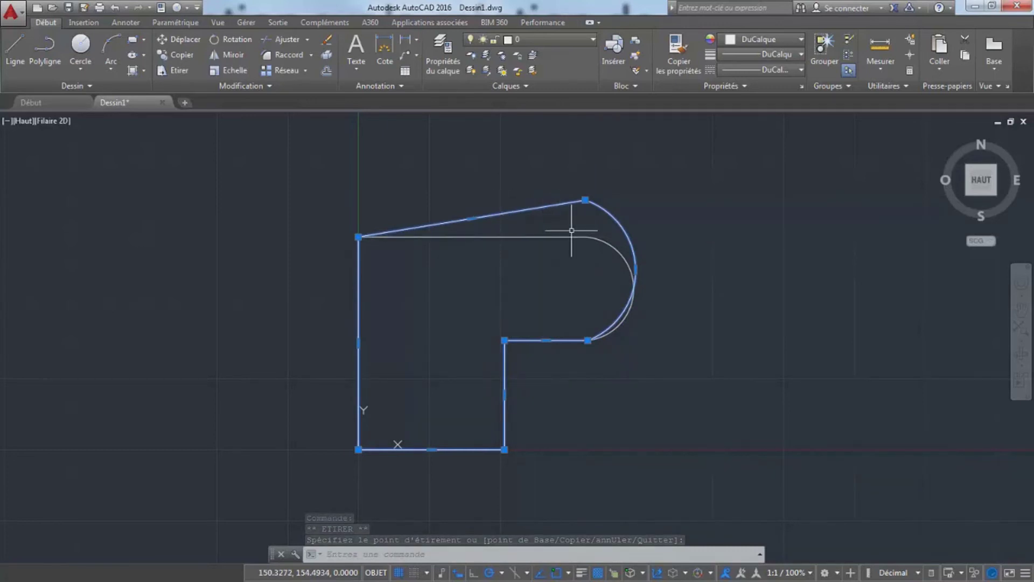
key("ctrl+z")
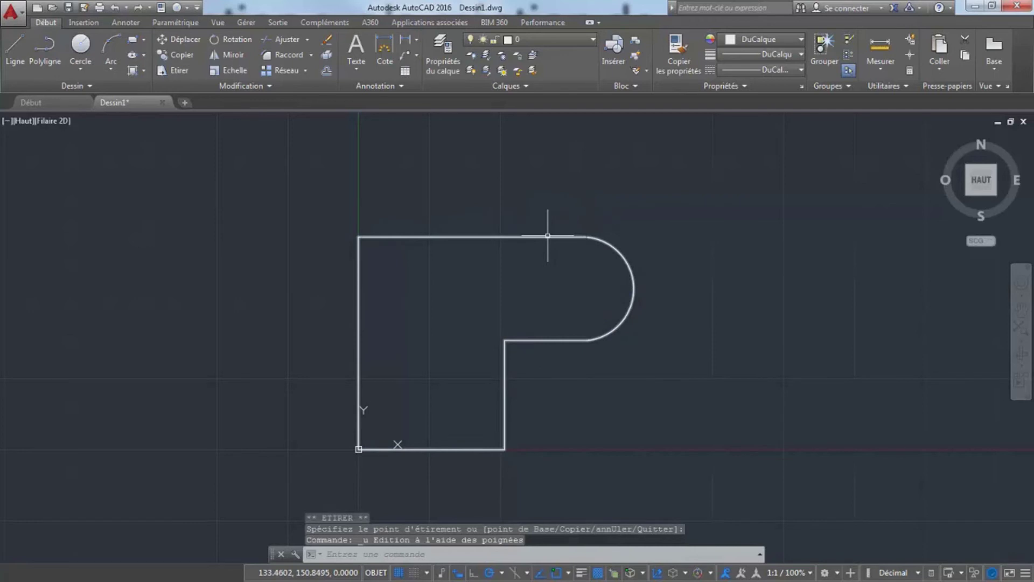
- Move the boundary polyline horizontally to the right of the original outline, using its upper-left corner as base point
left_click(548, 235)
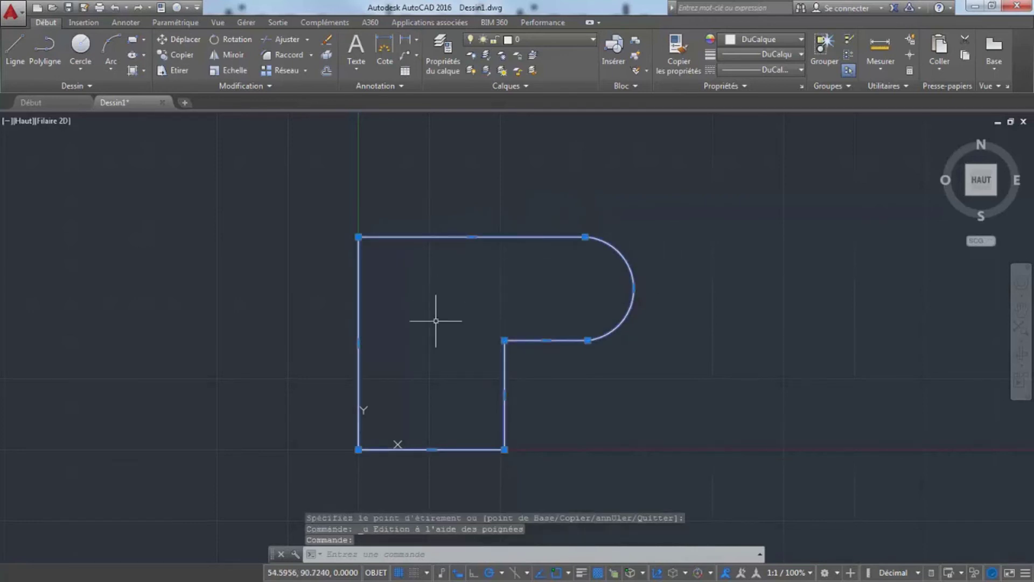
left_click(179, 40)
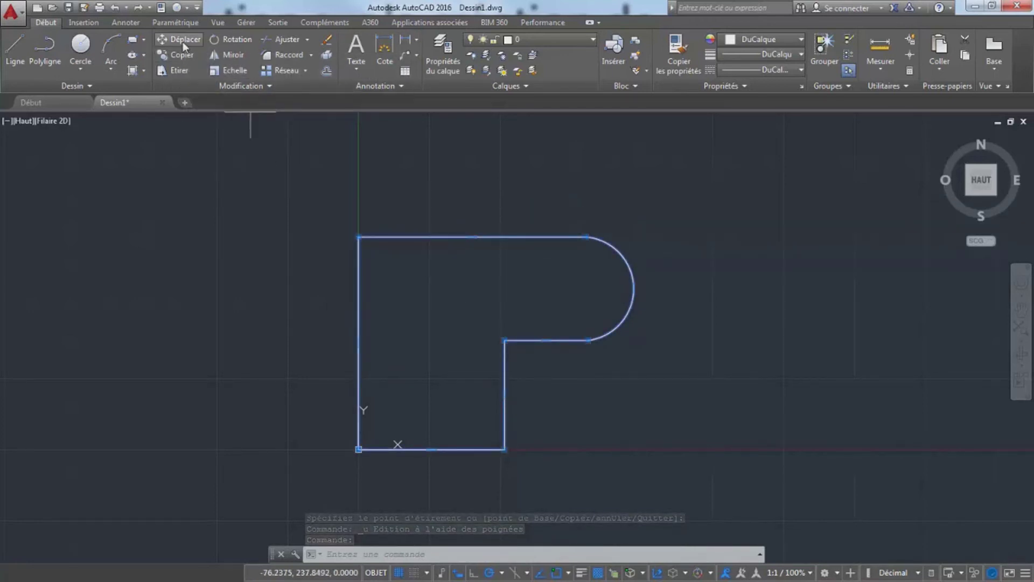
left_click(358, 236)
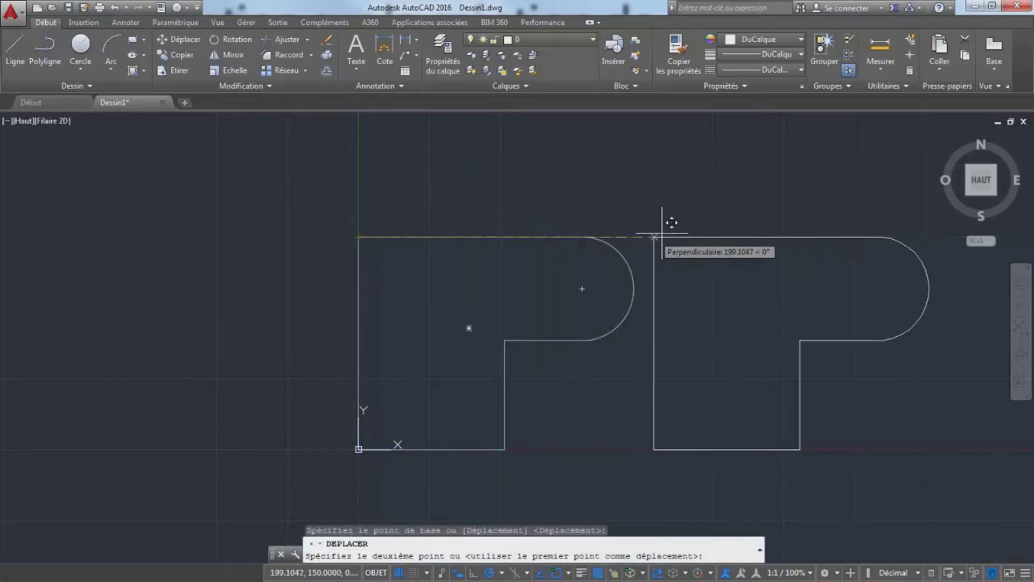
left_click(676, 220)
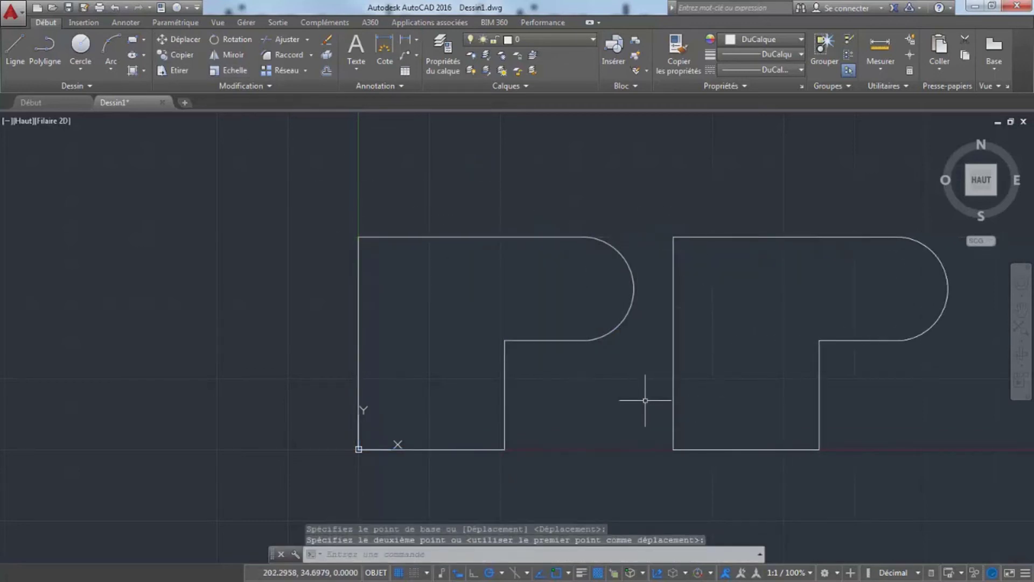
key("ctrl+z")
key("ctrl+z")
key("ctrl+z")
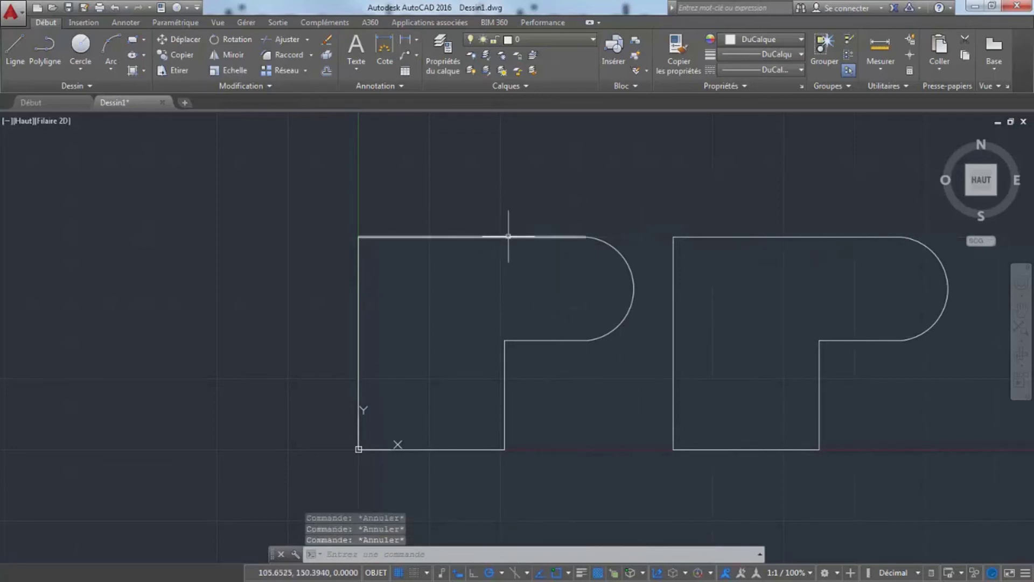
- Inspect the original outline by selecting its top line, arc and short horizontal line one by one, and clear the selection
left_click(493, 236)
left_click(596, 241)
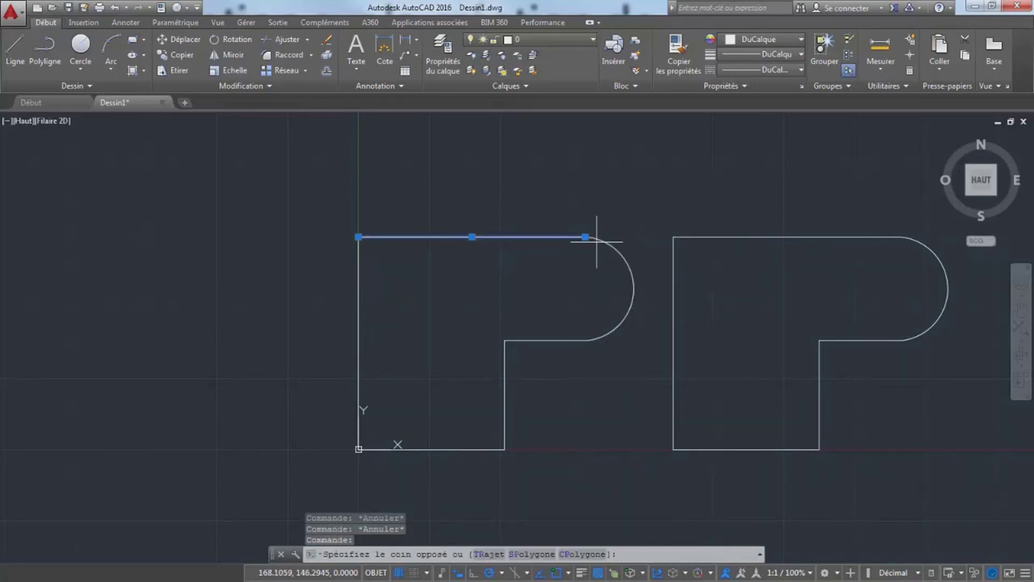
left_click(598, 239)
left_click(610, 240)
left_click(611, 243)
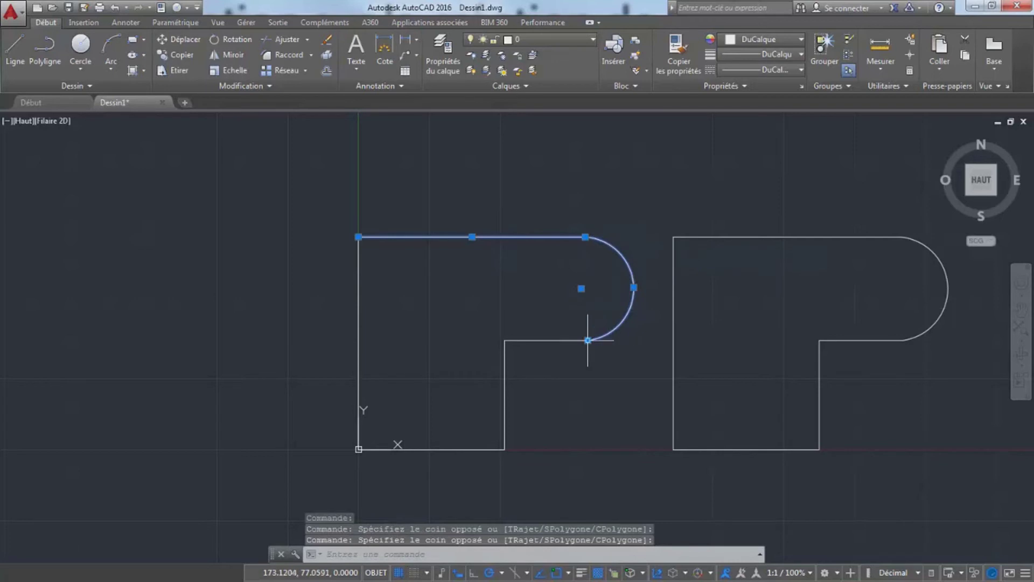
left_click(545, 340)
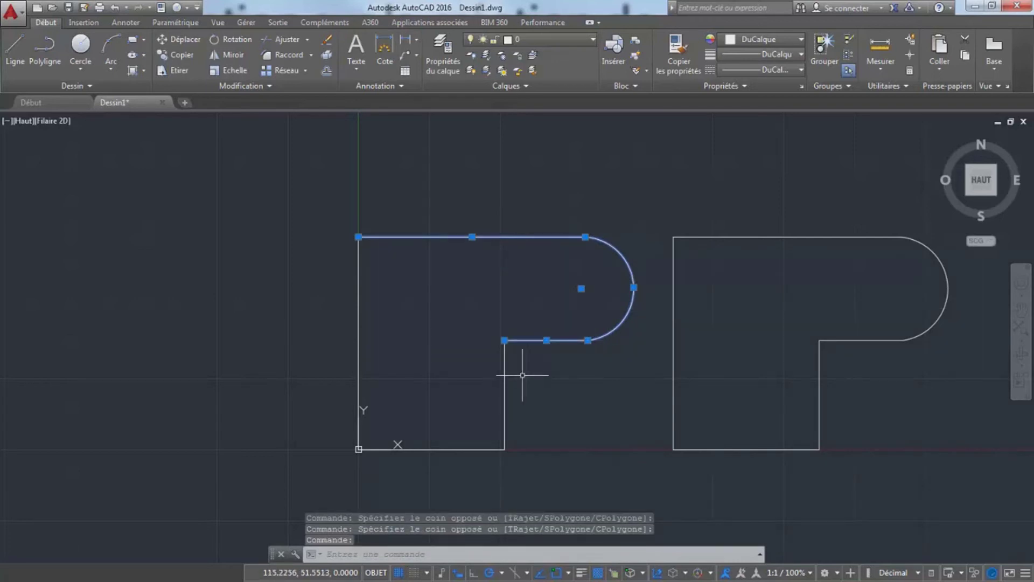
key("Escape")
key("Escape")
- Select the moved outline to check whether it is a single object, and clear the selection
left_click(686, 237)
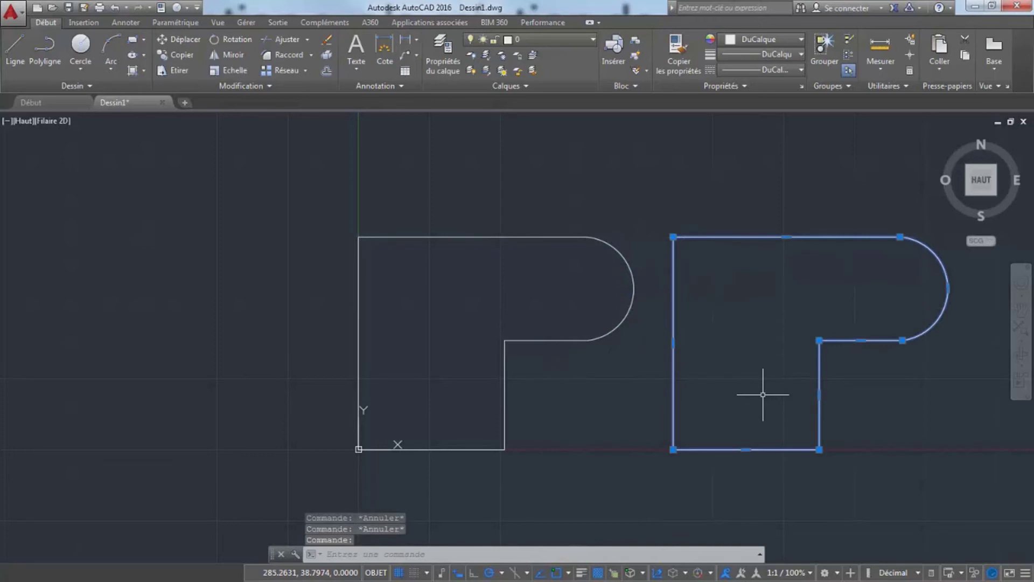
key("Escape")
key("Escape")
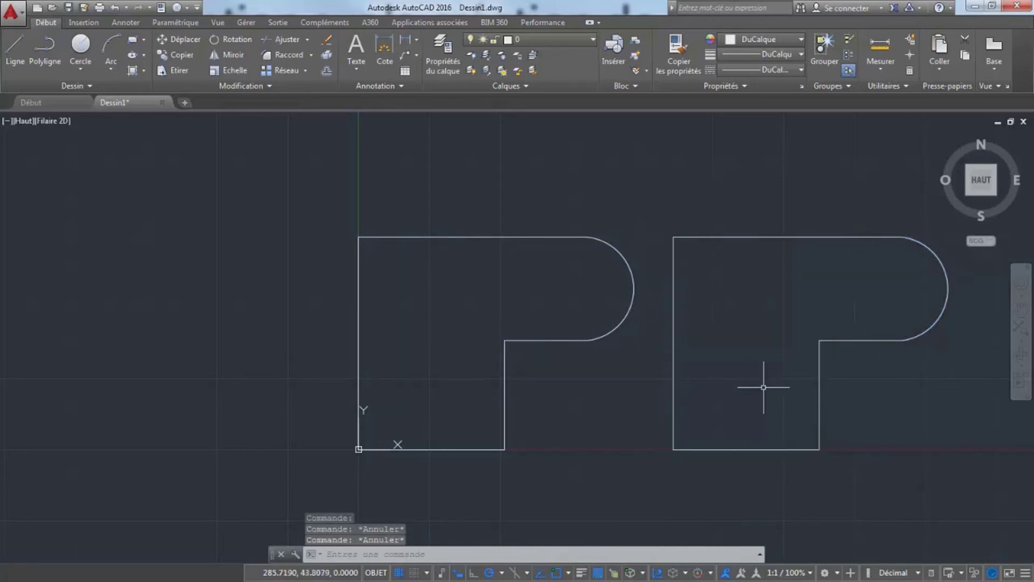
key("Escape")
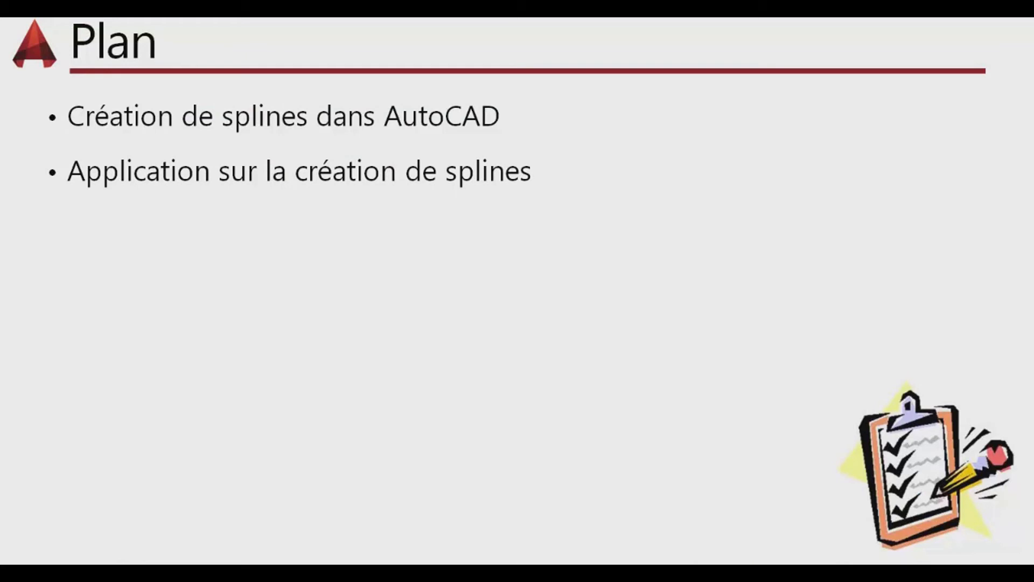
left_click(697, 337)
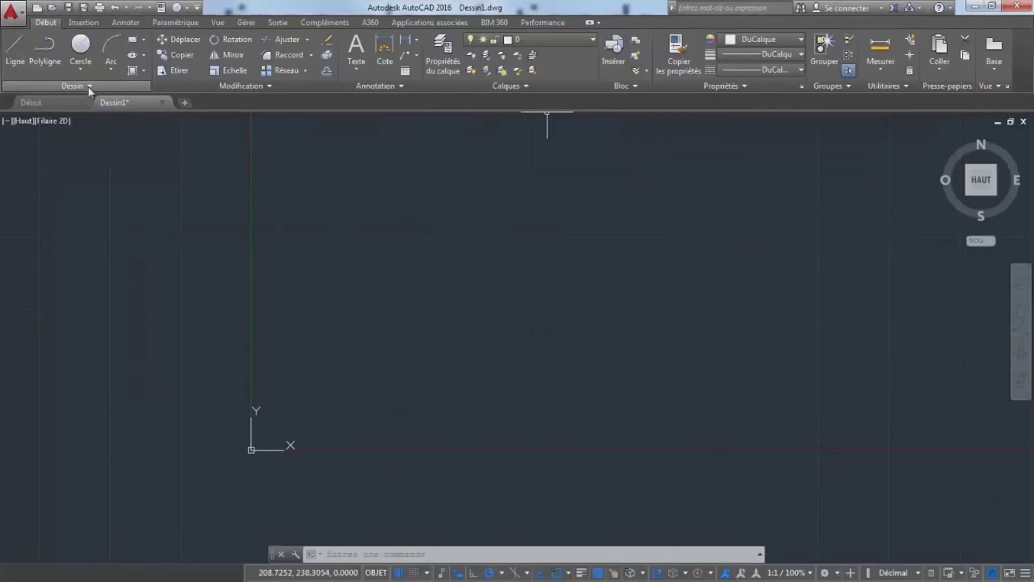
- Draw an open control-vertex spline starting at 0,0 with seven more vertices that rise, loop round and end just above the X axis
left_click(89, 86)
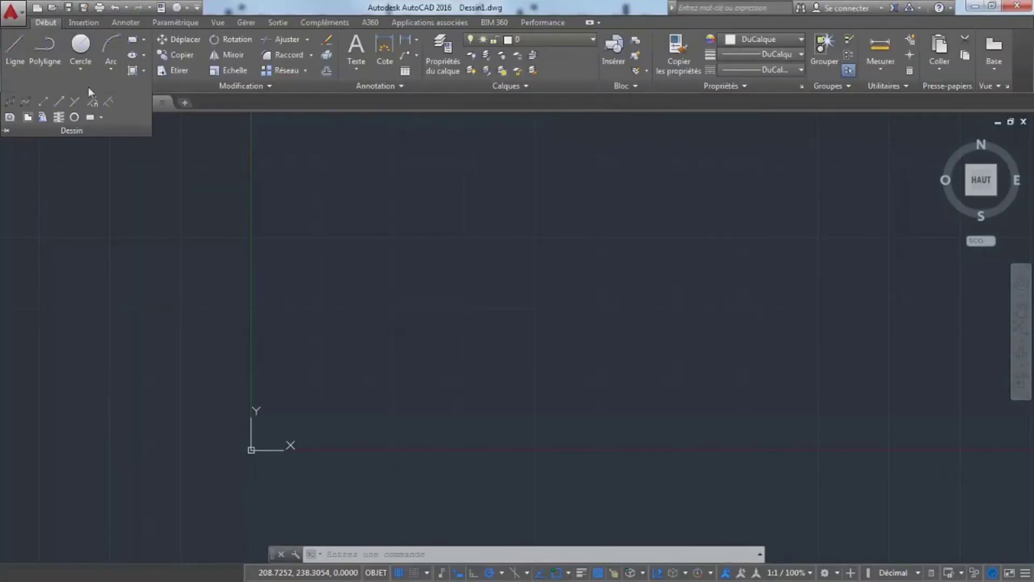
left_click(22, 106)
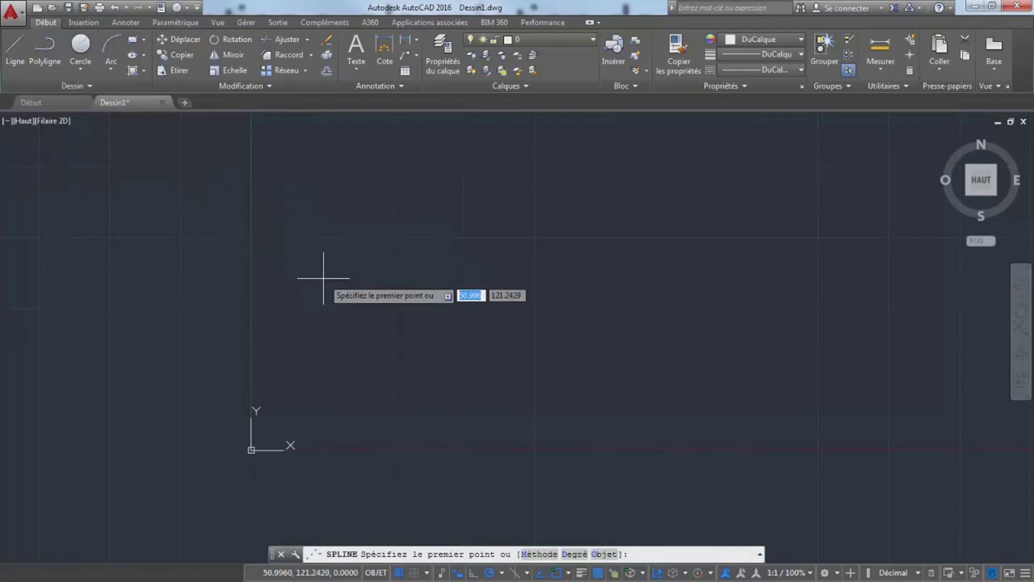
type("0,0")
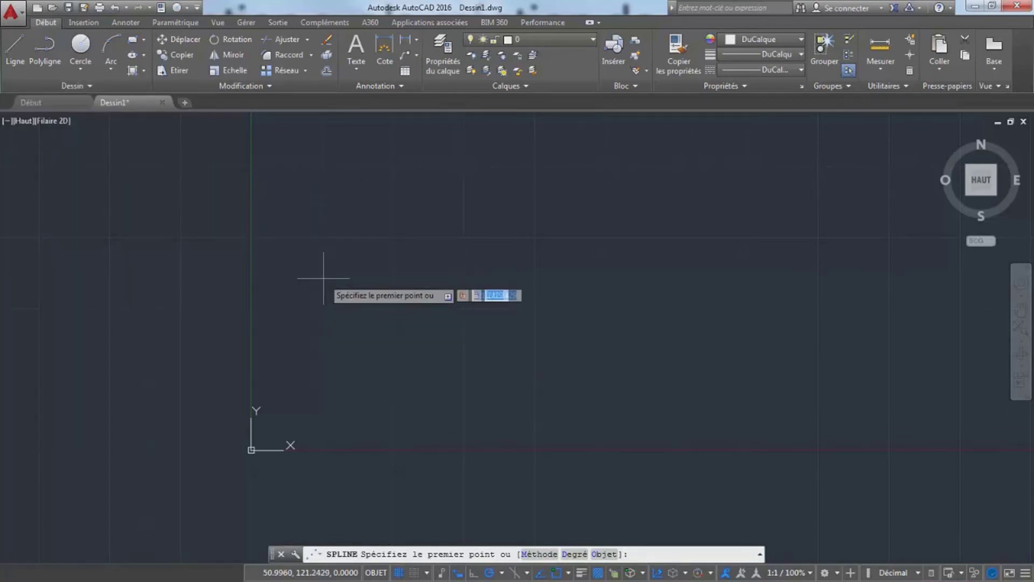
key("Return")
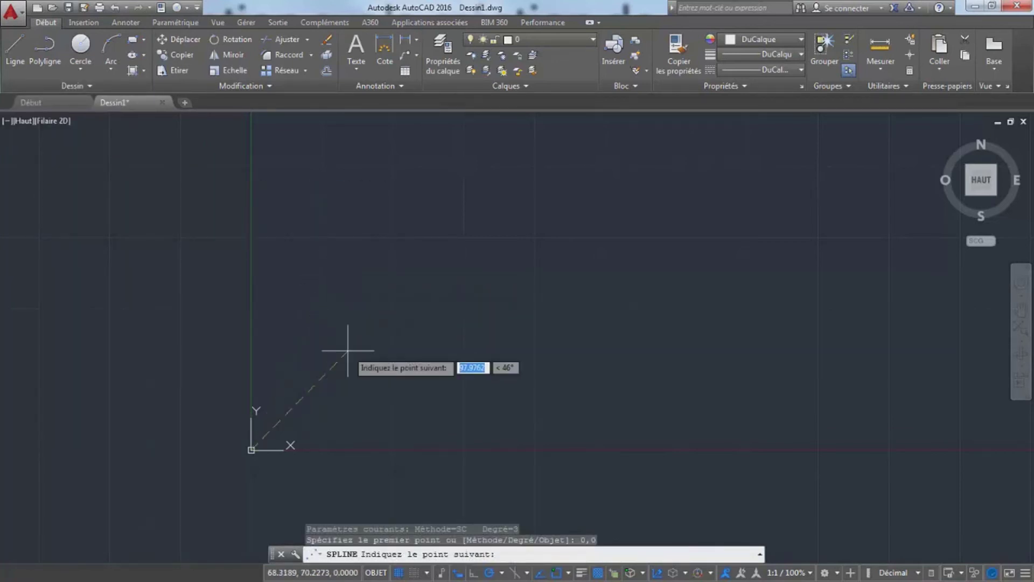
left_click(328, 315)
left_click(448, 320)
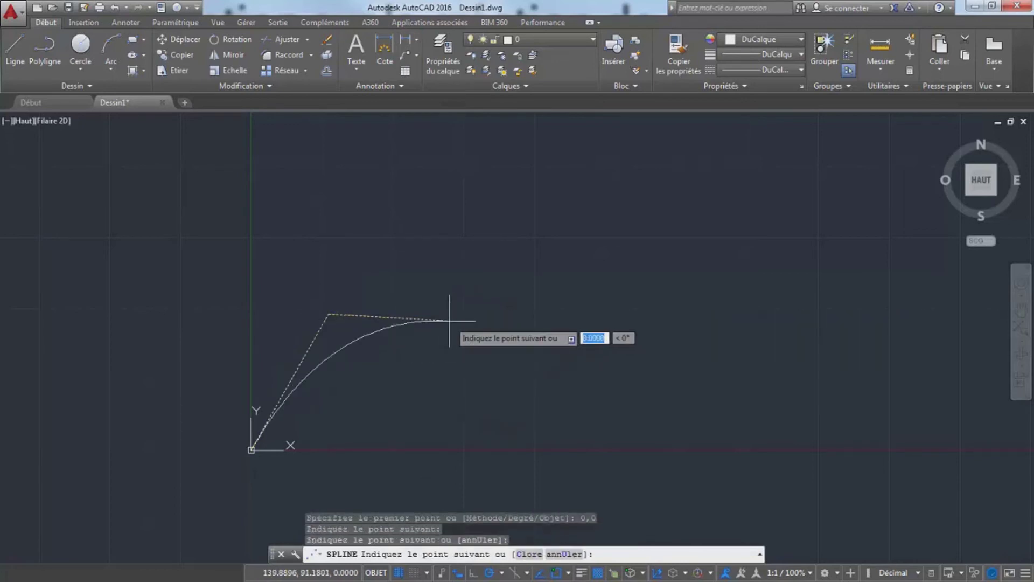
left_click(529, 247)
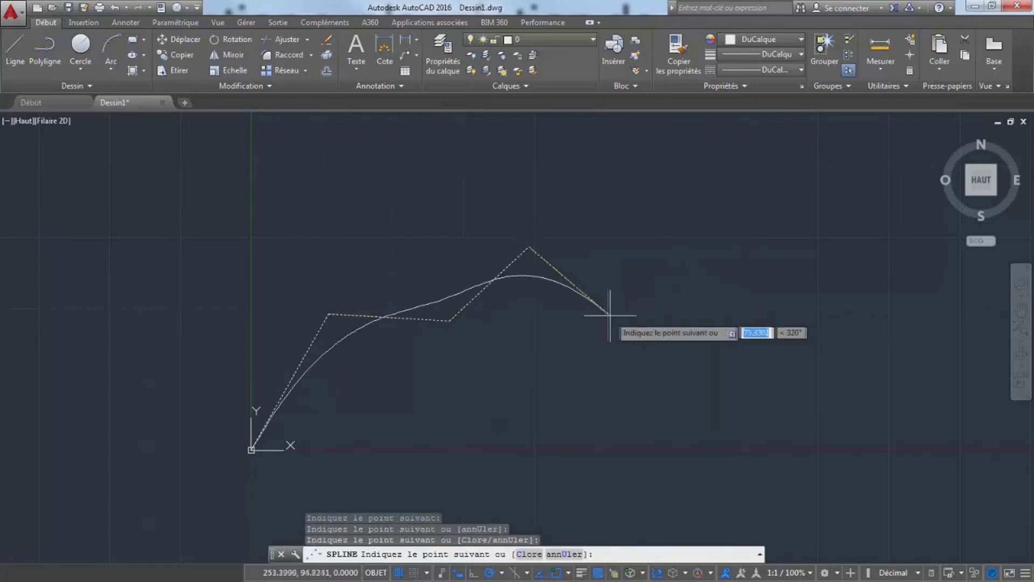
left_click(610, 316)
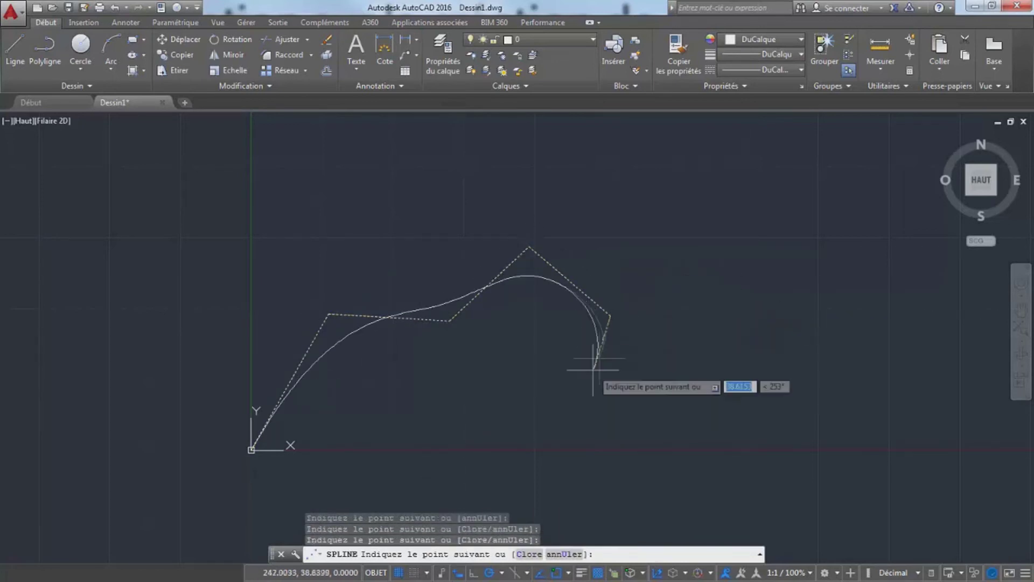
left_click(571, 388)
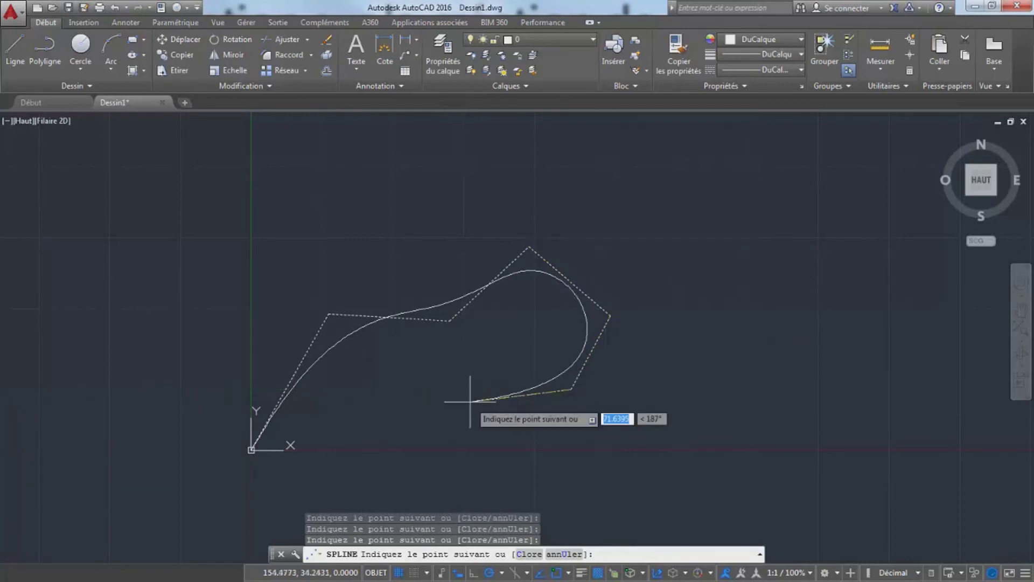
left_click(470, 401)
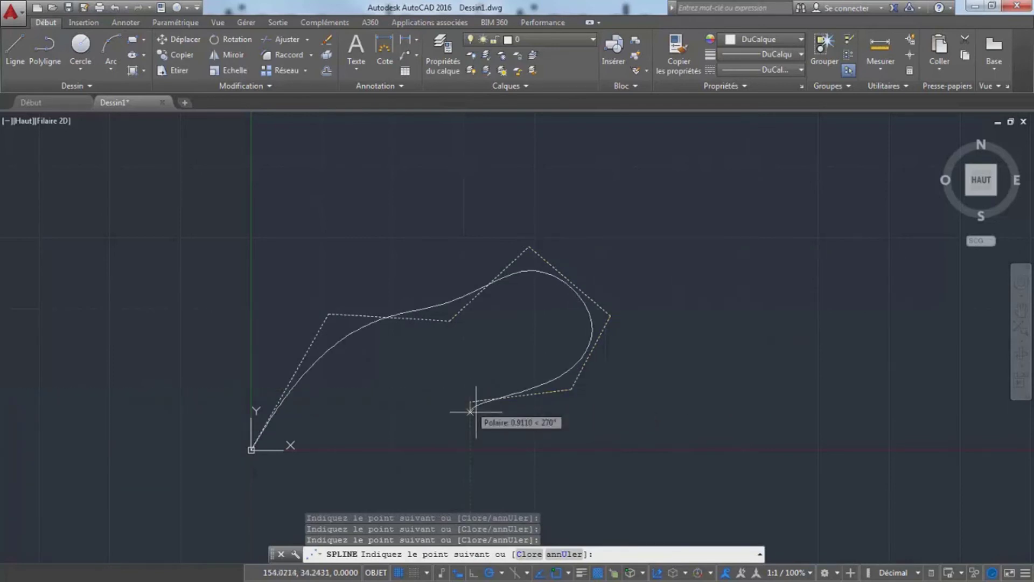
left_click(515, 439)
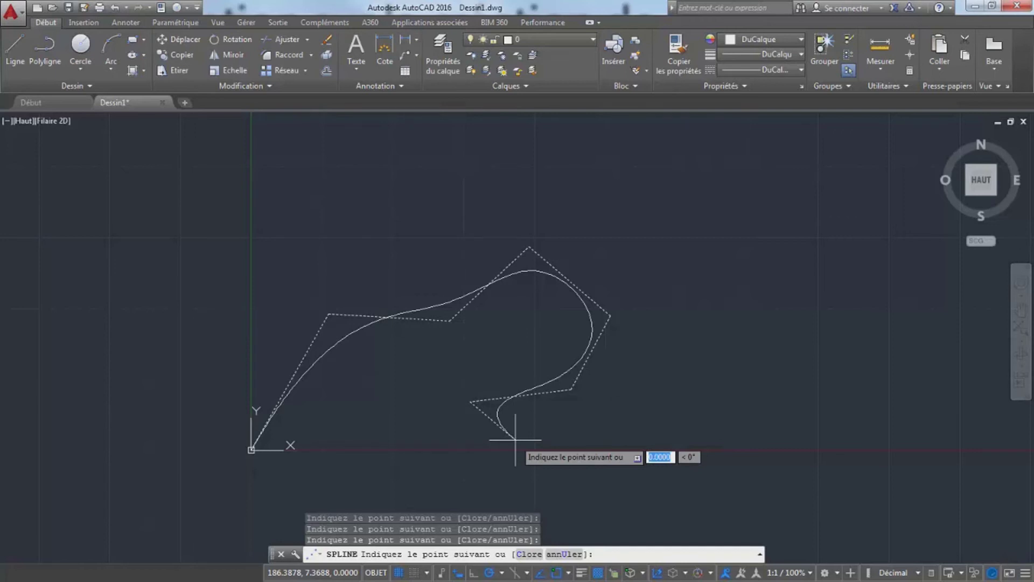
key("Return")
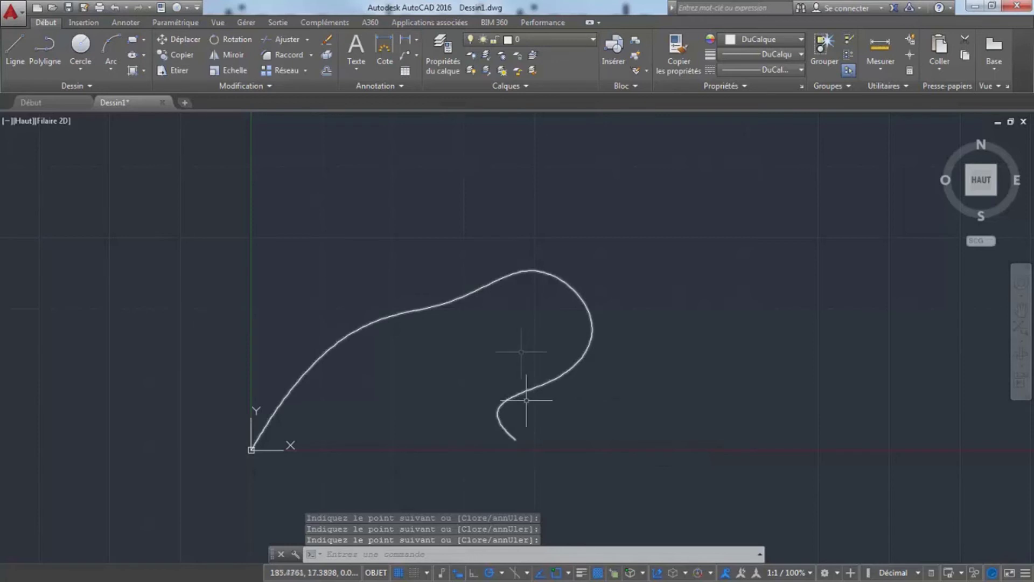
- Reshape the spline by stretching its topmost control vertex upward, the middle one downward and the one after the origin up and outward
left_click(472, 291)
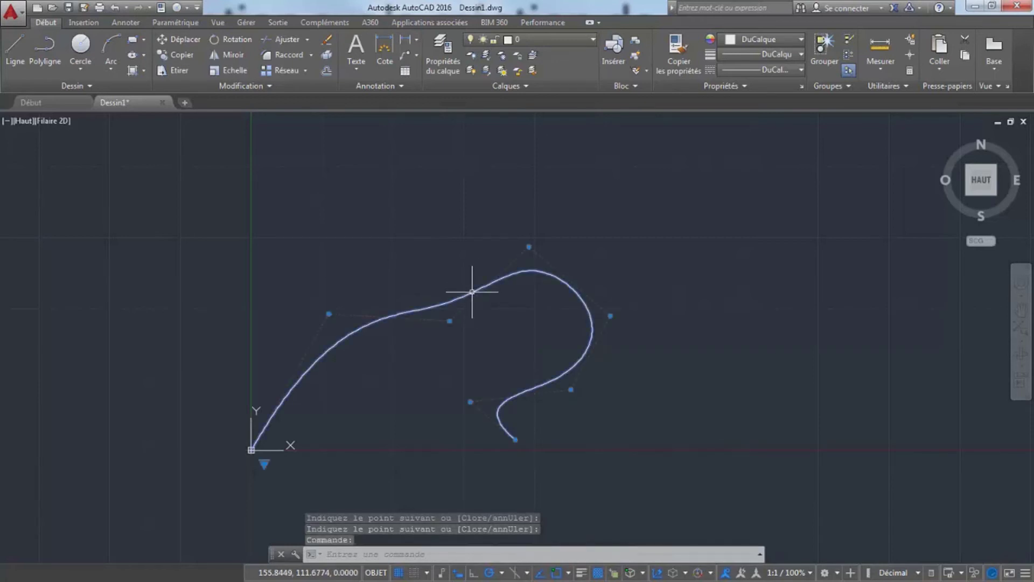
left_click(529, 246)
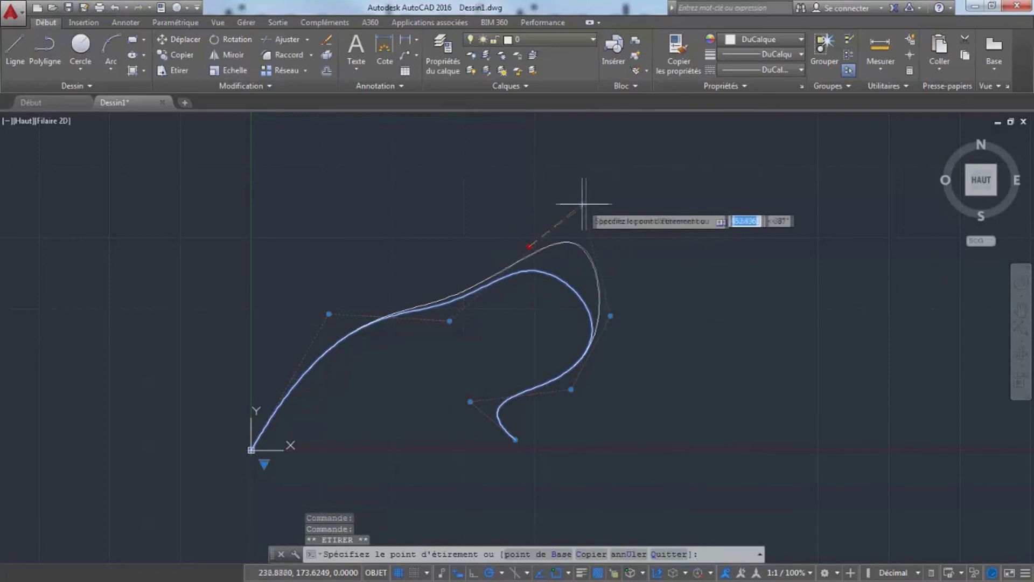
left_click(529, 202)
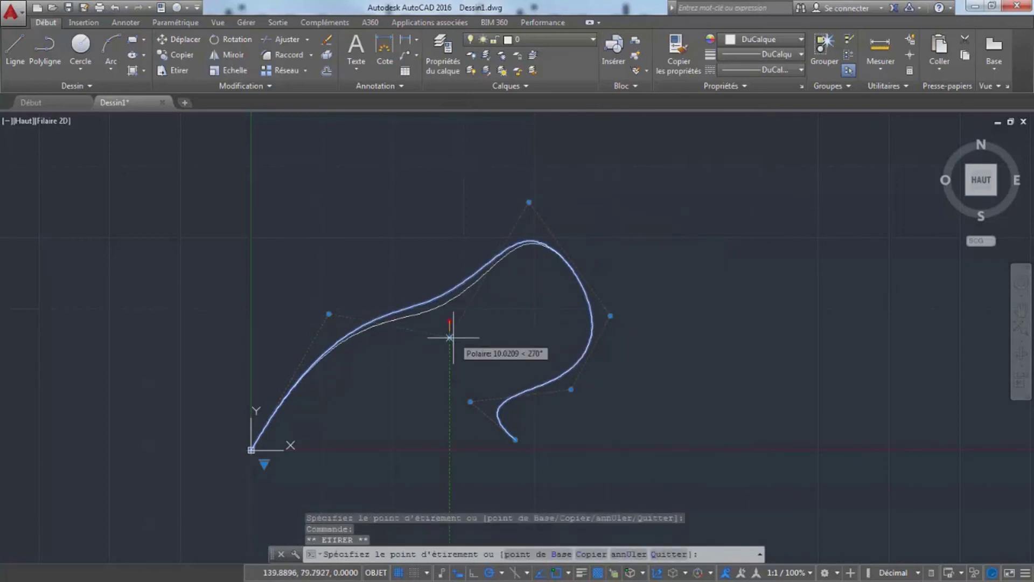
left_click(463, 351)
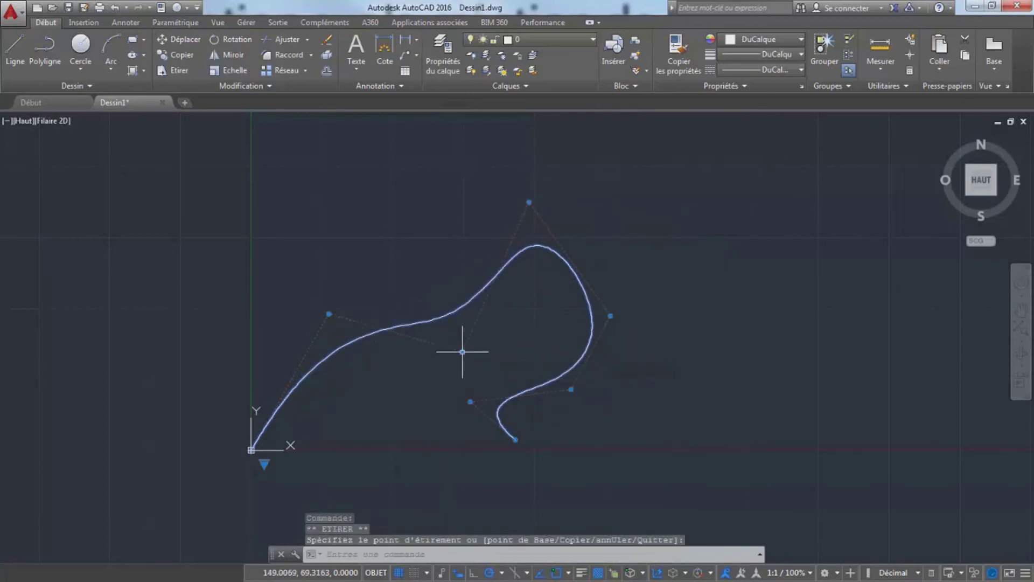
left_click(329, 313)
left_click(304, 274)
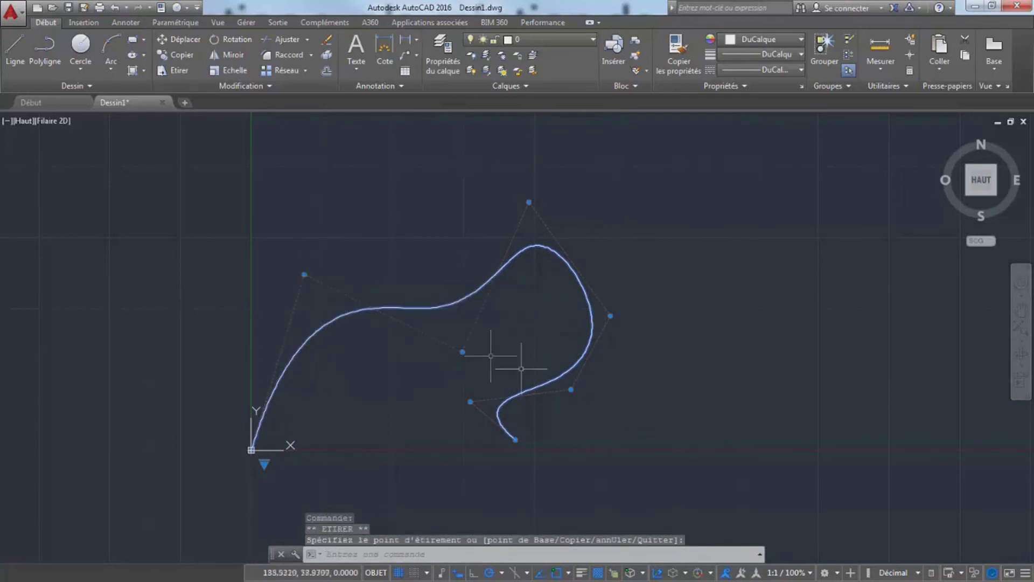
key("Escape")
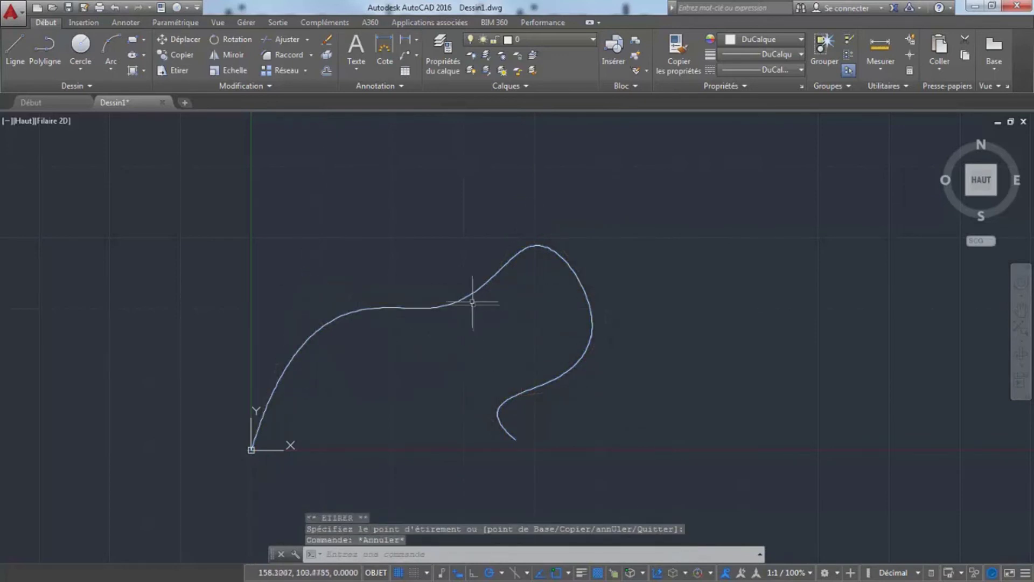
- Try closing the spline with the Clore option of the spline edit command, and cancel the edit
mouse_move(470, 295)
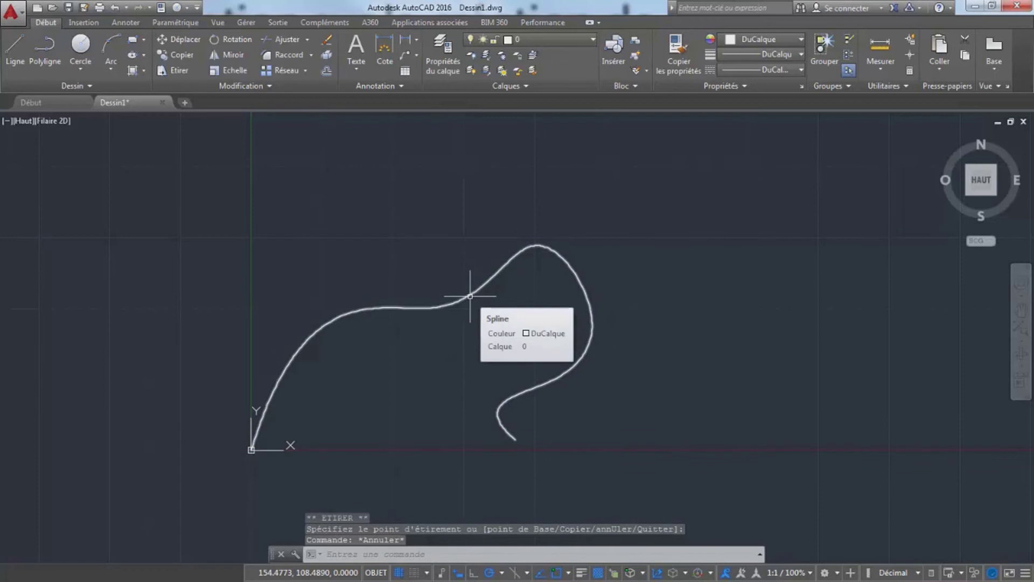
double_click(470, 296)
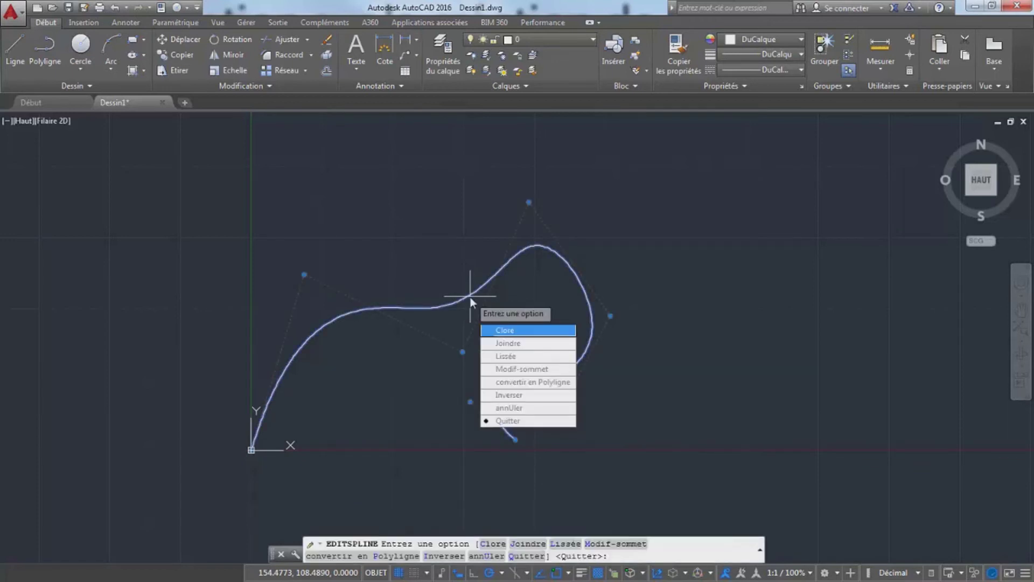
left_click(505, 331)
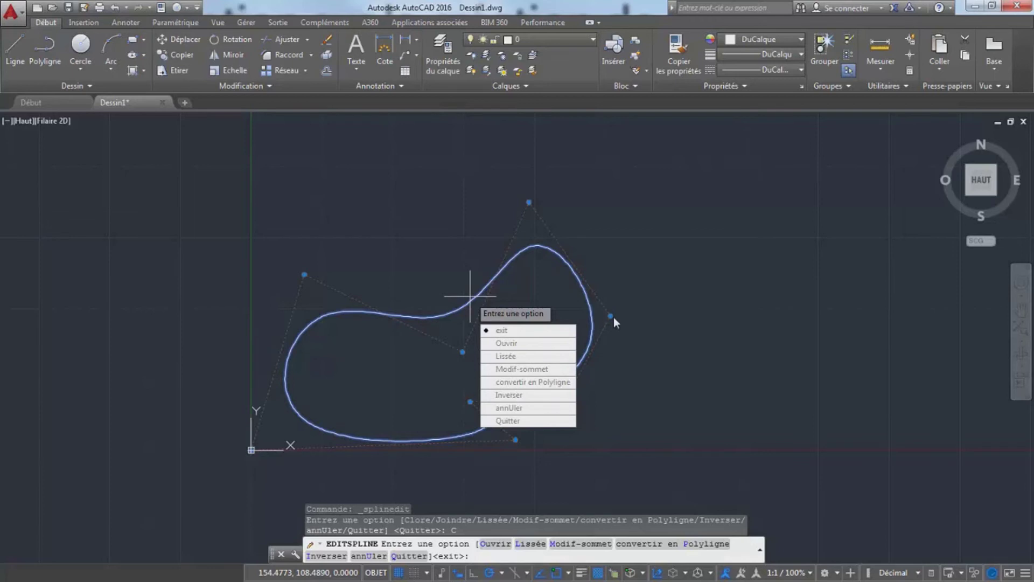
key("Escape")
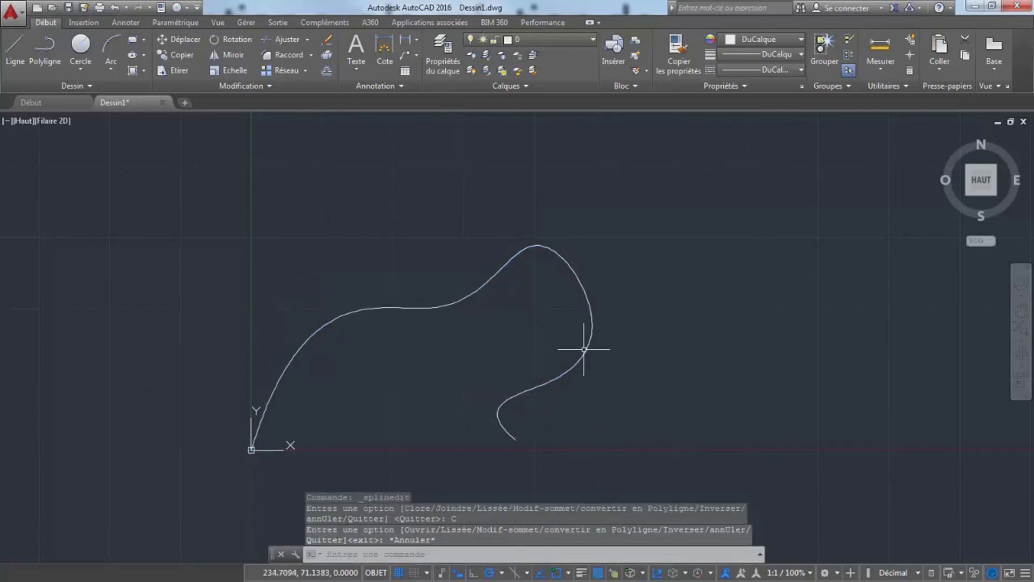
- Examine the edit options offered for the open spline, and leave the command without choosing one
left_click(583, 349)
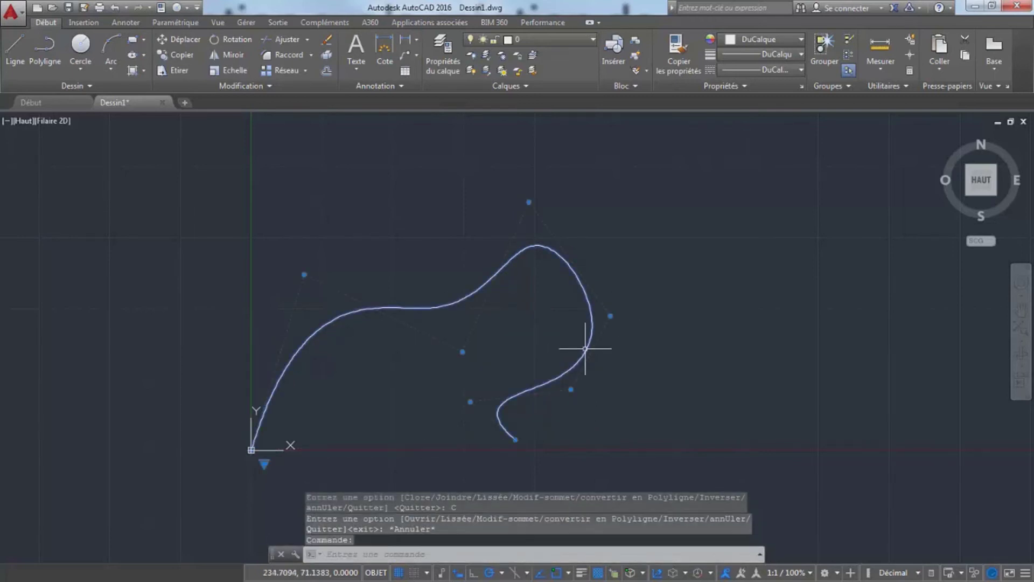
double_click(470, 293)
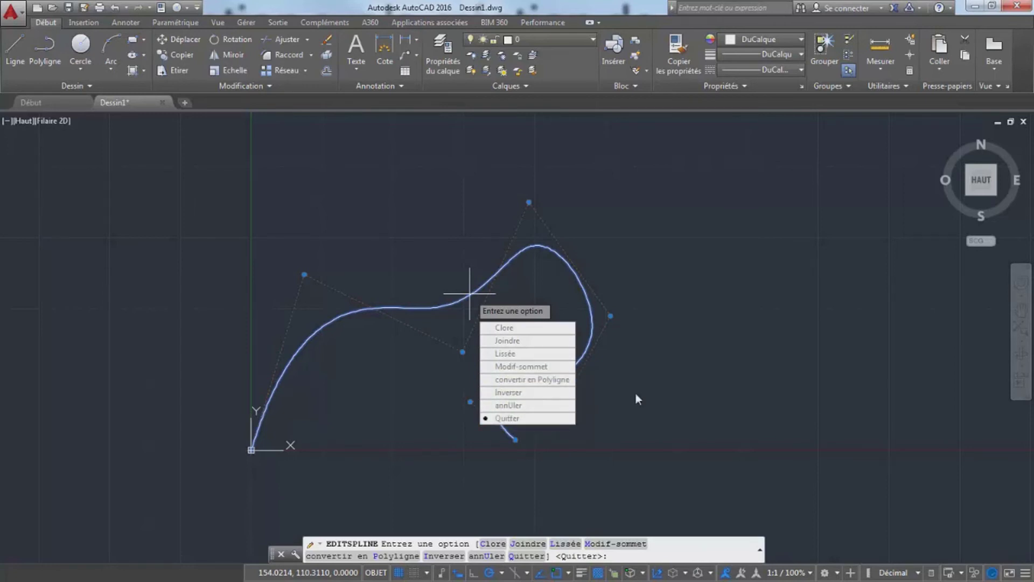
key("Escape")
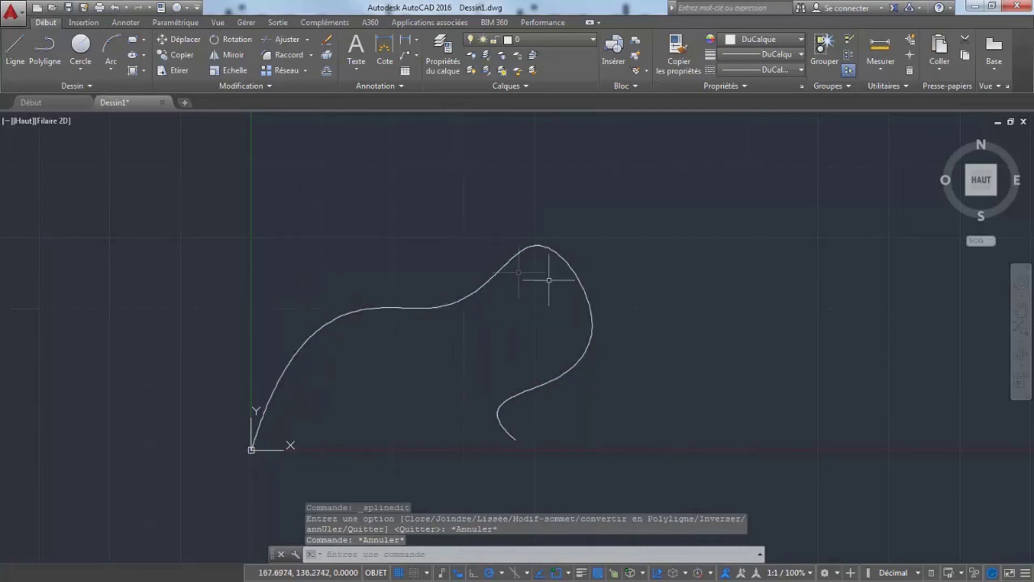
- Draw an open fit-point spline through six points to the right of the first spline, and select it to show its fit points
middle_click_drag(589, 293, 454, 289)
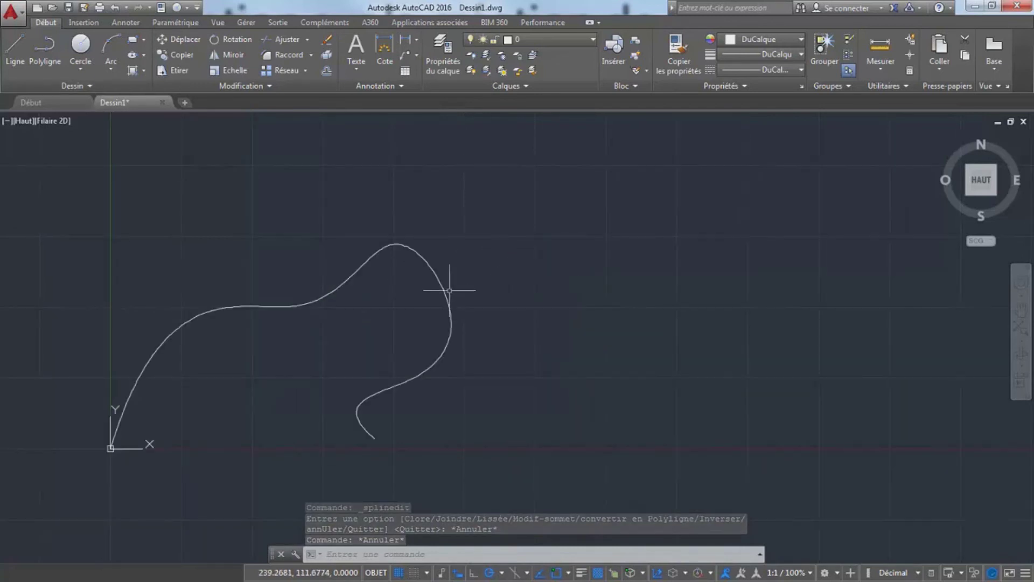
left_click(81, 86)
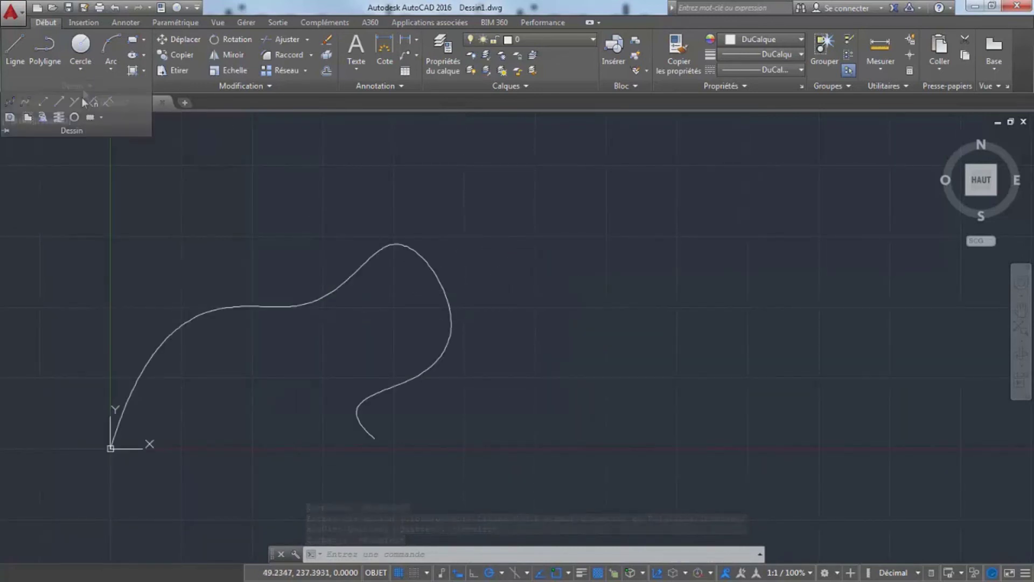
left_click(11, 102)
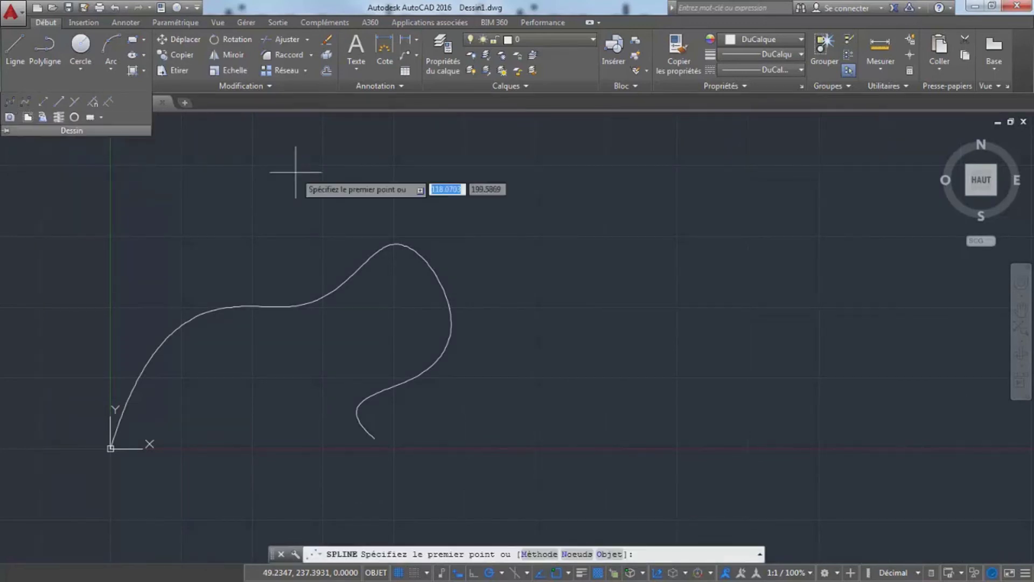
left_click(516, 314)
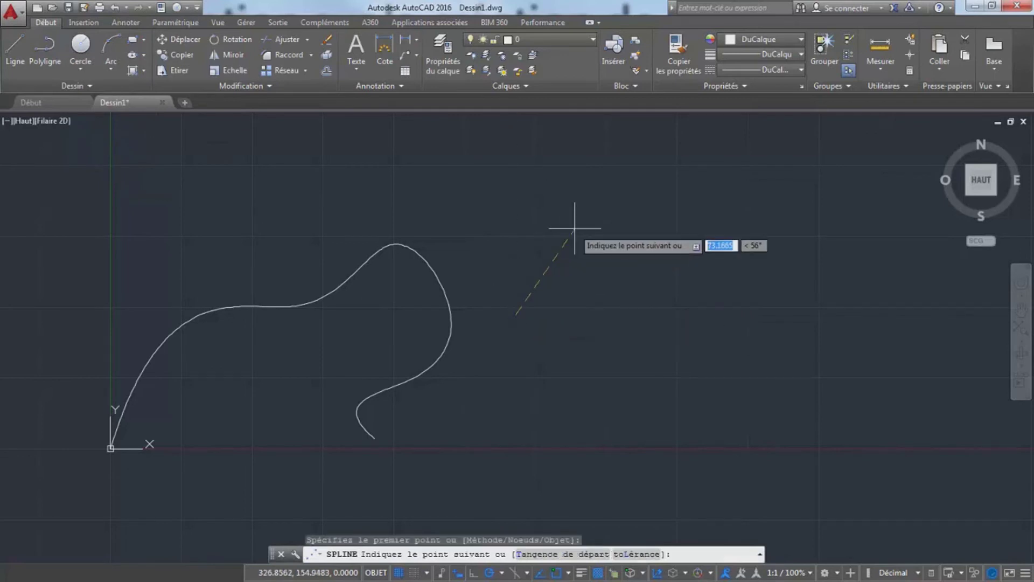
left_click(587, 227)
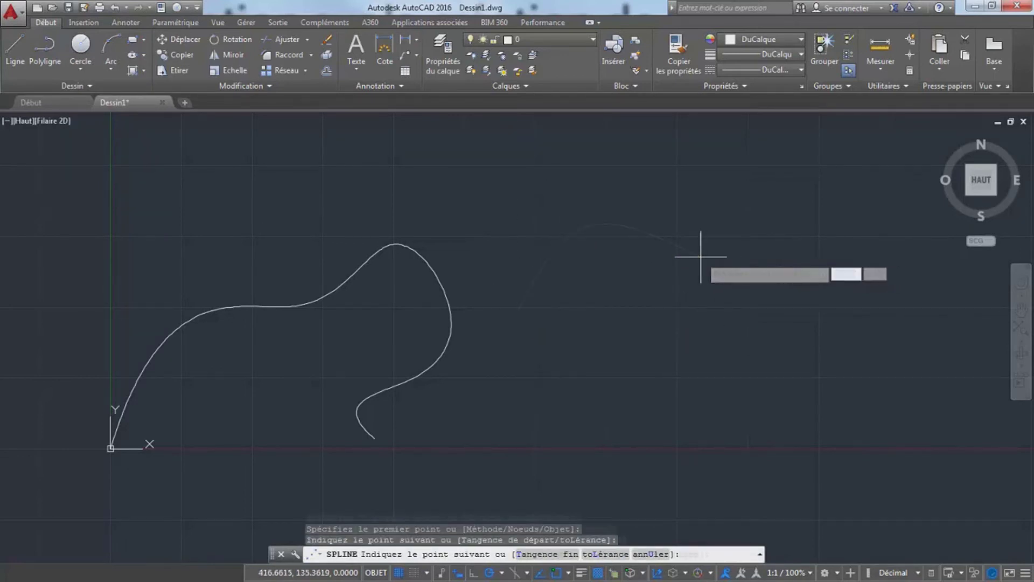
left_click(700, 256)
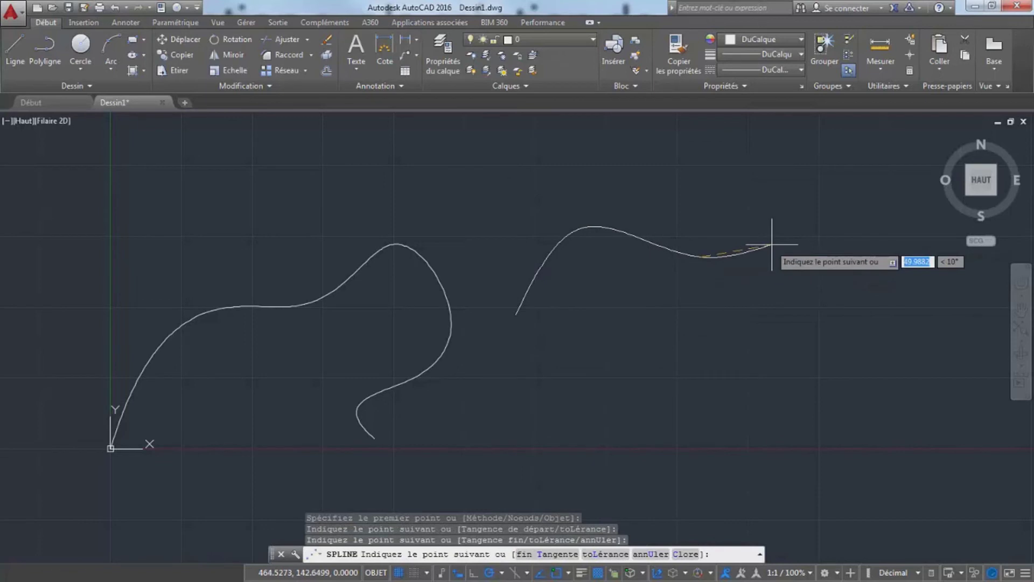
left_click(824, 207)
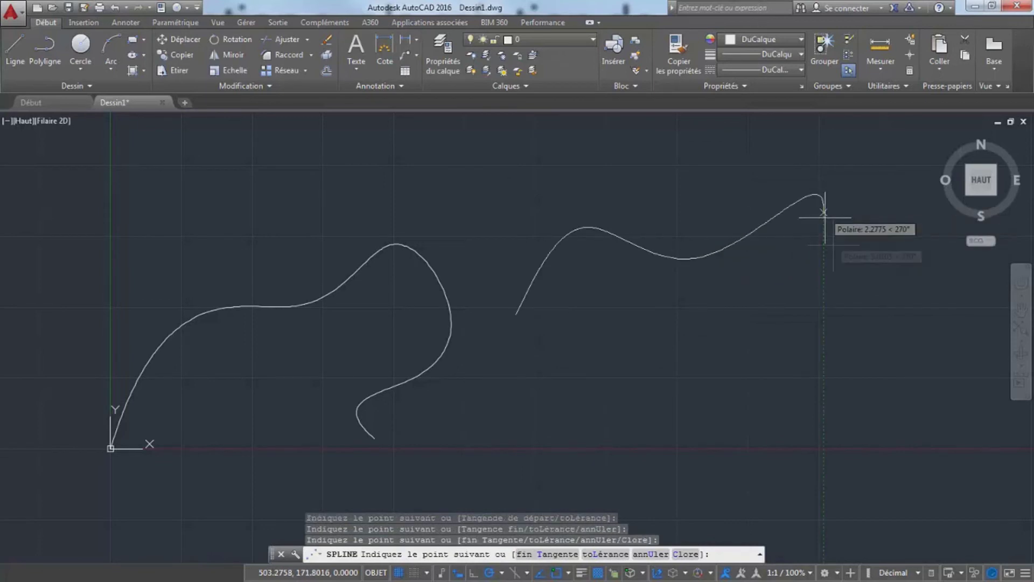
left_click(868, 322)
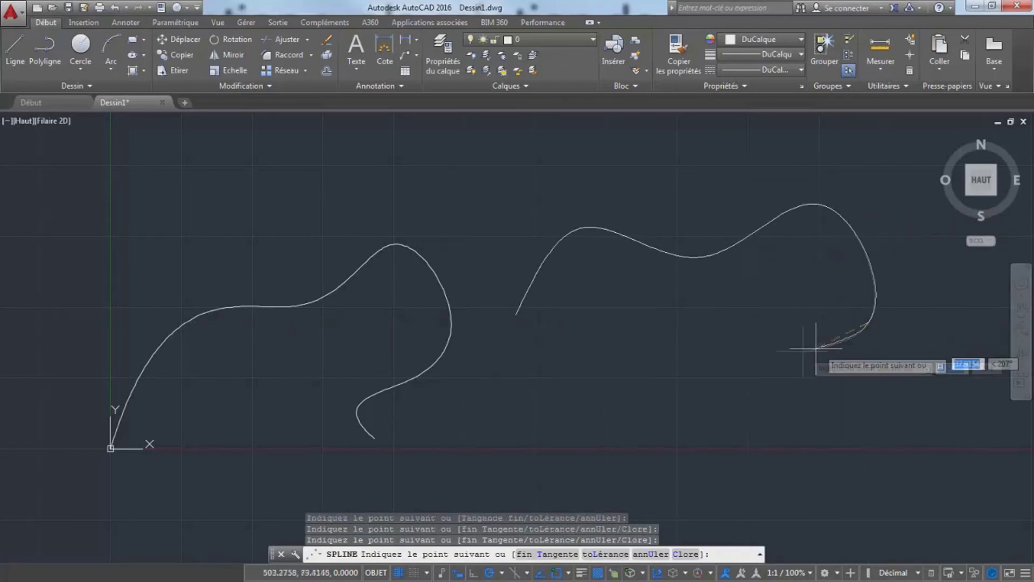
left_click(760, 358)
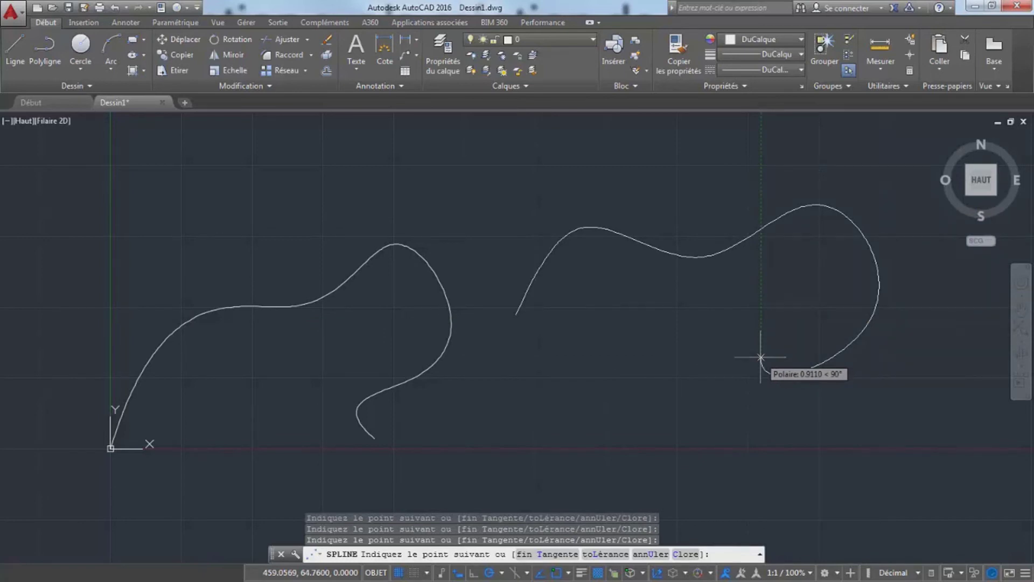
key("Return")
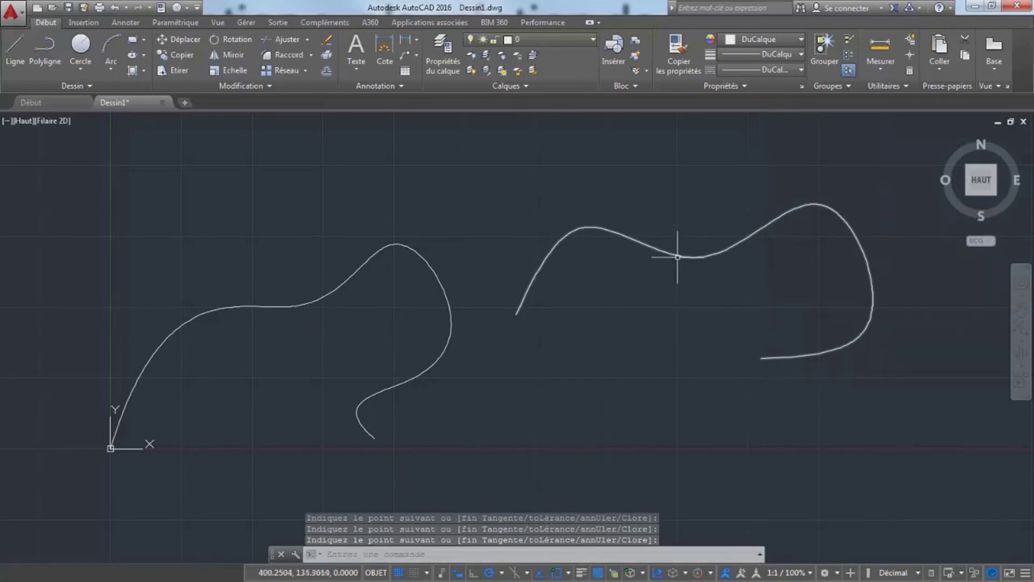
left_click(673, 257)
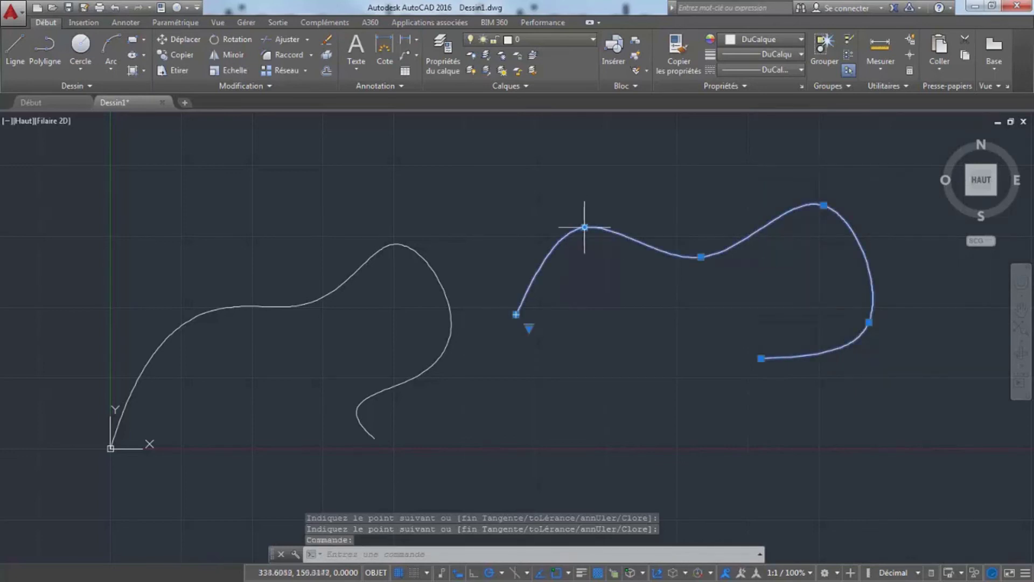
- Reshape the fit-point spline by stretching its second fit point upward, the third downward and the fourth up and slightly outward
left_click(585, 227)
left_click(585, 197)
left_click(700, 257)
left_click(701, 284)
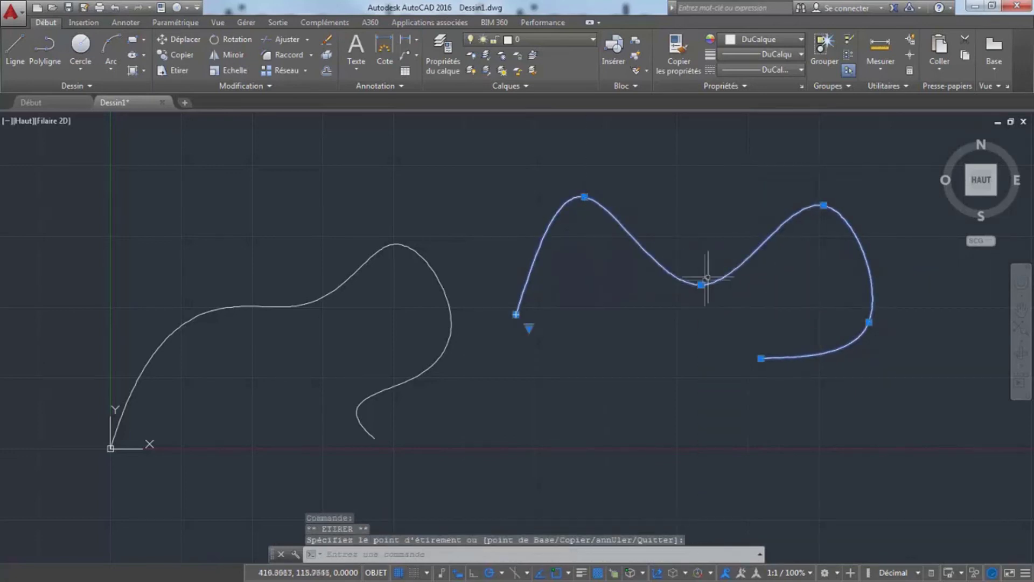
left_click(823, 205)
left_click(832, 182)
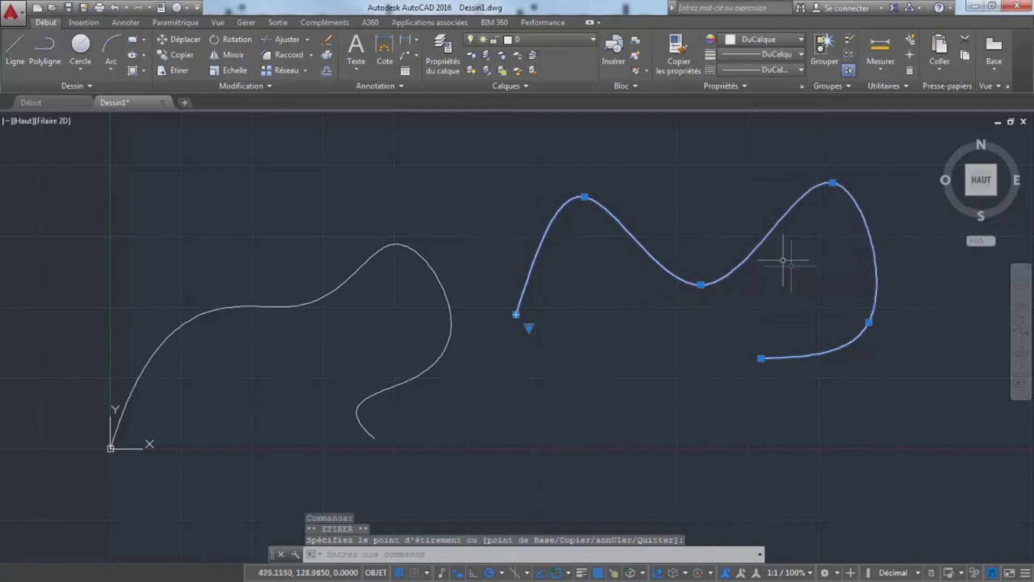
- Try closing the fit-point spline with the Clore option, cancel the edit, and review the spline edit options again without choosing one
double_click(767, 236)
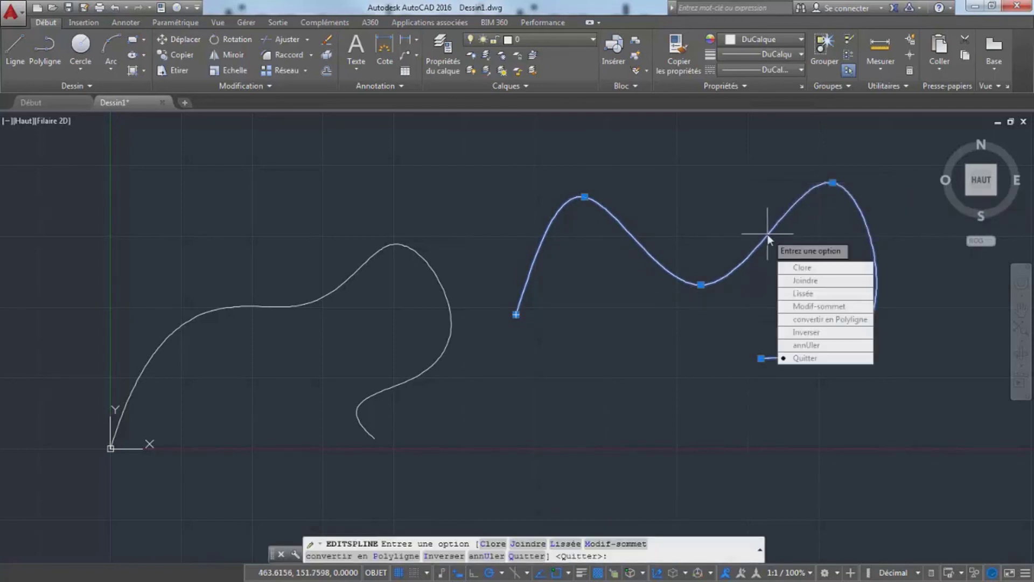
left_click(802, 268)
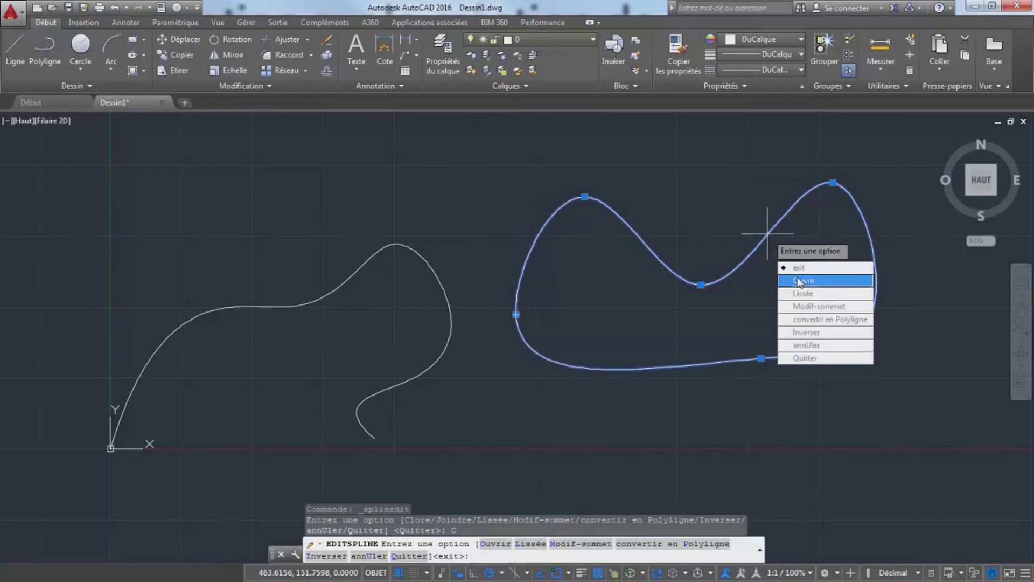
key("Escape")
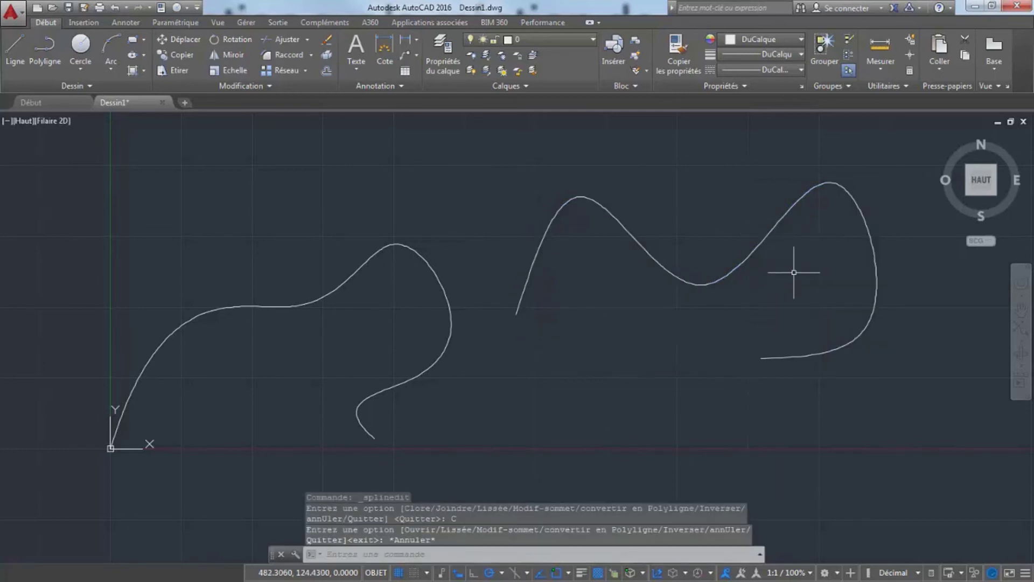
double_click(765, 234)
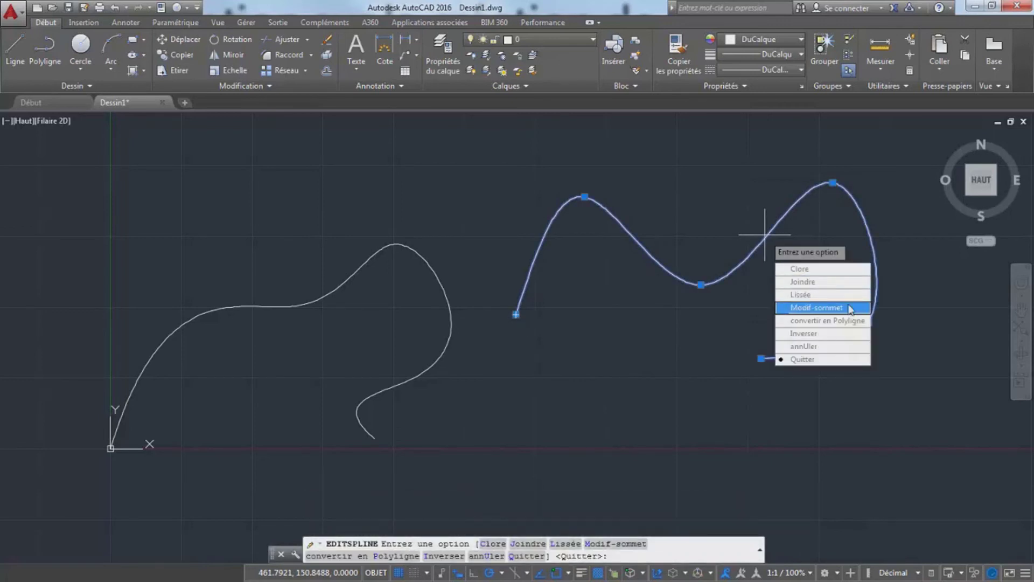
key("Escape")
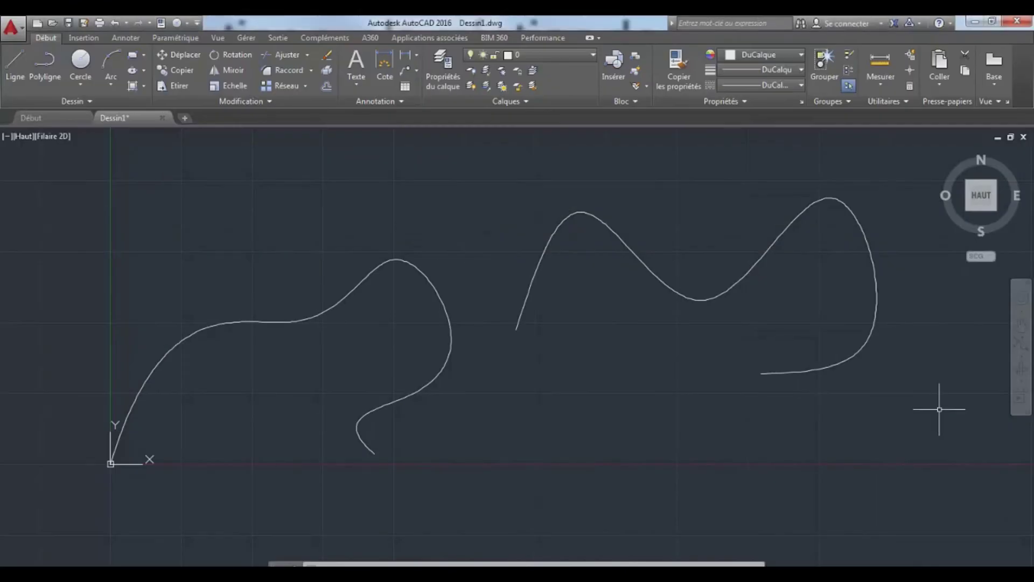
- Draw a third open spline through six wavy fit points, between the first spline's lower end and the area below the second spline
type("SPLINE")
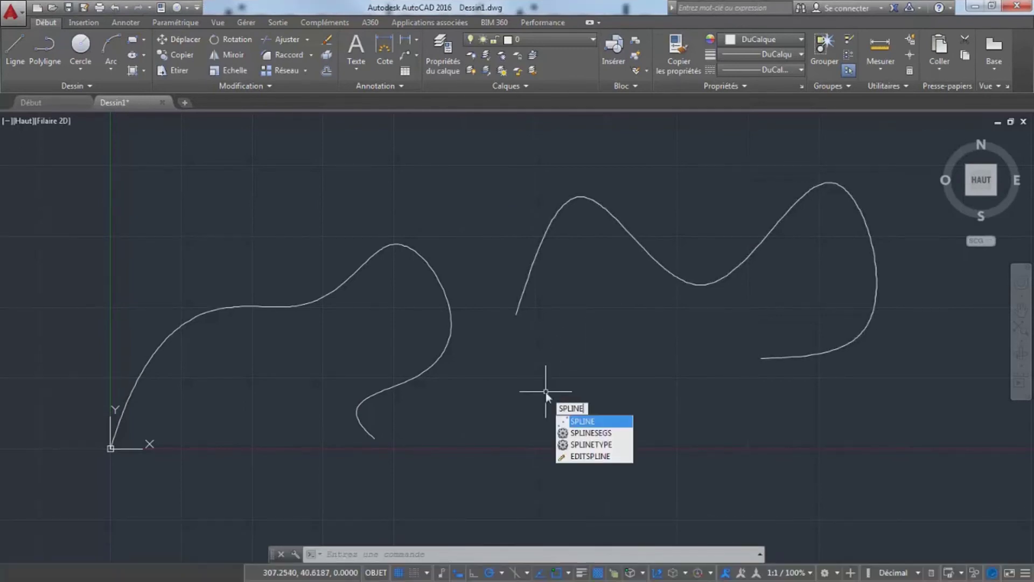
key("Return")
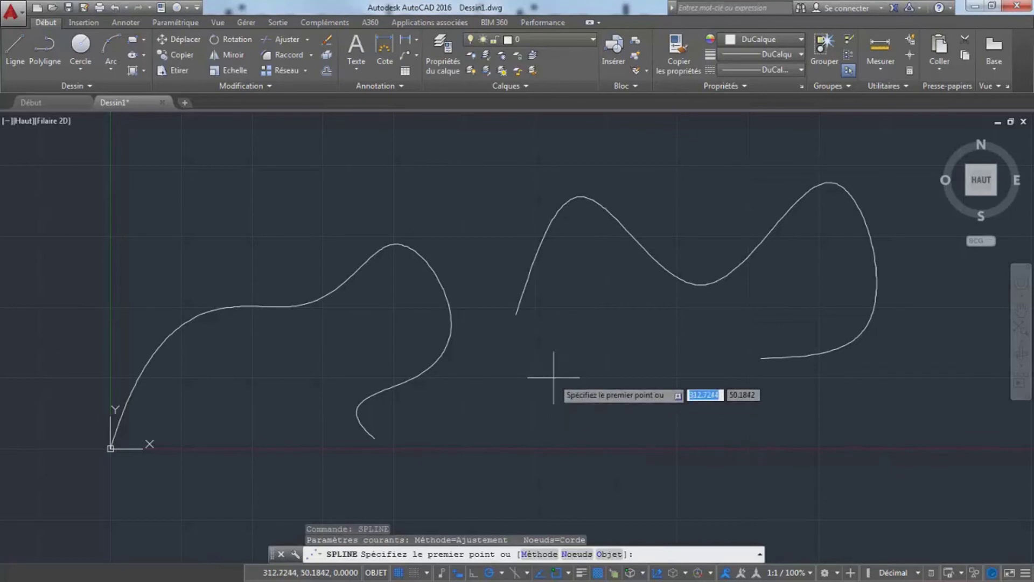
left_click(479, 429)
left_click(539, 357)
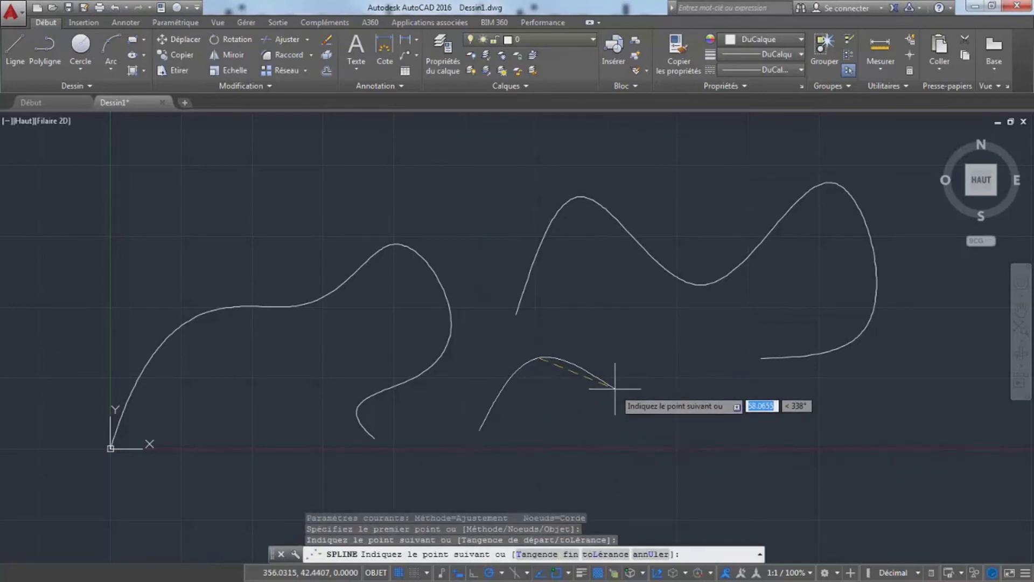
left_click(615, 388)
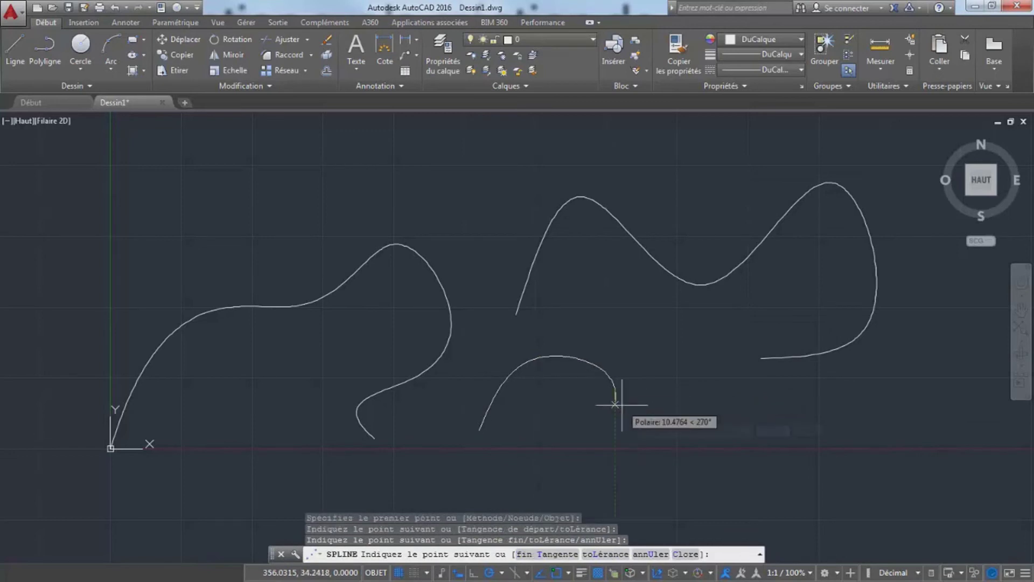
left_click(693, 426)
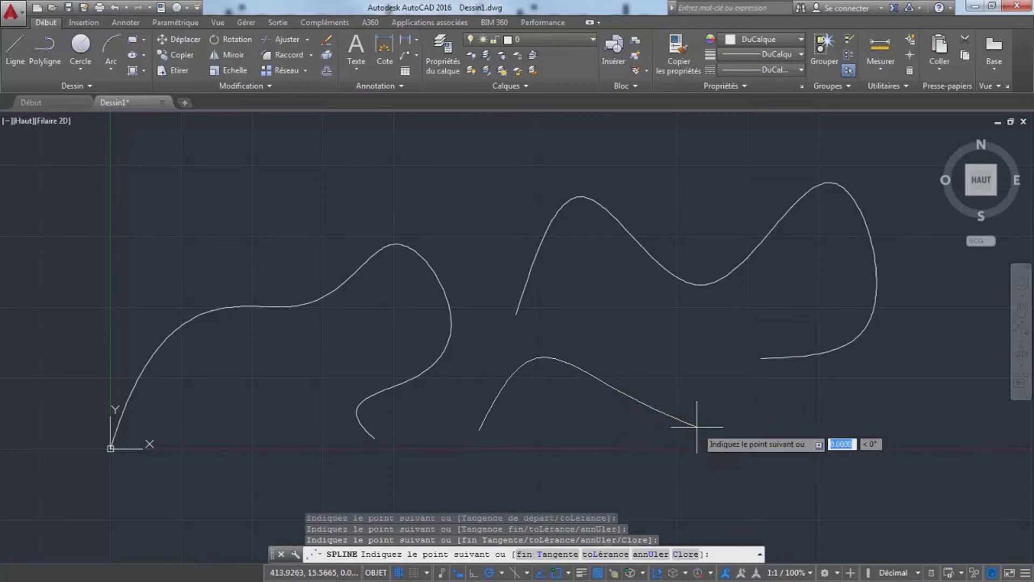
left_click(723, 388)
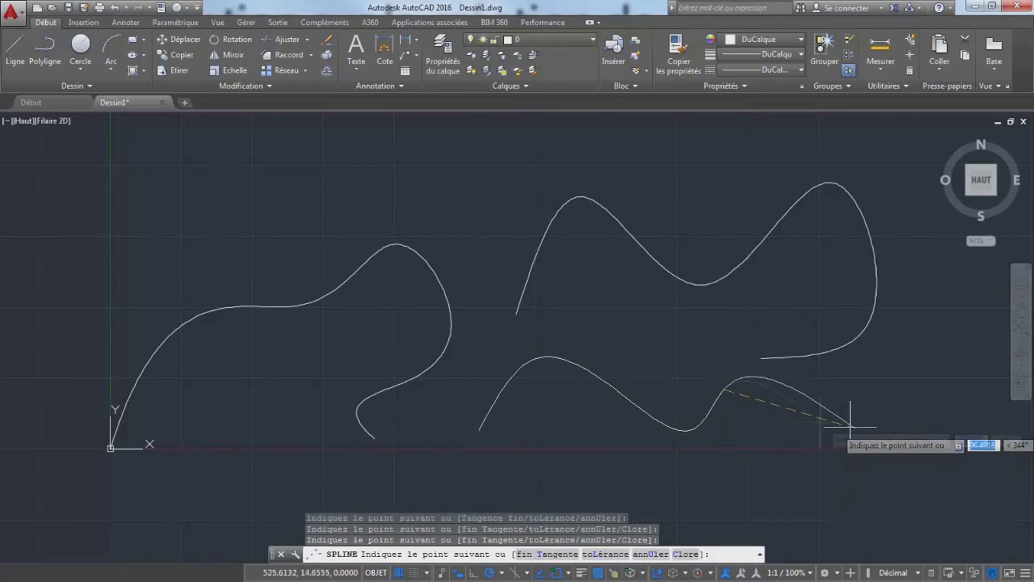
left_click(801, 415)
key("Return")
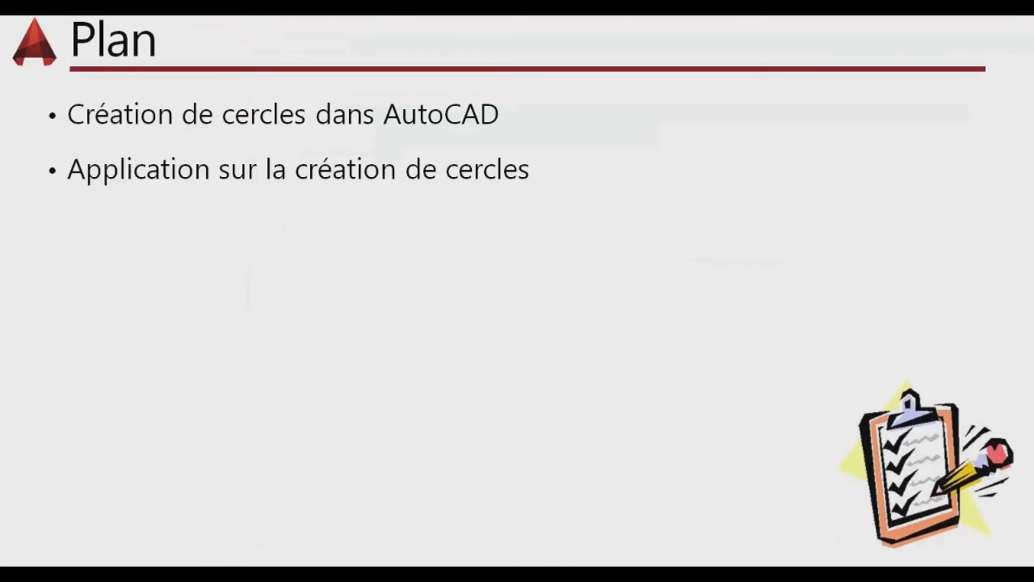
key("Right")
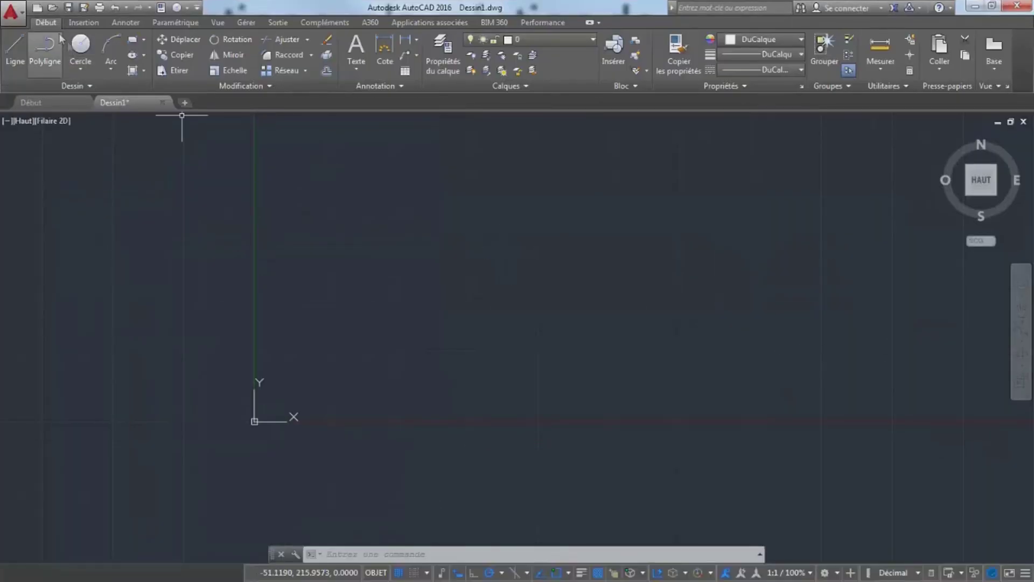
- Draw a circle by centre and radius, centred on the origin 0,0 with a radius of 100
left_click(81, 66)
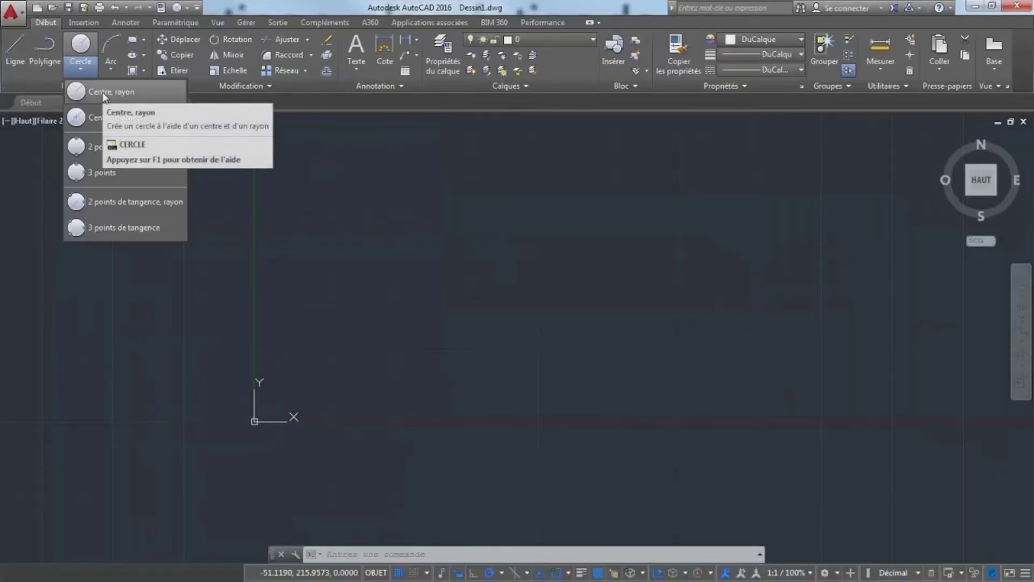
left_click(105, 92)
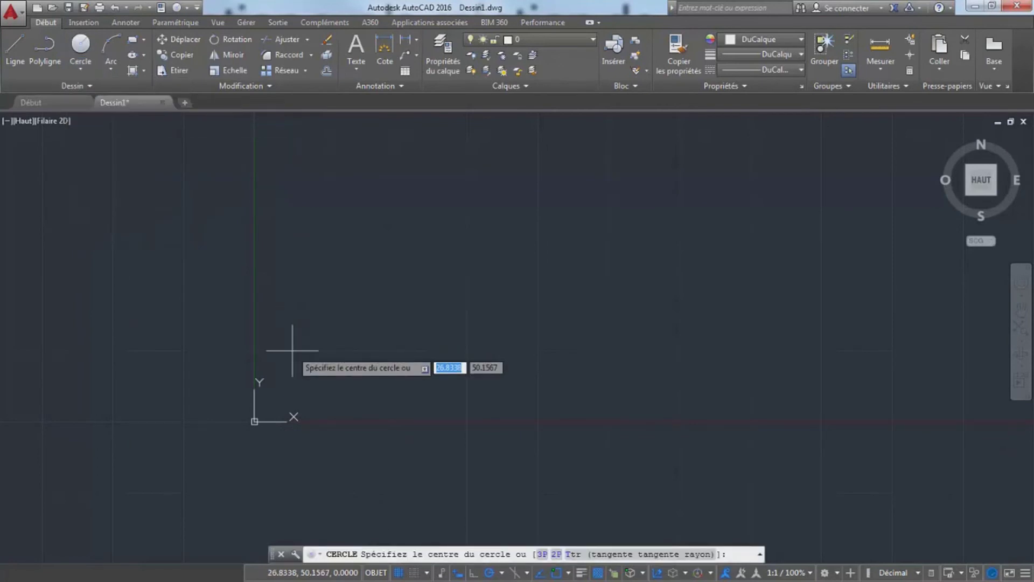
middle_click_drag(273, 358, 449, 297)
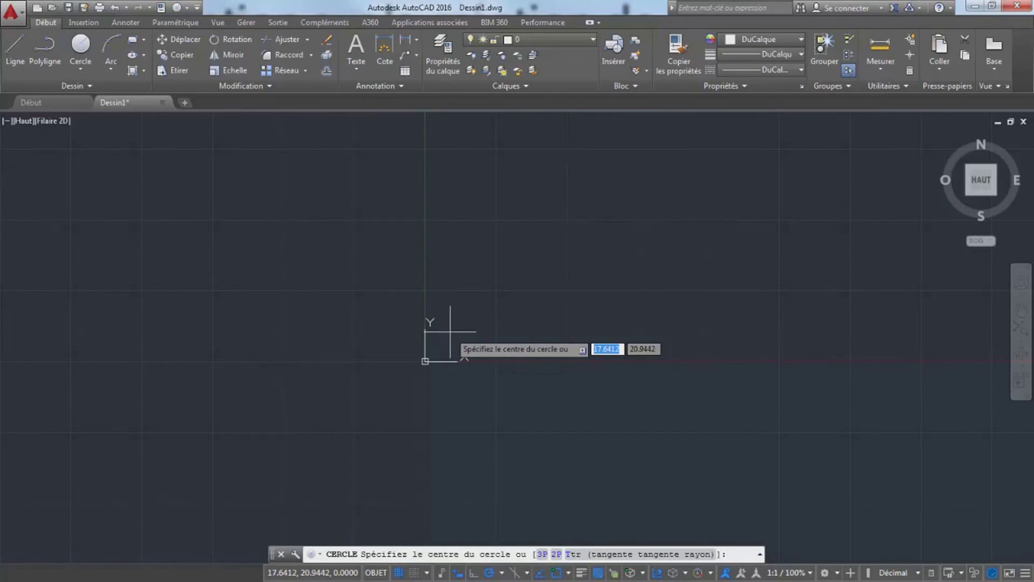
type("0")
key("Tab")
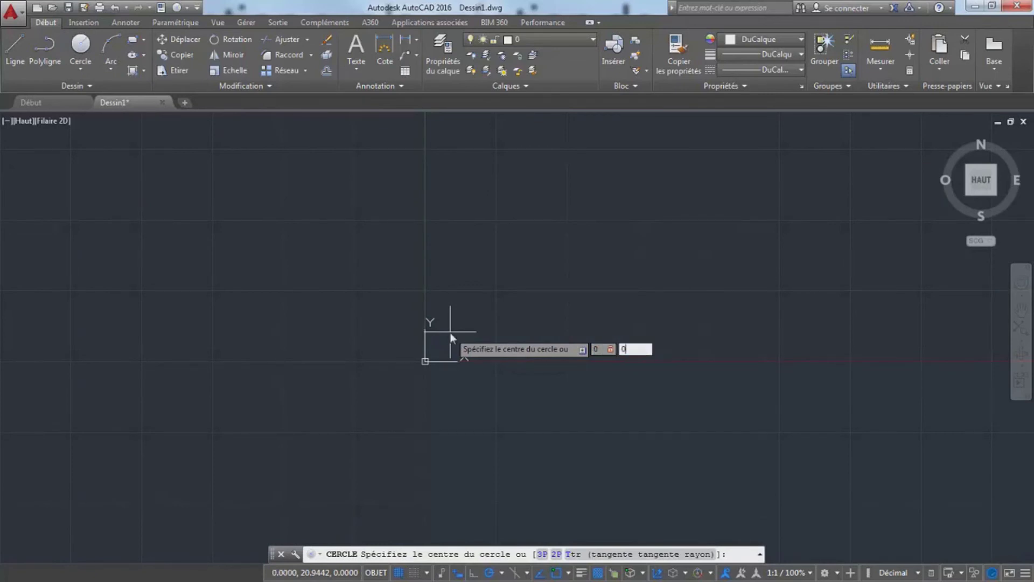
key("Return")
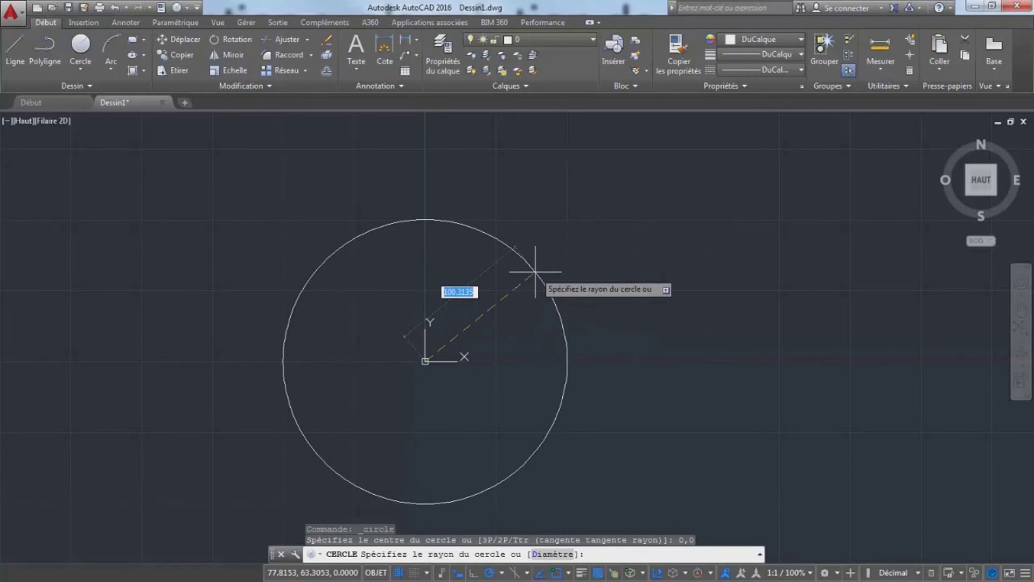
key("Return")
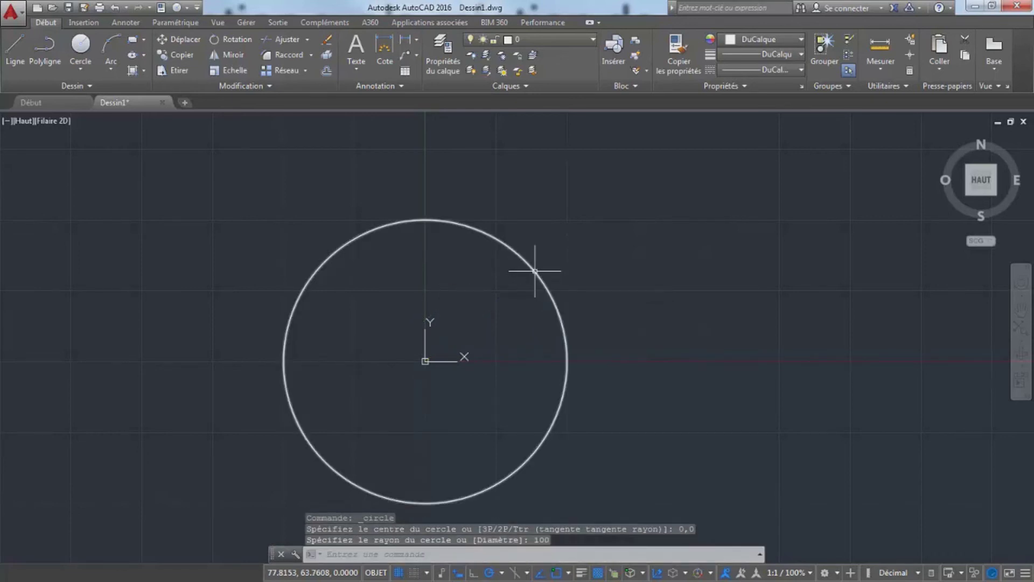
- Stretch the circle's upper quadrant grip to set its radius to 80, and delete the circle
left_click(529, 264)
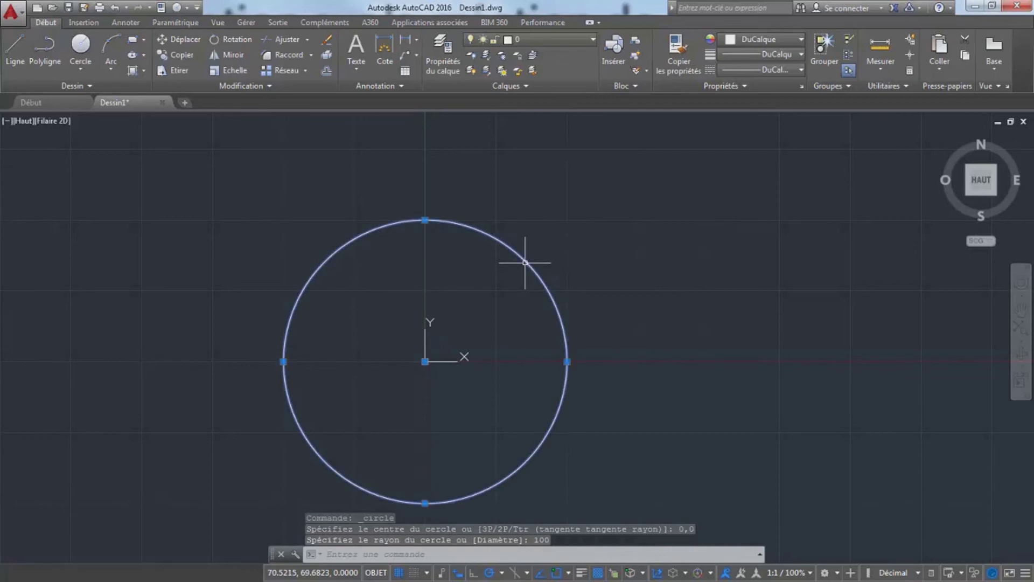
left_click(425, 219)
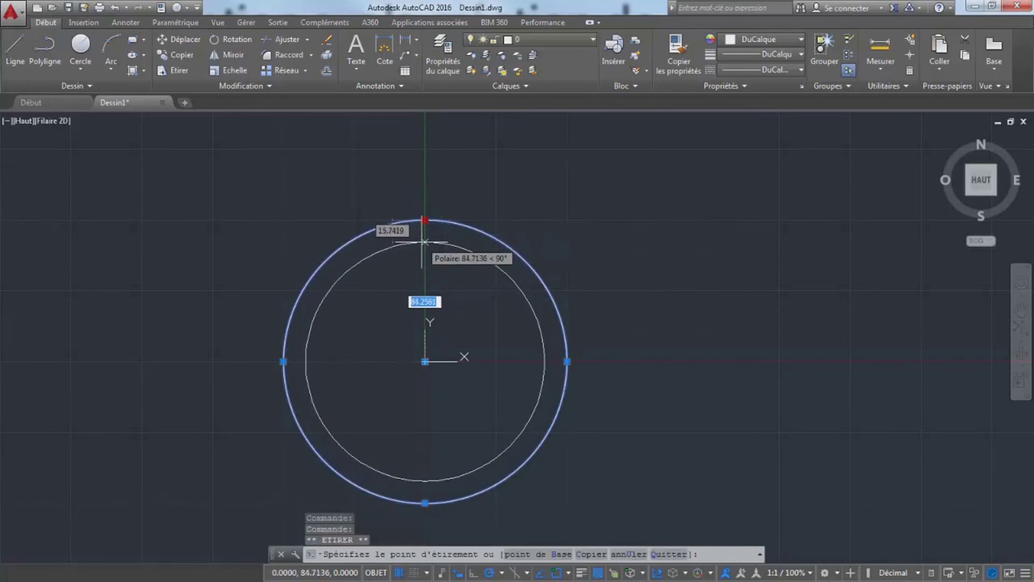
type("80")
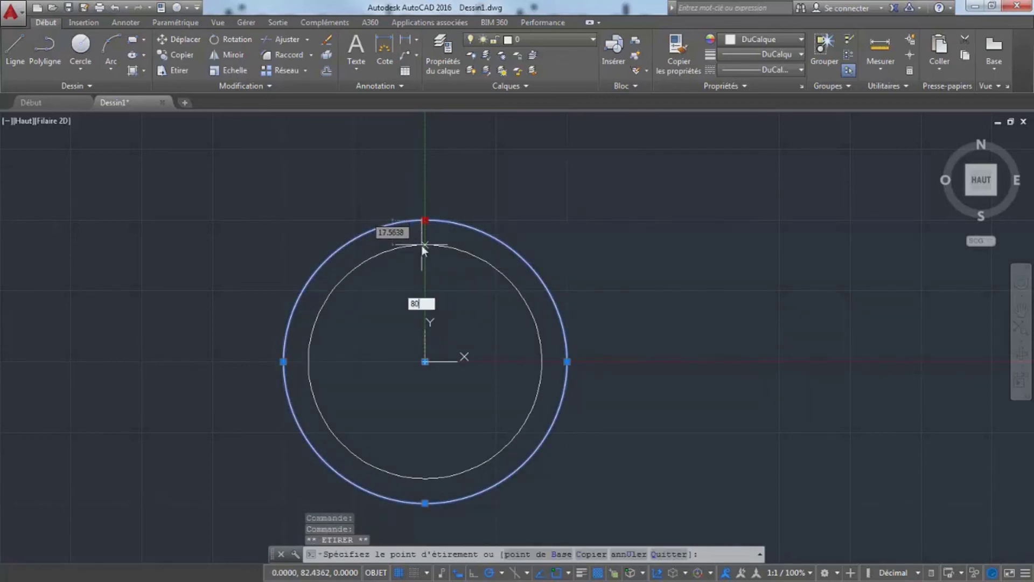
key("Return")
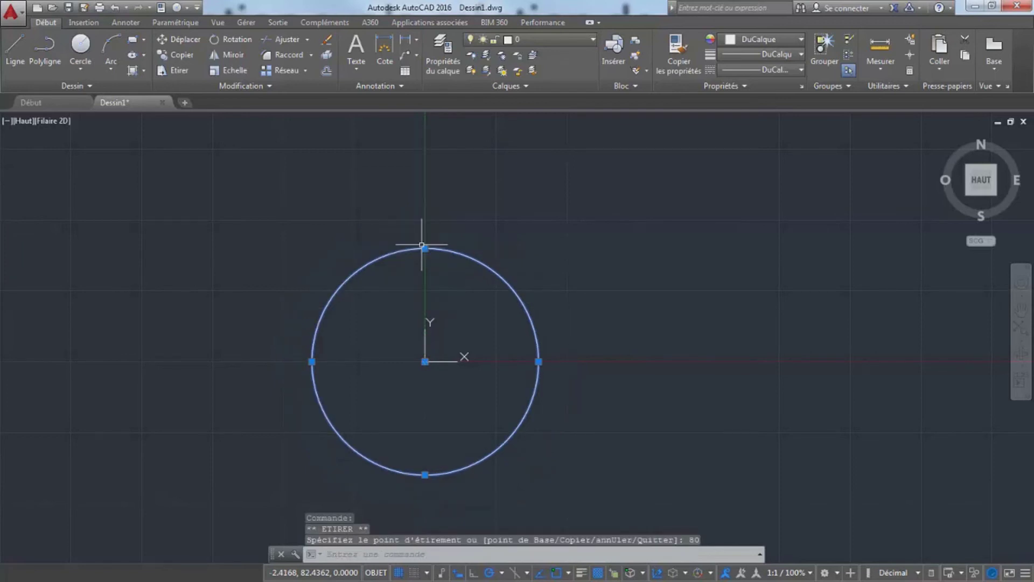
key("Escape")
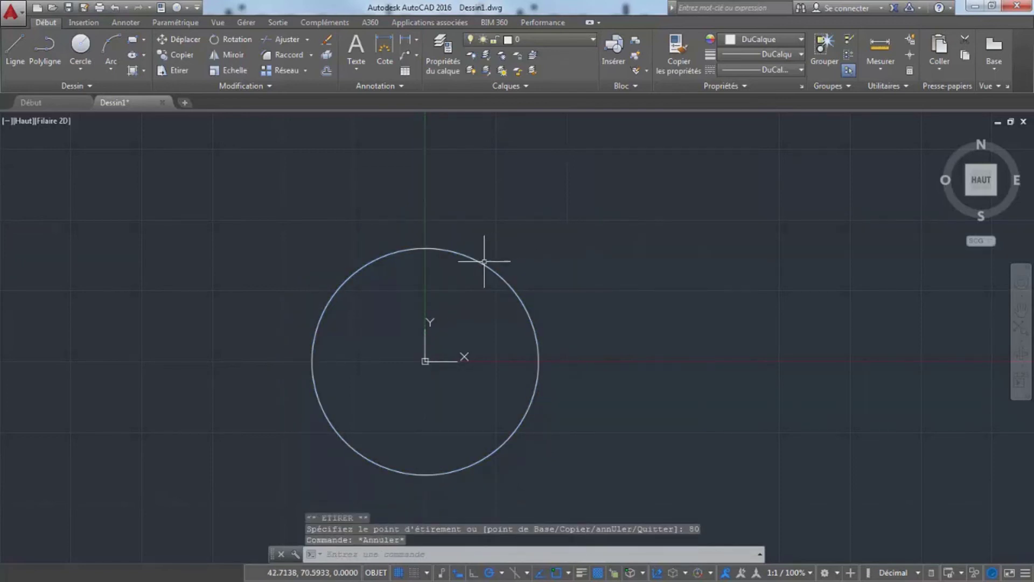
left_click(480, 264)
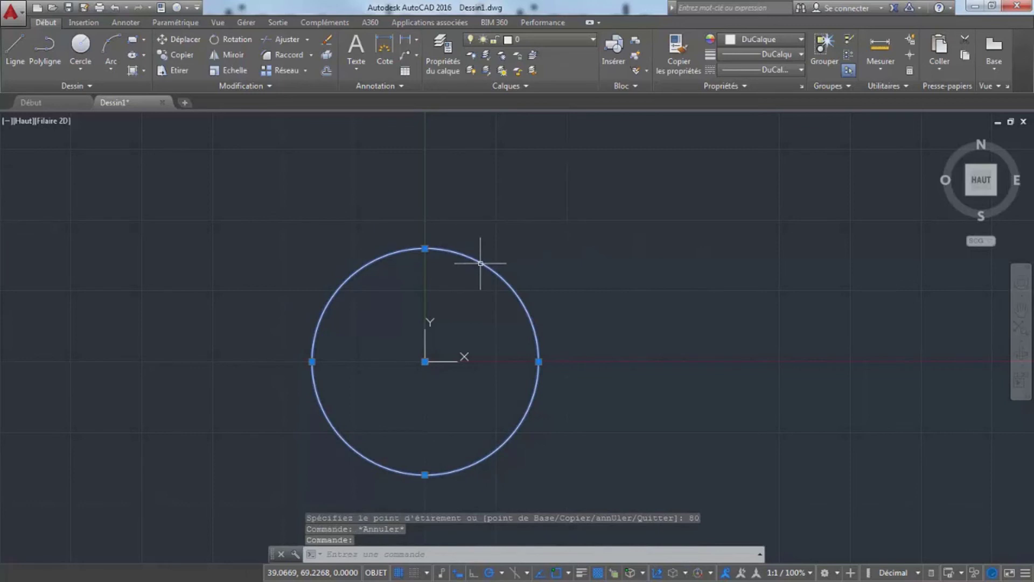
key("Delete")
- Draw a circle by centre and diameter, centred on the origin 0,0 with a diameter of 200
left_click(90, 73)
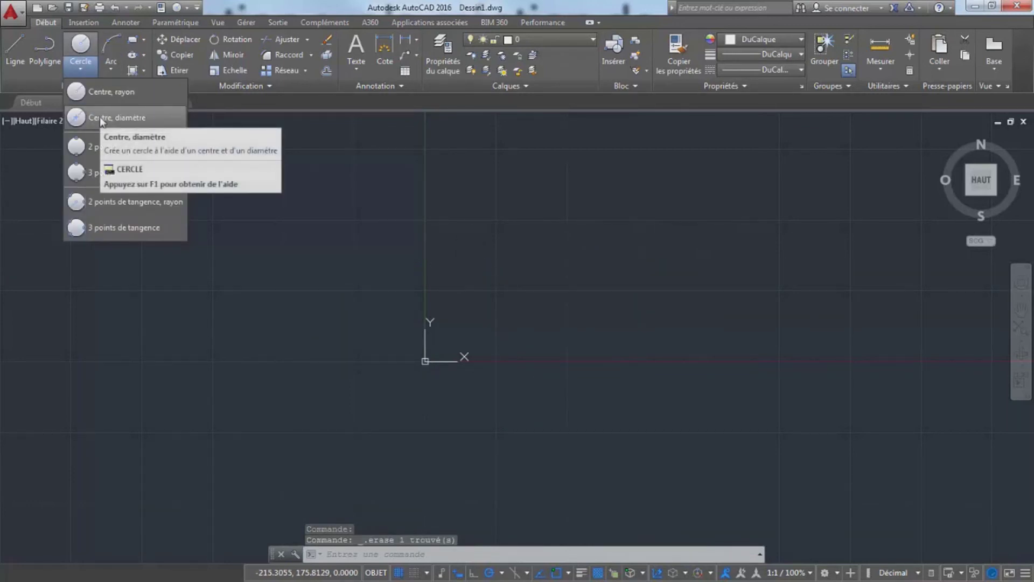
left_click(100, 119)
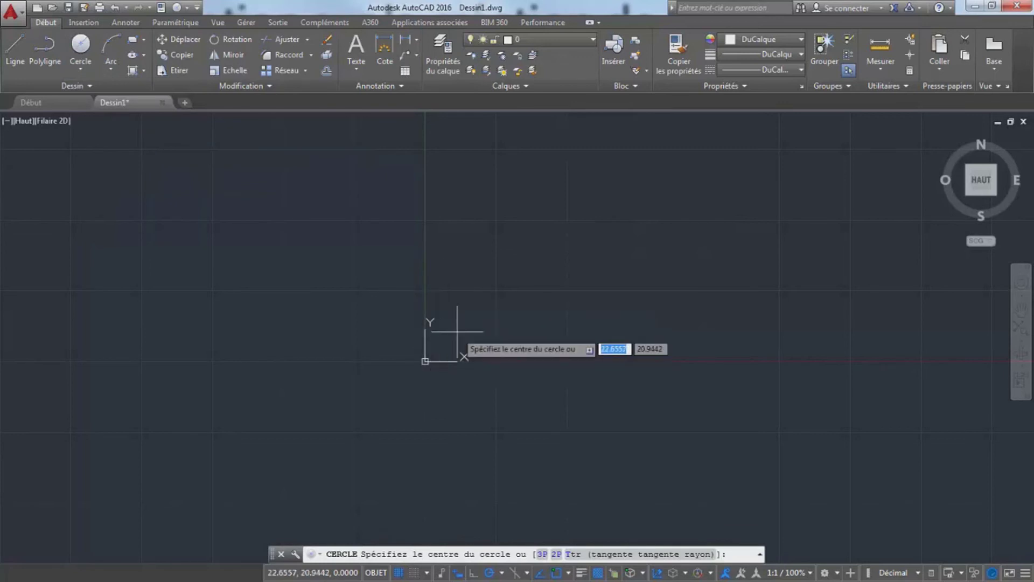
type("0")
key("Tab")
type("0")
key("Return")
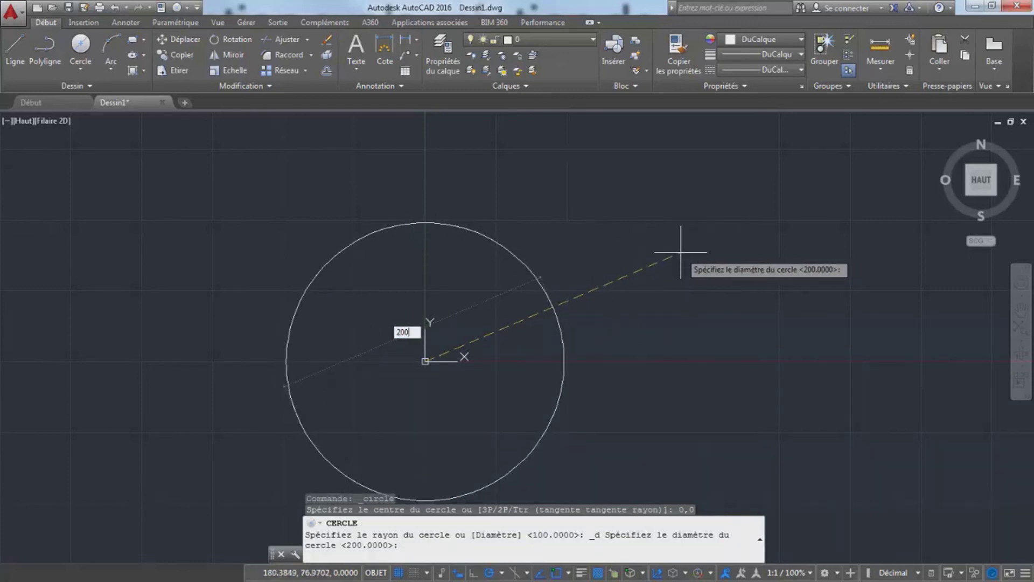
type("200")
key("Return")
- Resize the 200 diameter circle to a radius of 80 by its upper quadrant grip, and delete it
mouse_move(547, 334)
middle_mouse_down()
mouse_move(592, 288)
mouse_move(597, 301)
middle_mouse_up()
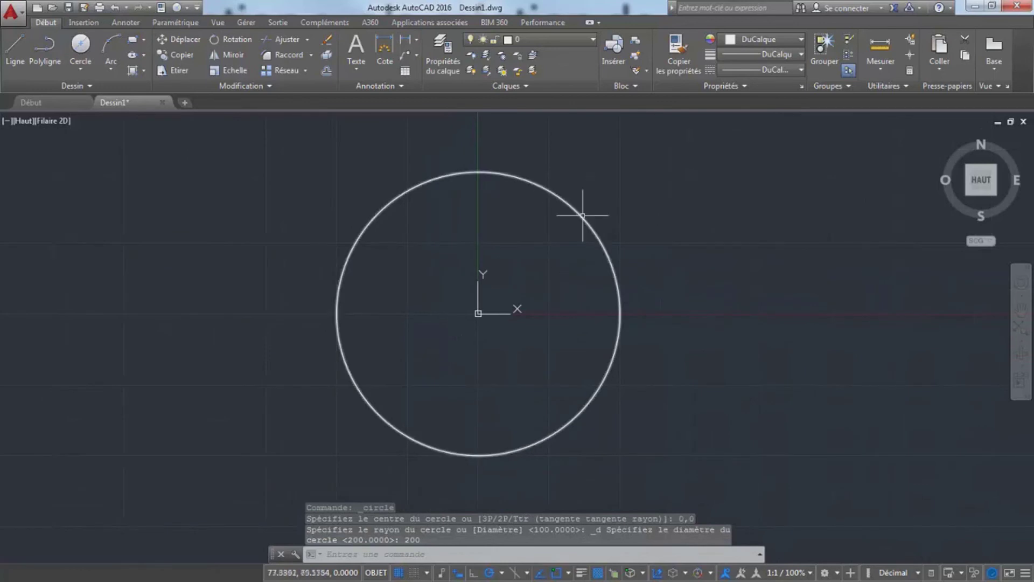
left_click(582, 215)
left_click(478, 172)
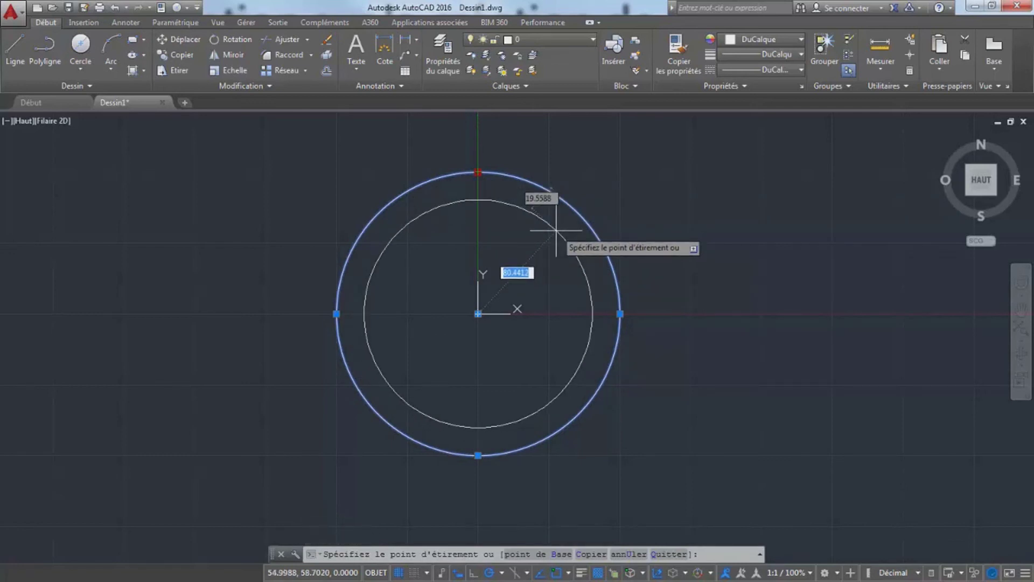
key("Return")
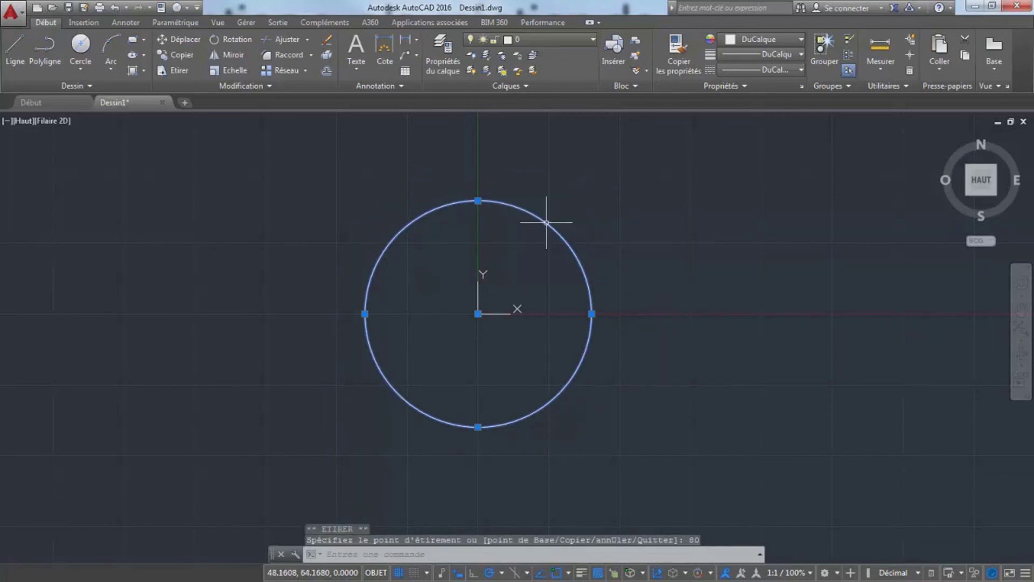
key("Delete")
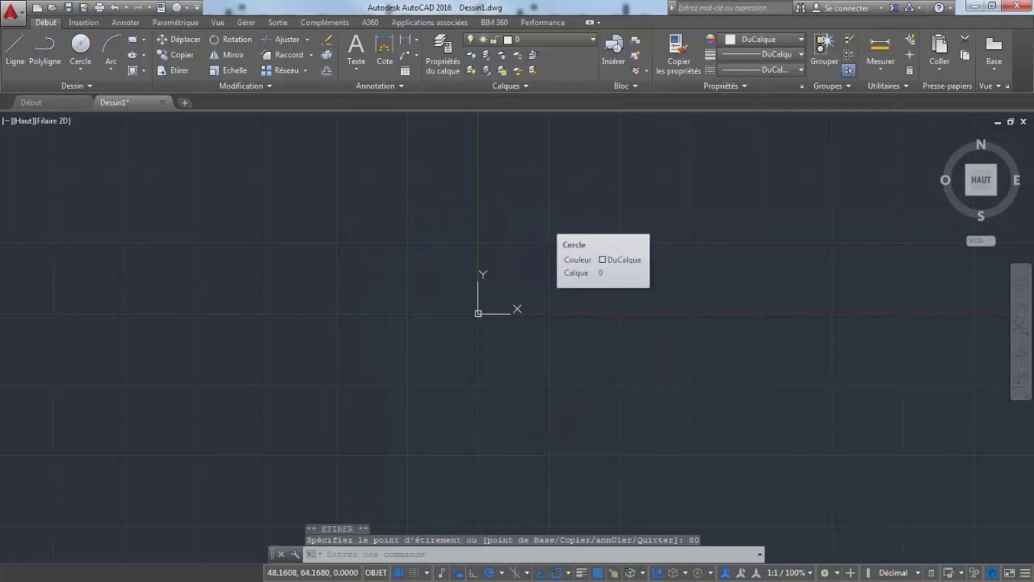
- Draw a two-point circle from a point up and right of the origin, with a horizontal diameter of 200
left_click(73, 69)
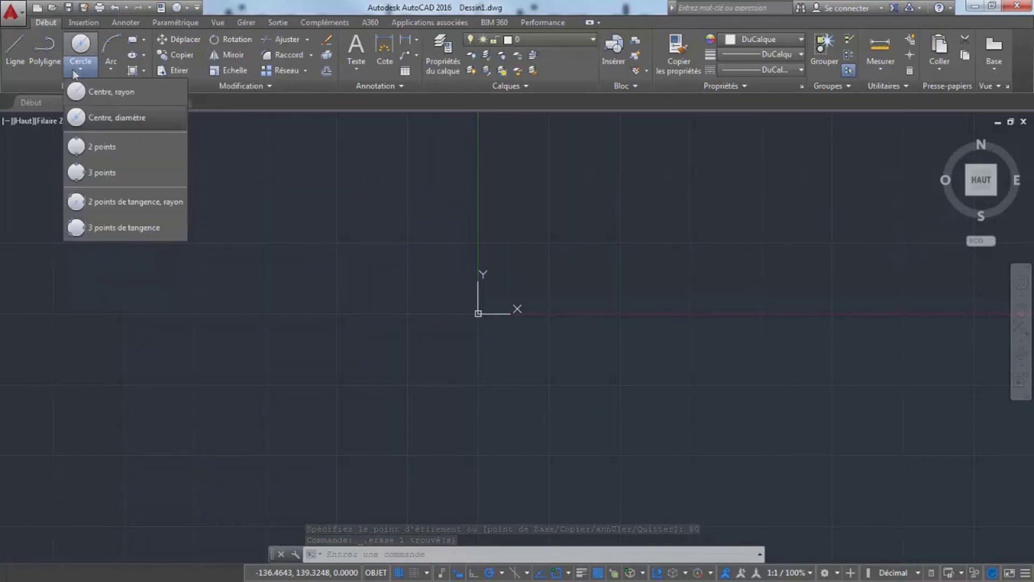
left_click(101, 152)
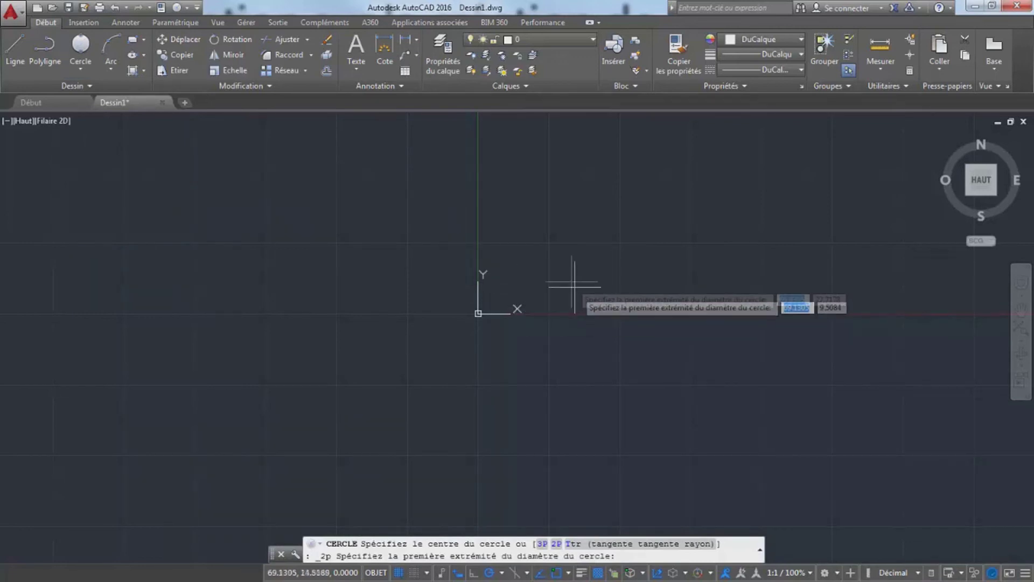
left_click(536, 270)
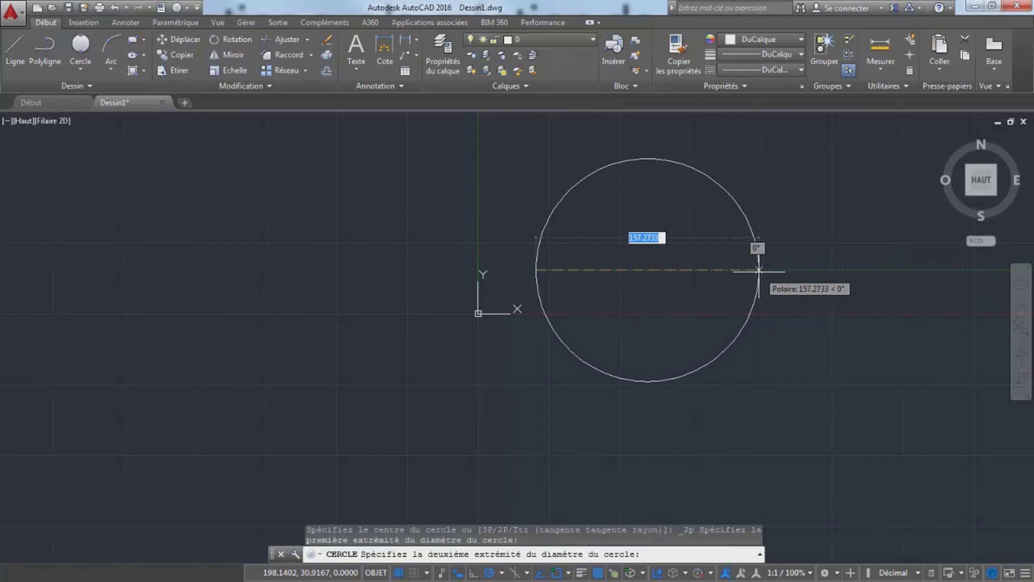
type("200")
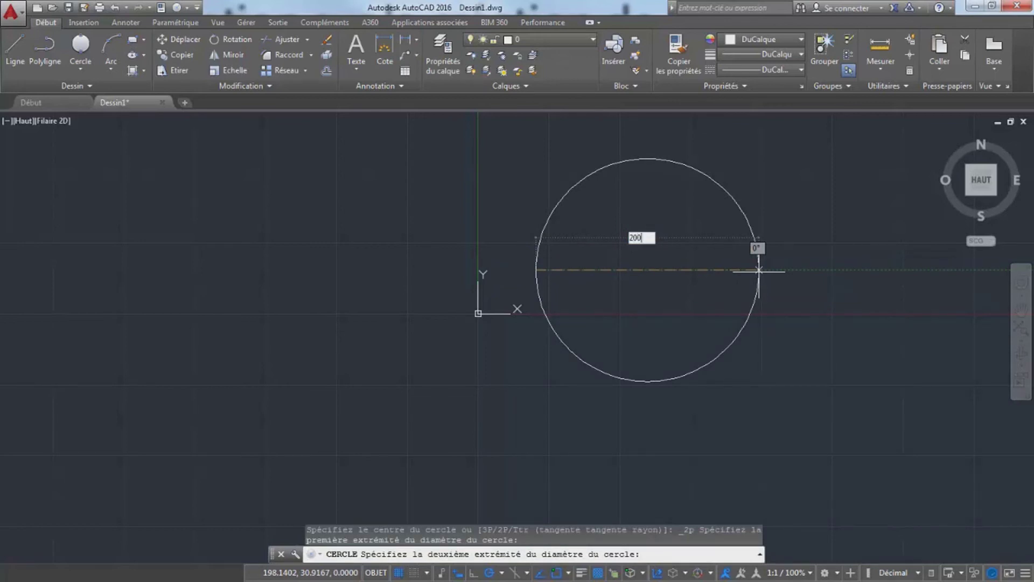
key("Return")
- Stretch the two-point circle's upper quadrant grip to set its radius to 80, and delete the circle
middle_click_drag(677, 235, 637, 271)
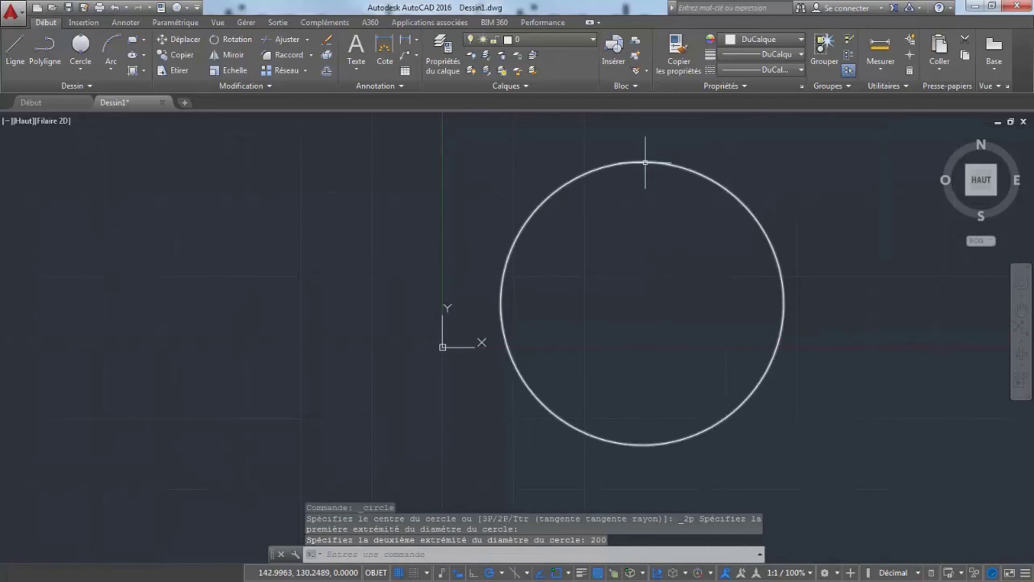
left_click(643, 162)
left_click(641, 162)
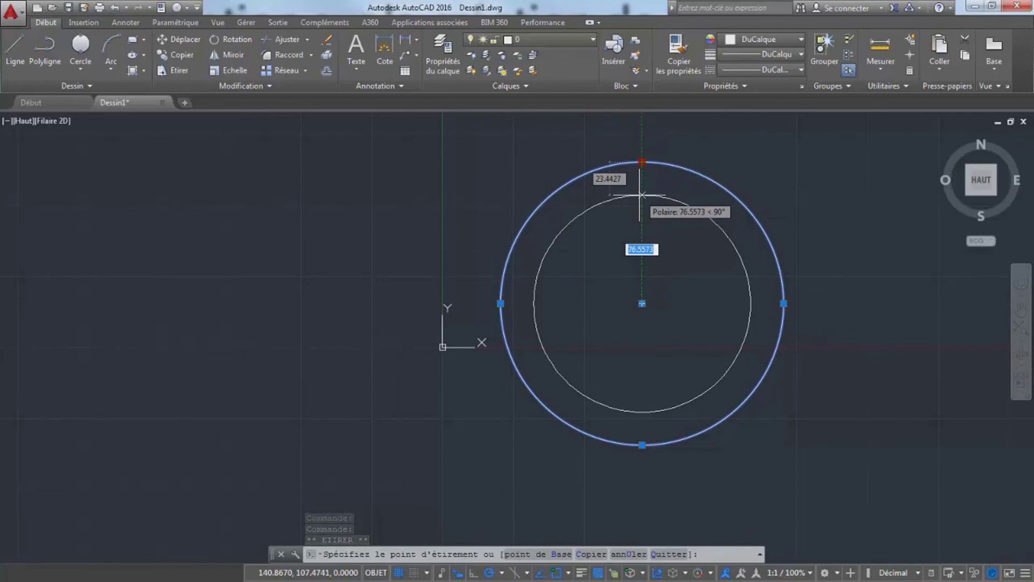
type("80")
key("Return")
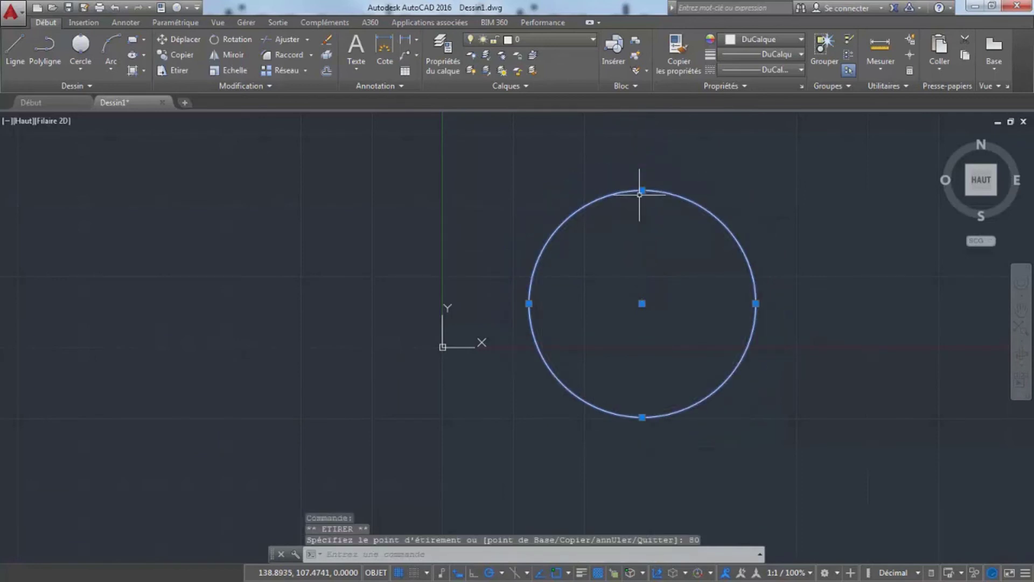
key("Delete")
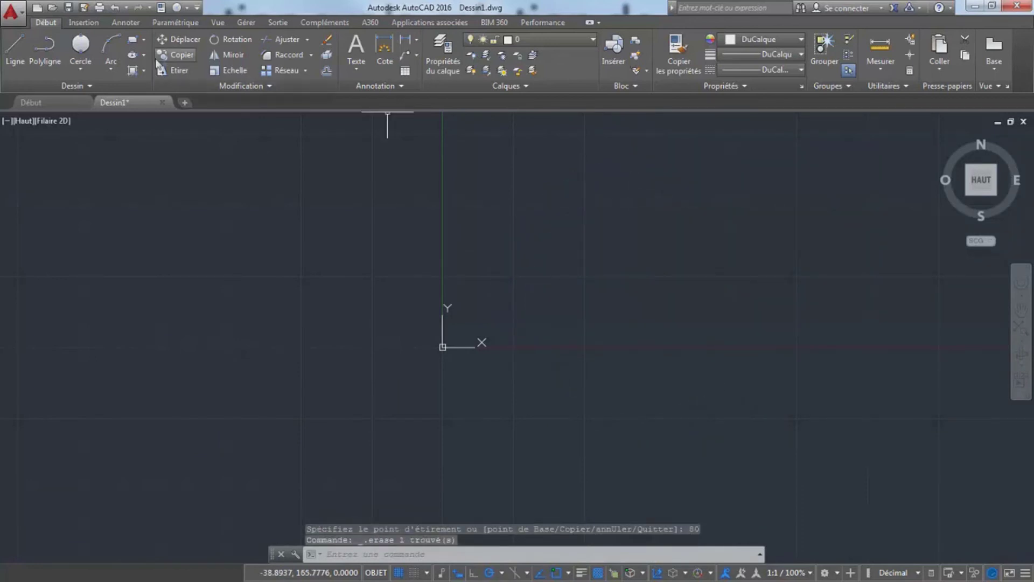
- Draw a three-point circle of about 108 radius around the origin, through freely picked points along its upper side
left_click(93, 66)
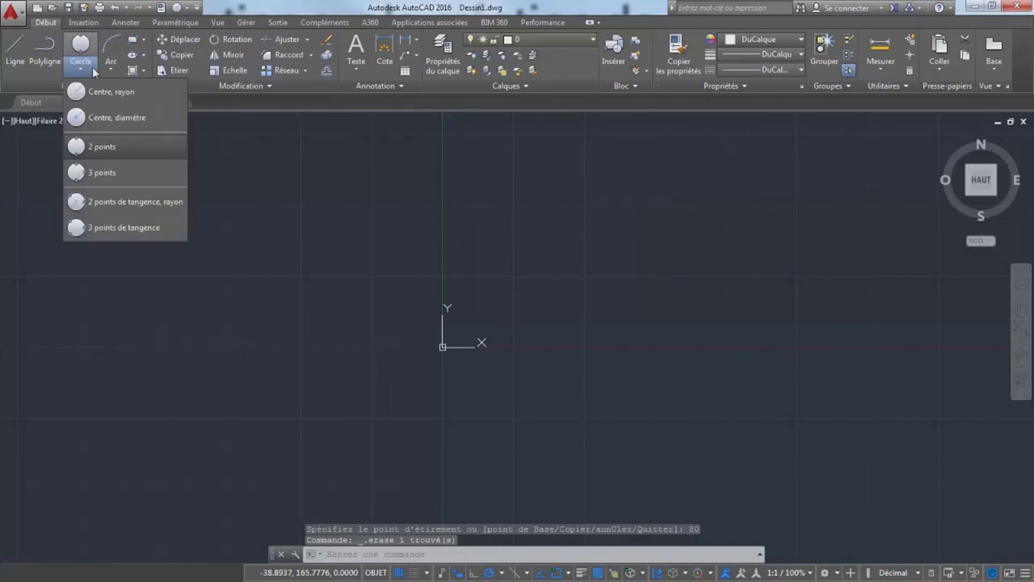
left_click(103, 175)
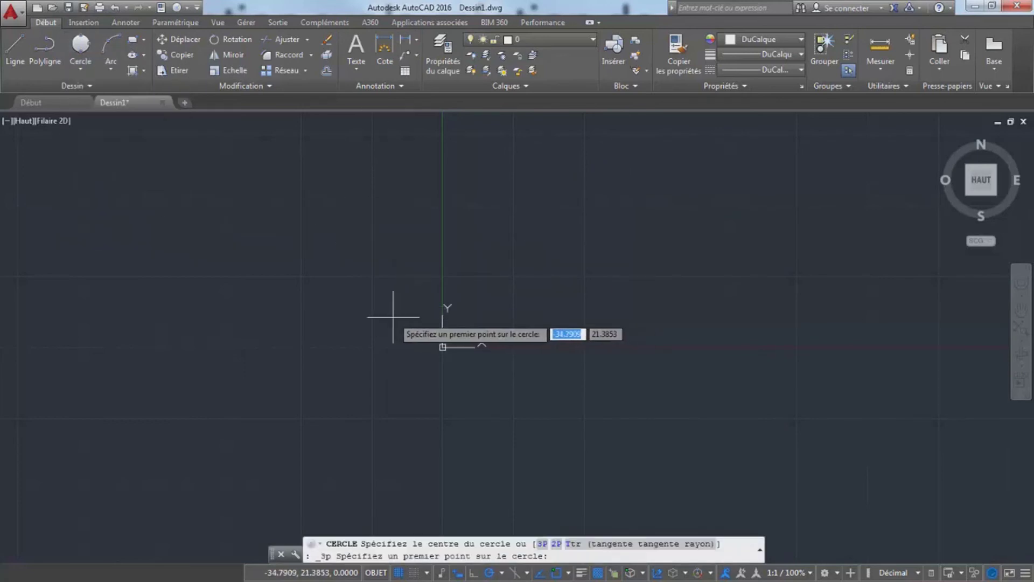
left_click(284, 299)
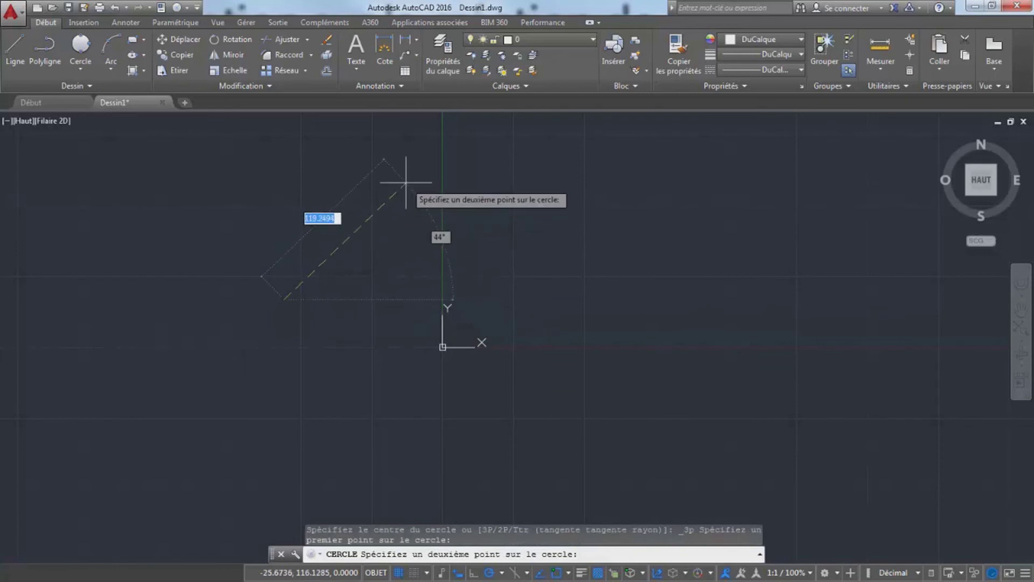
left_click(408, 183)
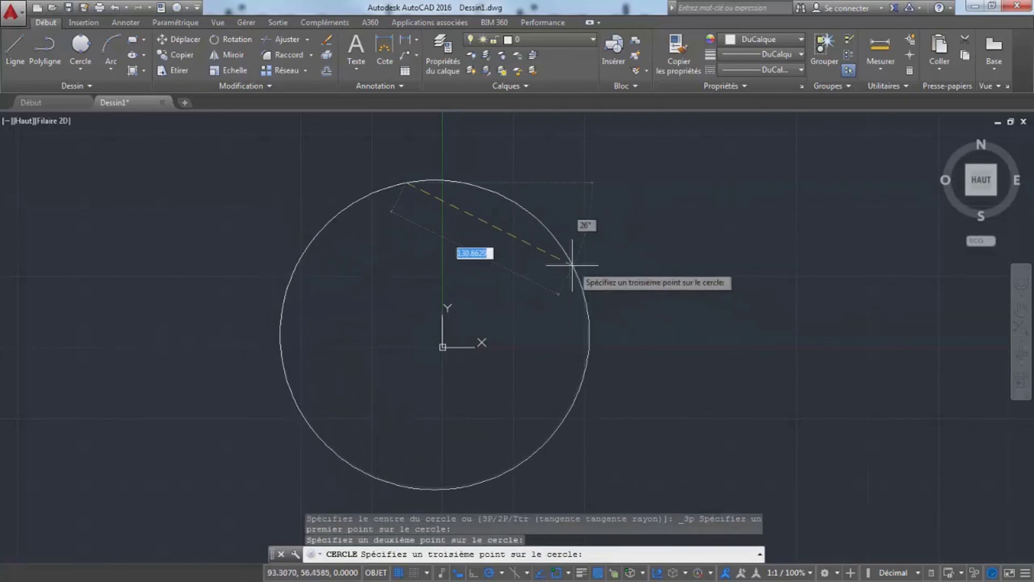
left_click(570, 263)
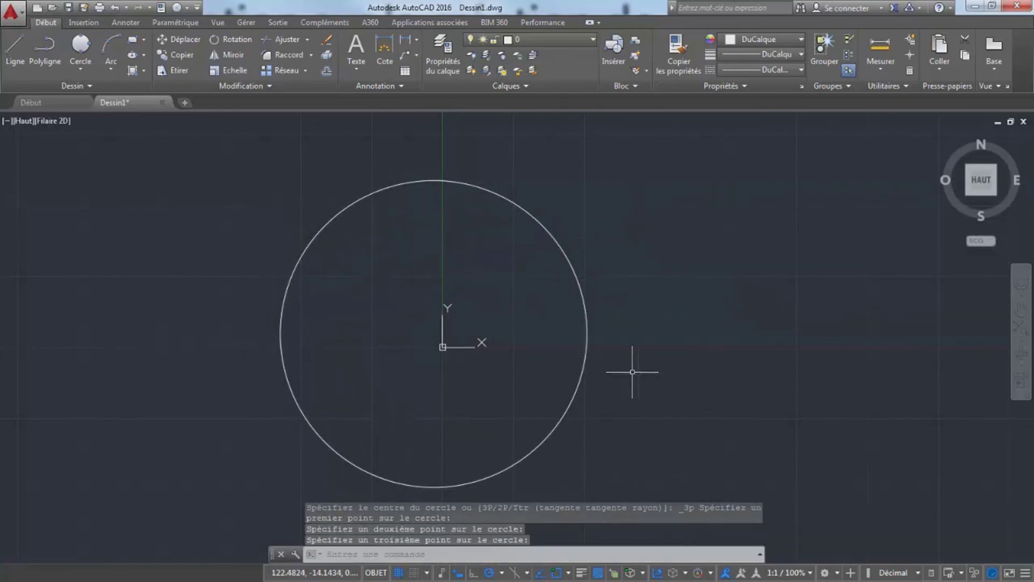
- Resize the three-point circle to a radius of 80 by its upper quadrant grip, and delete it
left_click(569, 261)
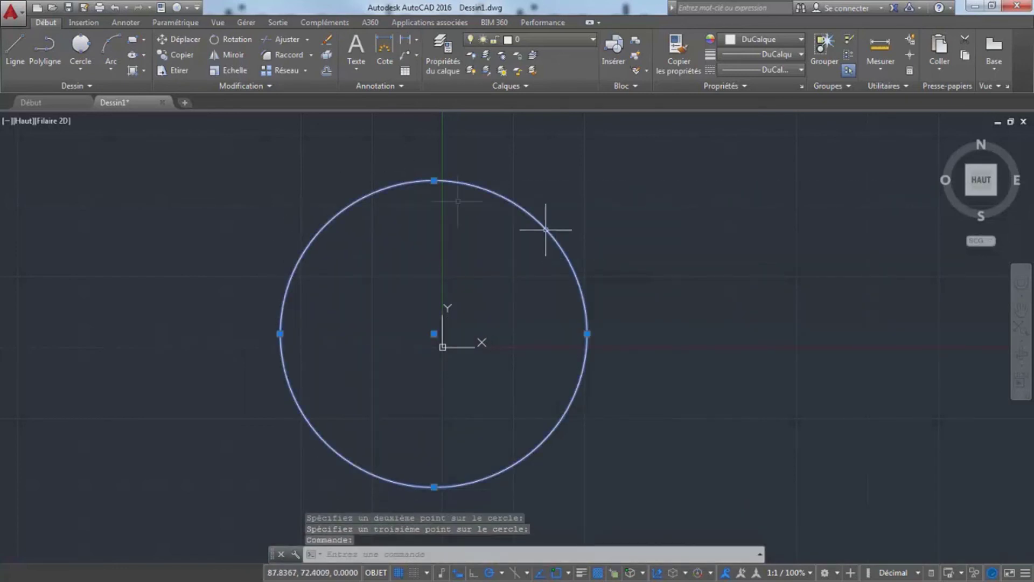
left_click(434, 181)
type("80")
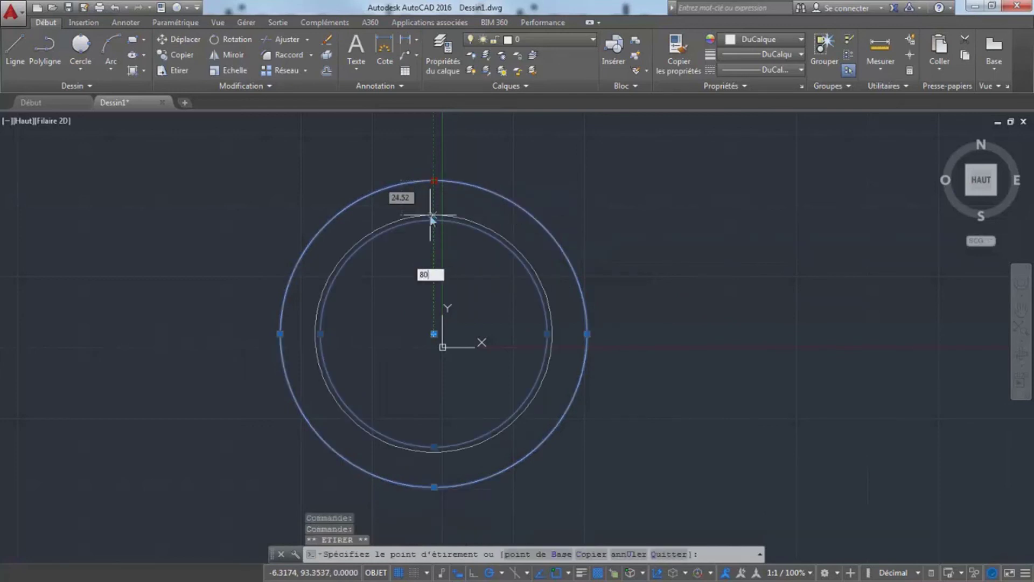
key("Return")
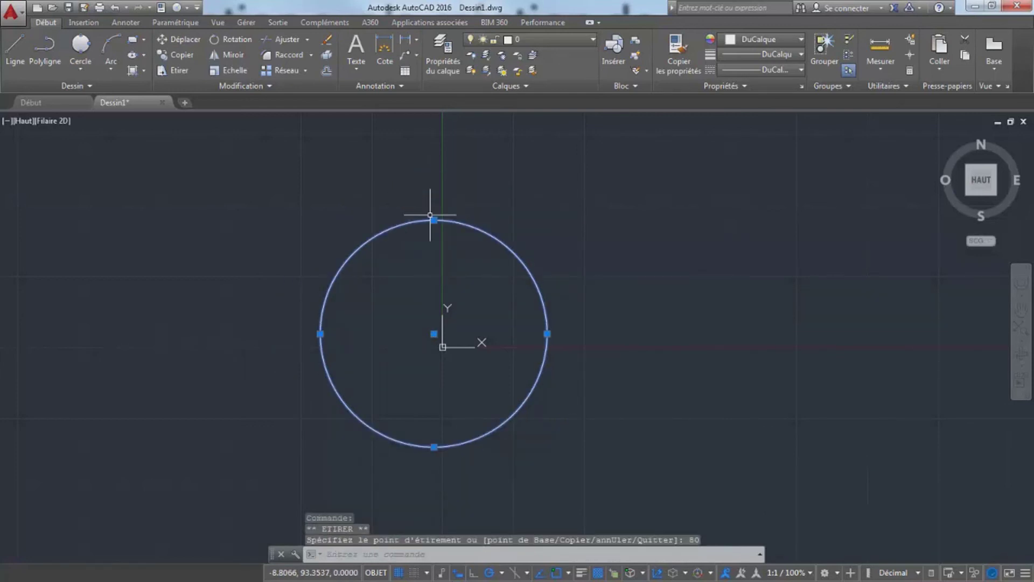
key("Delete")
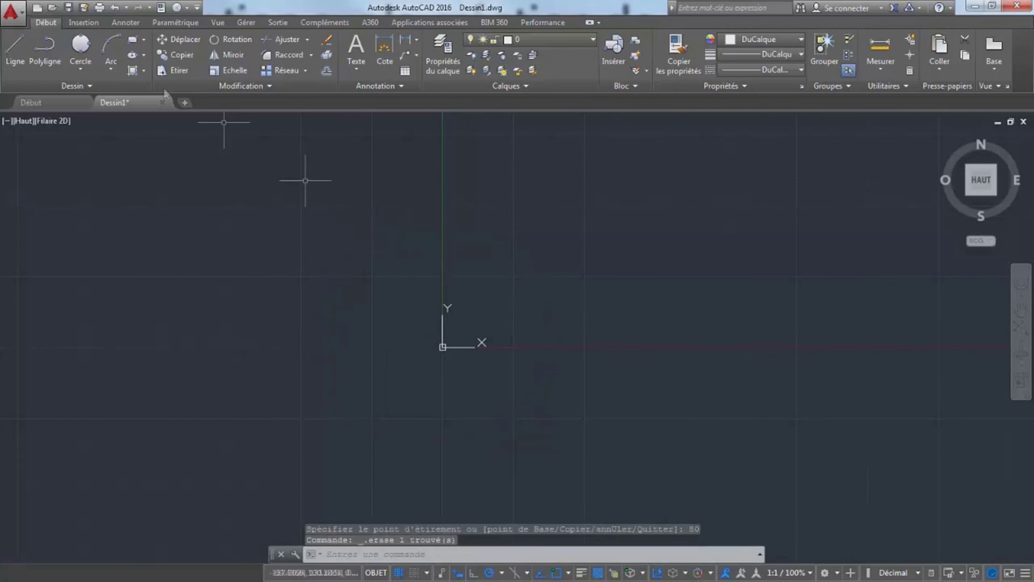
- Draw two separate centre-radius circles, one of about 51 radius near the origin and one of about 60 radius to its lower right
left_click(81, 69)
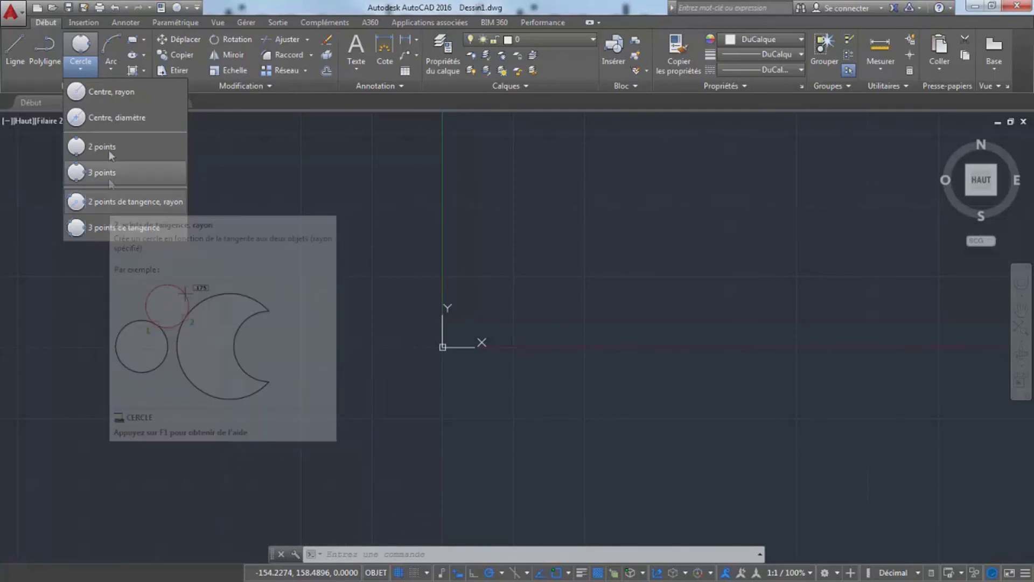
left_click(471, 275)
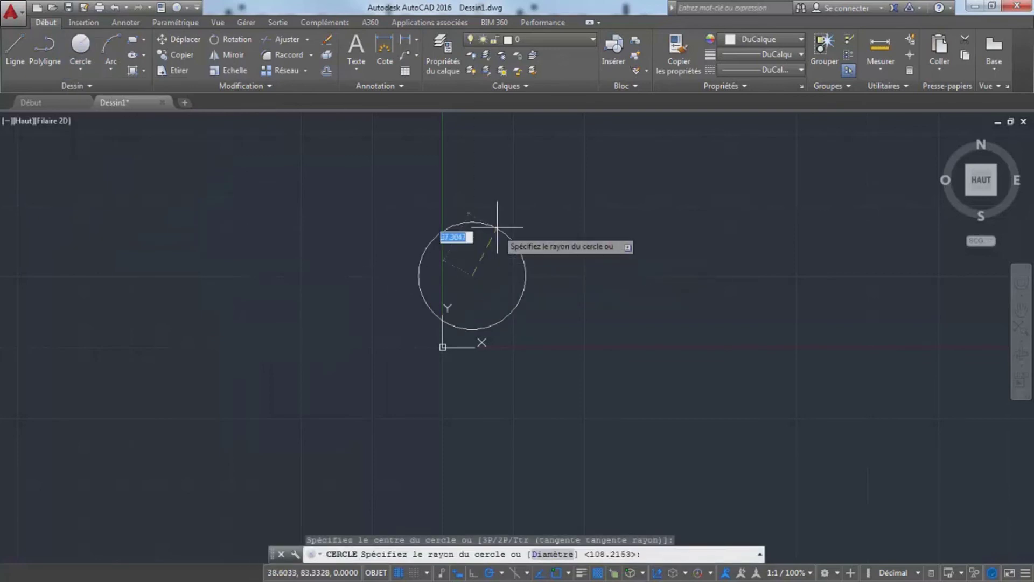
left_click(542, 256)
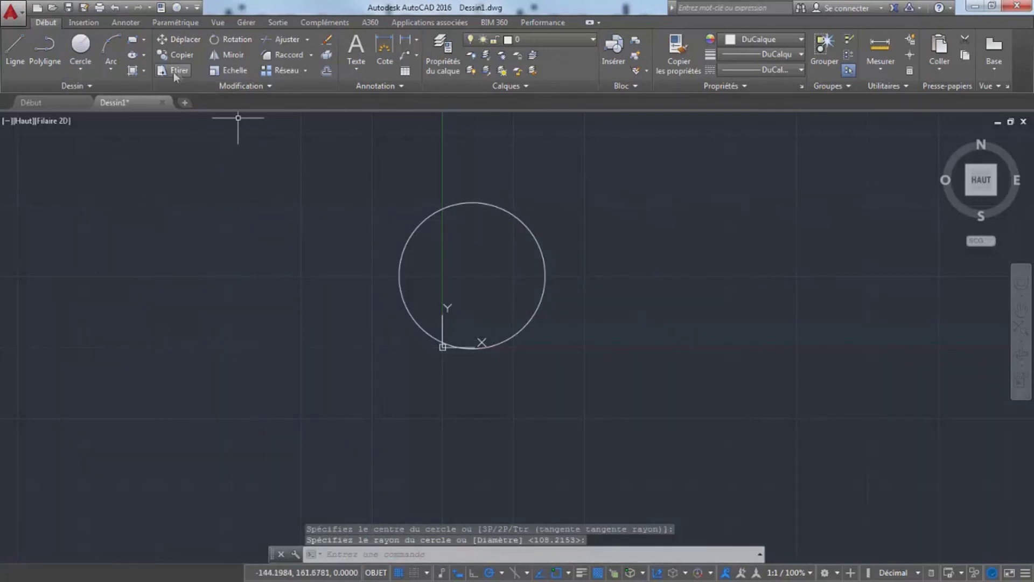
left_click(81, 47)
left_click(660, 345)
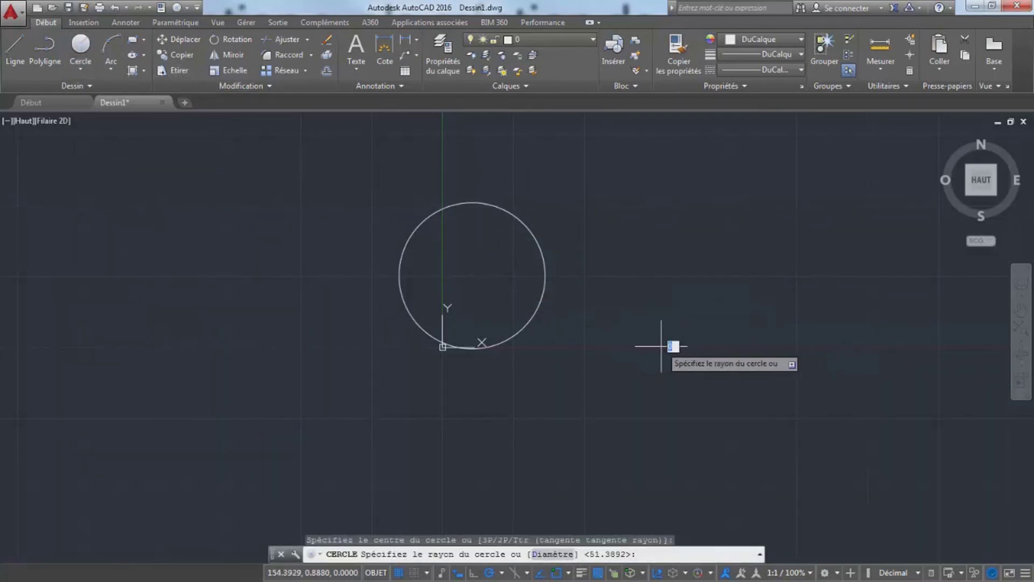
left_click(625, 270)
key("Escape")
key("Escape")
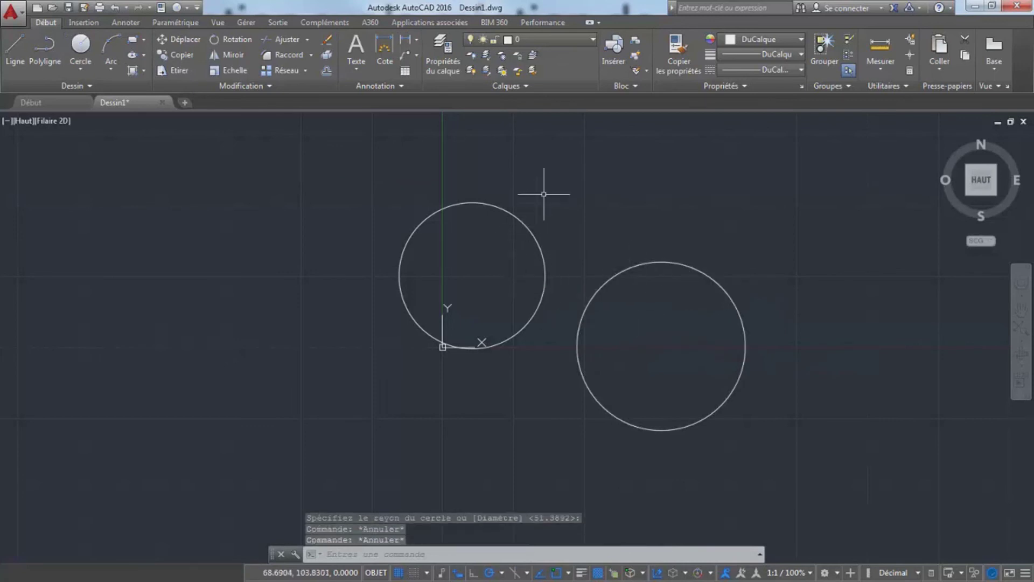
- Draw a smaller circle tangent to the upper facing sides of both circles with the tangent, tangent, radius method, giving the radius by two points
mouse_move(661, 240)
middle_mouse_down()
mouse_move(624, 271)
mouse_move(634, 286)
middle_mouse_up()
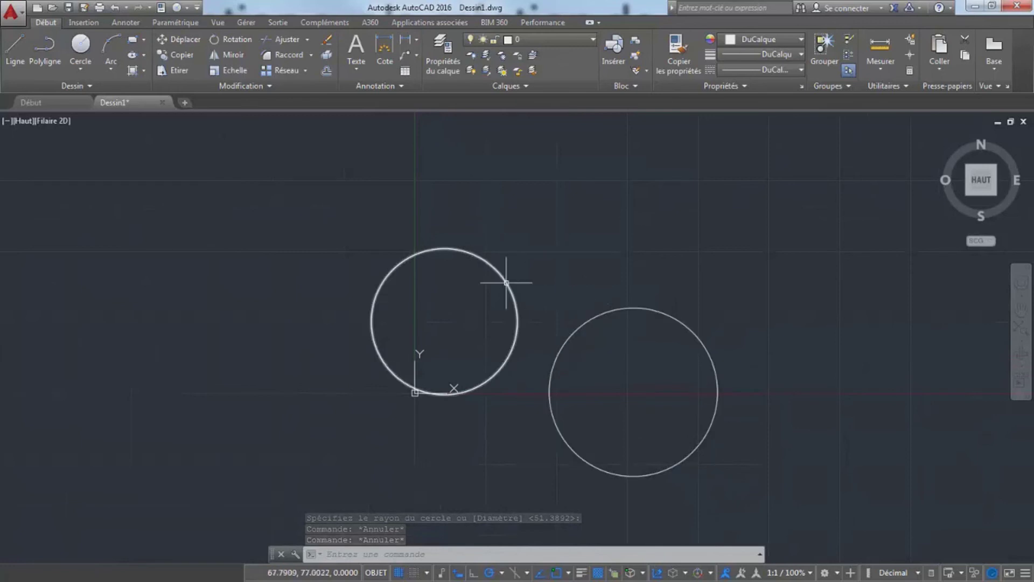
left_click(79, 65)
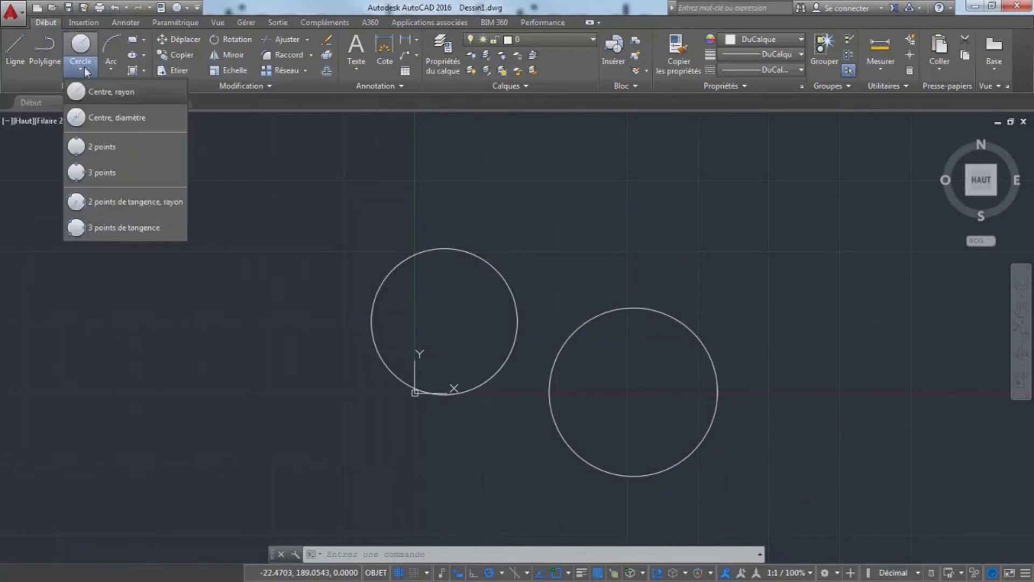
left_click(99, 197)
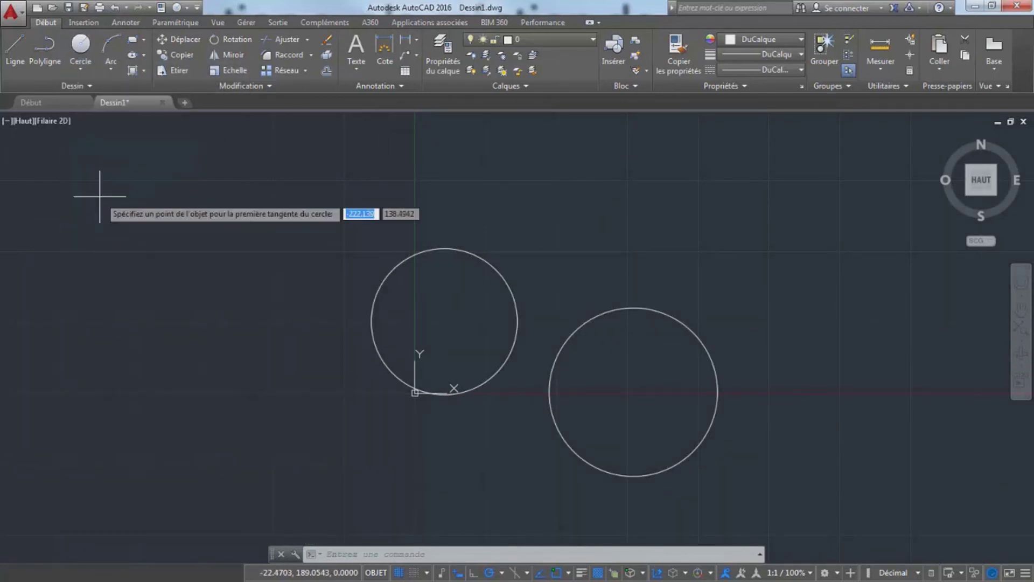
left_click(493, 269)
left_click(593, 312)
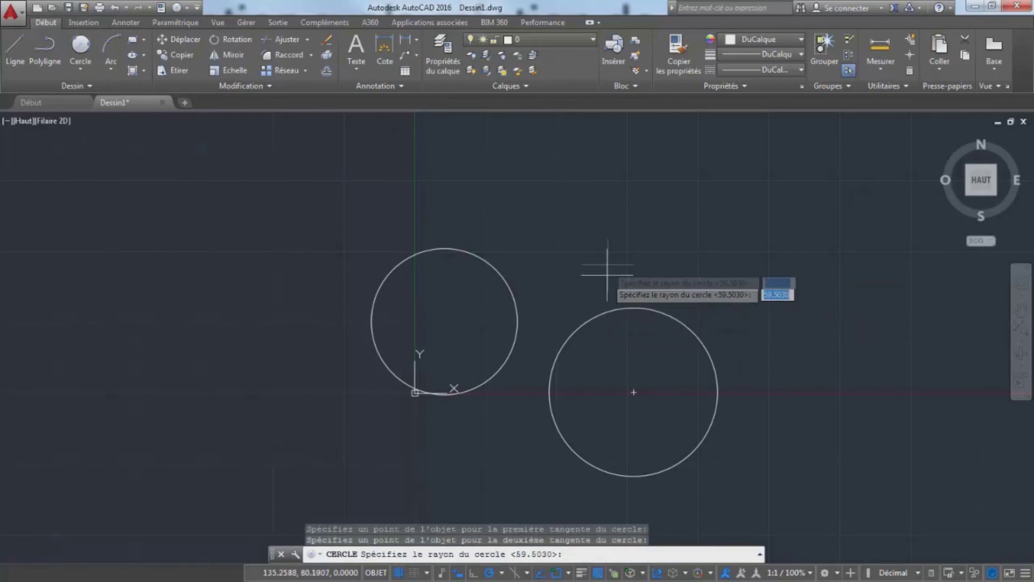
left_click(576, 214)
left_click(577, 272)
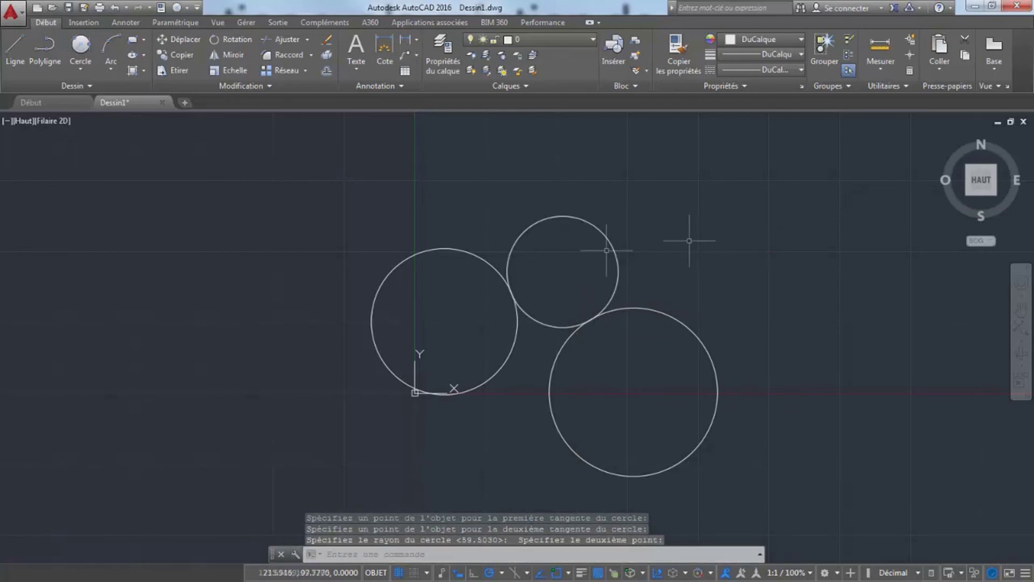
- Try to enlarge the small tangent circle by stretching its upper quadrant grip upwards
left_click(601, 232)
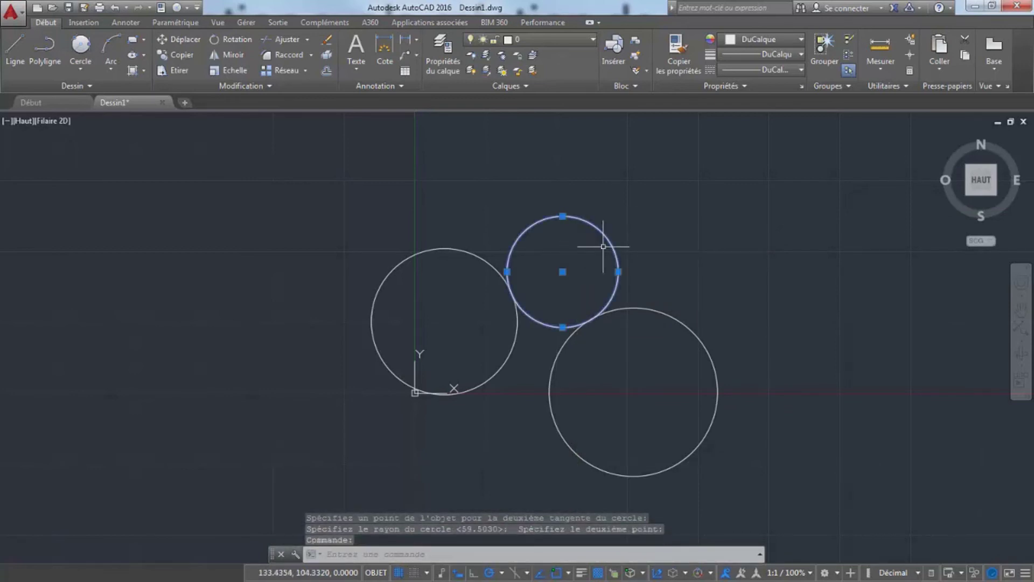
left_click(563, 217)
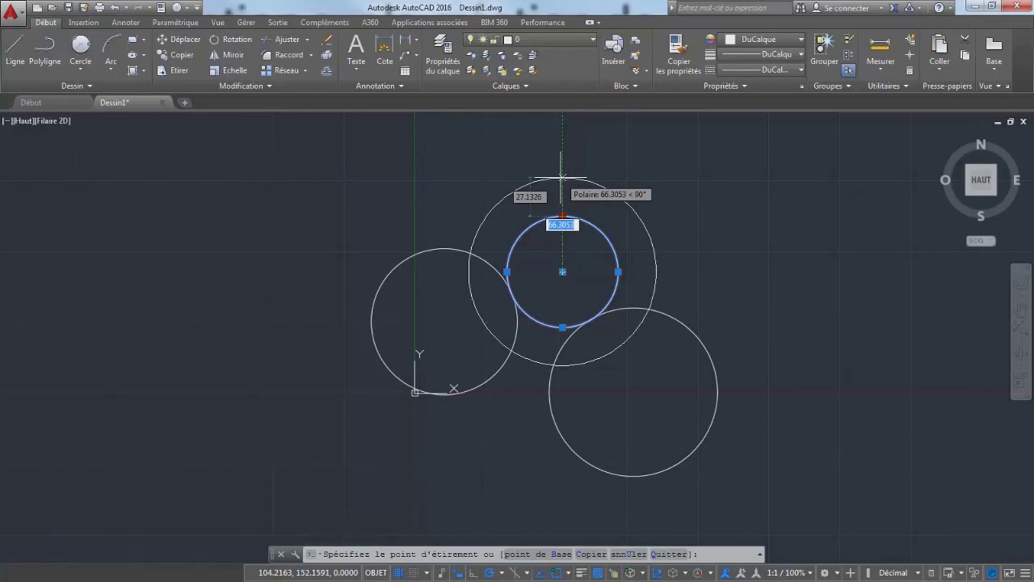
key("Escape")
key("Escape")
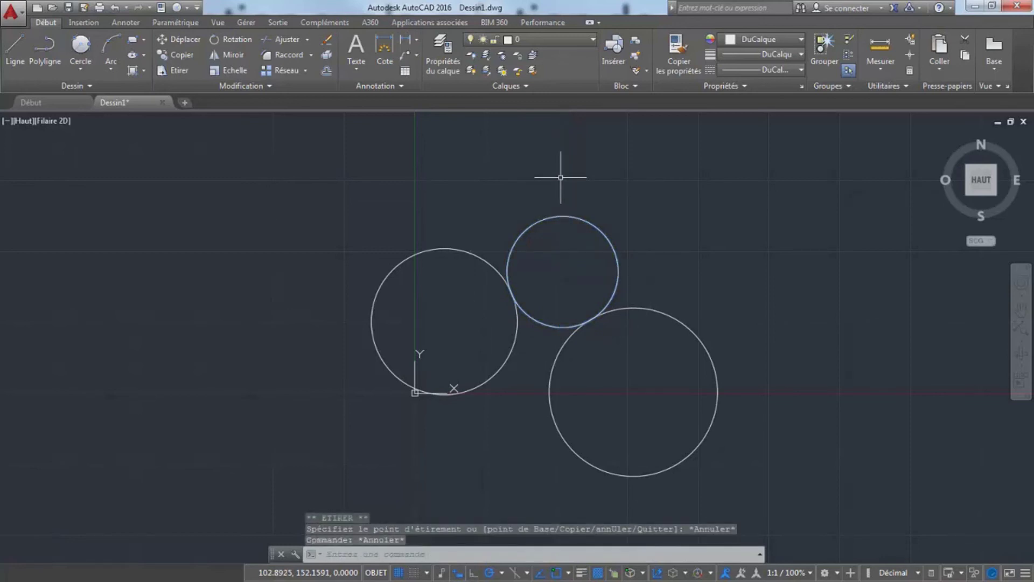
left_click(186, 23)
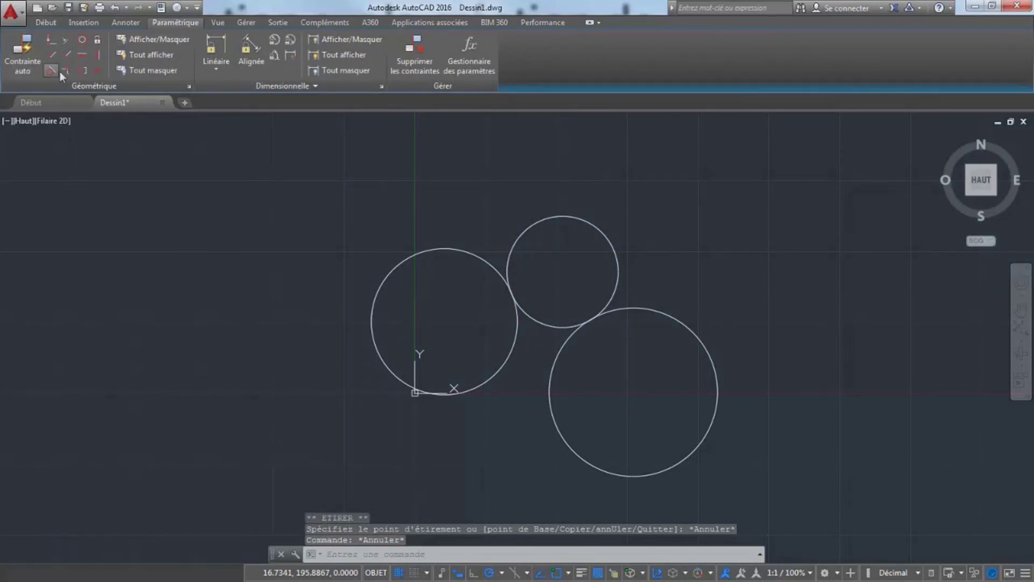
left_click(44, 23)
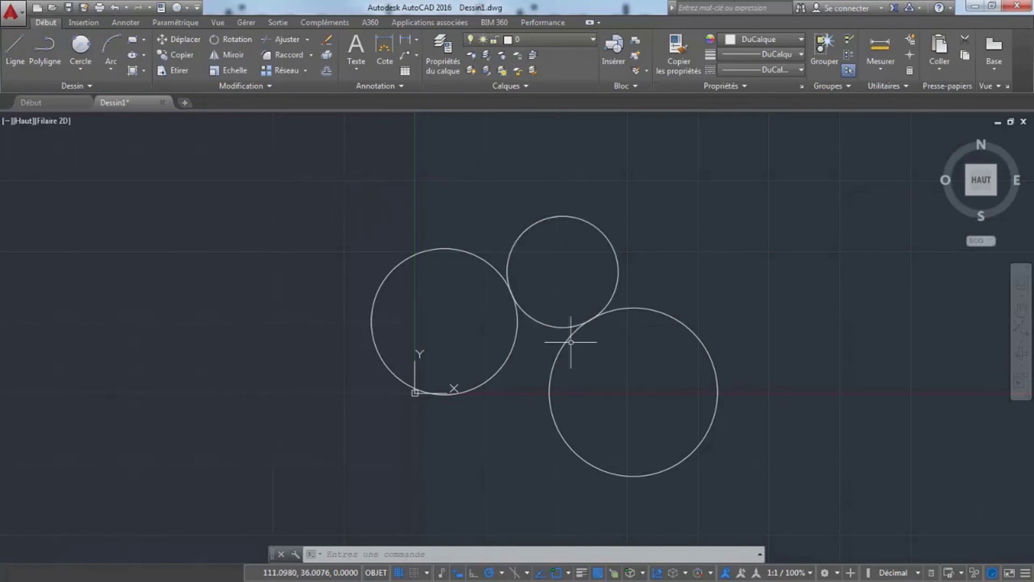
- Draw a small circle tangent to the three existing circles in the gap between them, using the tangent, tangent, tangent method
left_click(85, 69)
left_click(101, 228)
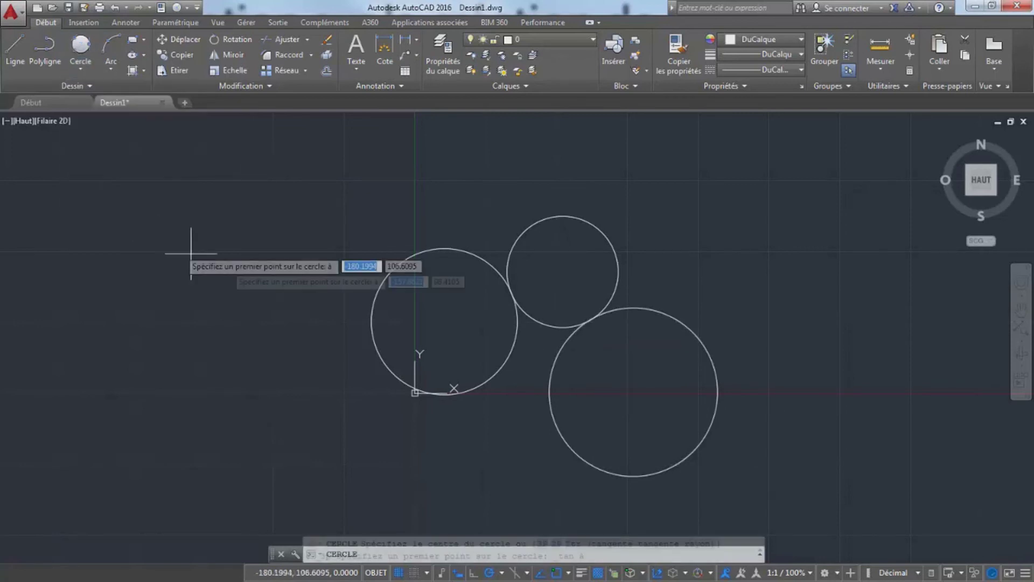
left_click(509, 356)
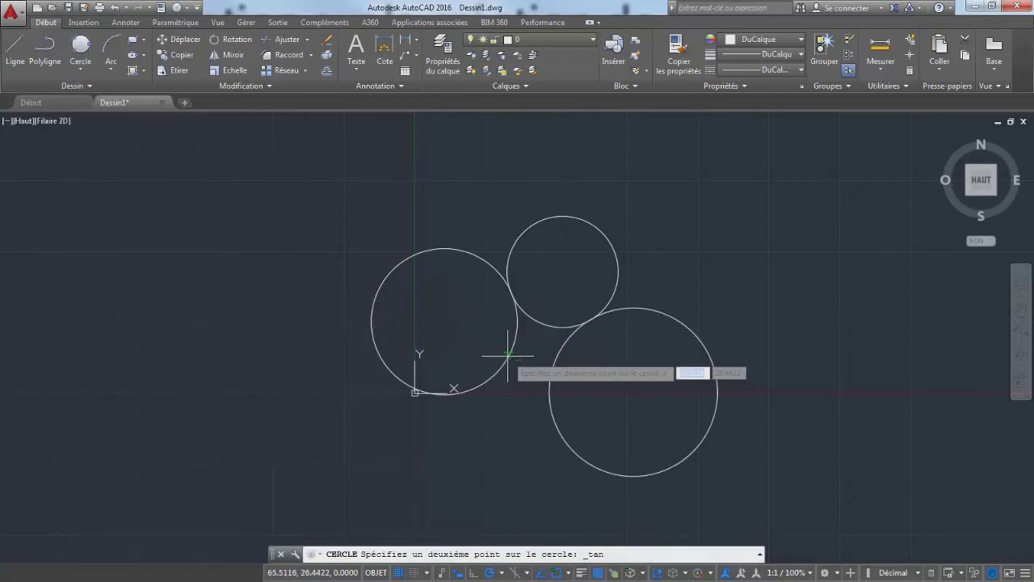
left_click(544, 323)
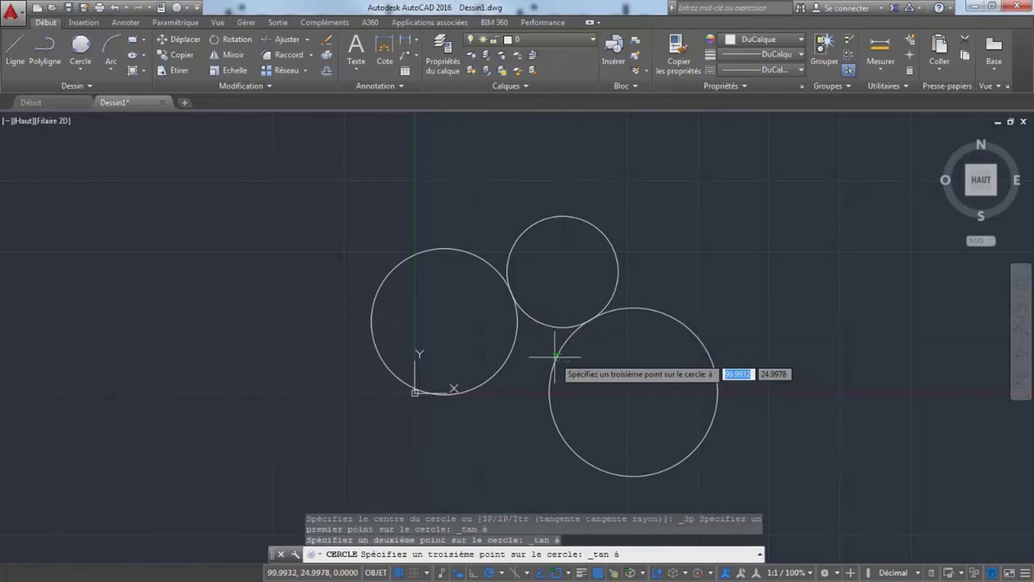
left_click(556, 353)
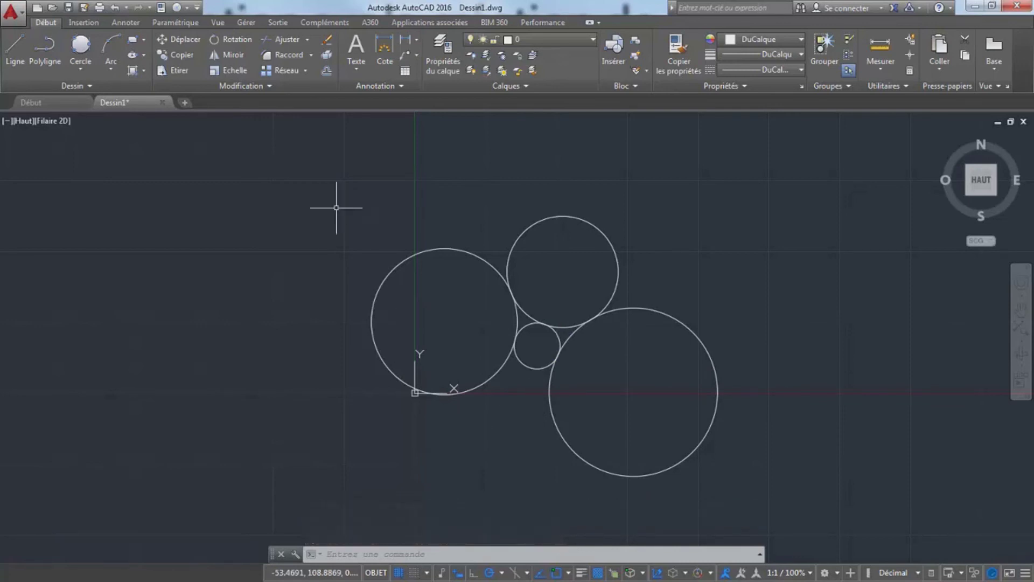
- Select all four tangent circles with a selection window and delete them
left_click(328, 163)
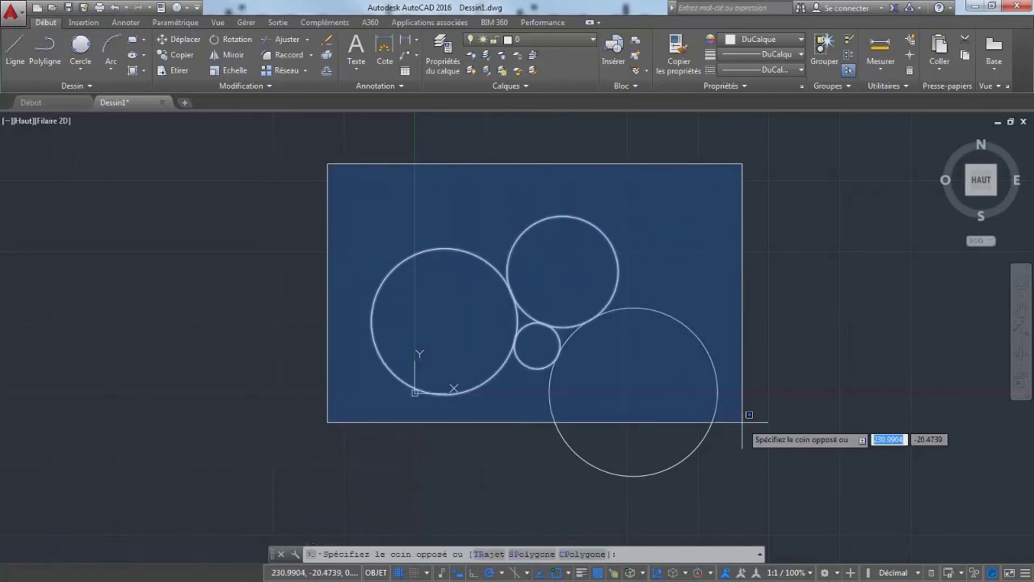
left_click(766, 488)
key("Delete")
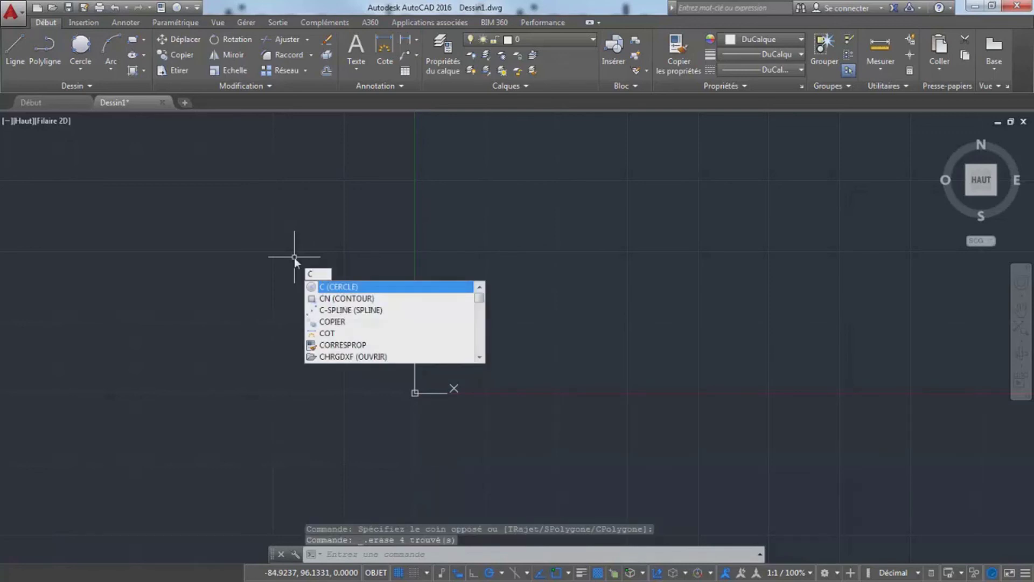
- Draw a centre-radius circle centred at 0,0 with a radius of 80, and delete it
key("Return")
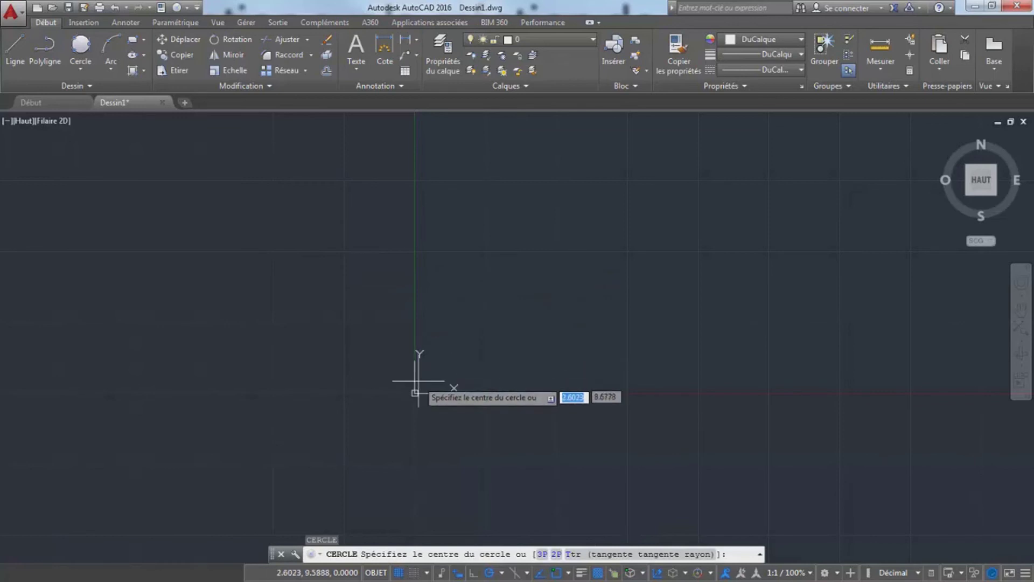
type("0,0")
key("Return")
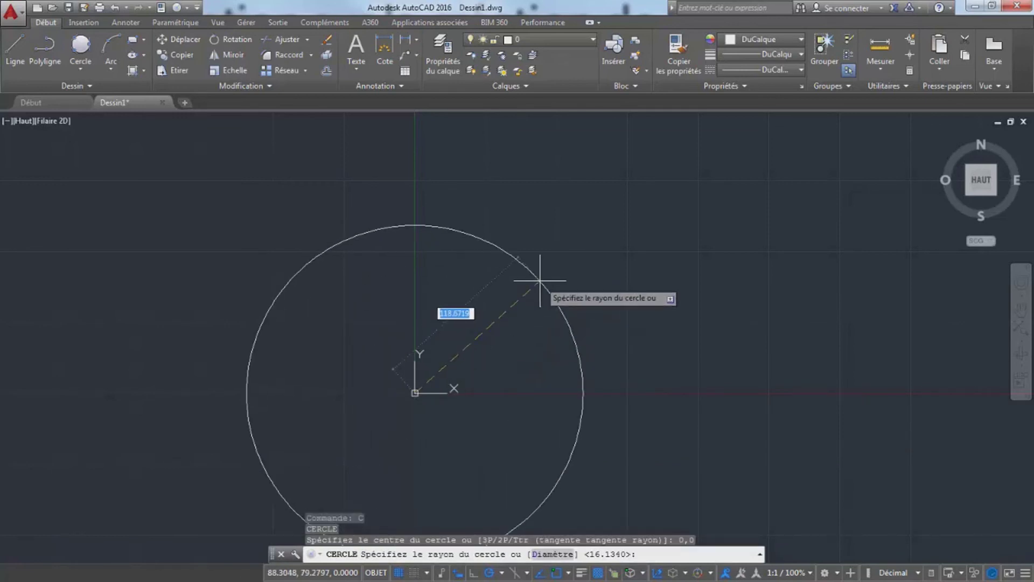
middle_click_drag(501, 337, 557, 271)
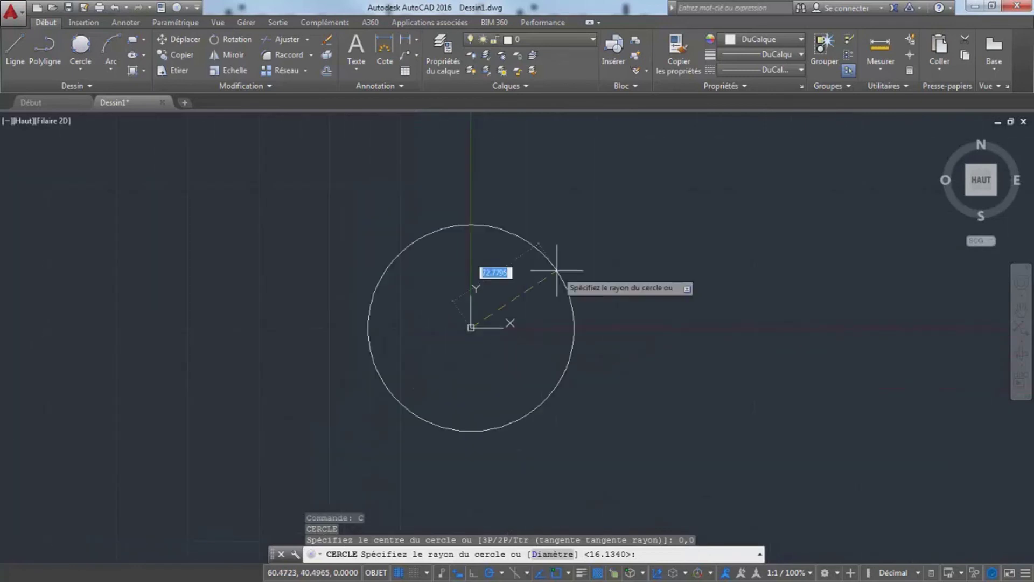
type("80")
key("Return")
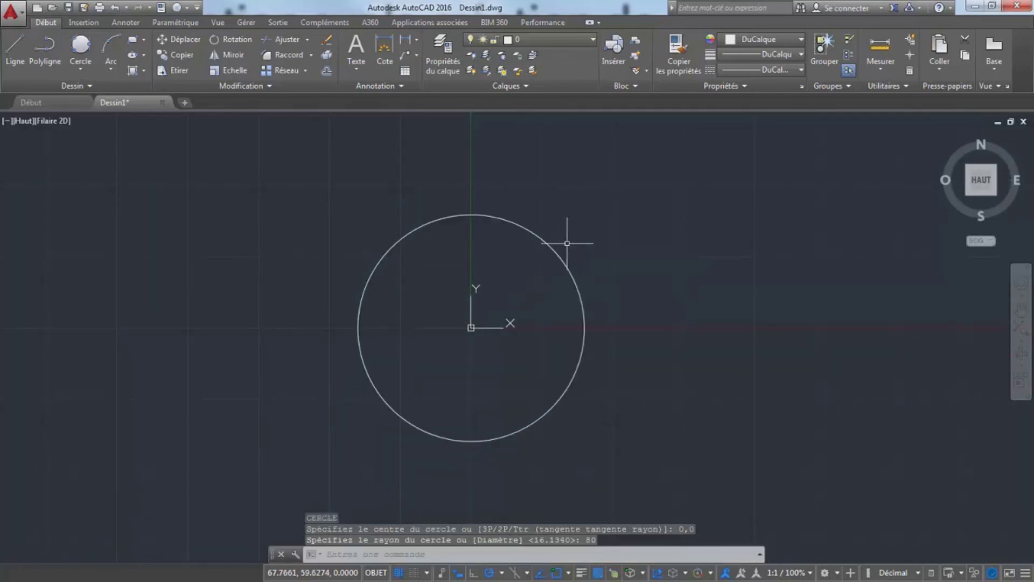
key("Escape")
key("Escape")
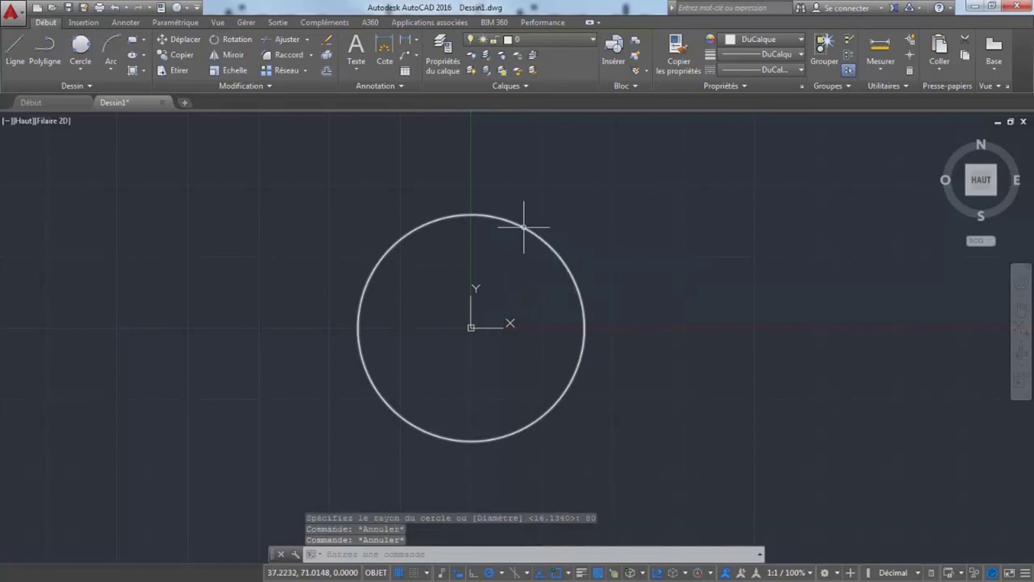
left_click(523, 227)
key("Delete")
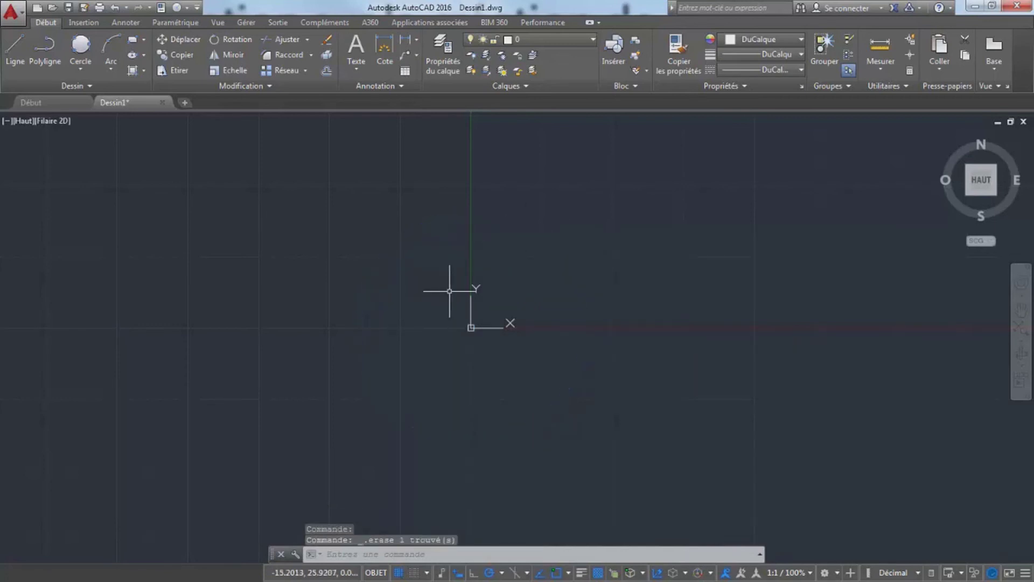
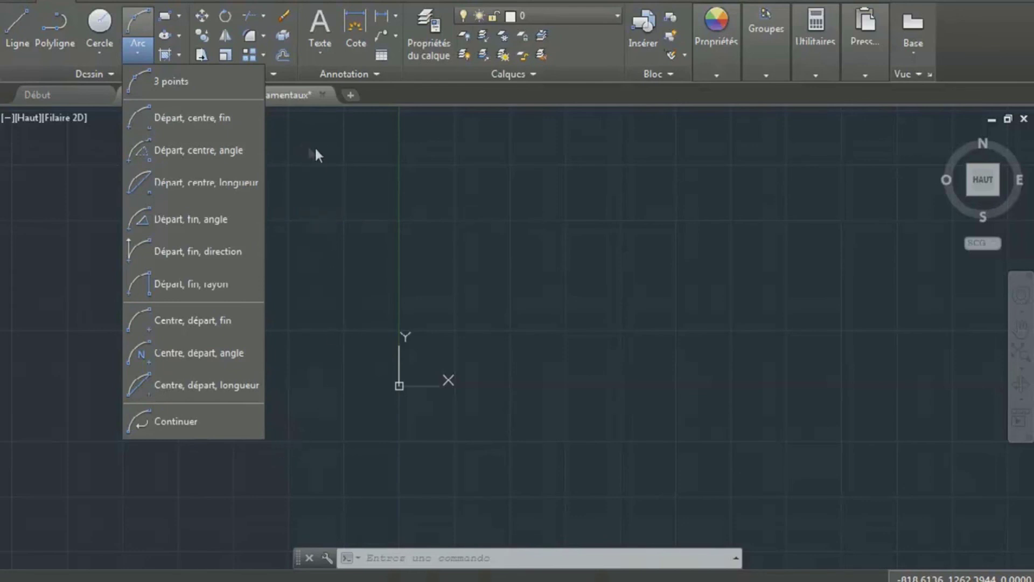
- Draw a three-point arc from 0,0 that bulges upwards and ends about 1212 units along the X axis
left_click(168, 83)
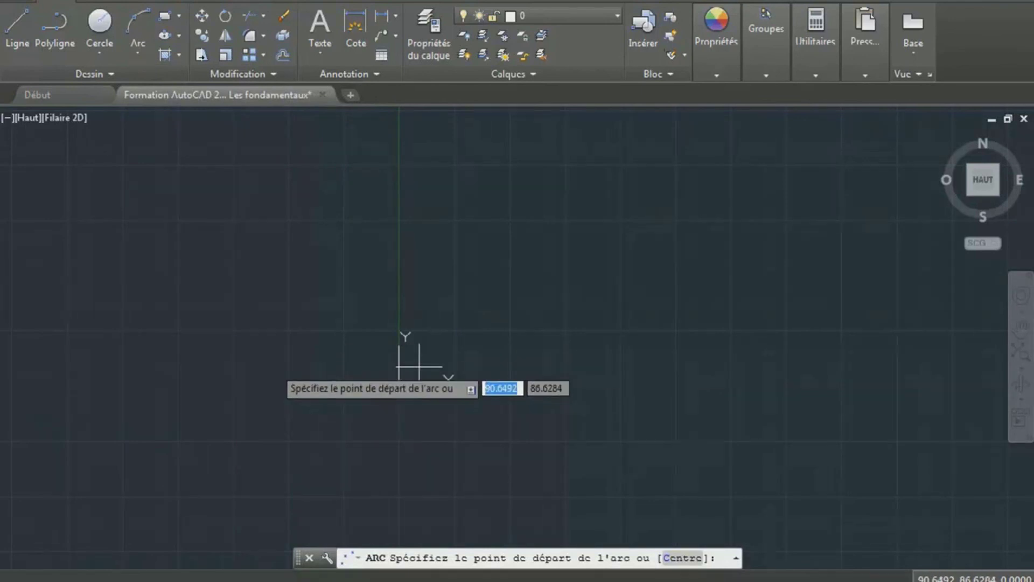
key("Tab")
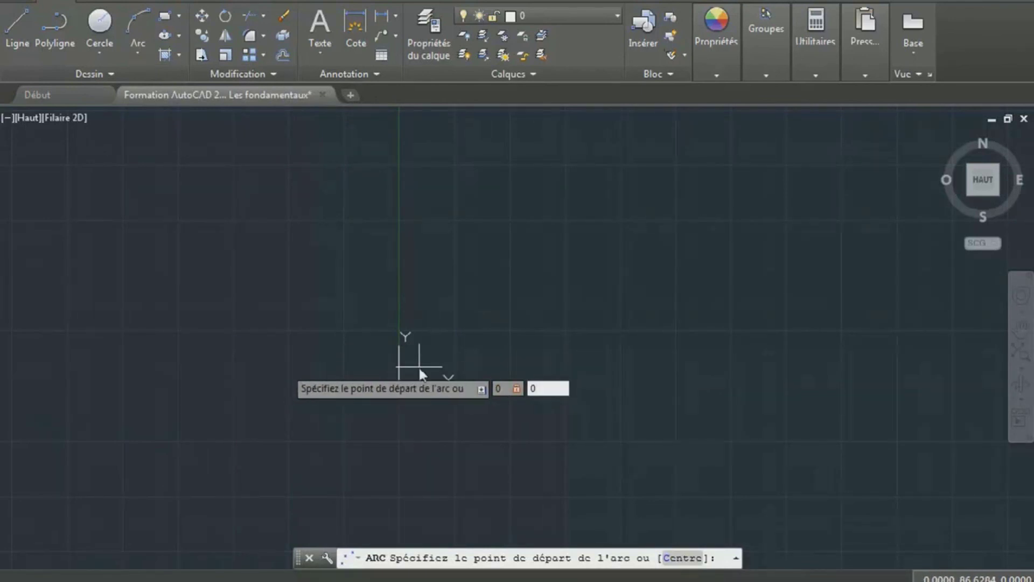
key("Return")
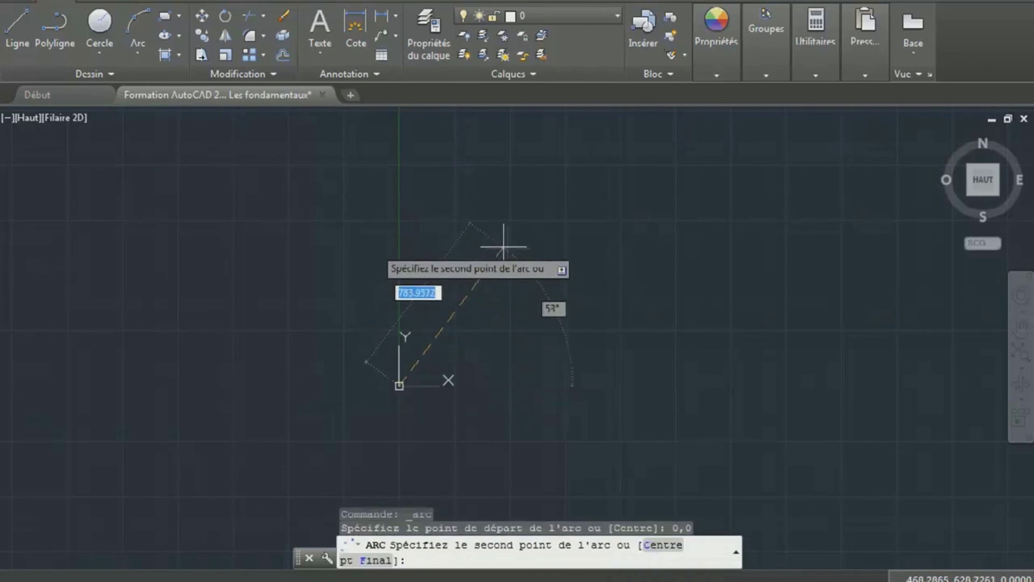
left_click(510, 251)
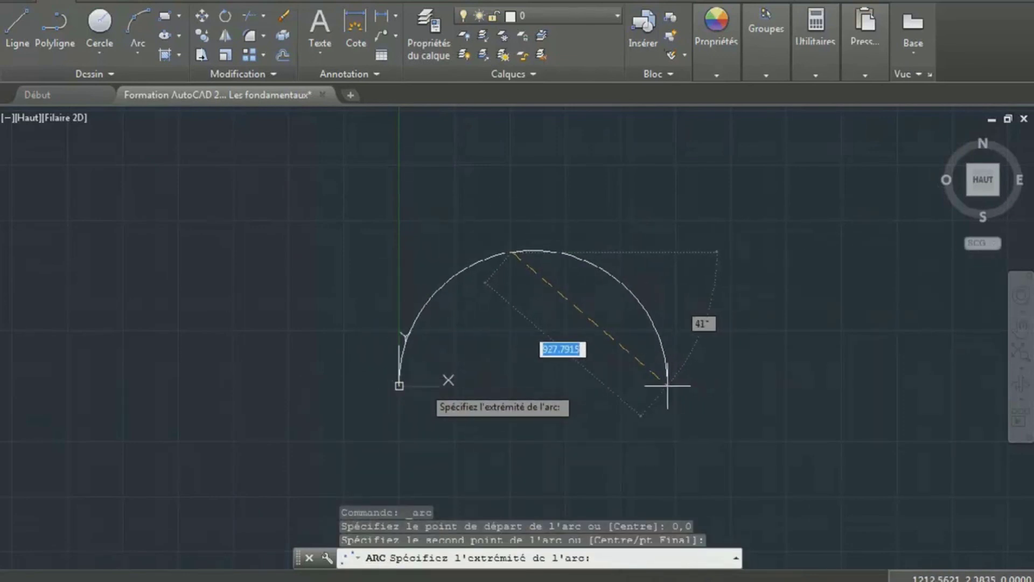
left_click(668, 385)
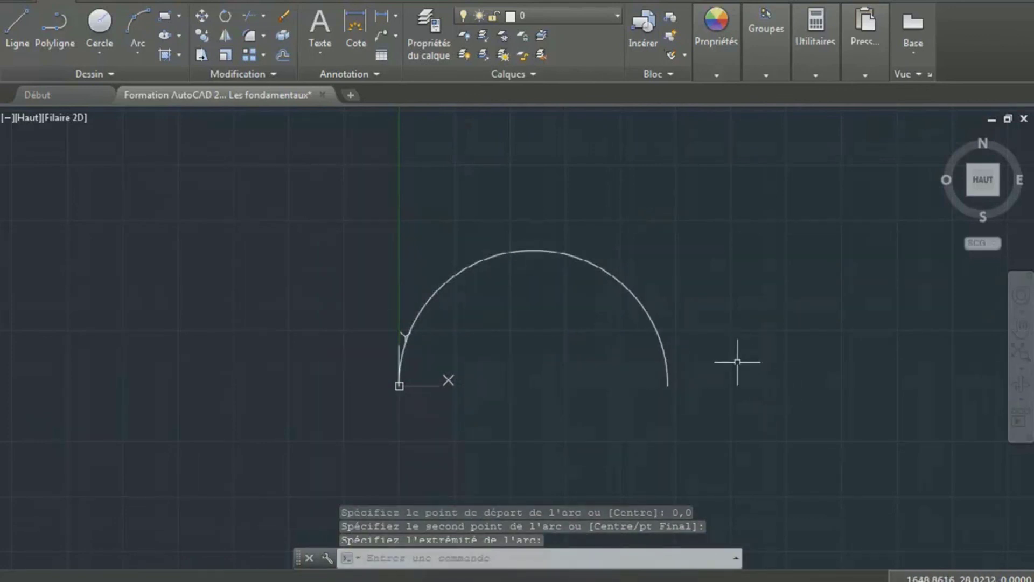
key("Escape")
key("Escape")
- Flatten the three-point arc by stretching its midpoint grip downwards, and delete the arc
left_click(639, 303)
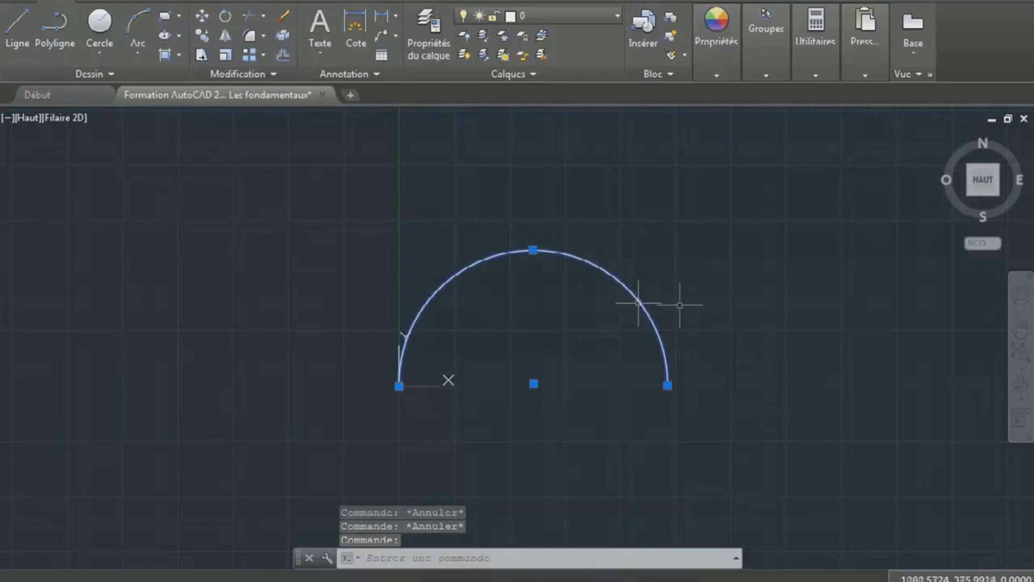
left_click(533, 250)
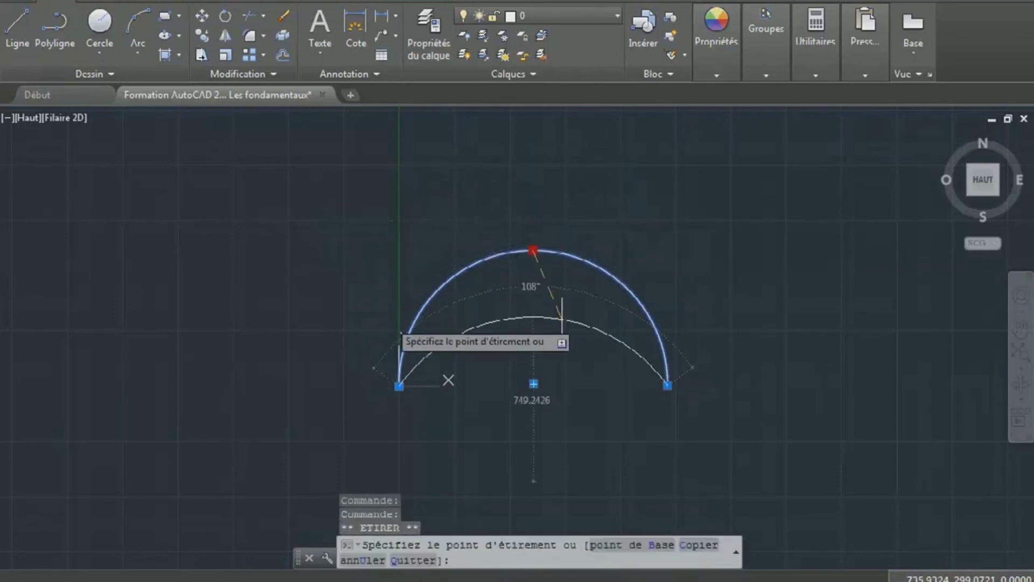
left_click(532, 279)
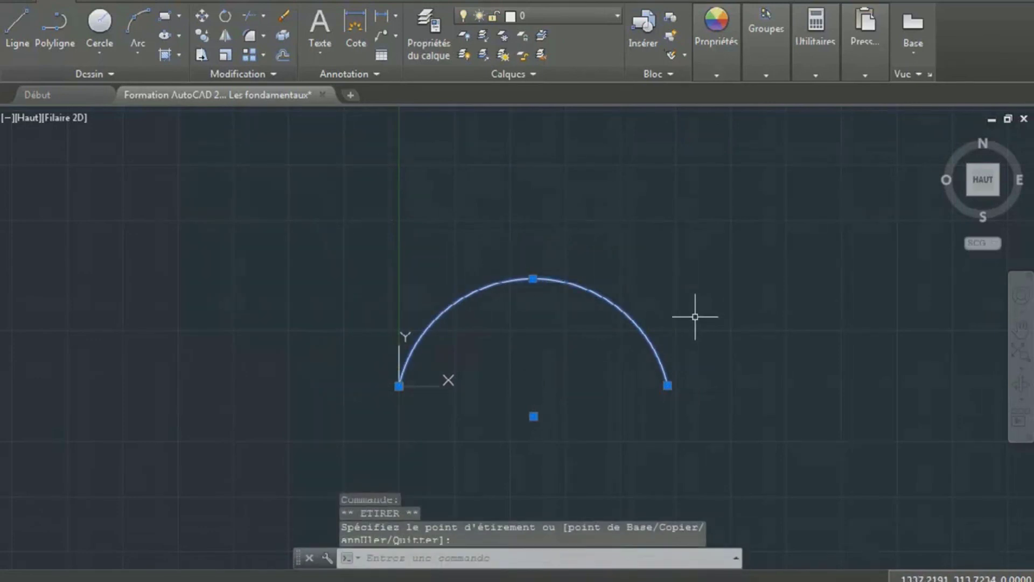
key("Delete")
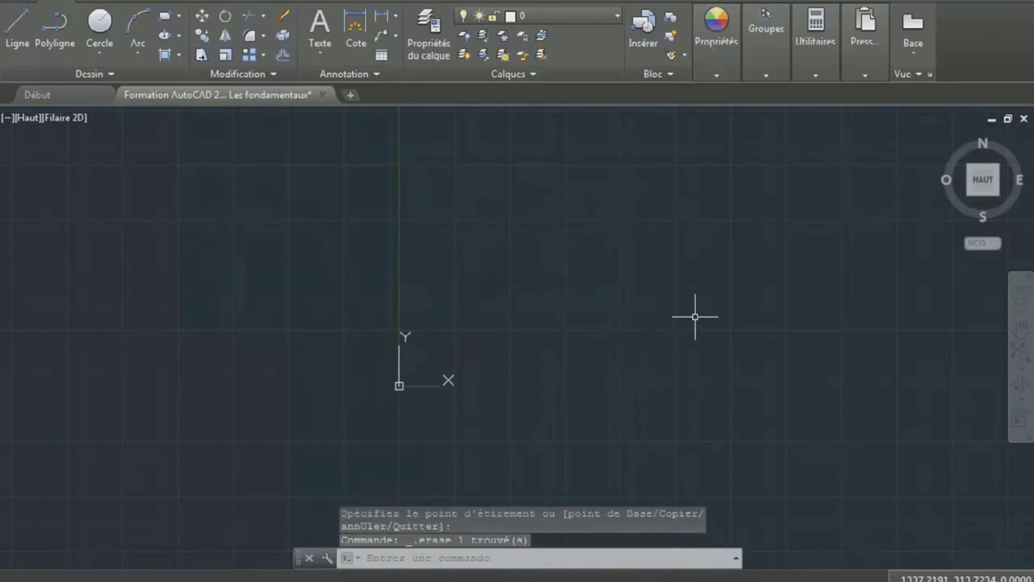
- Draw a lower half-circle arc of about 523 radius starting at 0,0 with the start, centre, end method, its centre on the X axis
left_click(141, 54)
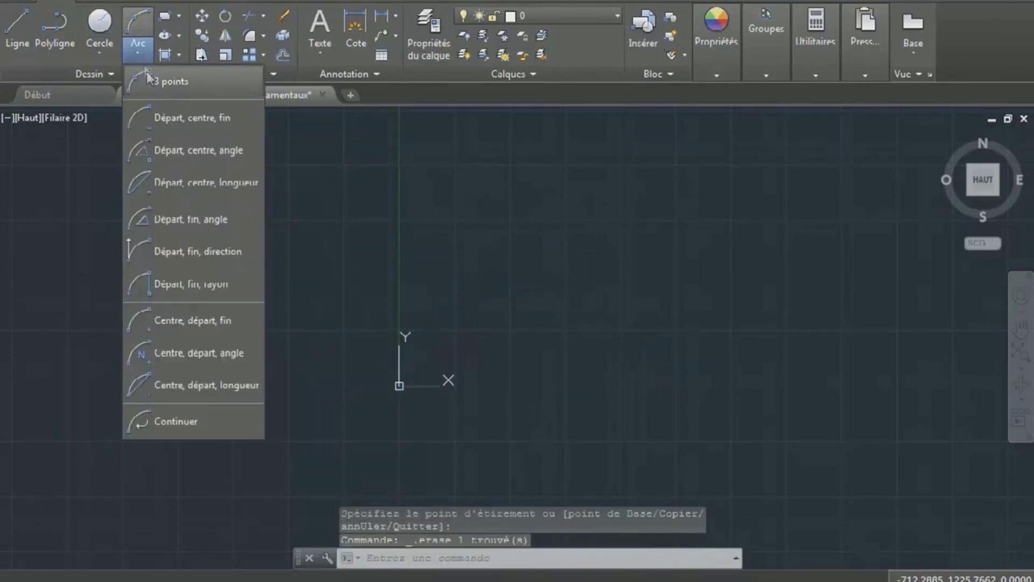
left_click(204, 118)
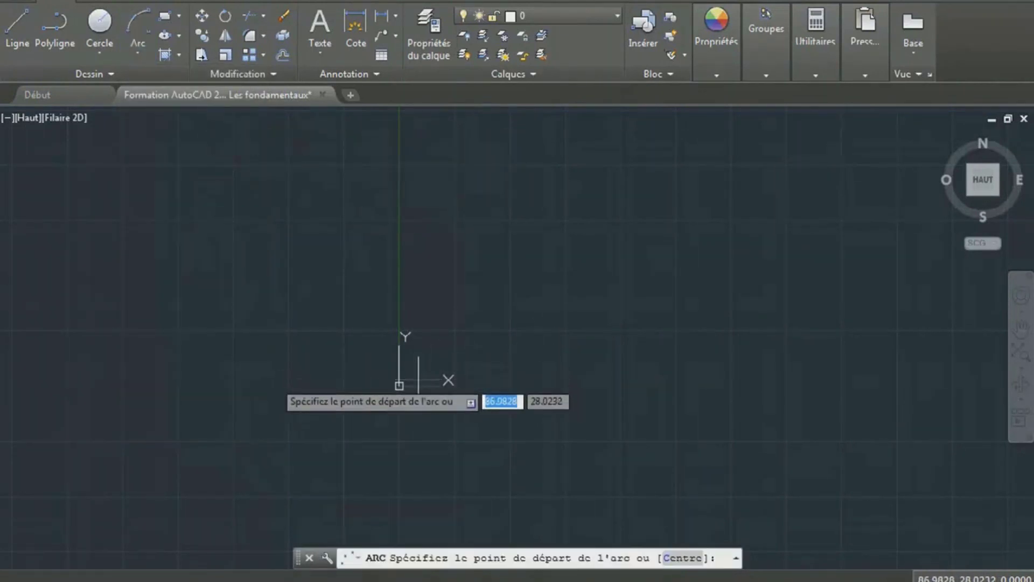
type("0,0")
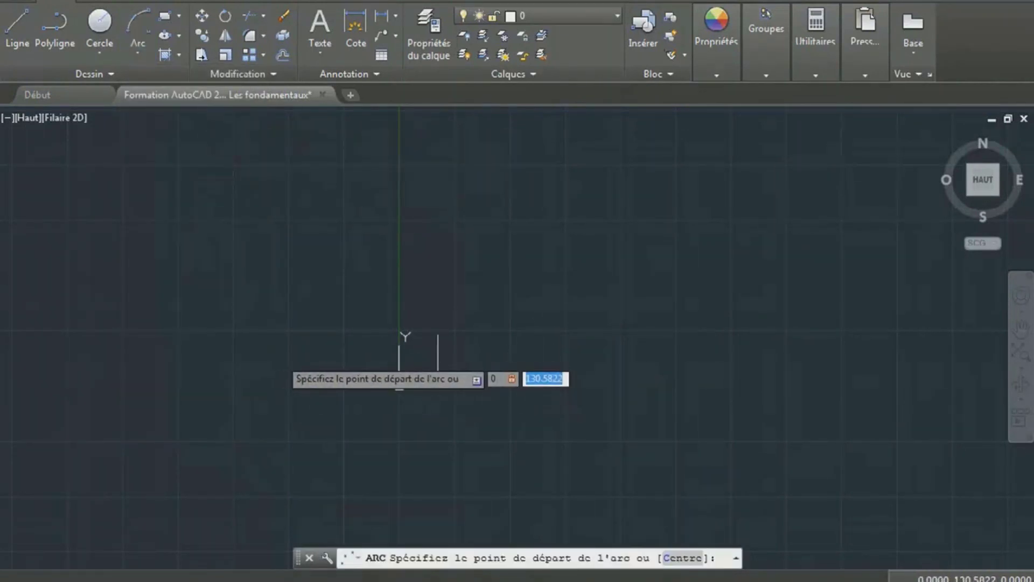
key("Return")
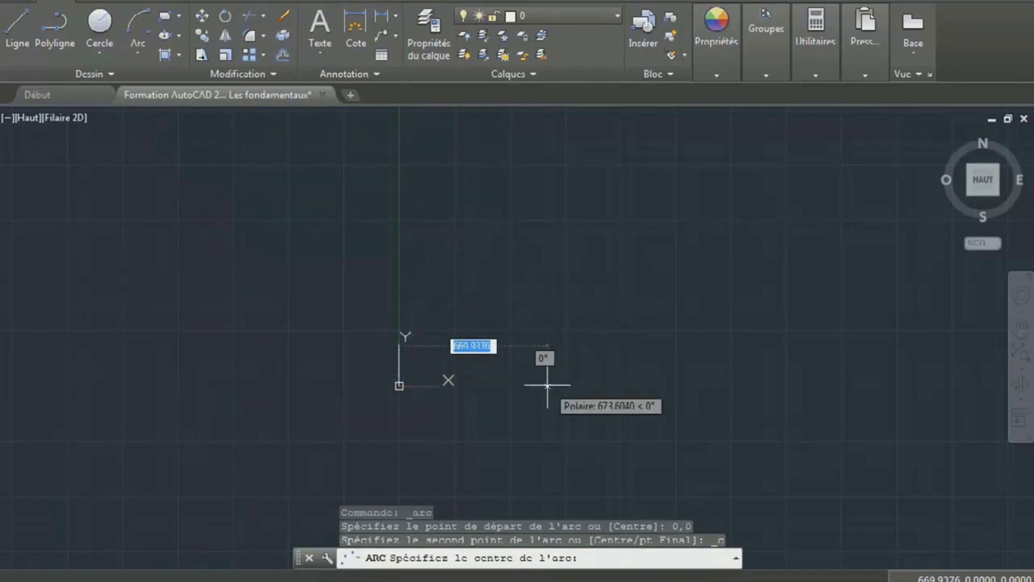
left_click(515, 385)
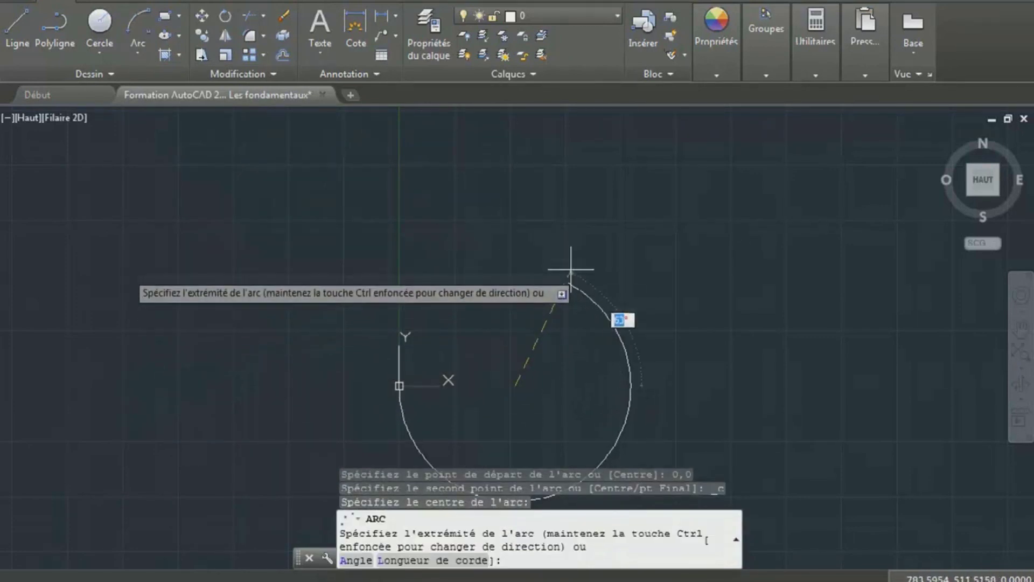
left_click(640, 386)
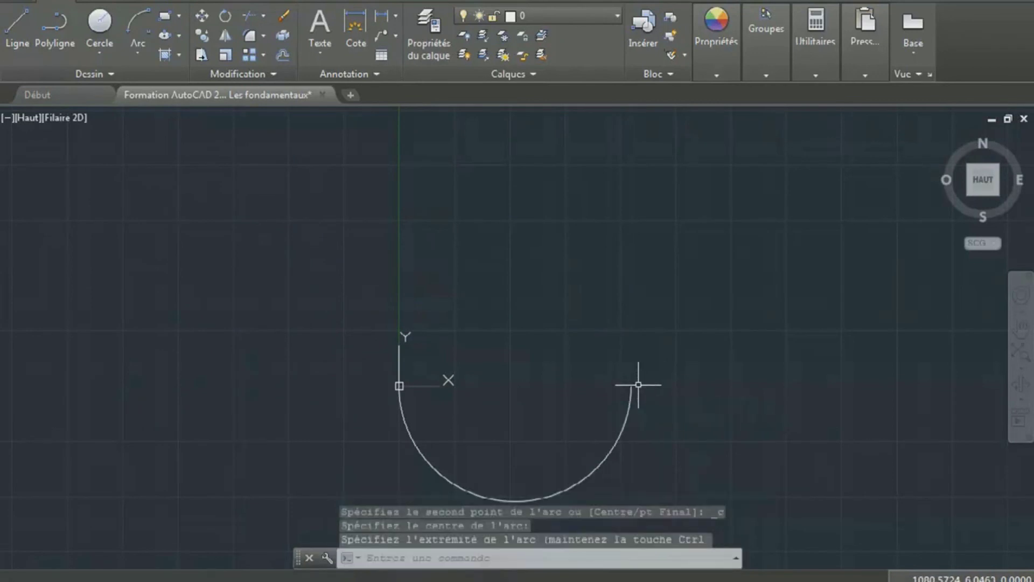
middle_click_drag(684, 339, 711, 229)
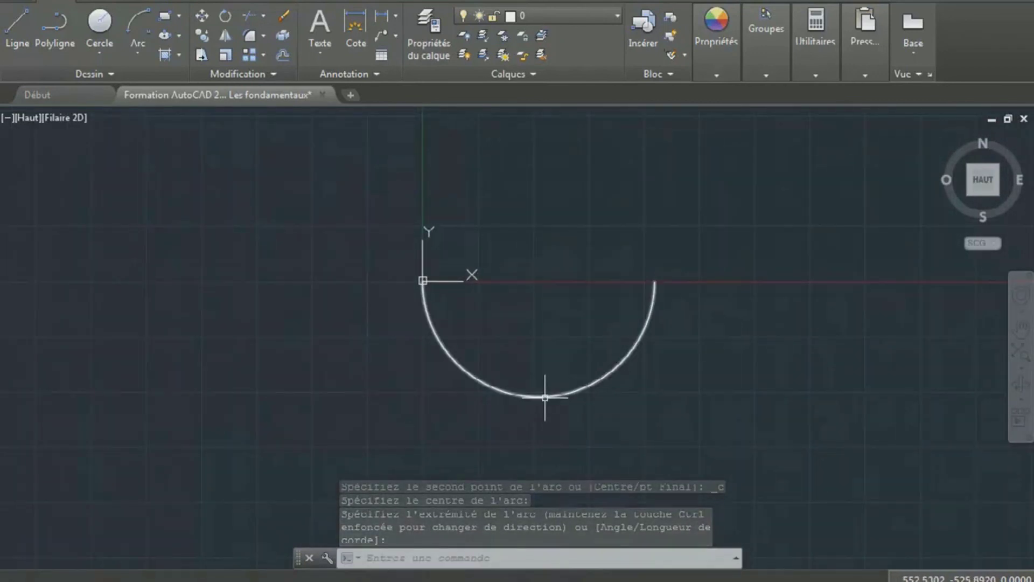
- Deepen the lower half-circle arc by stretching its midpoint grip downwards
left_click(549, 396)
left_click(538, 397)
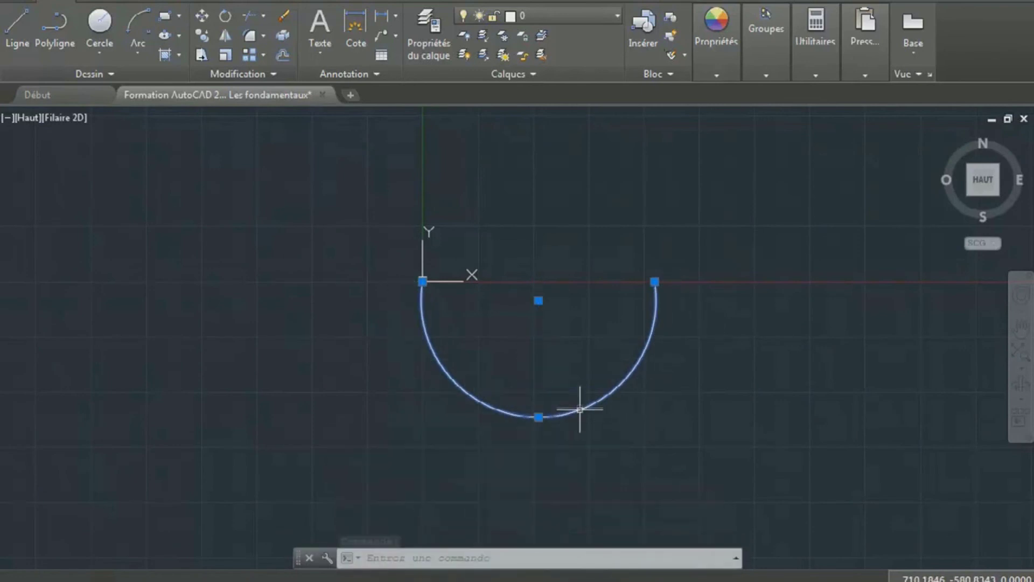
left_click(539, 416)
- Move the arc upwards by its centre grip, and delete it
left_click(539, 300)
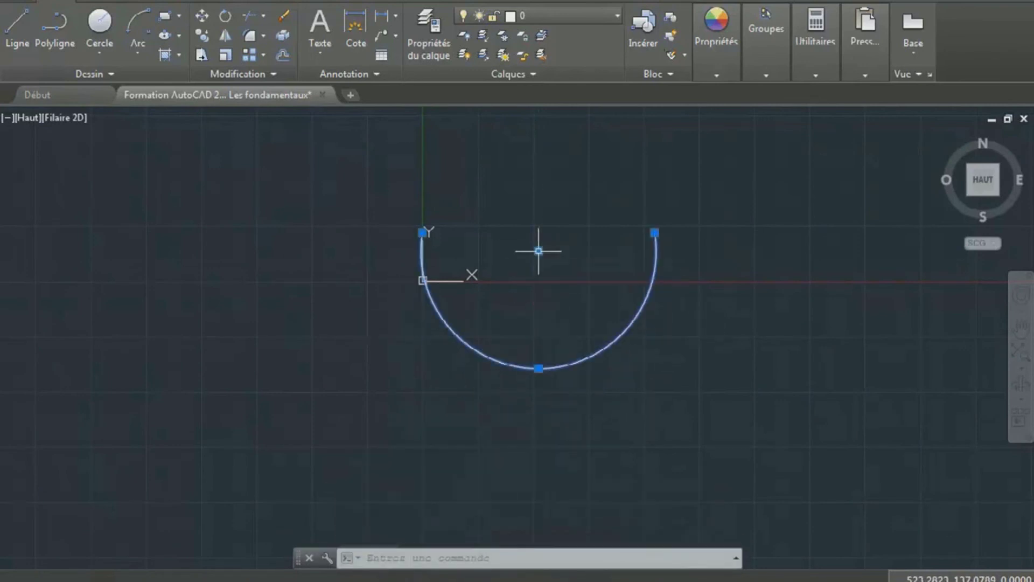
left_click(538, 250)
key("Delete")
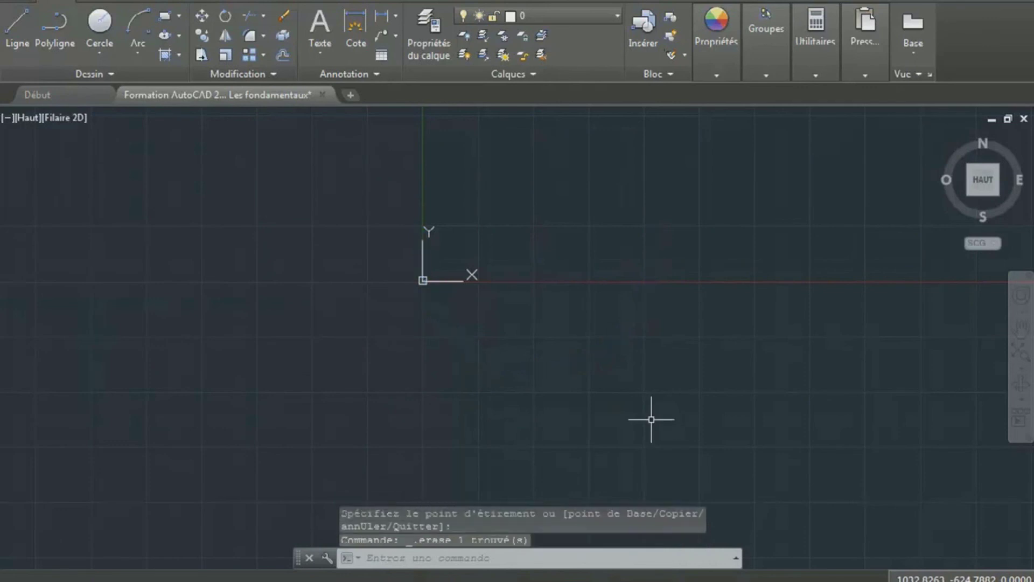
- Draw a 30° arc from 0,0 with the start, centre, angle method, placing its centre on the positive X axis
left_click(133, 53)
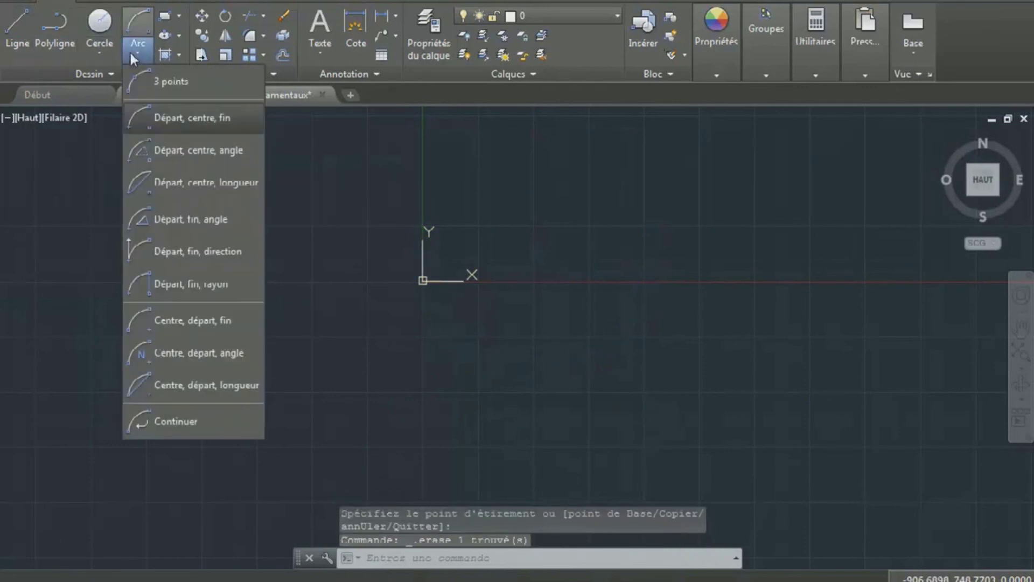
left_click(199, 151)
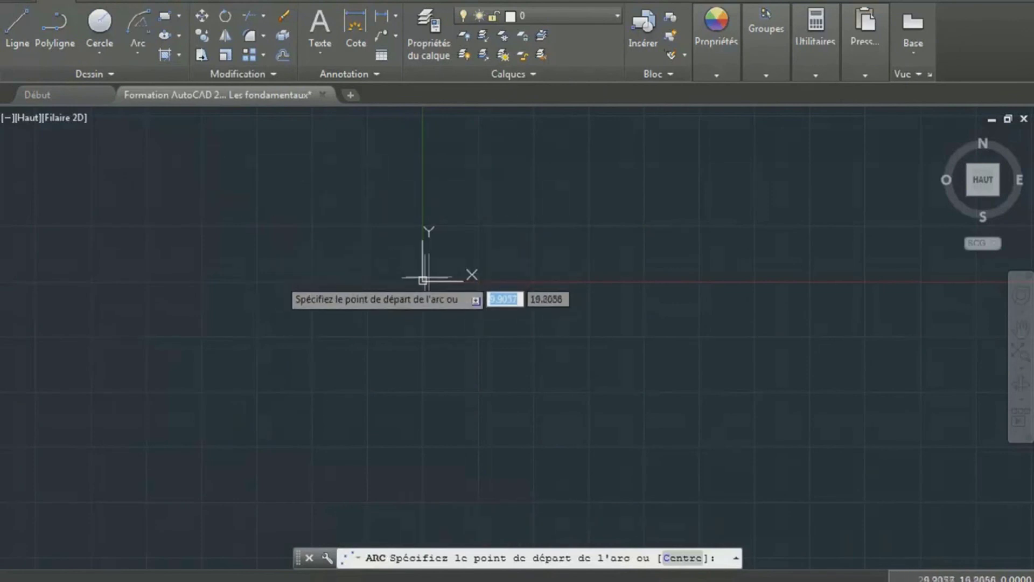
type("0")
key("Tab")
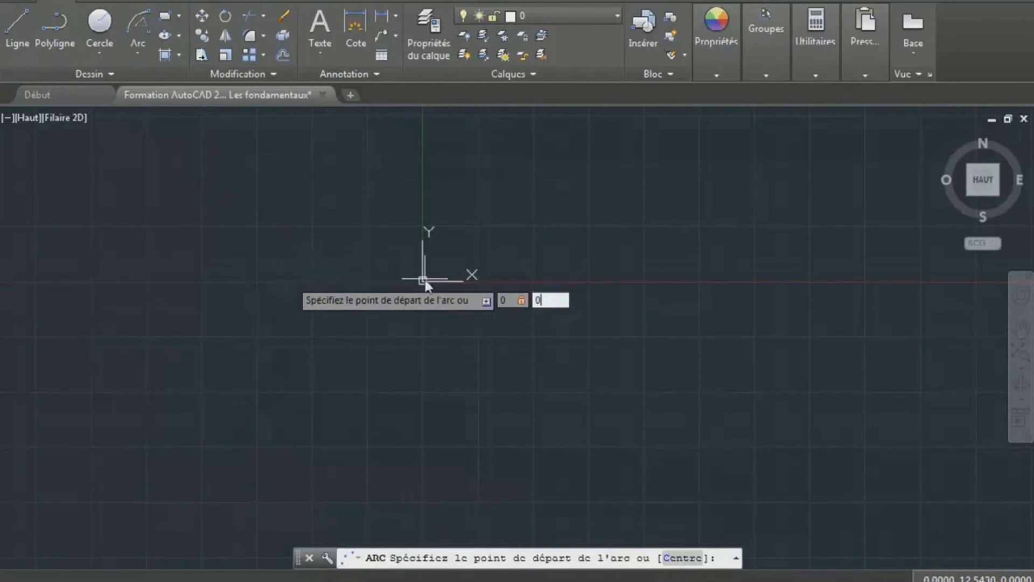
key("Return")
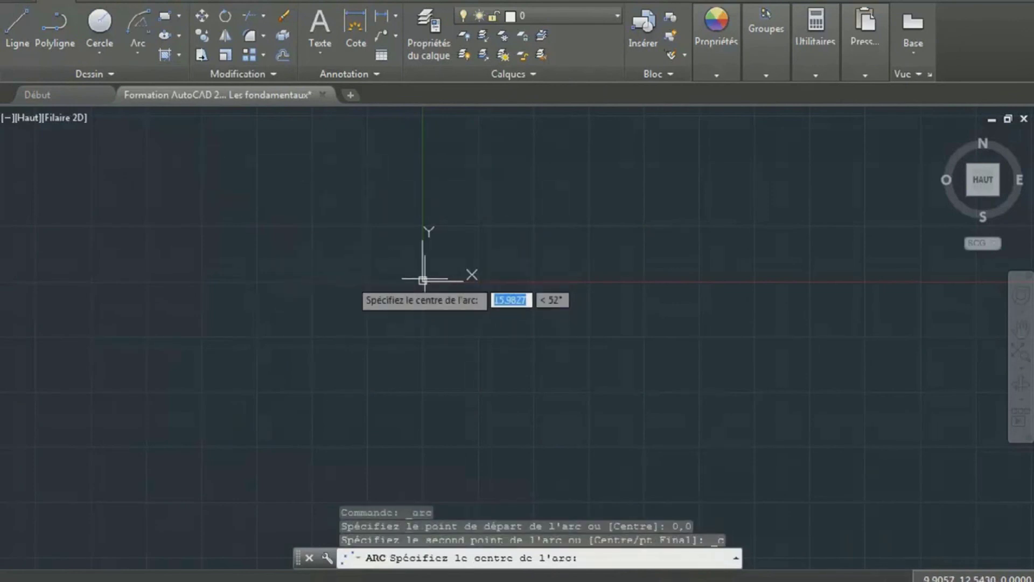
left_click(560, 281)
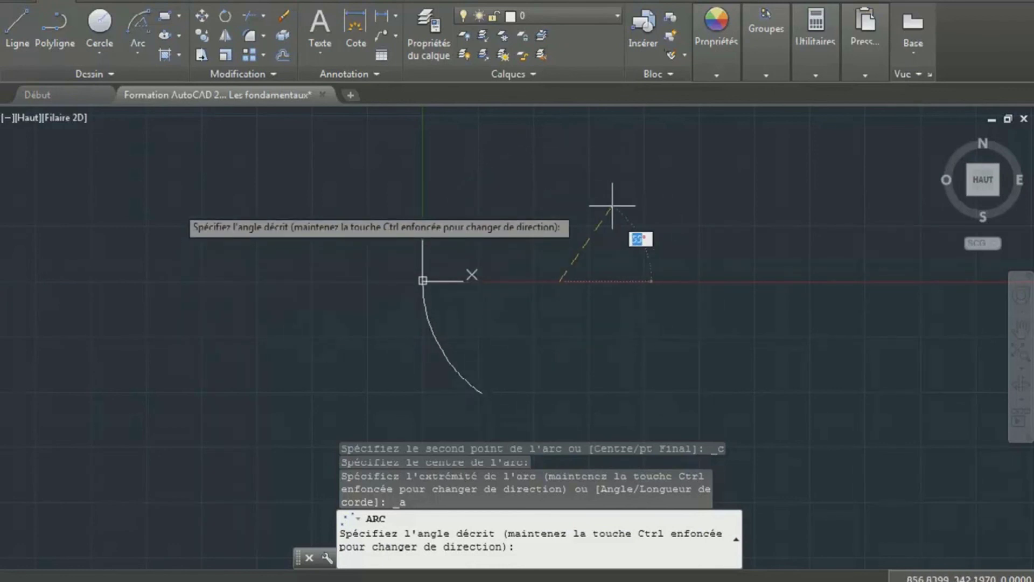
type("30")
key("Return")
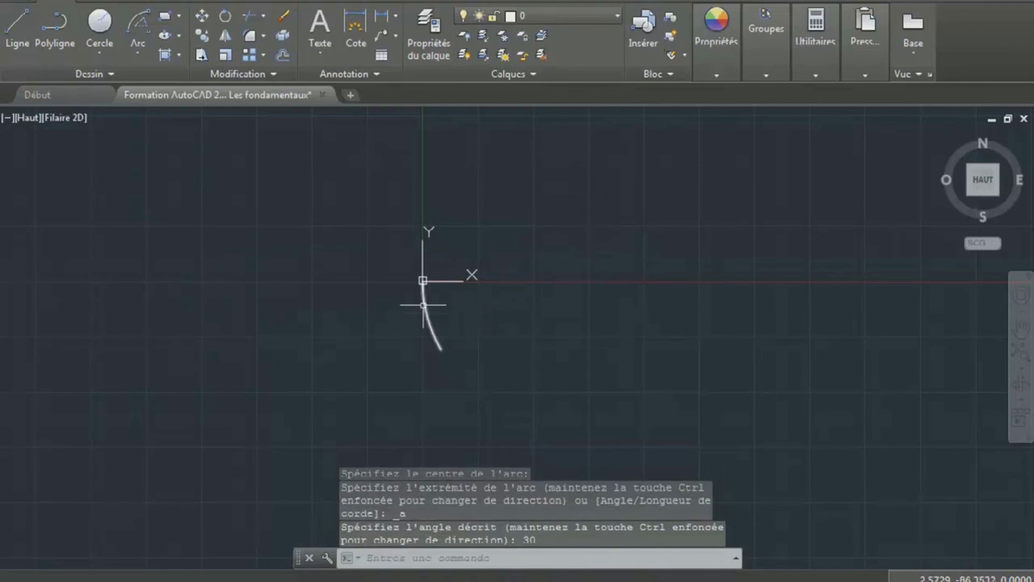
- Lengthen the 30° arc by stretching its free end grip down and to the right, and delete the arc
left_click(431, 325)
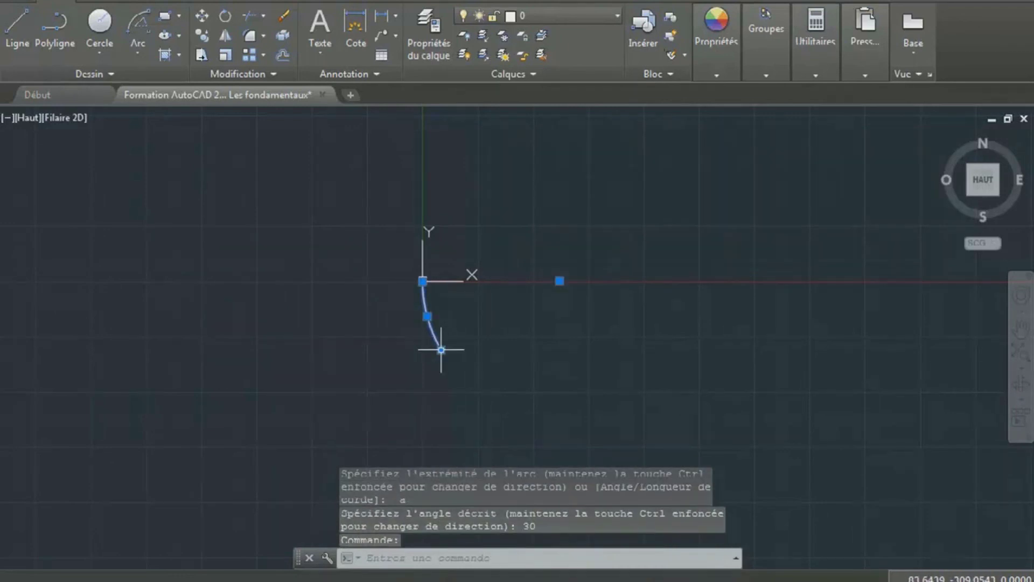
left_click(441, 350)
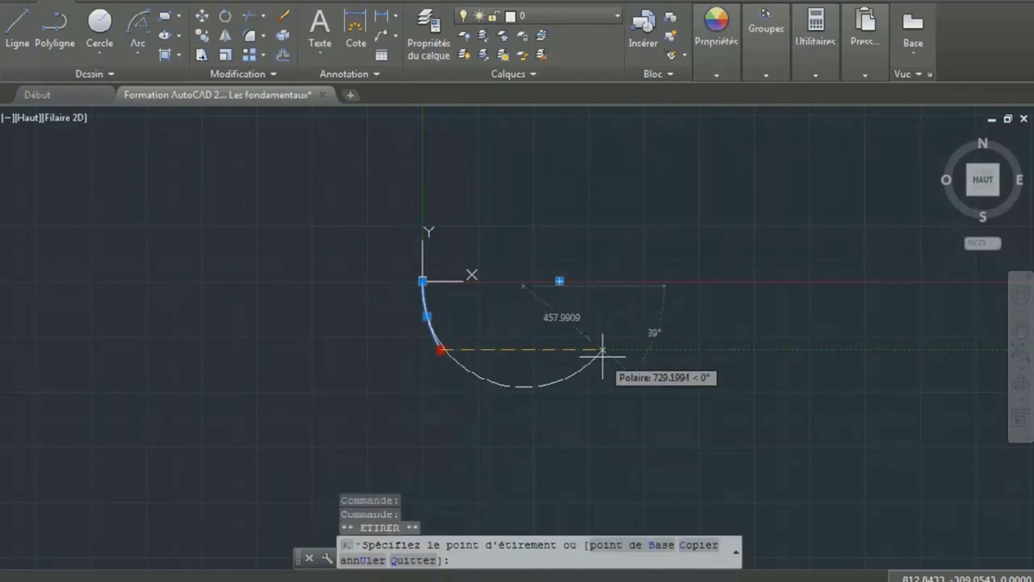
left_click(561, 399)
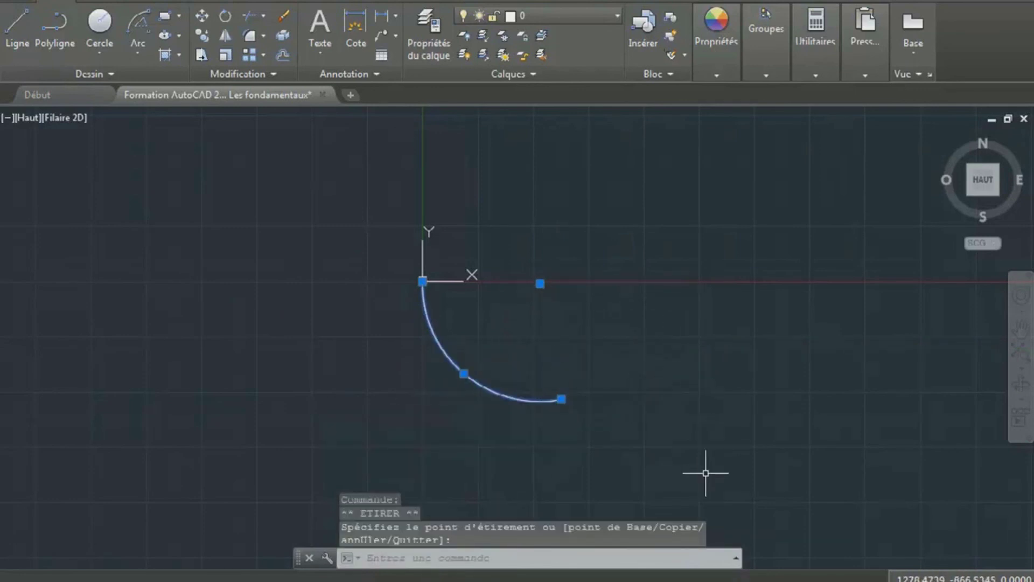
key("Delete")
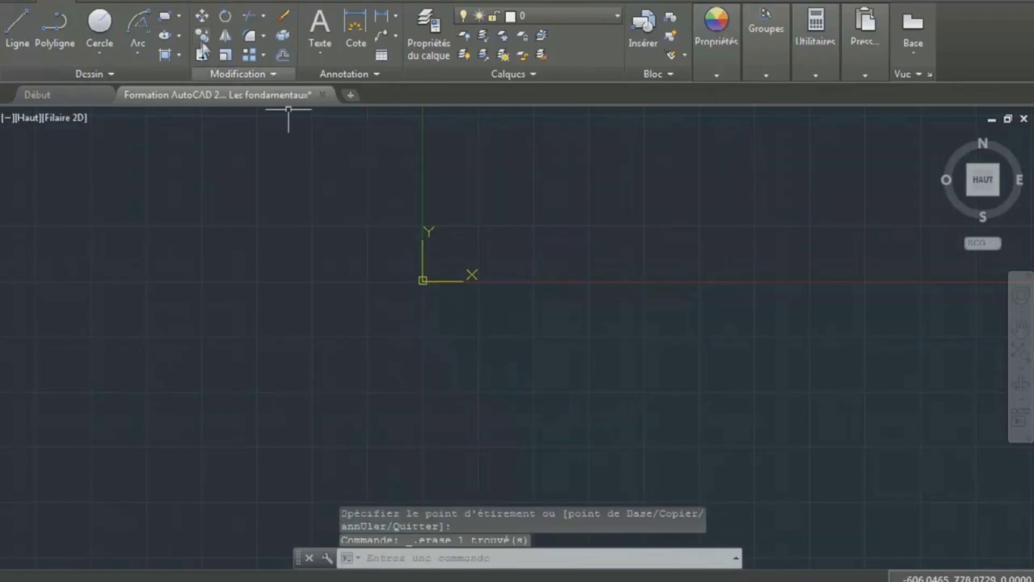
- Draw an arc from 0,0 with the start, centre, length method, its centre about 520 along the X axis and its chord about 950 long
left_click(146, 60)
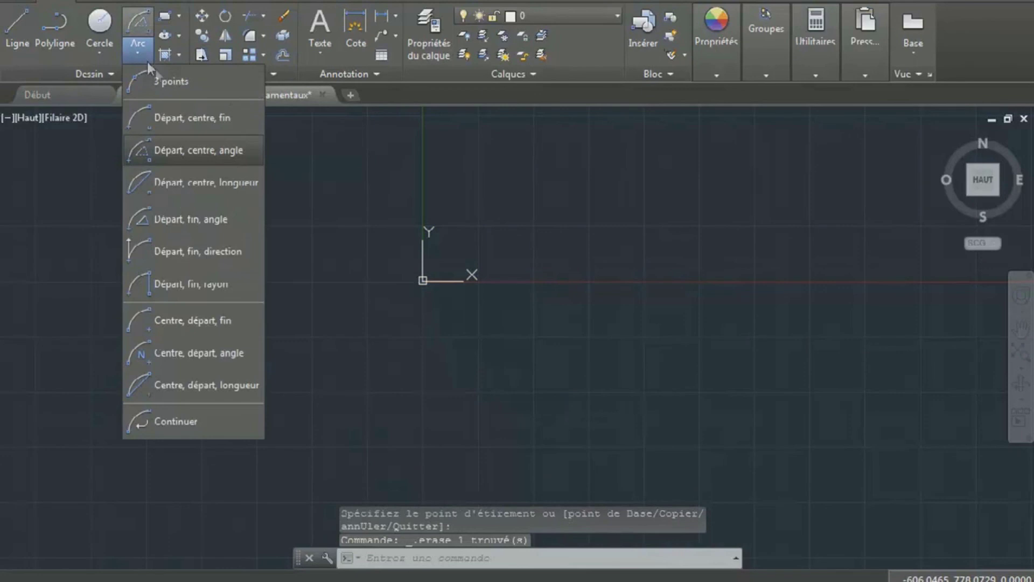
left_click(218, 183)
type("0,0")
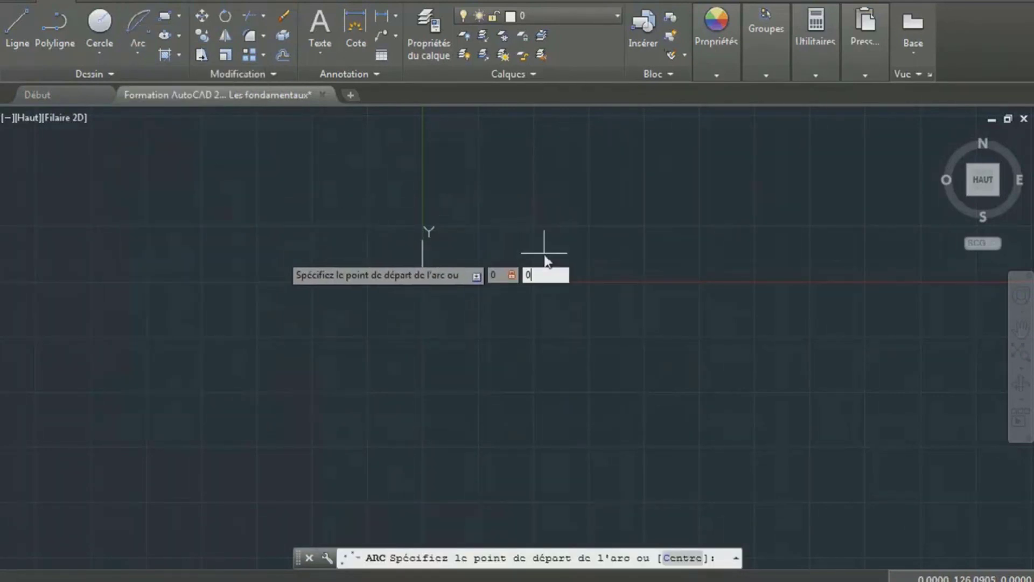
key("Return")
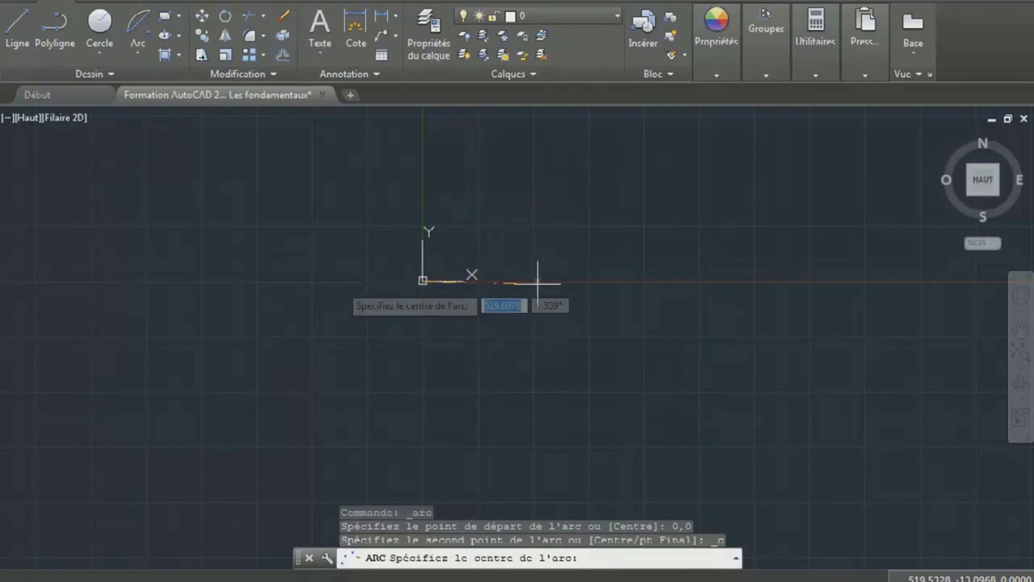
left_click(539, 281)
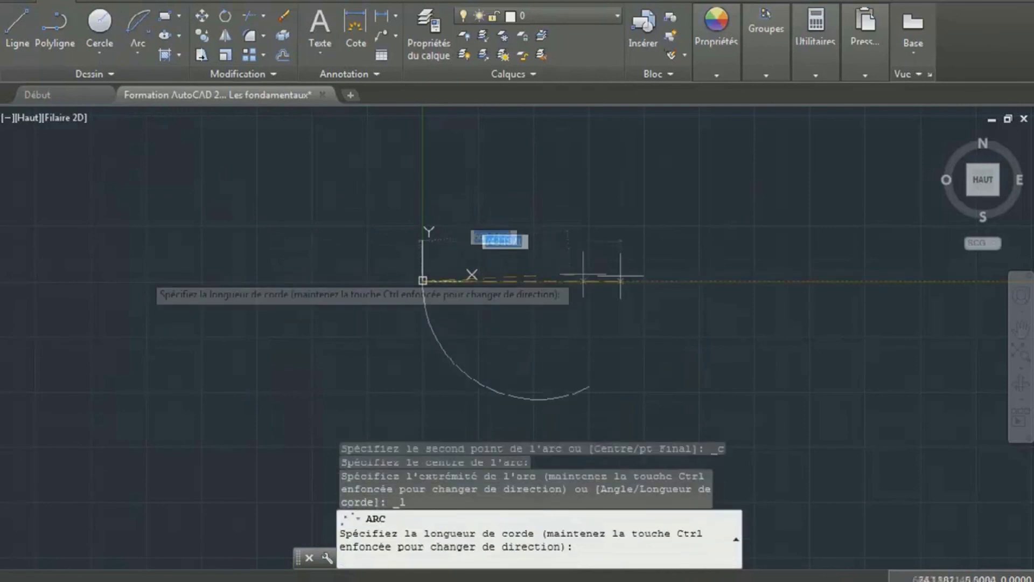
left_click(735, 281)
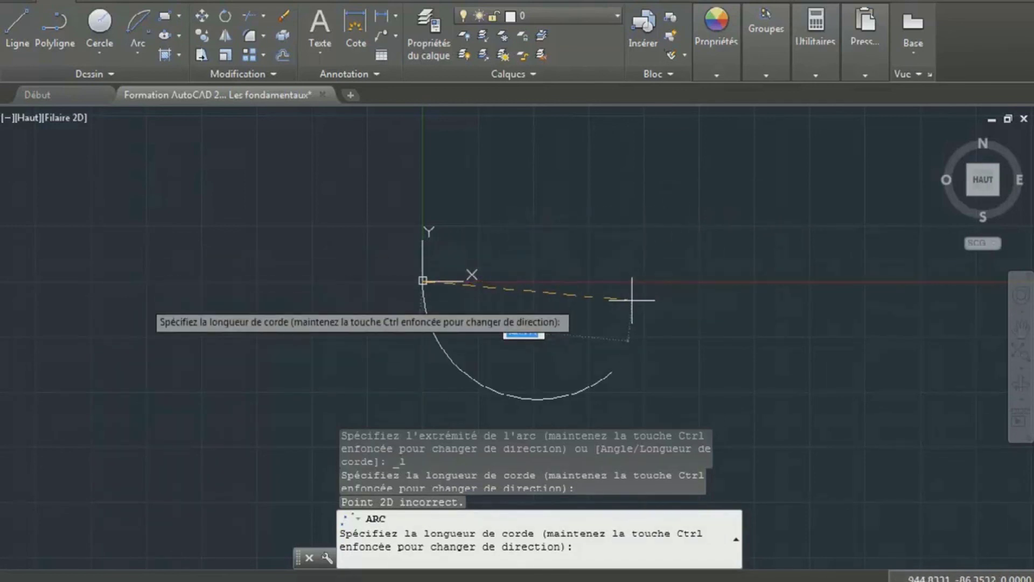
key("Escape")
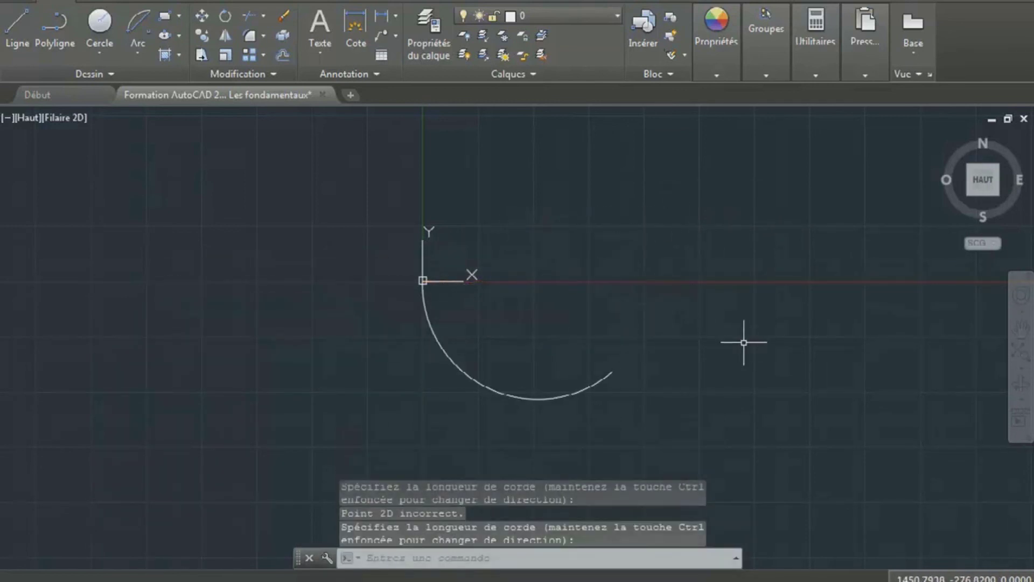
- Reshape the chord-length arc by stretching its midpoint grip downwards and its free end grip outwards to the right, and delete it
left_click(454, 373)
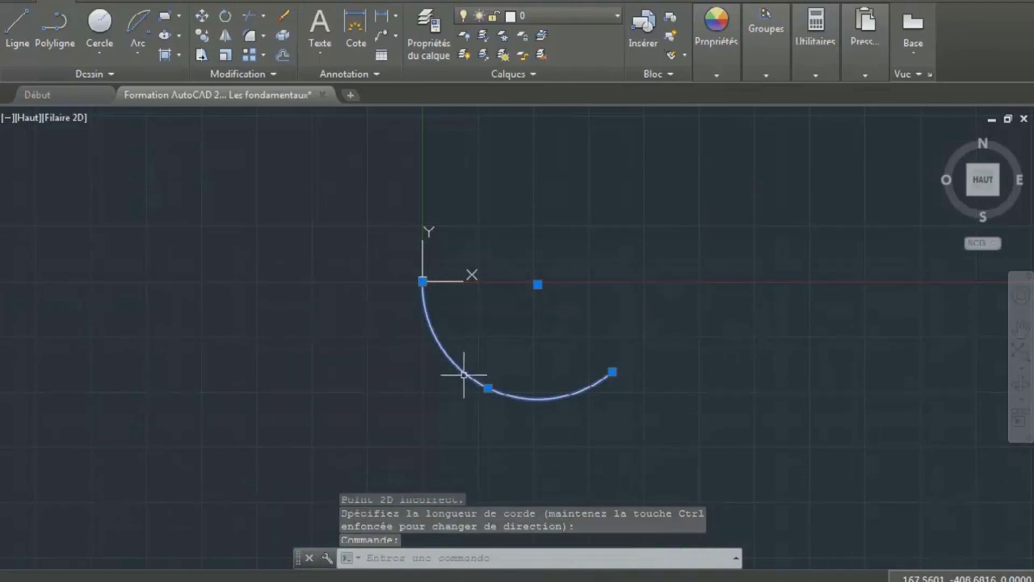
left_click(488, 388)
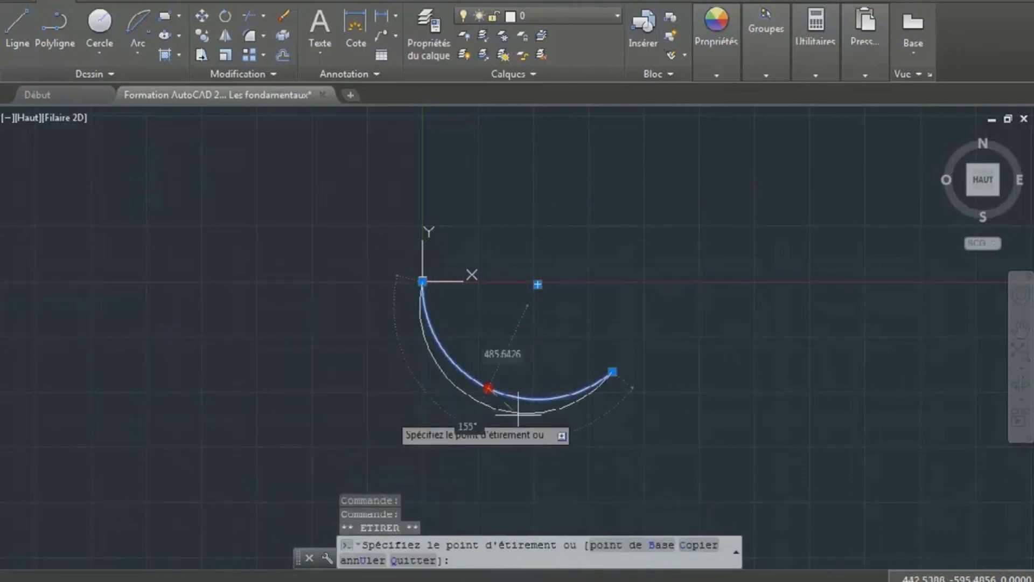
left_click(504, 426)
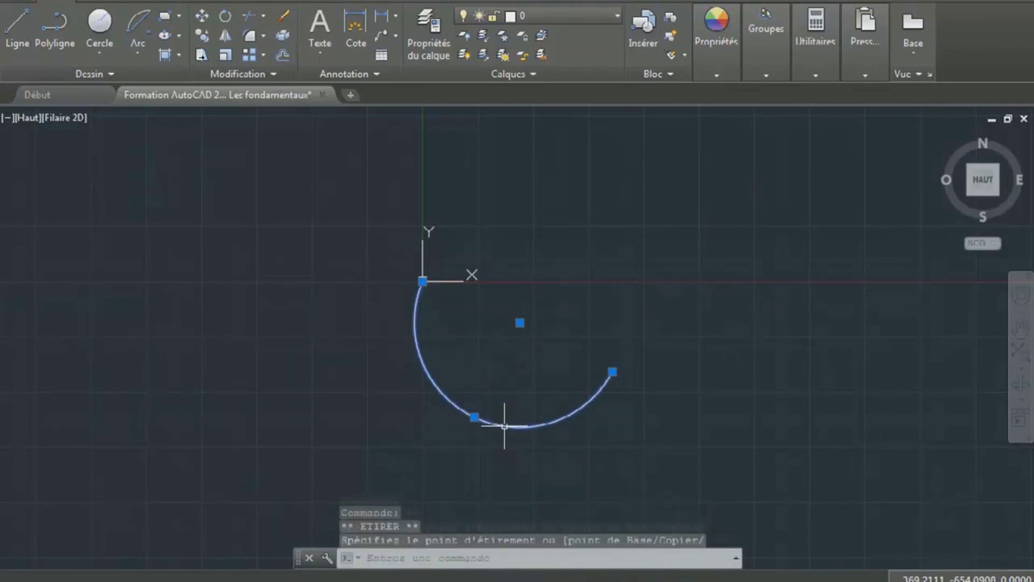
left_click(612, 372)
left_click(705, 405)
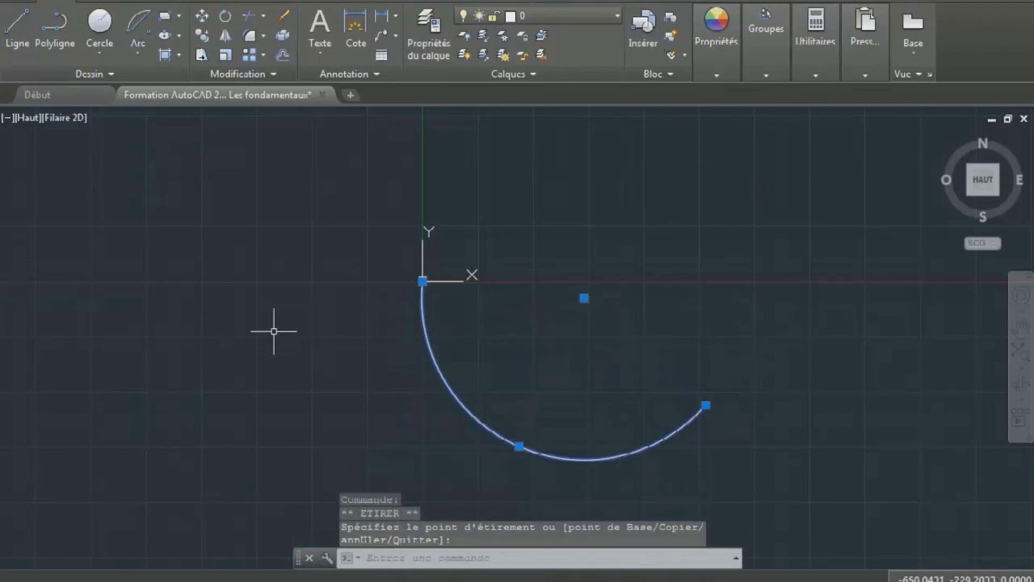
key("Delete")
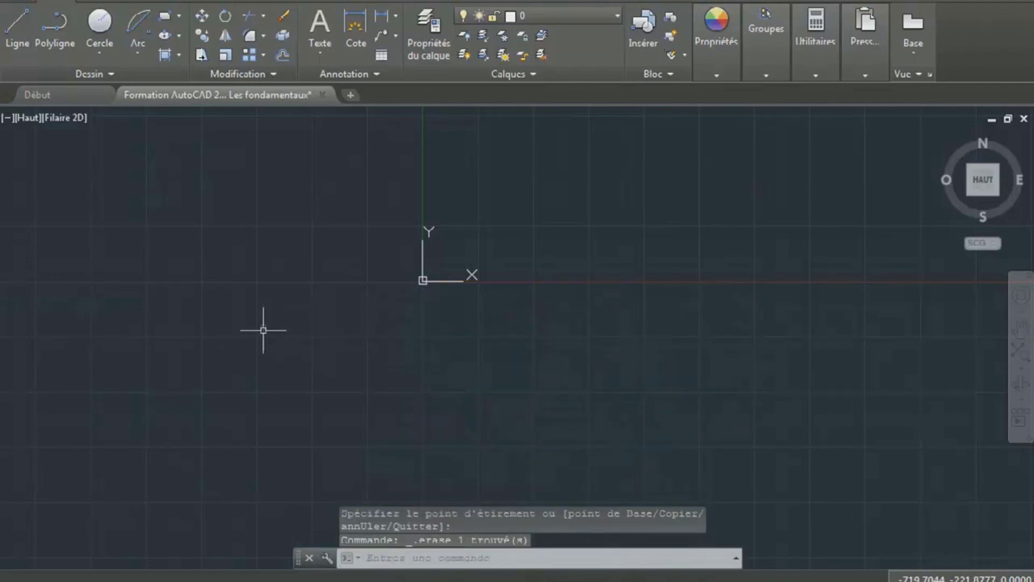
- Draw a 70° arc from 0,0 with the start, end, angle method, ending close to the positive X axis
left_click(144, 54)
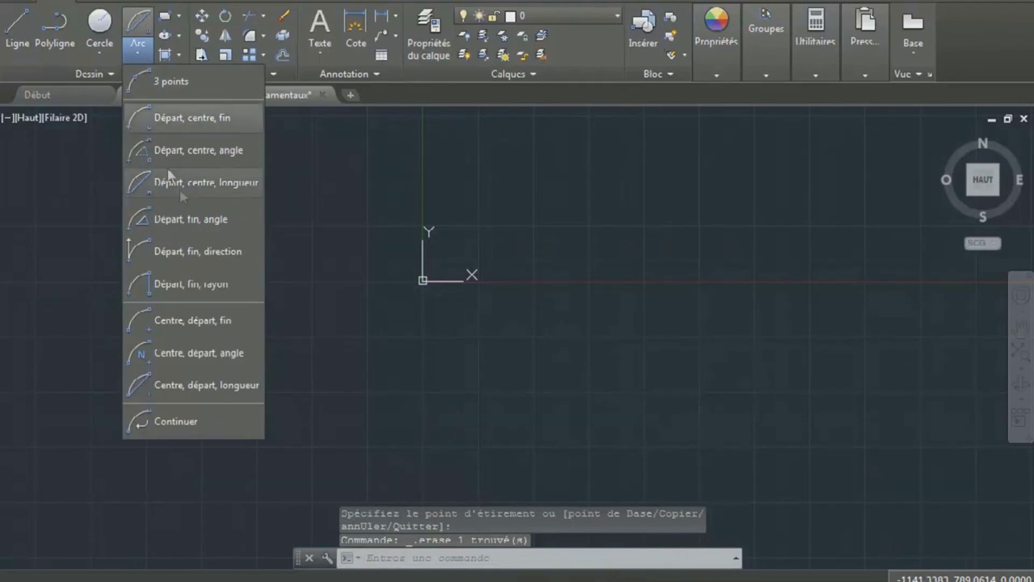
left_click(232, 222)
type("0")
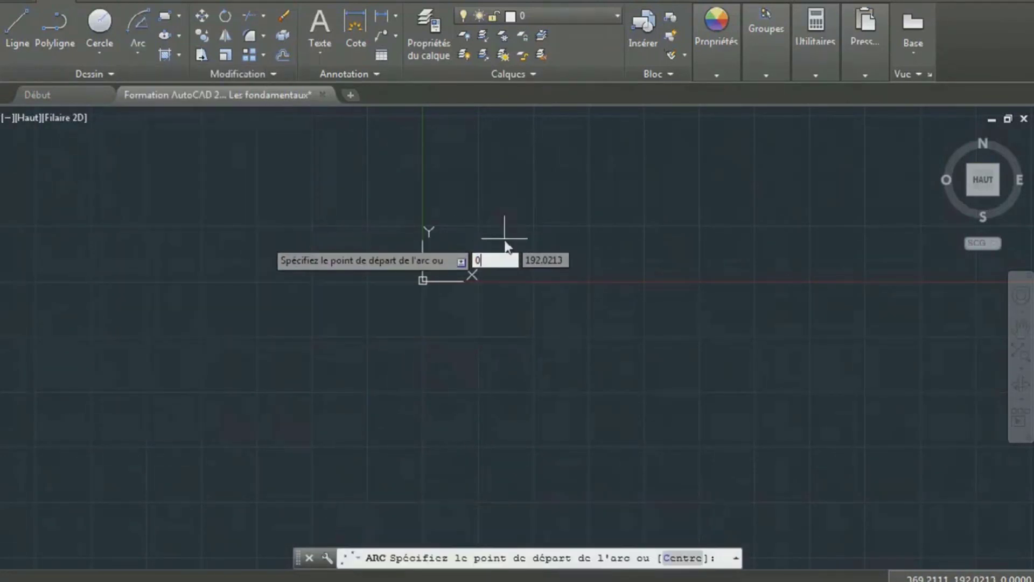
type(",0")
key("Return")
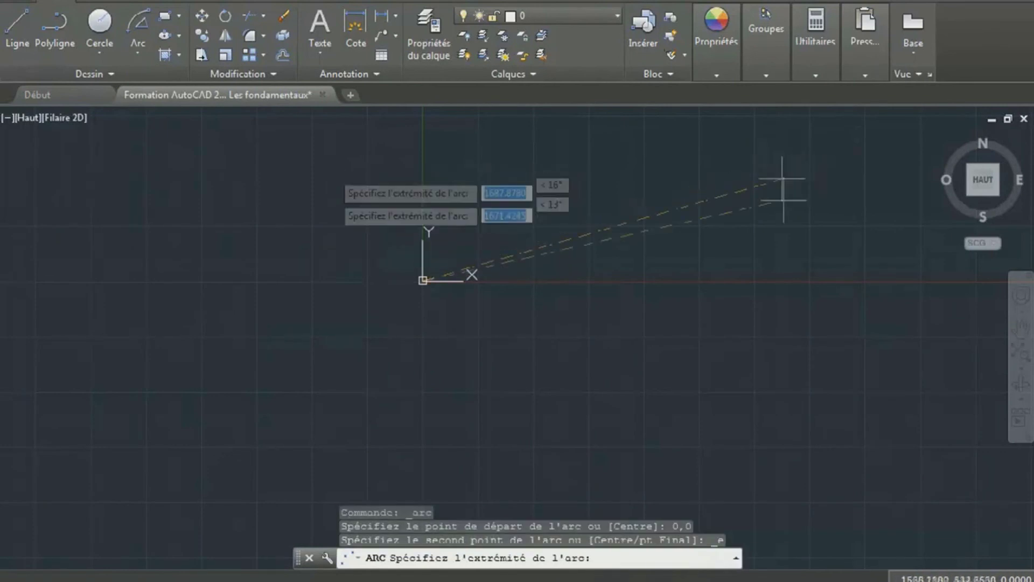
left_click(679, 280)
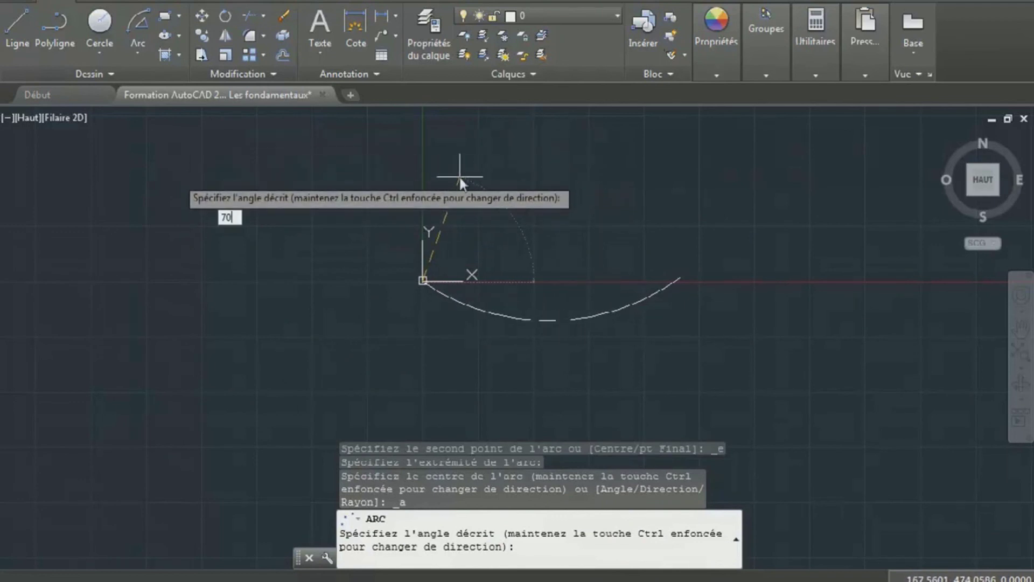
key("Return")
- Reshape the 70° arc by stretching its right end grip, and delete the arc
left_click(614, 304)
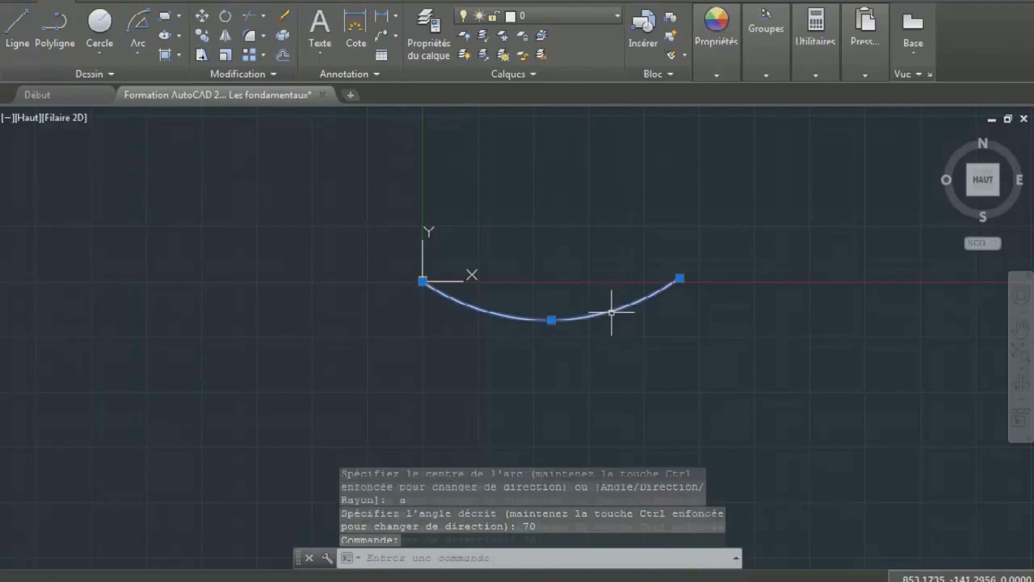
left_click(680, 279)
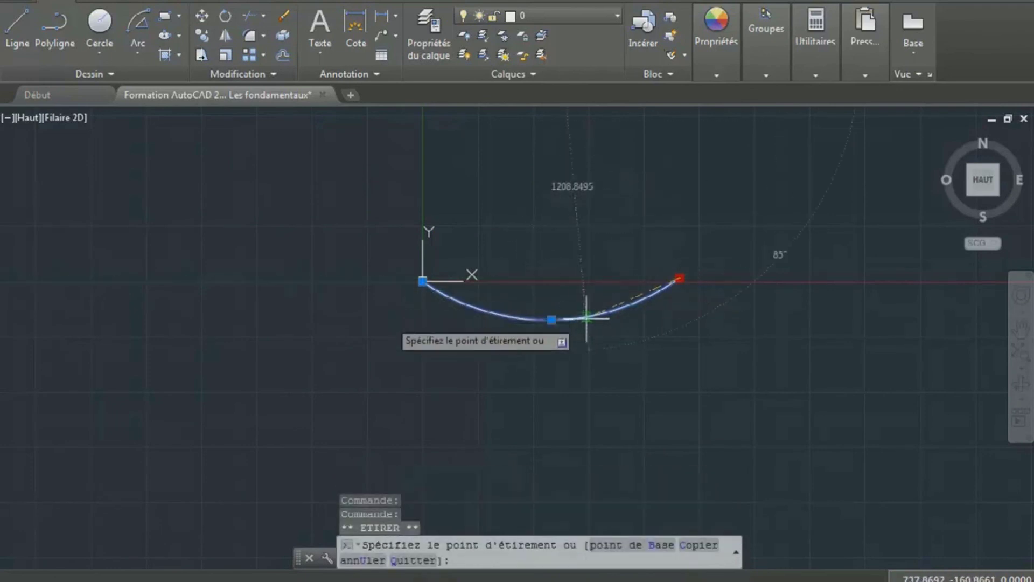
left_click(574, 286)
left_click(495, 383)
key("Delete")
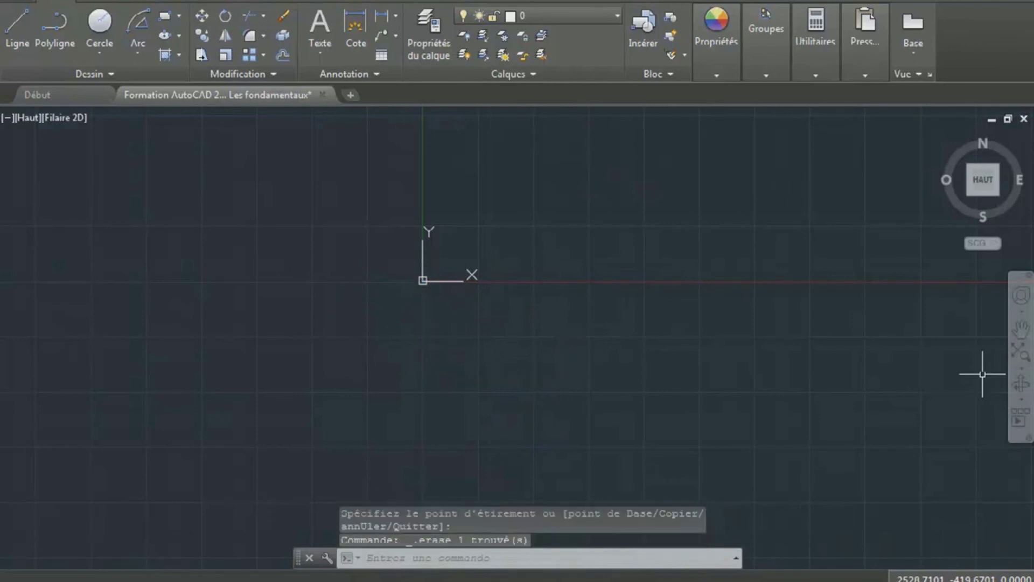
- Draw an arc from 0,0 to a point up and right with the start, end, direction method, its start tangent pointing slightly below the X axis
left_click(134, 45)
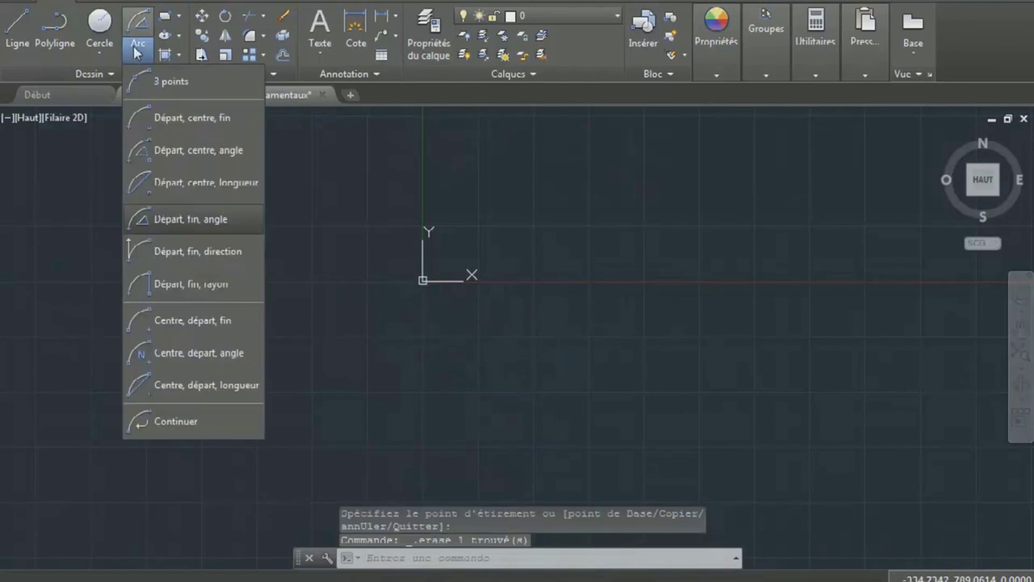
left_click(236, 255)
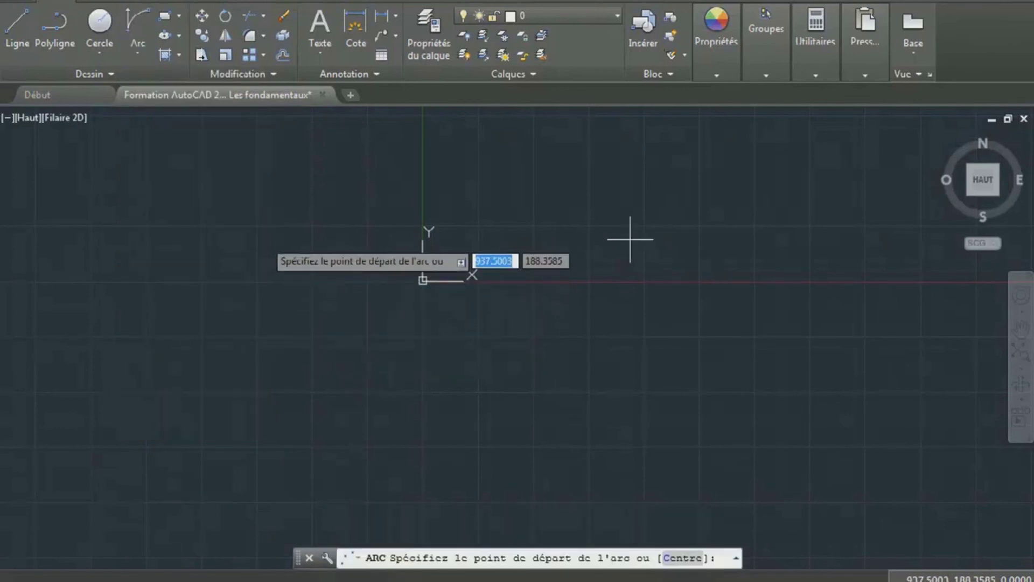
type("0,0")
key("Return")
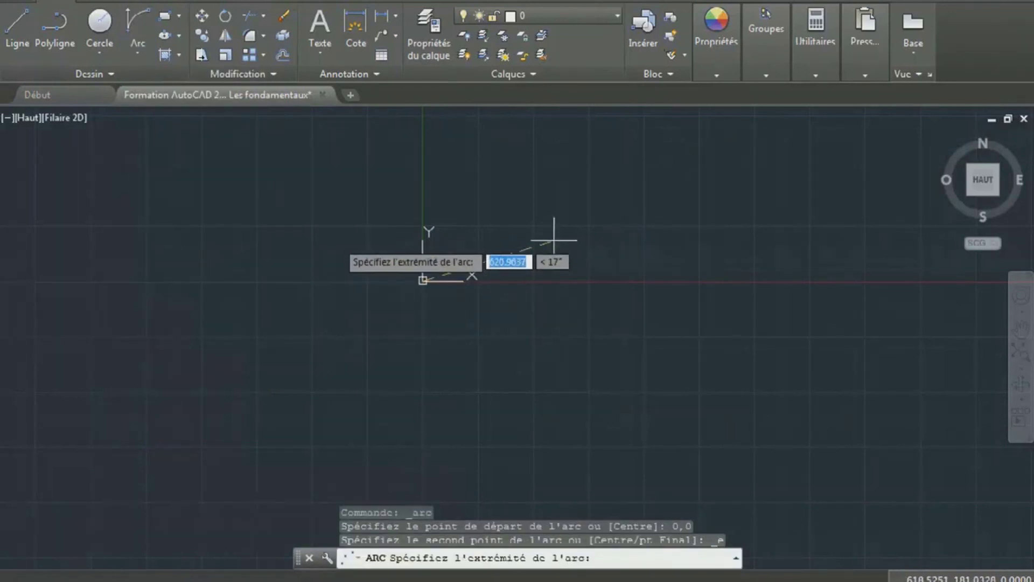
left_click(540, 204)
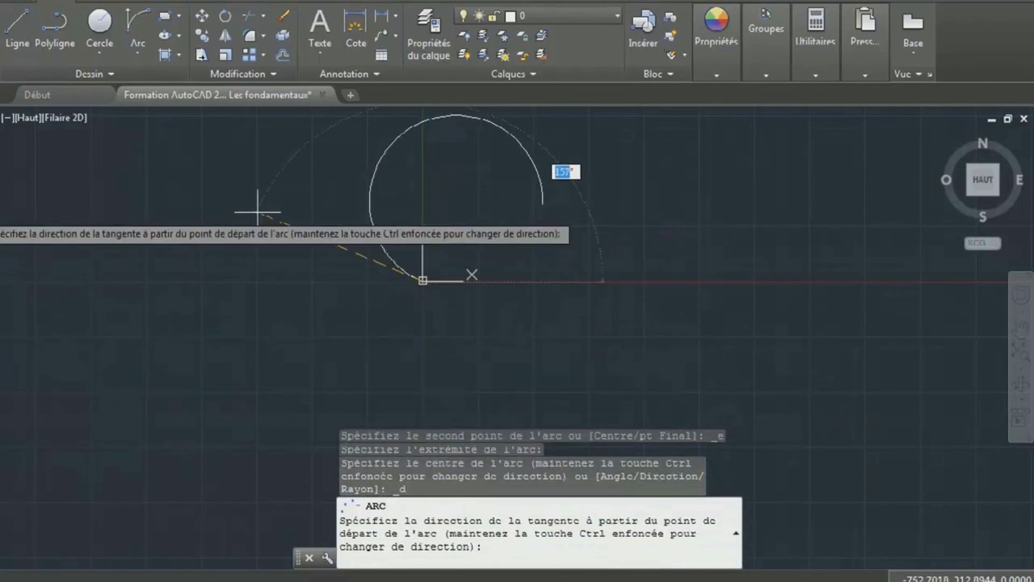
left_click(638, 329)
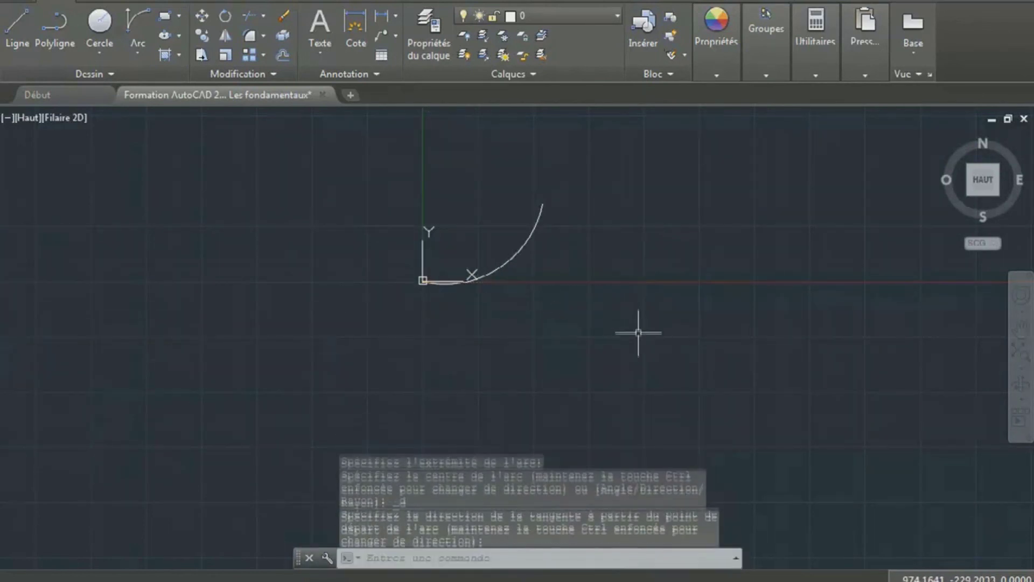
- Curl the tangent-direction arc by stretching its upper end grip up and to the left, and delete it
left_click(540, 212)
left_click(542, 203)
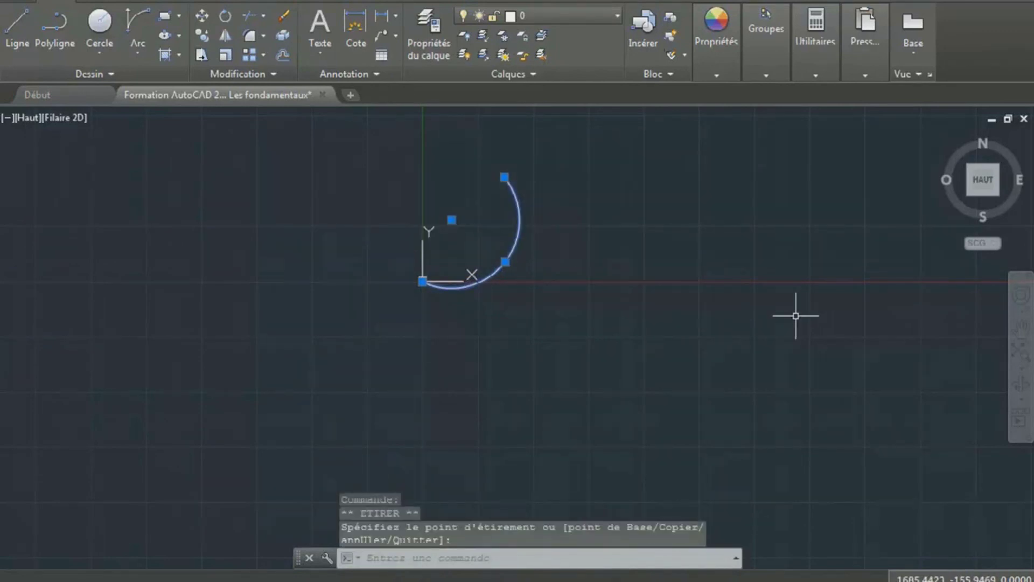
key("Delete")
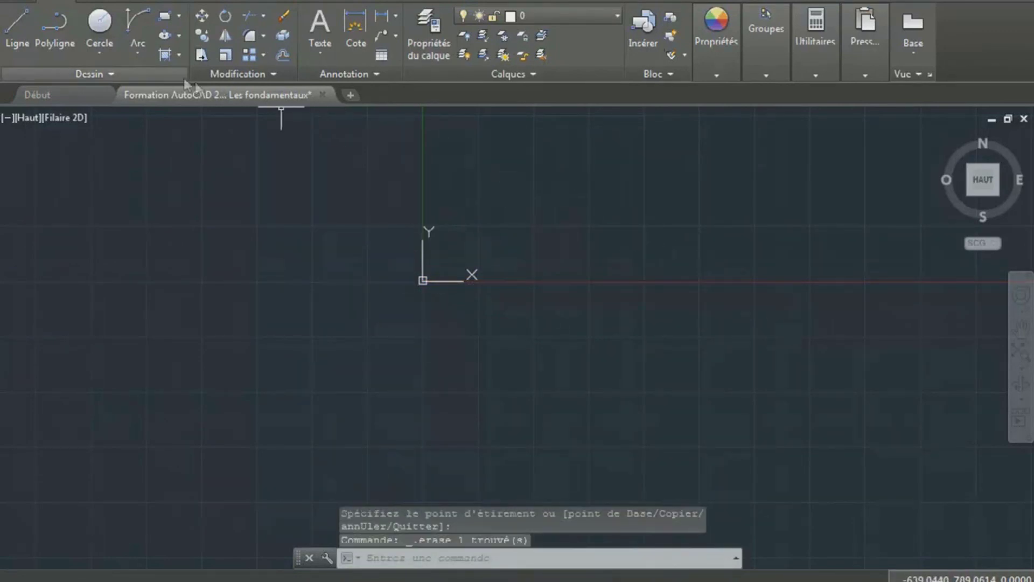
- Draw an arc from 0,0 to a point up and right with the start, end, radius method, using a radius of 700
left_click(138, 50)
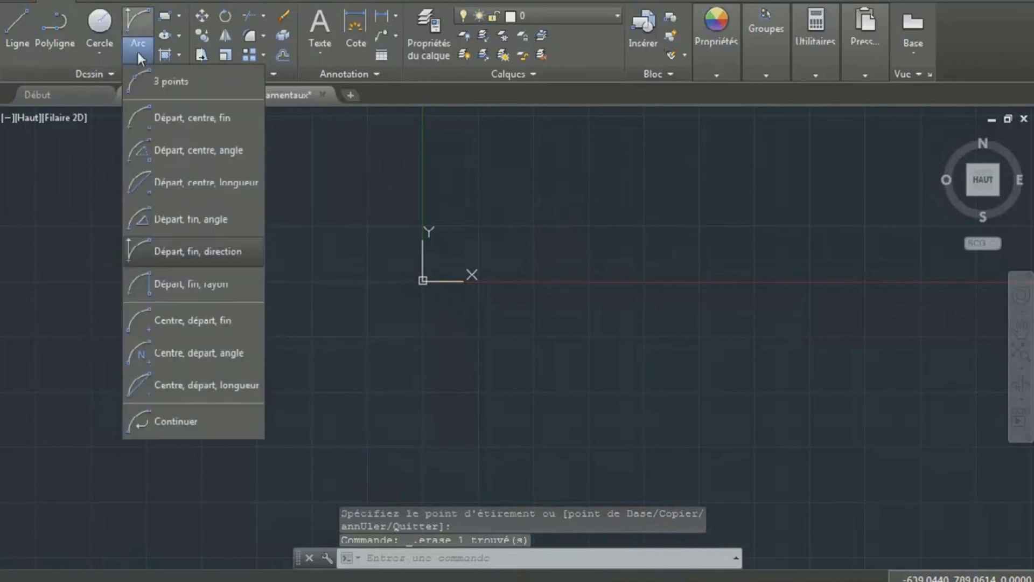
left_click(202, 289)
type("0")
key("Tab")
type("0")
key("Return")
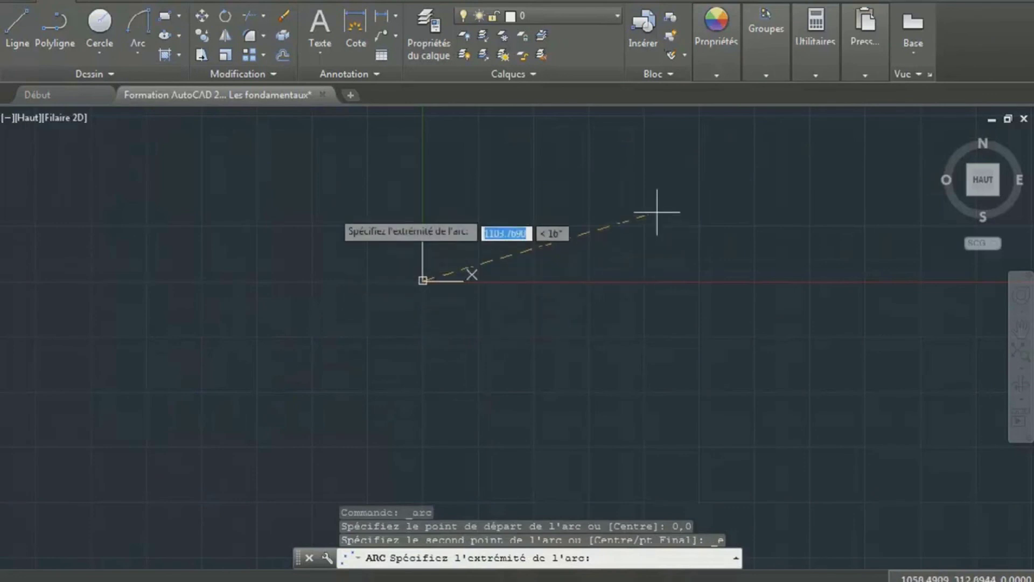
left_click(658, 186)
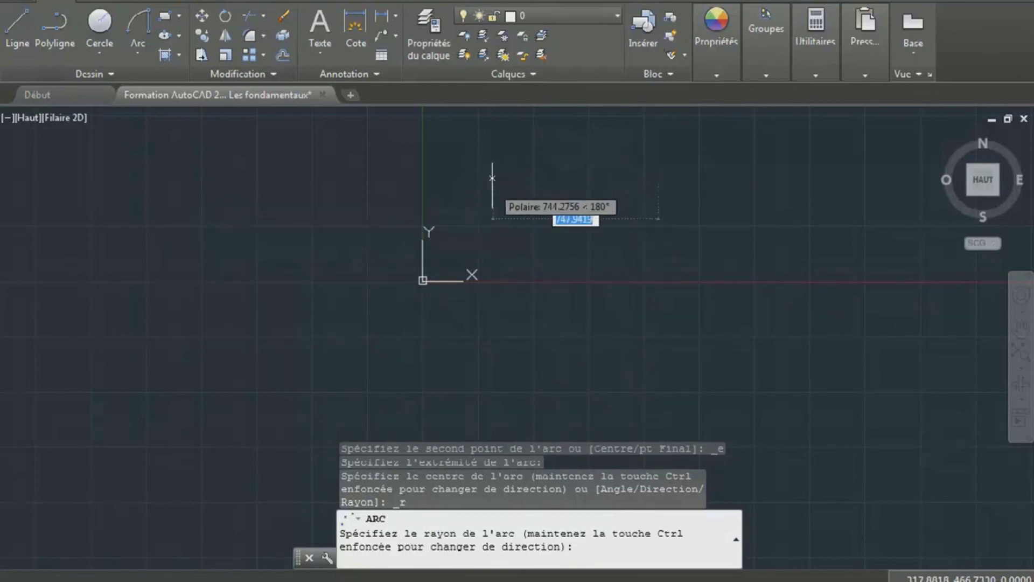
type("700")
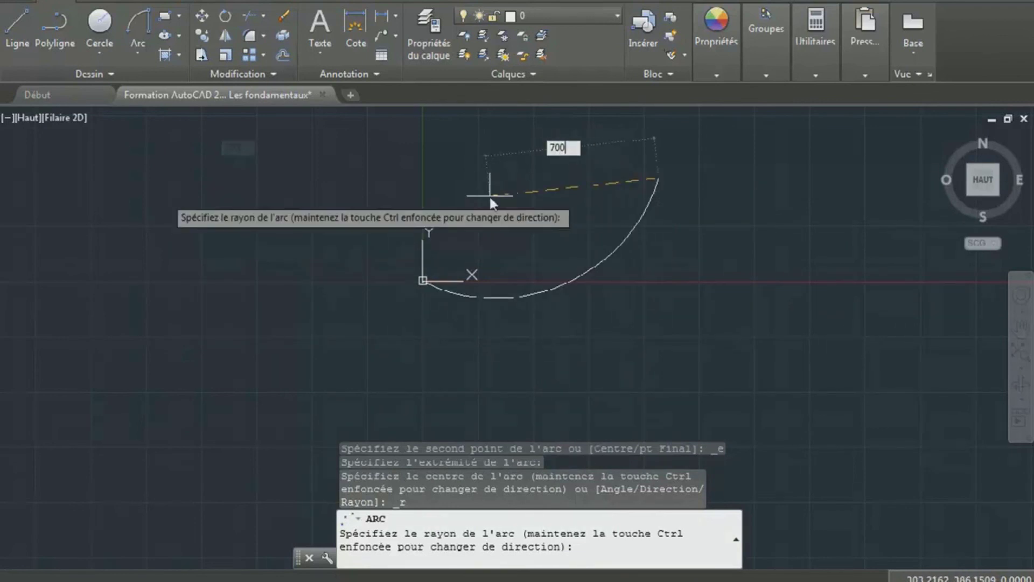
key("Return")
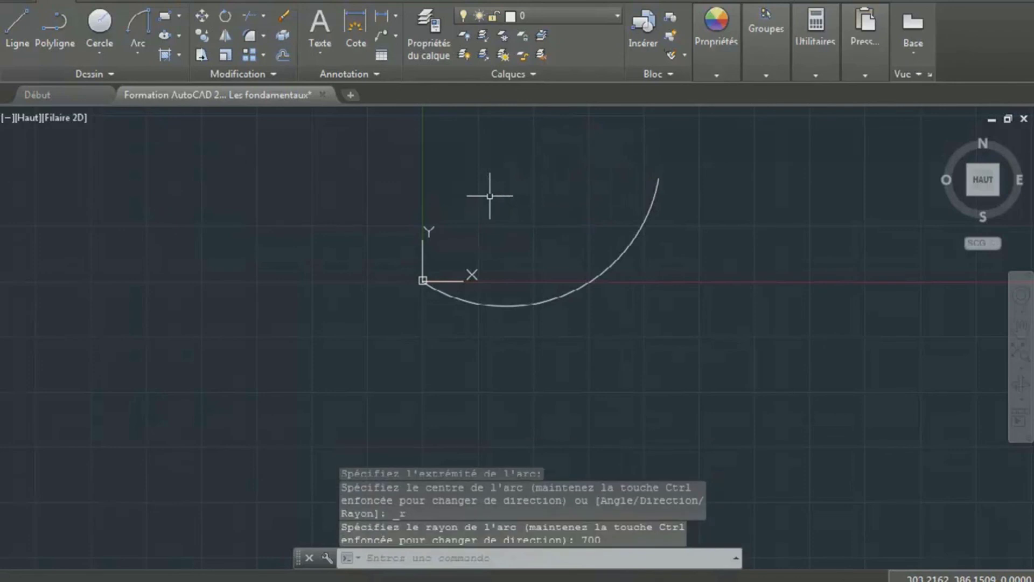
- Bulge the 700-radius arc by stretching its midpoint grip down and to the right, and delete it
left_click(570, 294)
left_click(568, 294)
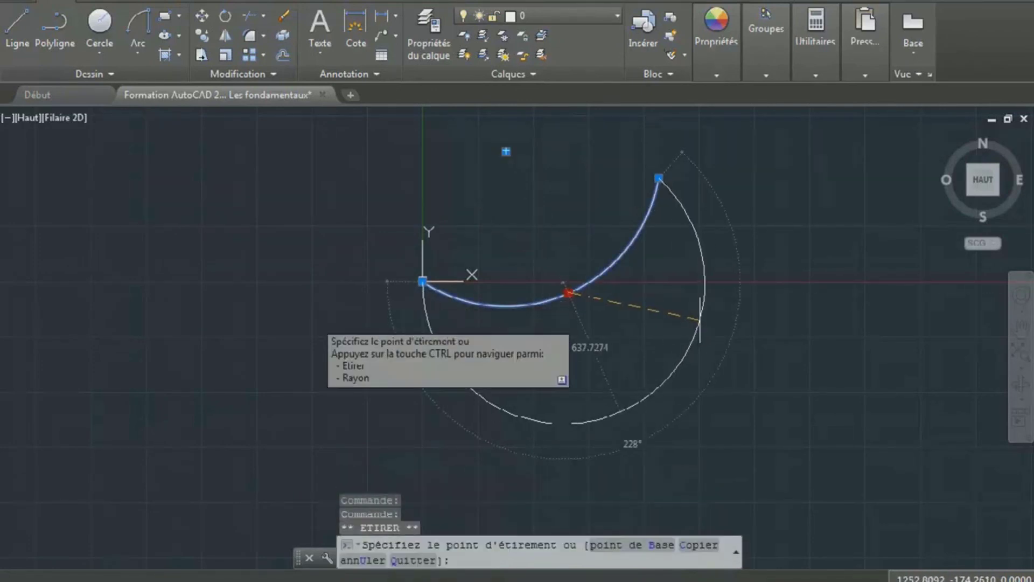
left_click(700, 321)
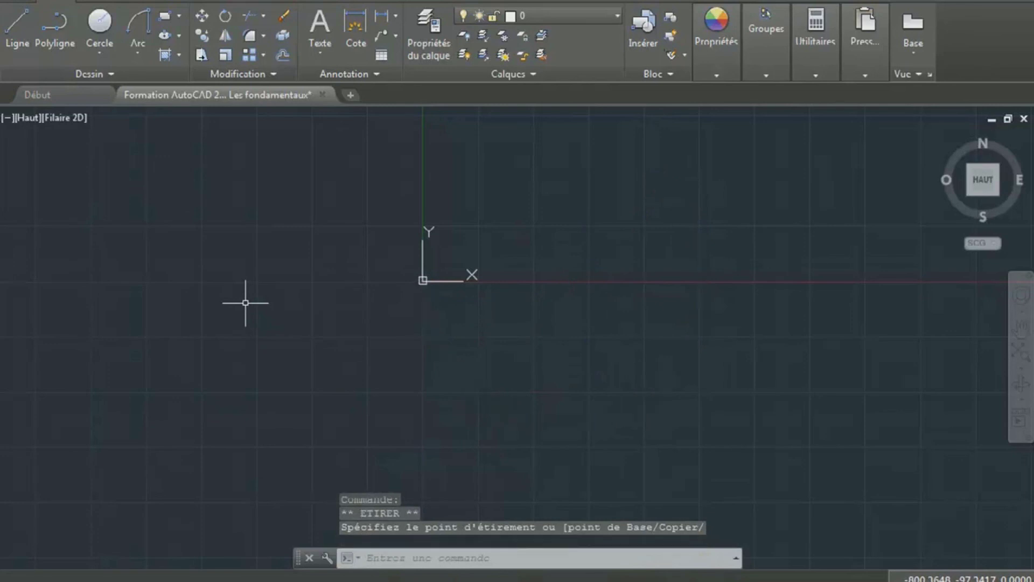
key("Delete")
- Draw a semicircular arc above the X axis with the center, start, end method, centered at 0,0 and starting on the positive X axis
left_click(140, 51)
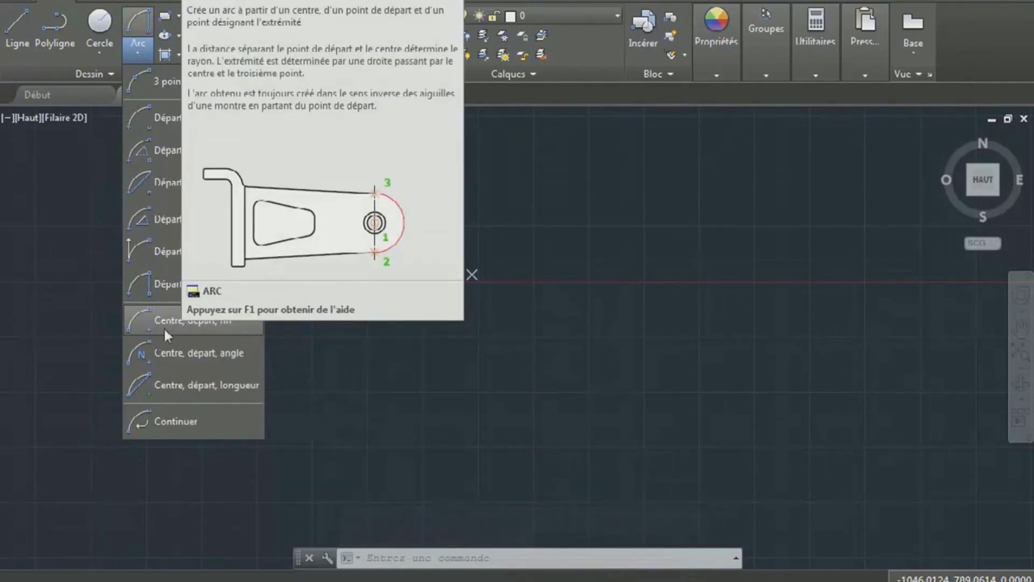
left_click(164, 325)
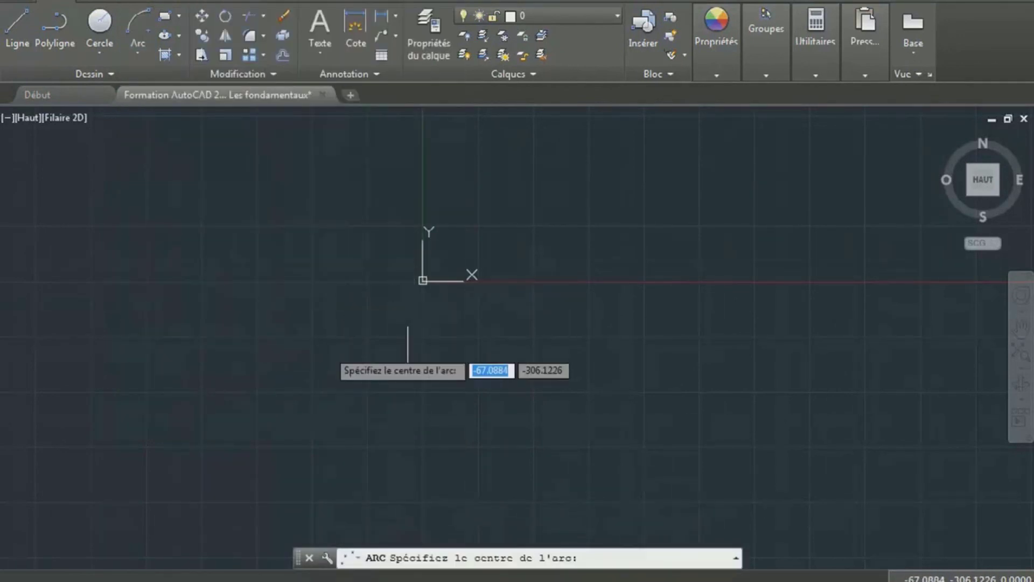
type("0,0")
key("Return")
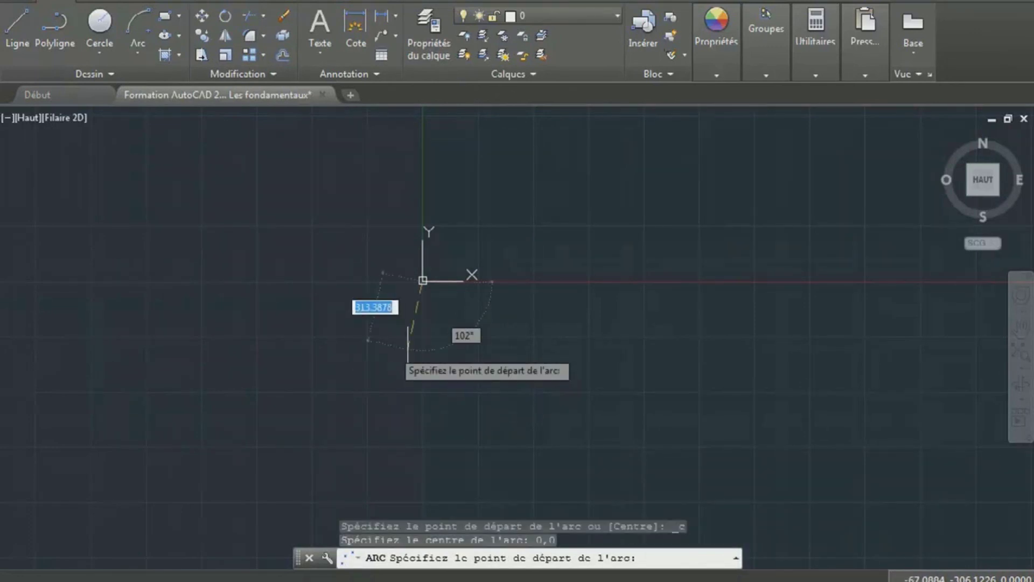
left_click(564, 281)
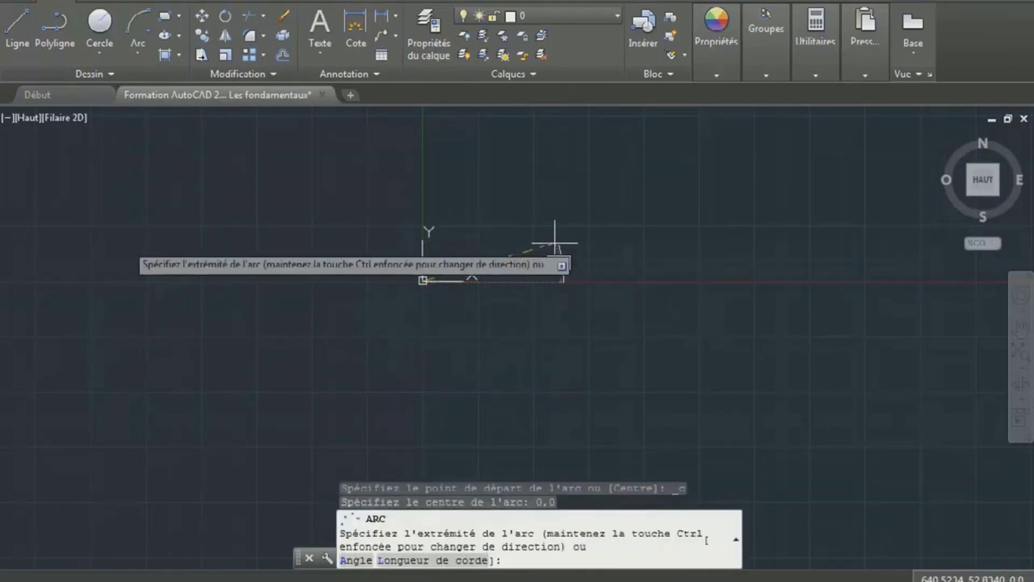
left_click(317, 280)
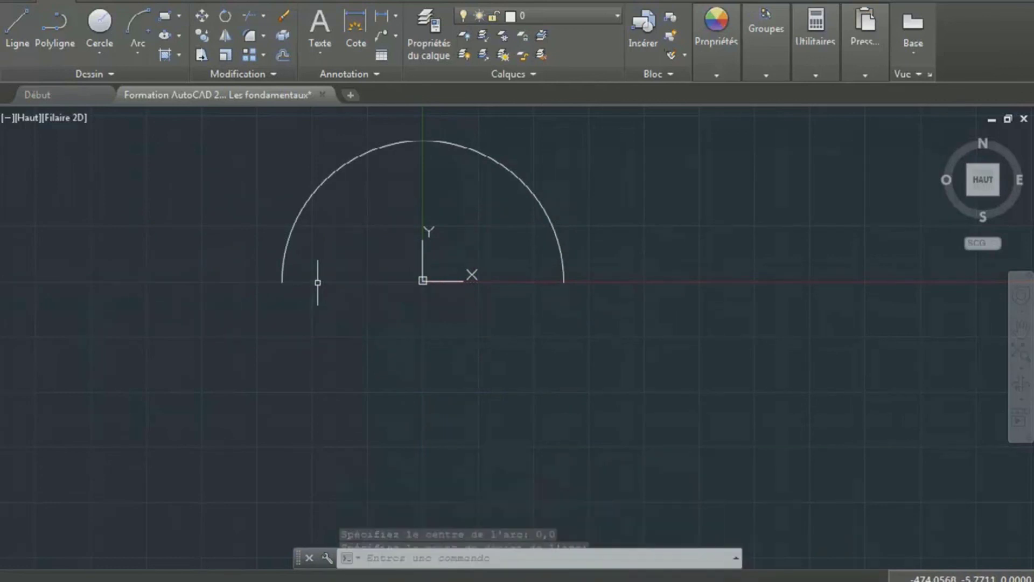
- Widen the semicircular arc by stretching its right end grip outward along the X axis, and delete it
left_click(365, 152)
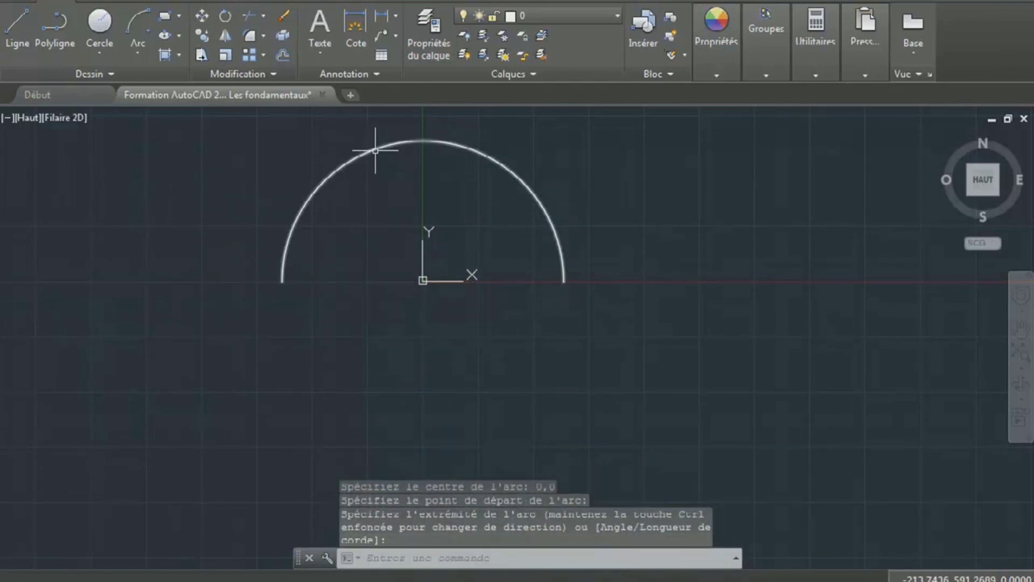
left_click(422, 280)
key("Escape")
left_click(564, 281)
left_click(619, 283)
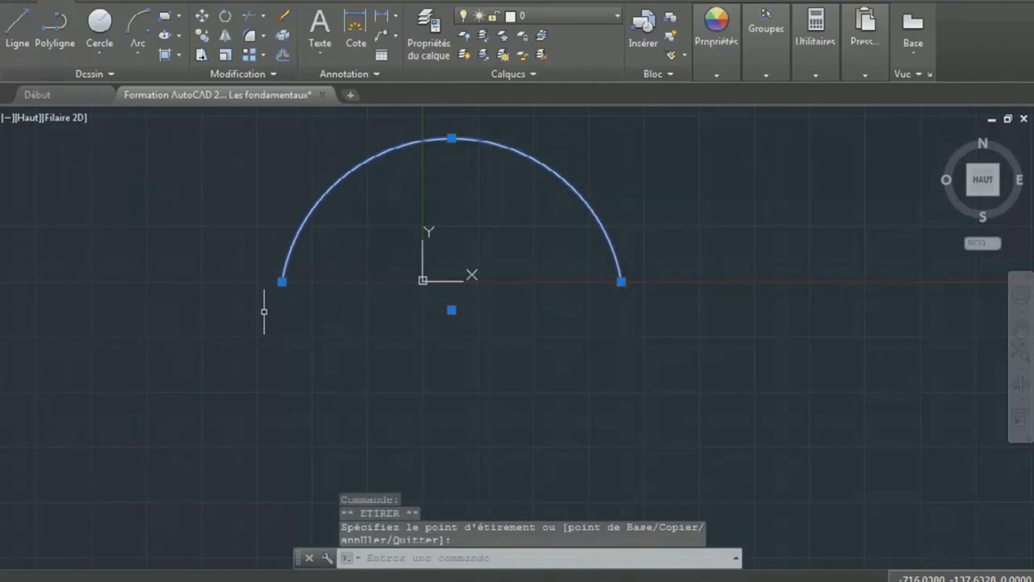
key("Delete")
- Draw a roughly half-circle arc centered at 0,0 with the center, start, angle method, starting on the positive X axis
left_click(134, 57)
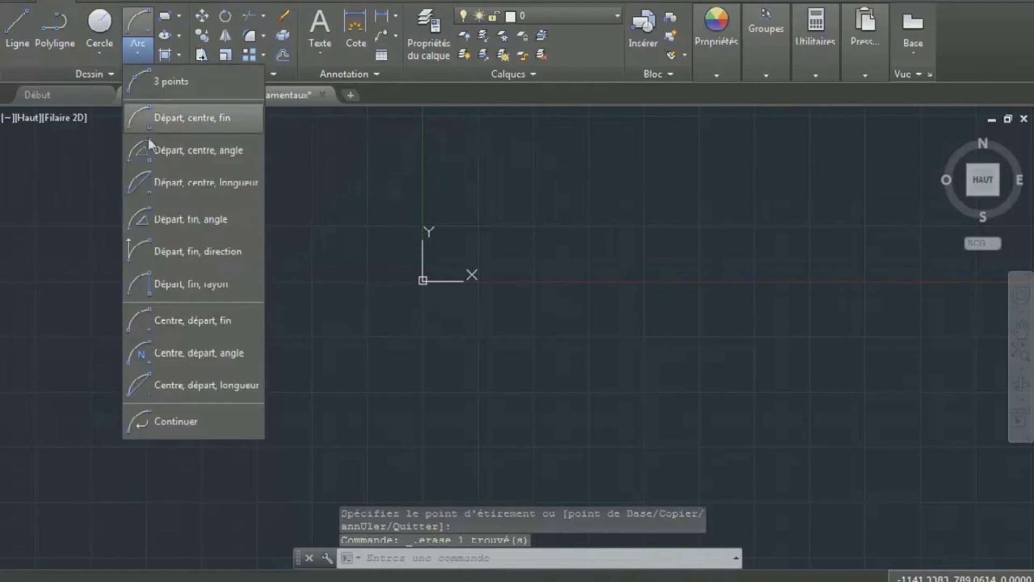
left_click(162, 364)
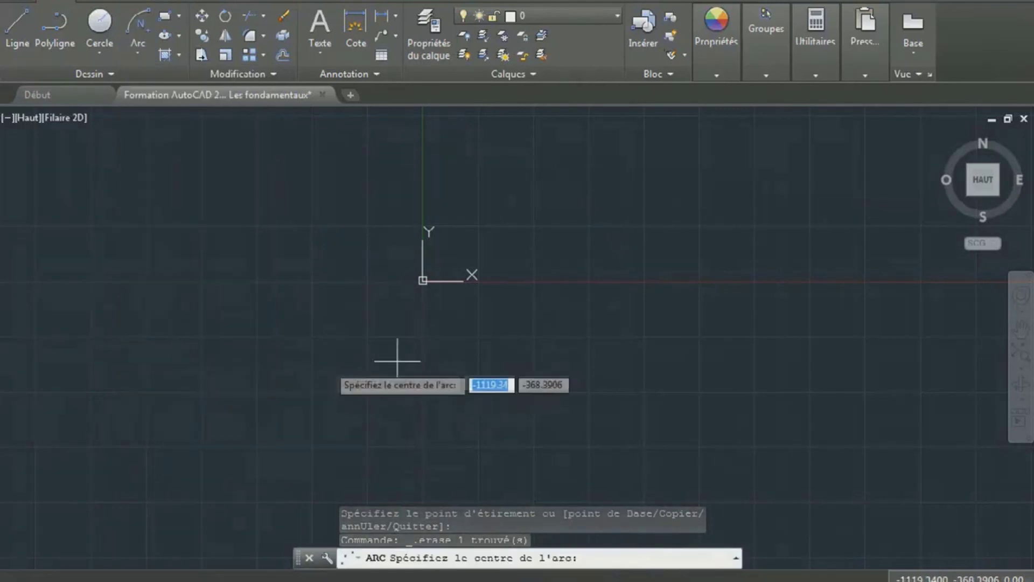
type("0,0")
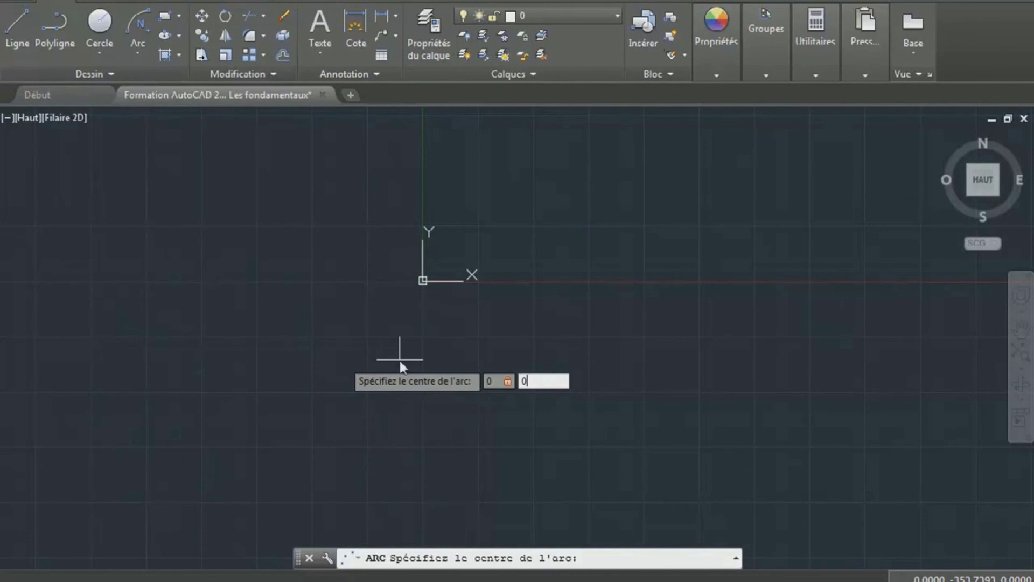
key("Return")
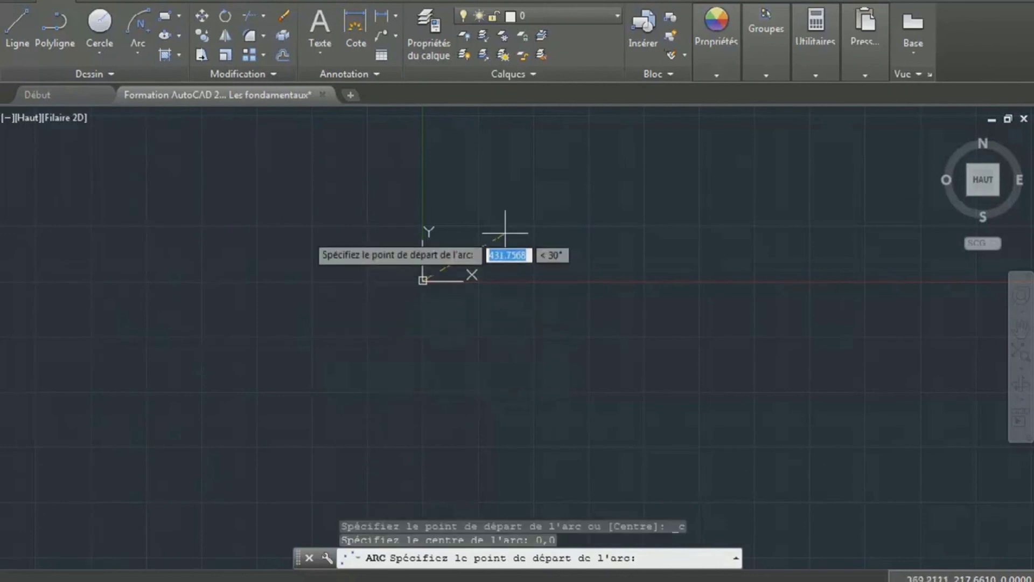
left_click(622, 280)
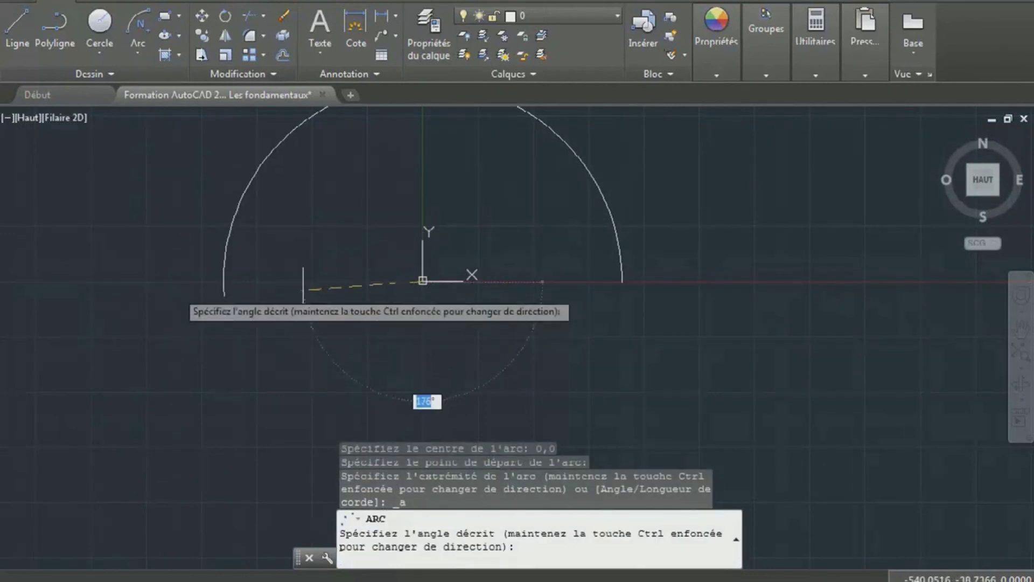
left_click(300, 285)
- Delete the arc drawn with the center, start, angle method
middle_click_drag(416, 246, 498, 336)
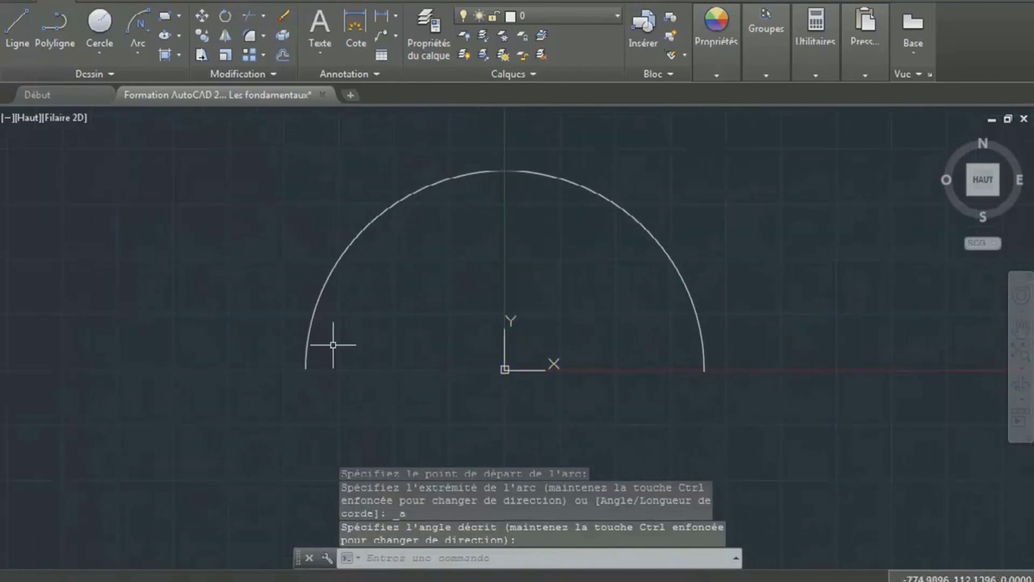
left_click(324, 282)
key("Delete")
- Draw an arc below the X axis with the center, start, length method, centered at 0,0 and starting on the negative X axis
left_click(138, 58)
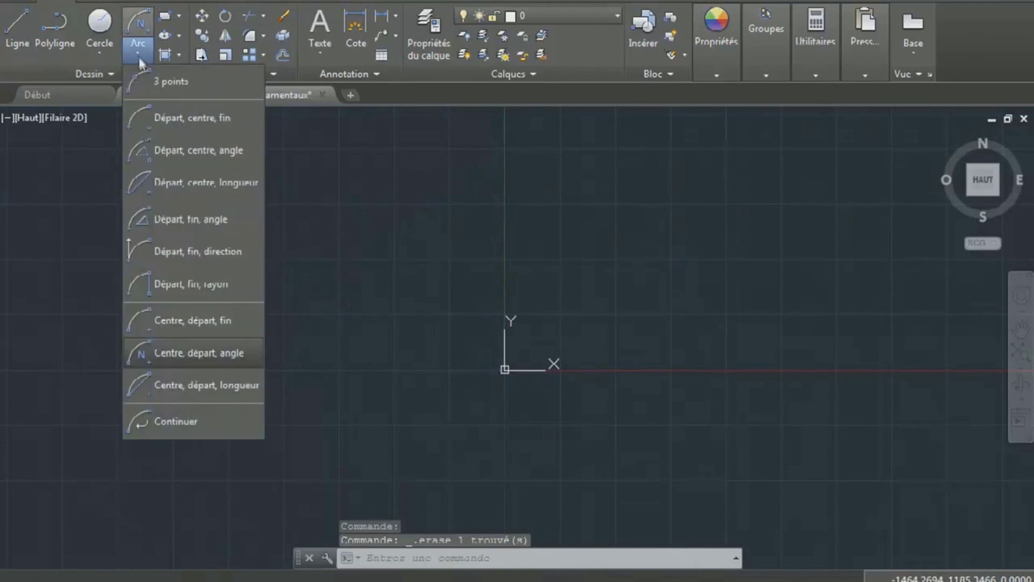
left_click(232, 387)
type("0,0")
key("Return")
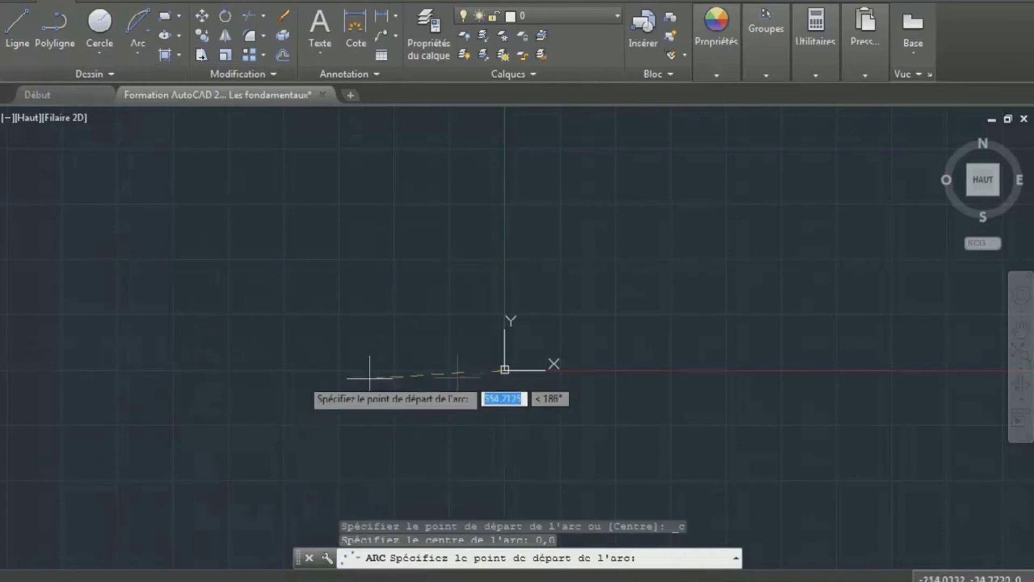
left_click(291, 369)
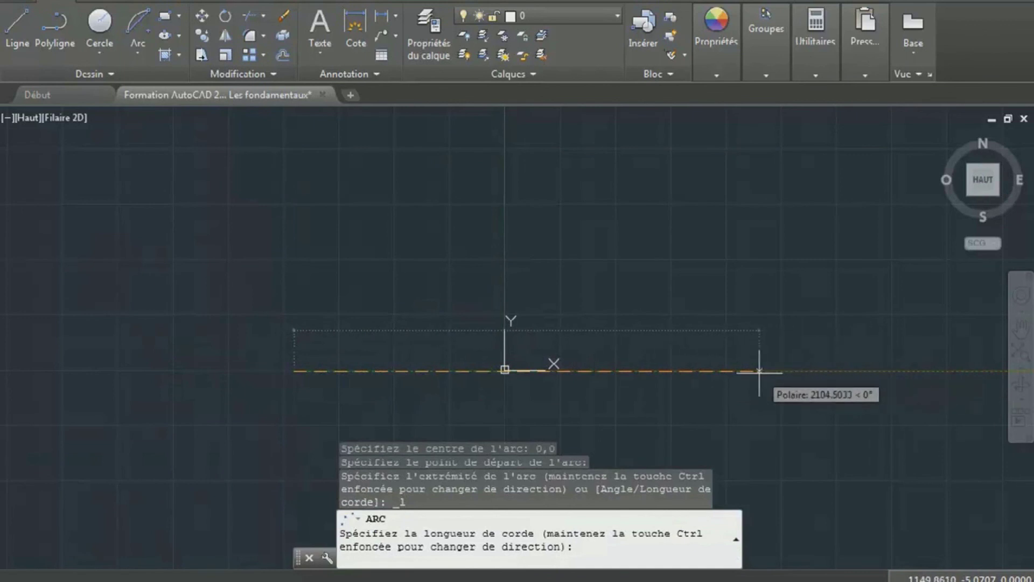
mouse_move(630, 371)
middle_mouse_down()
mouse_move(614, 249)
mouse_move(589, 224)
middle_mouse_up()
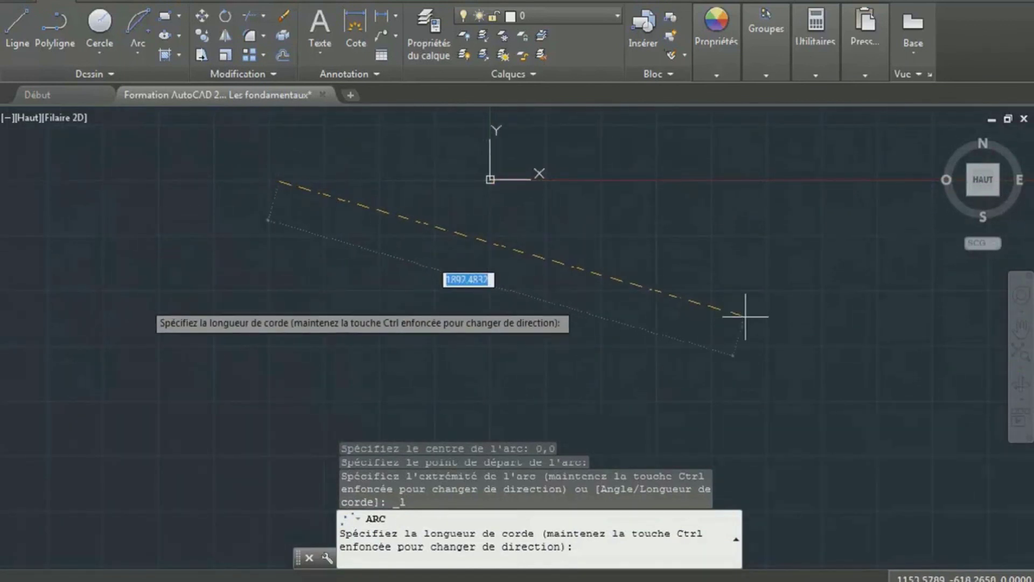
left_click(647, 230)
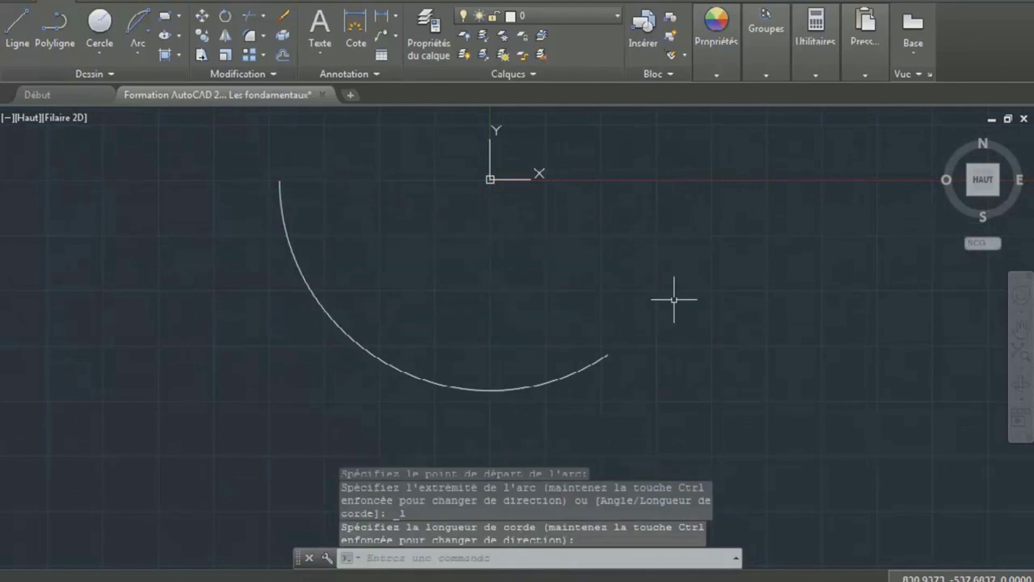
- Bulge the chord-length arc outward by stretching its midpoint grip down and to the left, and delete it
left_click(315, 301)
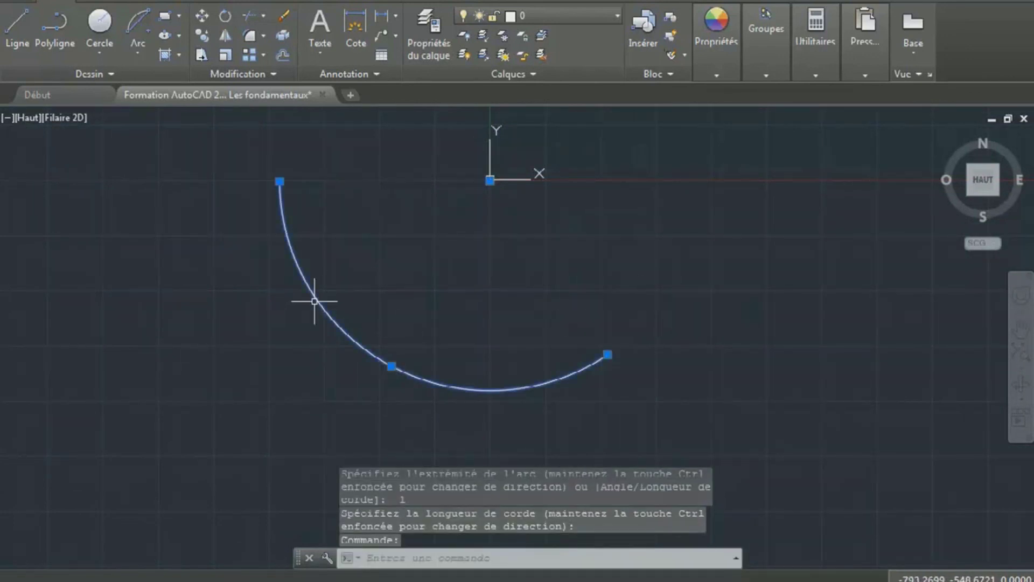
left_click(391, 366)
left_click(306, 397)
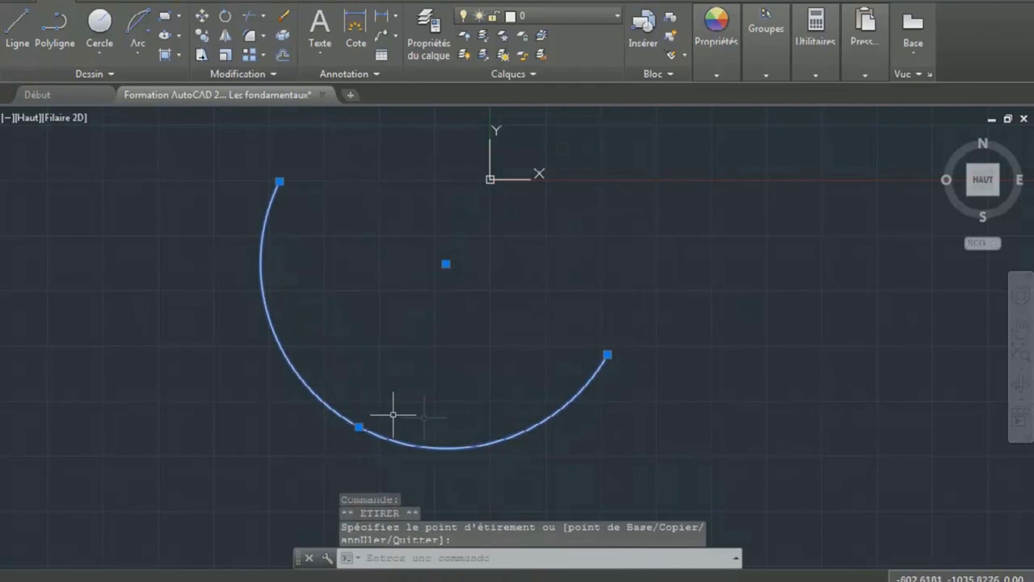
key("Delete")
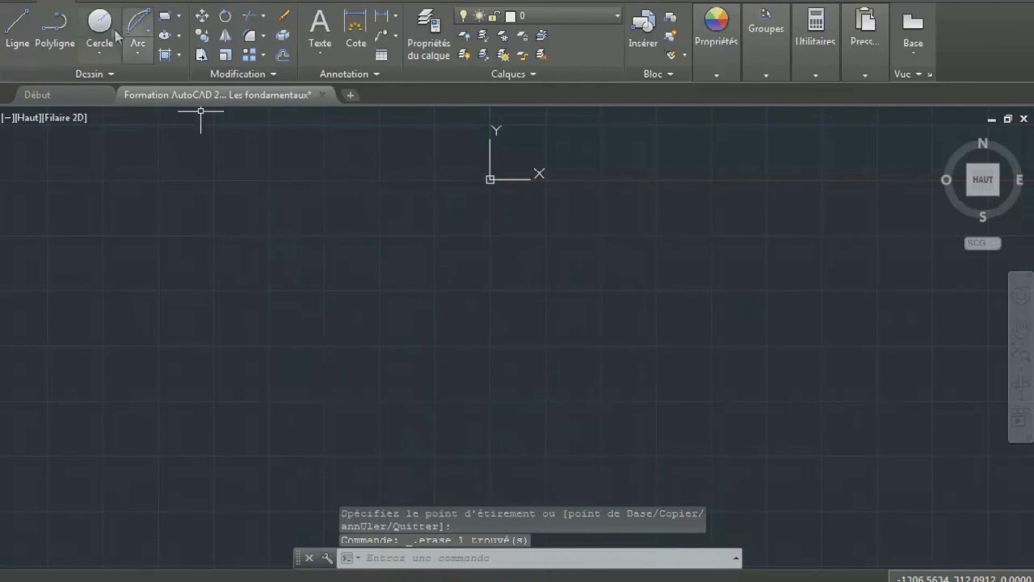
- Draw an arc with the Continue method from the last arc's endpoint to a point just below the origin, and delete it
left_click(138, 49)
left_click(176, 421)
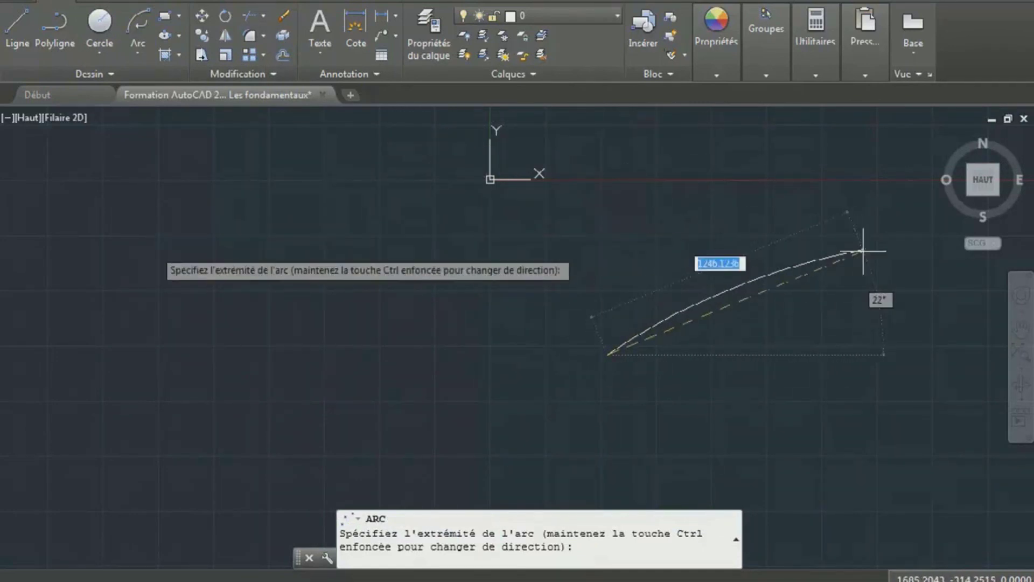
left_click(481, 229)
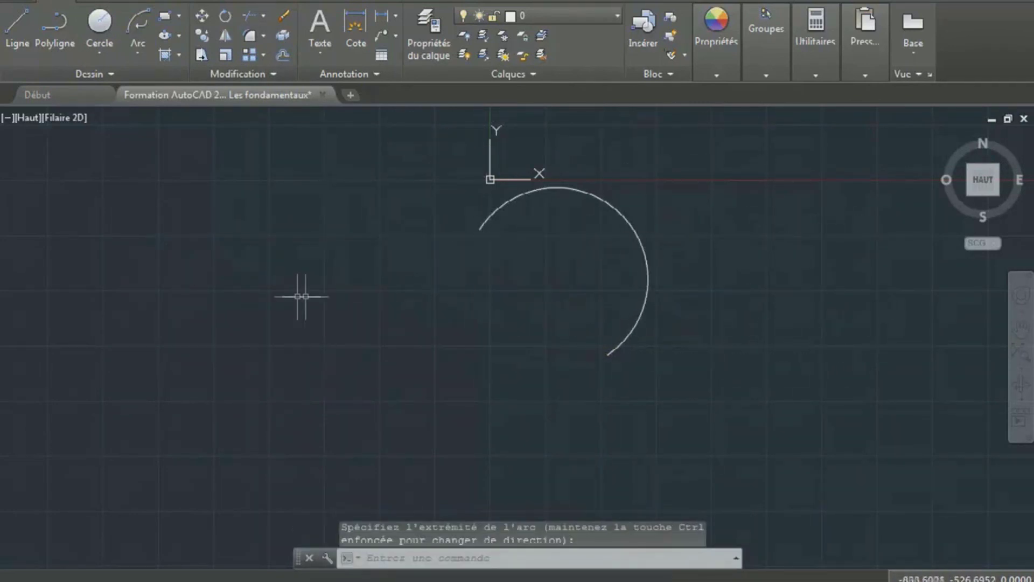
left_click(617, 206)
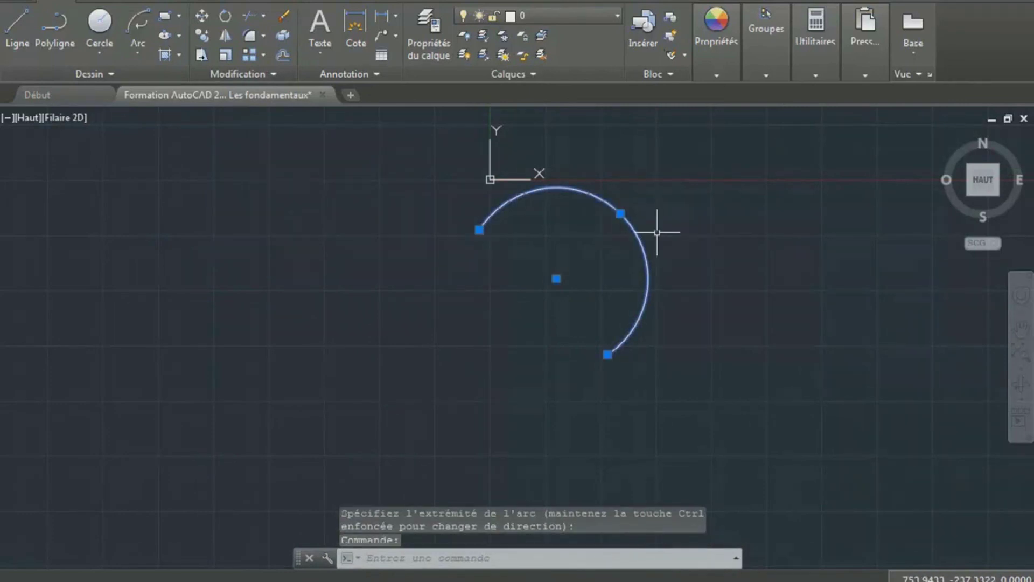
key("Delete")
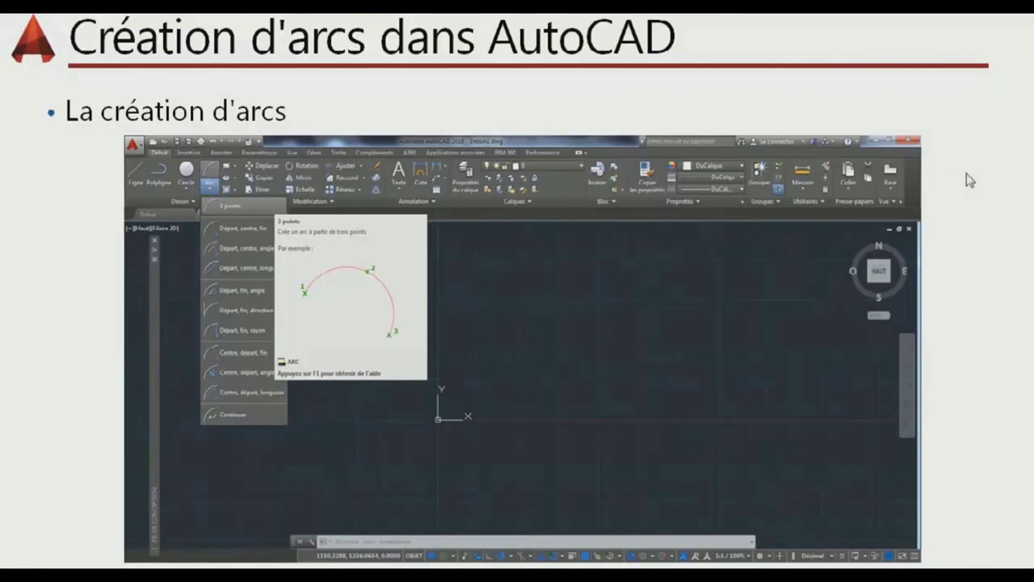
left_click(970, 180)
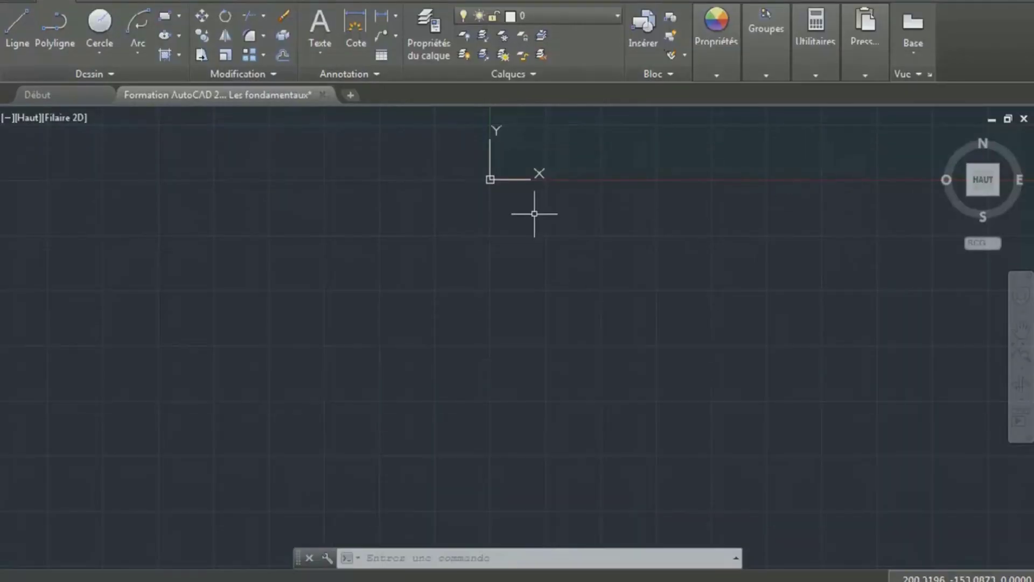
middle_click_drag(535, 214, 530, 355)
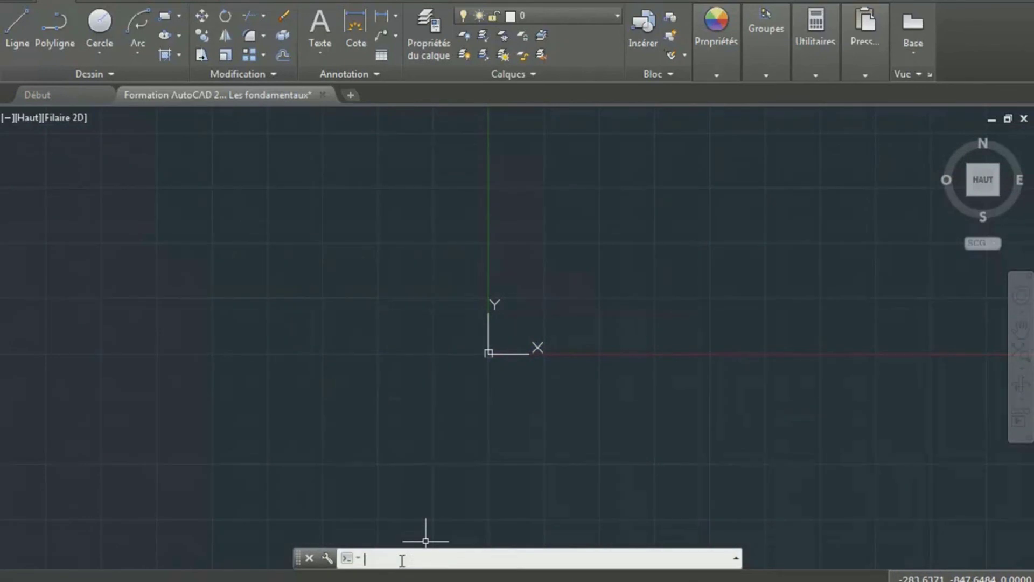
left_click(595, 301)
key("Escape")
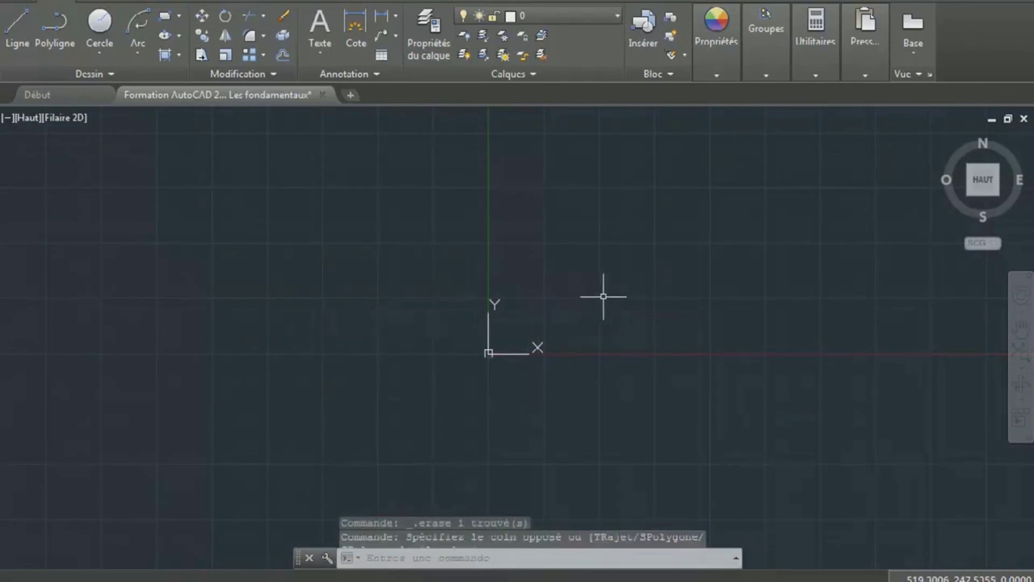
key("Escape")
key("Escape")
key("Escape")
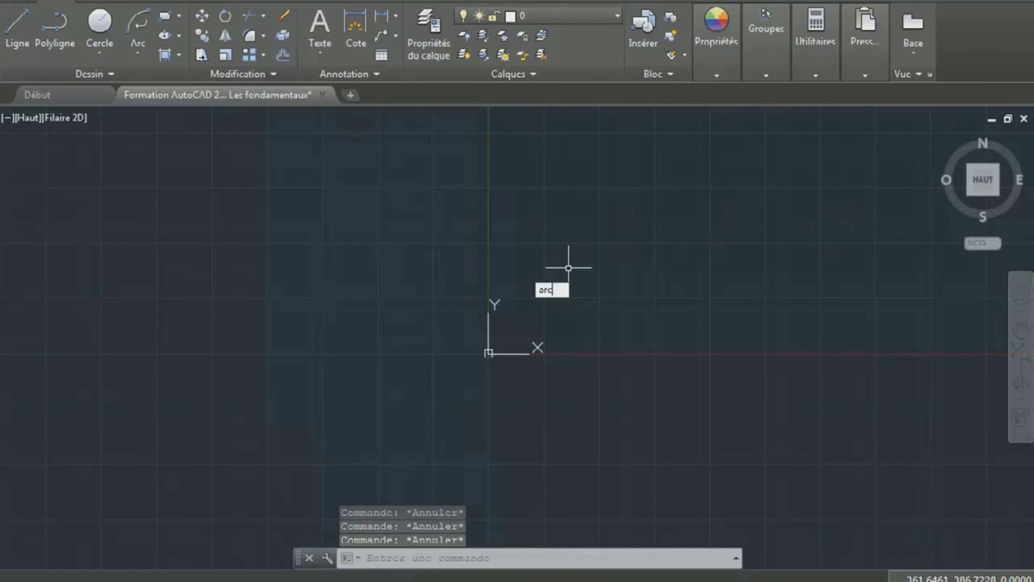
- Draw a three-point arc with the ARC command from 0,0 through a point on the positive X axis, ending up and to the right
key("Return")
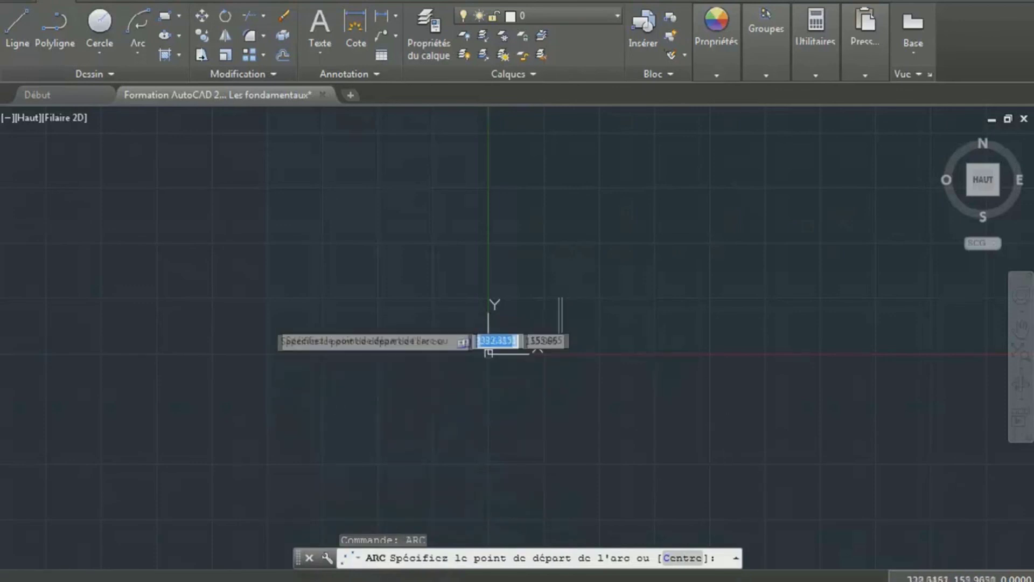
type("0")
key("Tab")
type("0")
key("Return")
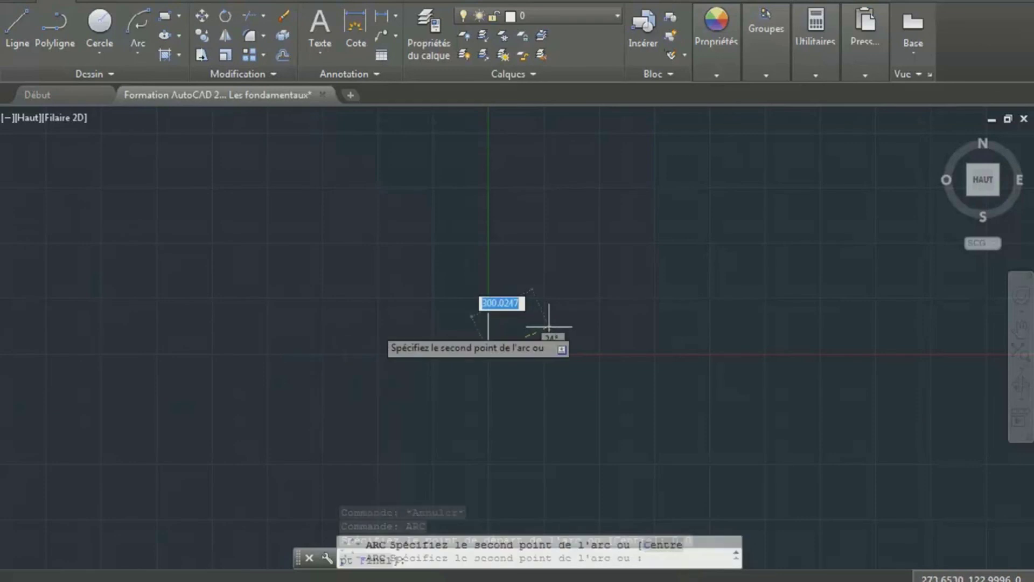
left_click(712, 353)
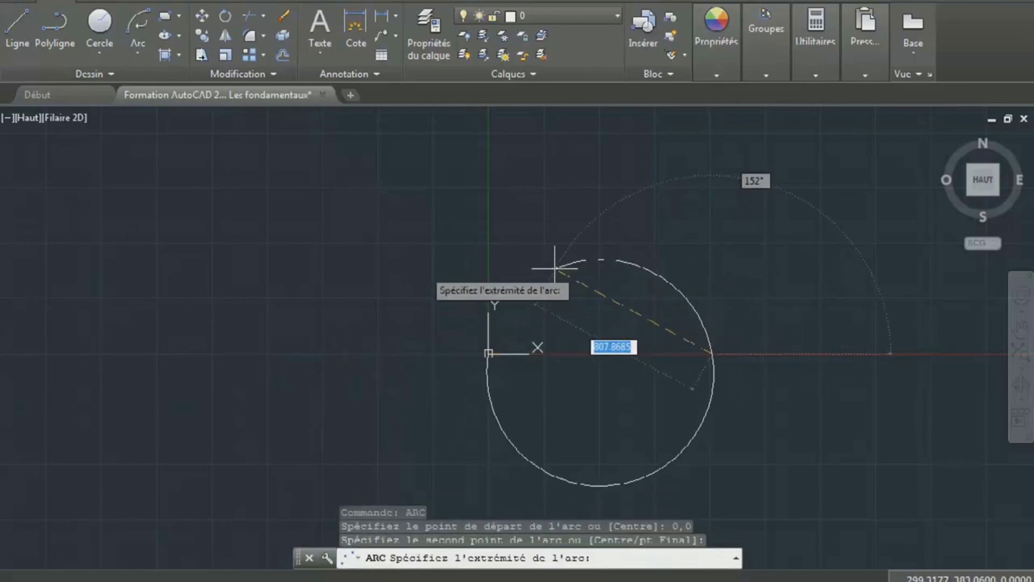
left_click(744, 202)
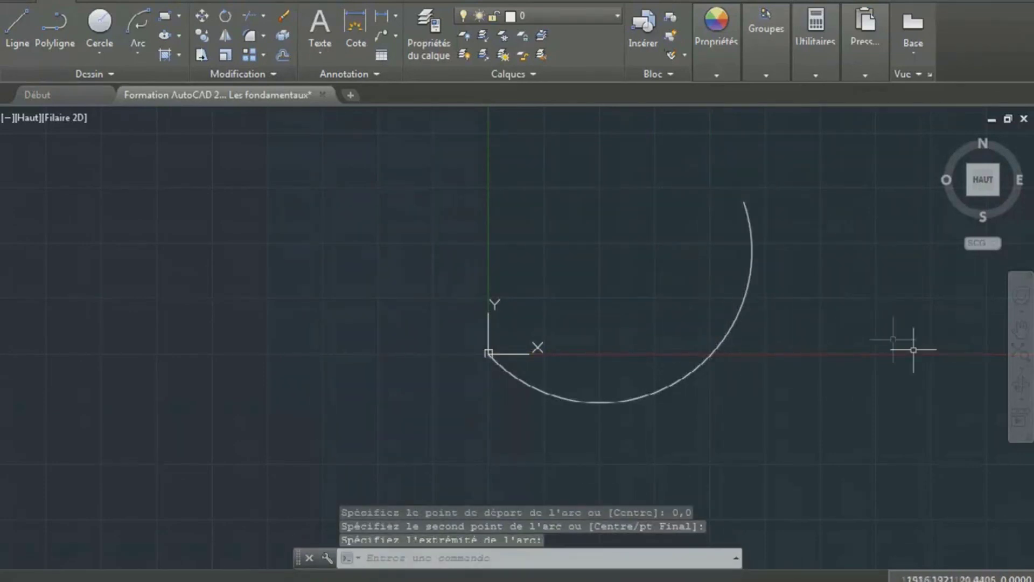